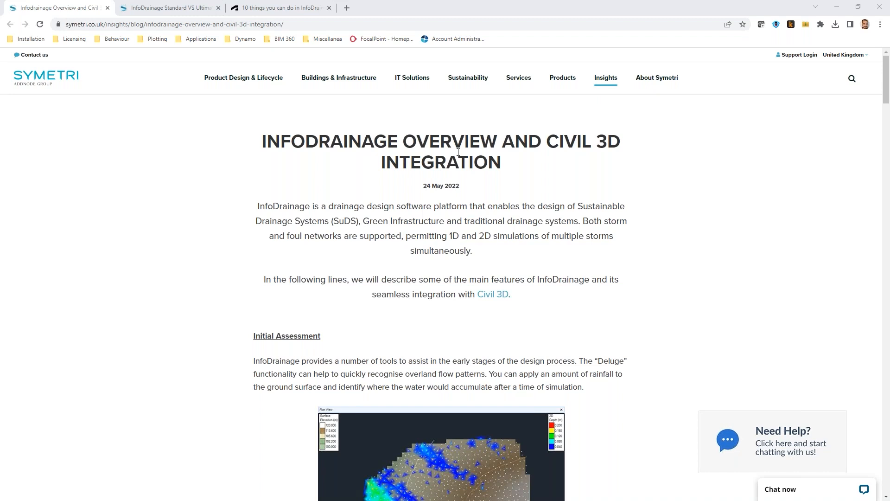
Read through the InfoDrainage overview and Civil 3D integration article from start to end.
scroll(524, 234, "down", 3)
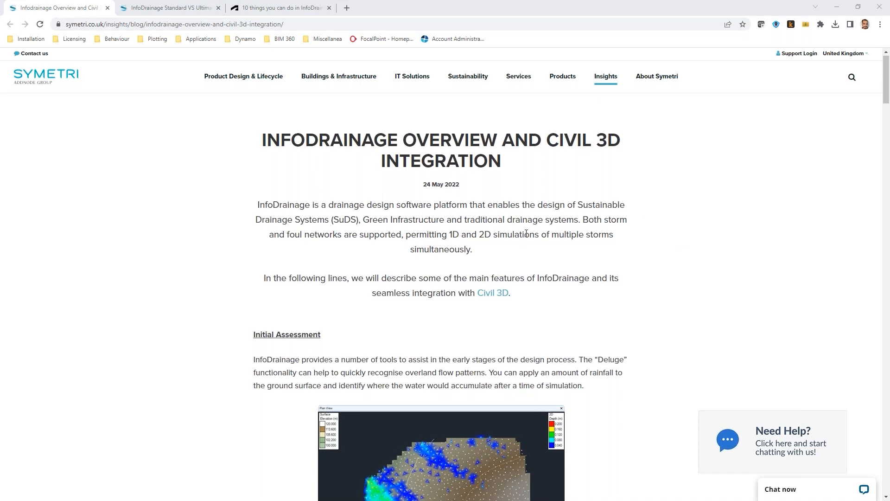
scroll(637, 204, "down", 2)
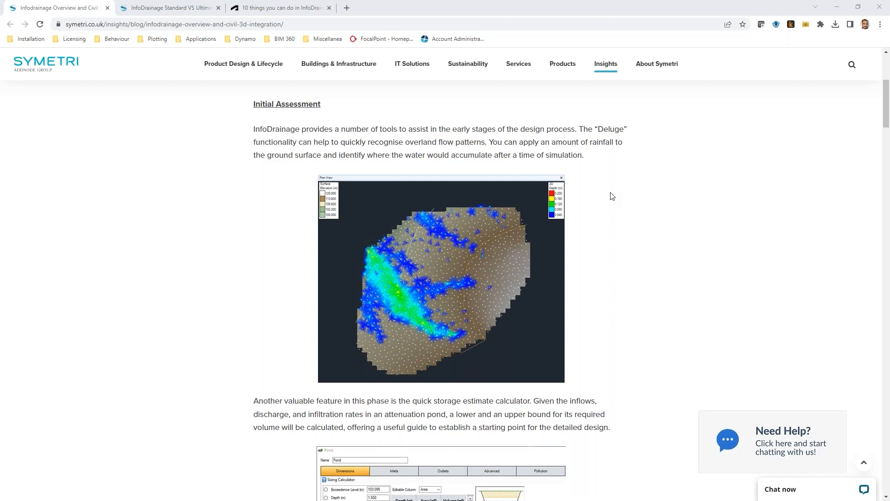
scroll(614, 198, "down", 3)
scroll(615, 198, "down", 2)
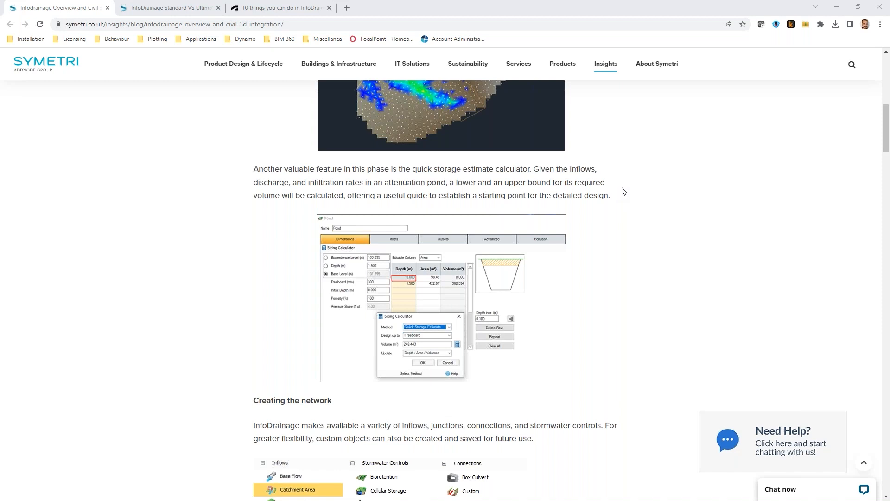
scroll(609, 198, "down", 2)
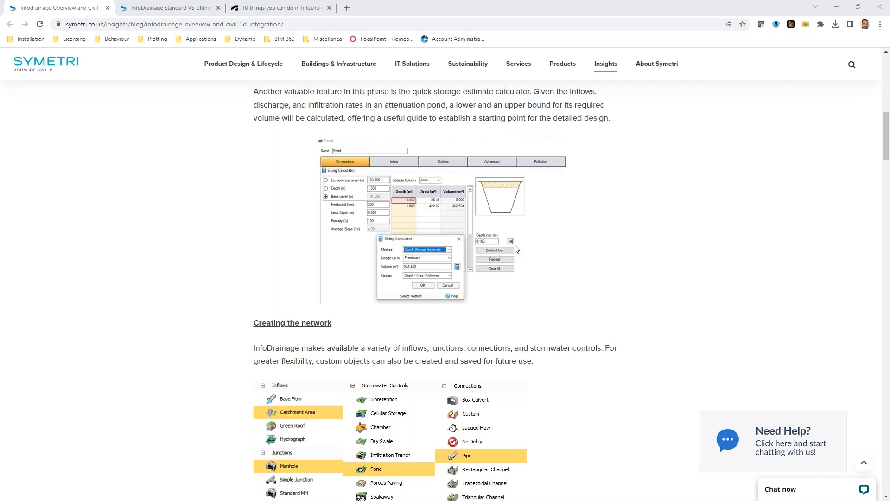
scroll(516, 371, "down", 5)
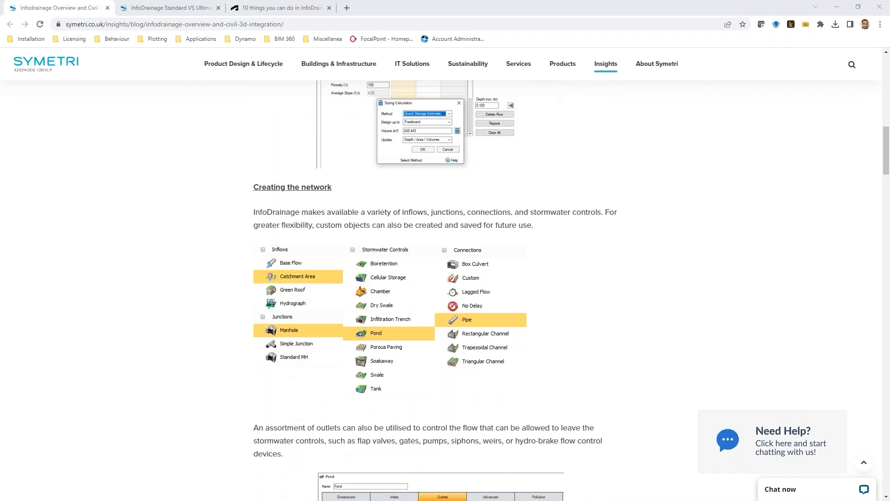
scroll(558, 334, "up", 2)
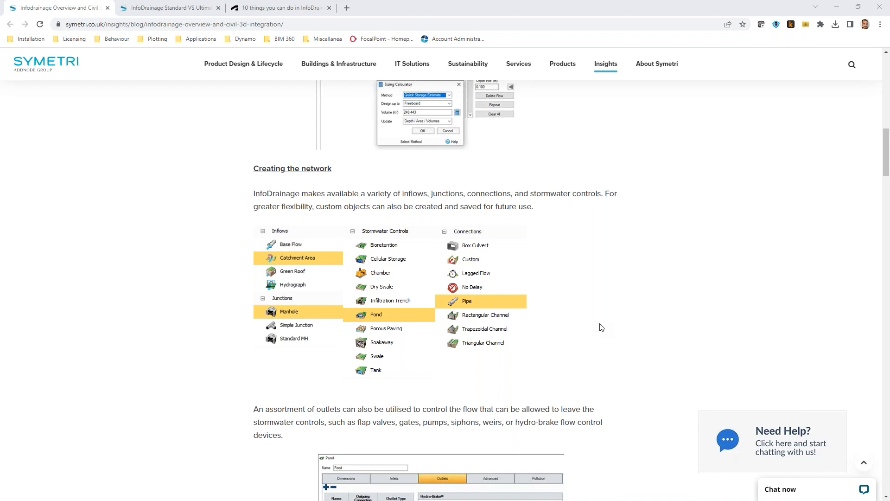
scroll(583, 295, "down", 3)
scroll(585, 295, "down", 7)
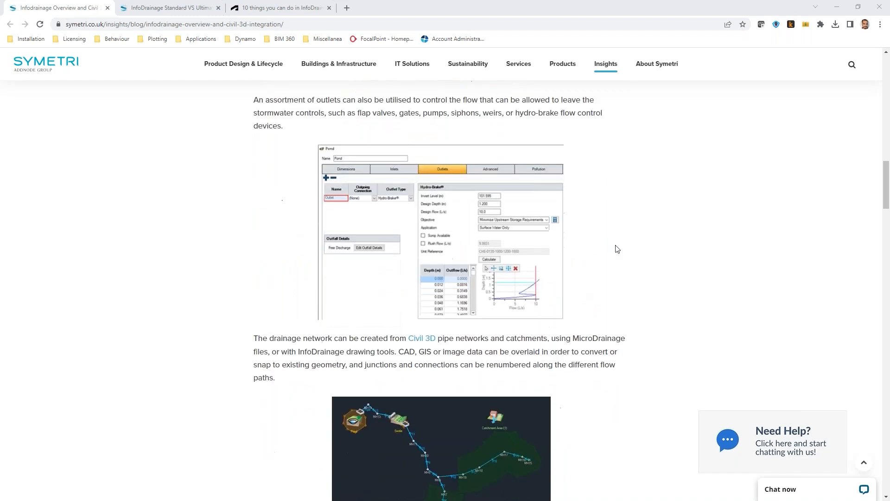
scroll(626, 246, "down", 5)
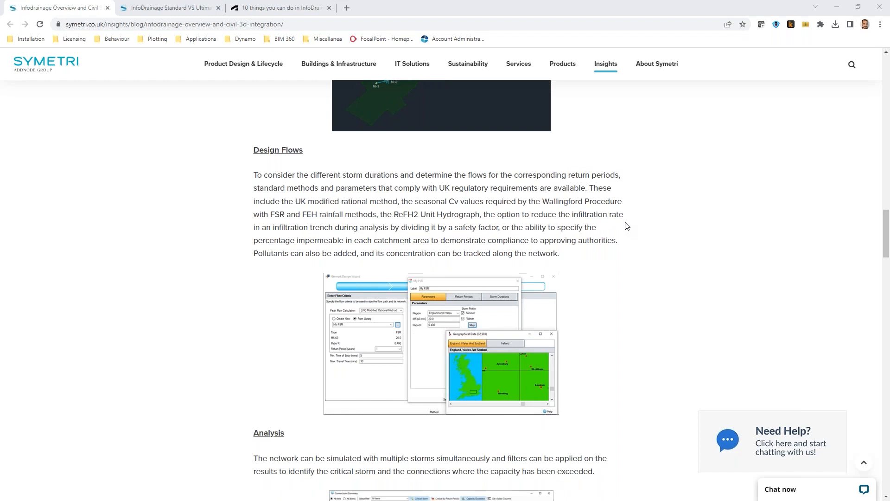
scroll(627, 227, "down", 4)
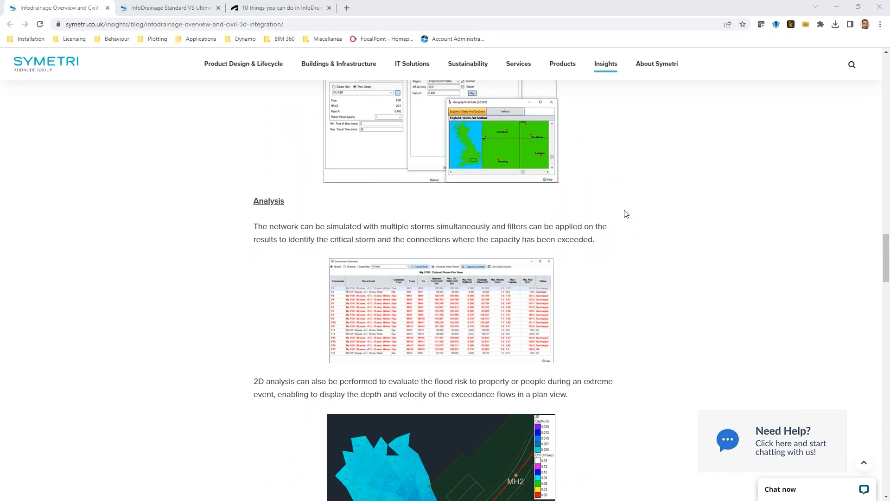
scroll(624, 213, "down", 3)
scroll(628, 219, "down", 6)
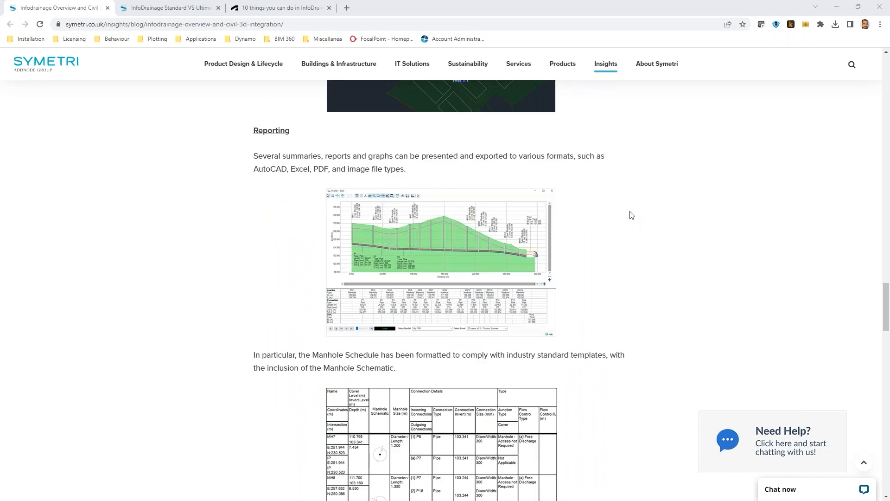
scroll(633, 216, "down", 5)
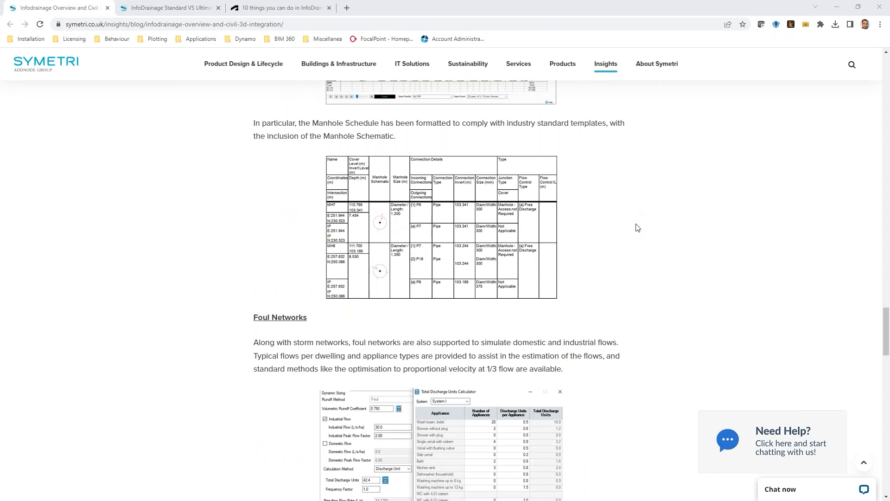
scroll(638, 228, "down", 3)
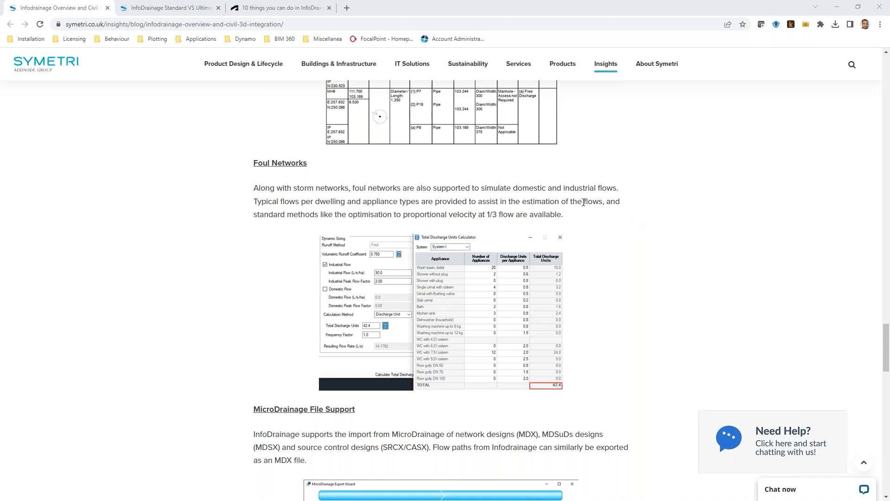
scroll(580, 215, "down", 5)
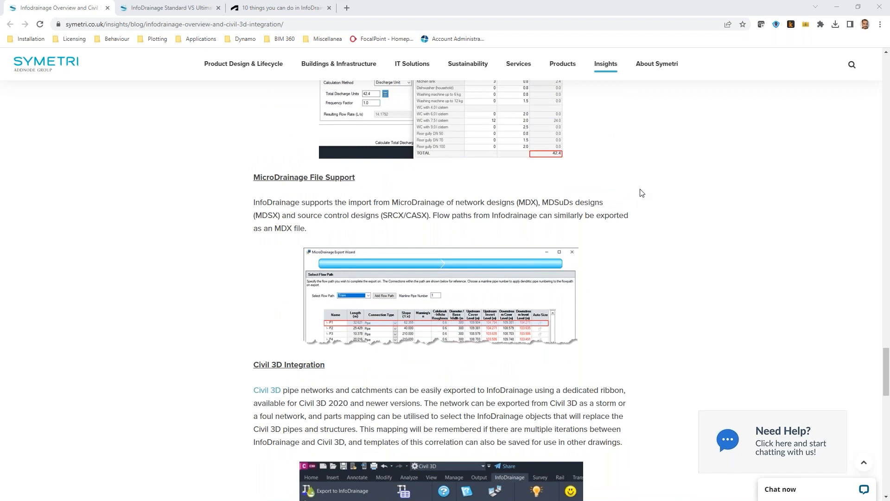
scroll(645, 195, "down", 3)
scroll(646, 194, "down", 2)
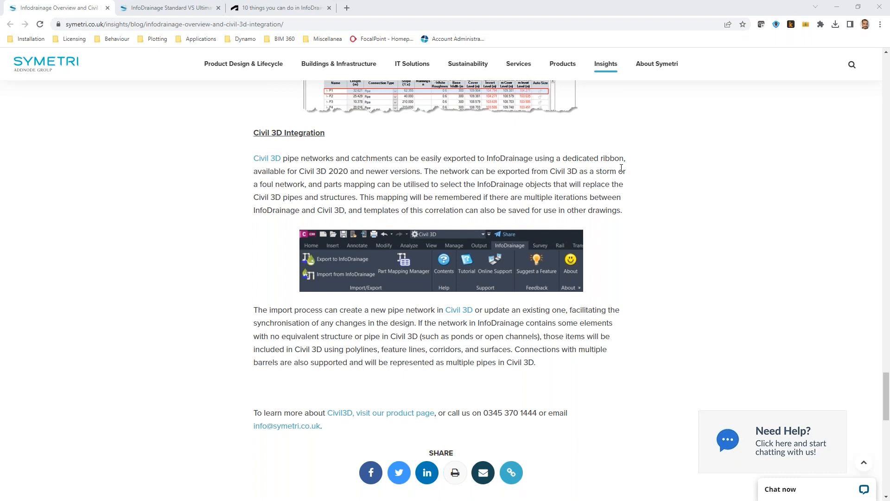
scroll(537, 175, "down", 6)
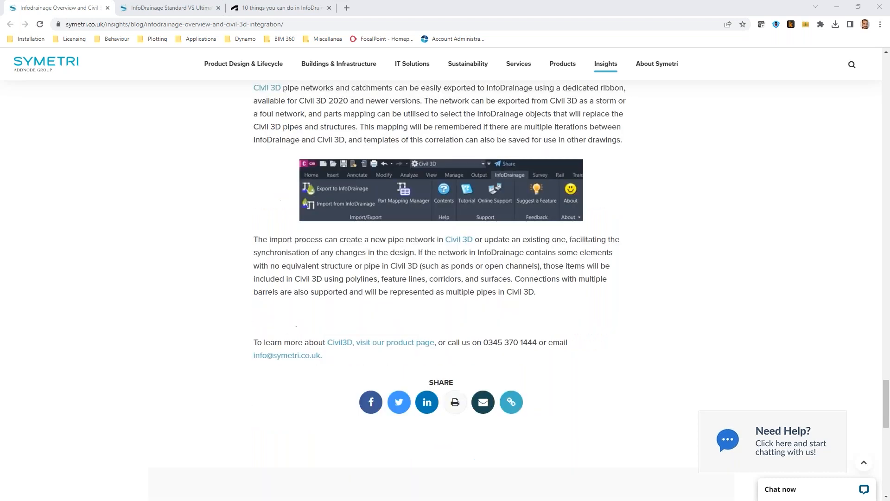
scroll(274, 102, "up", 6)
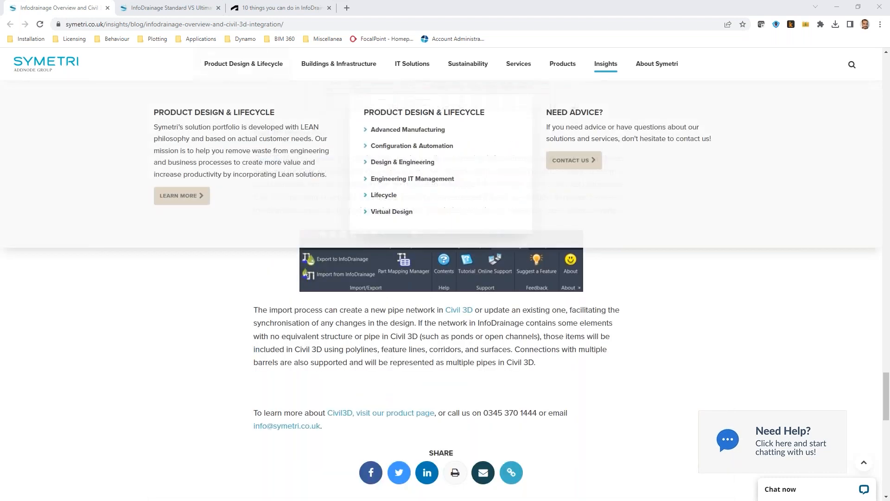
Switch to the InfoDrainage Standard vs Ultimate article and read its 2D analysis and Civil 3D integration sections.
left_click(168, 10)
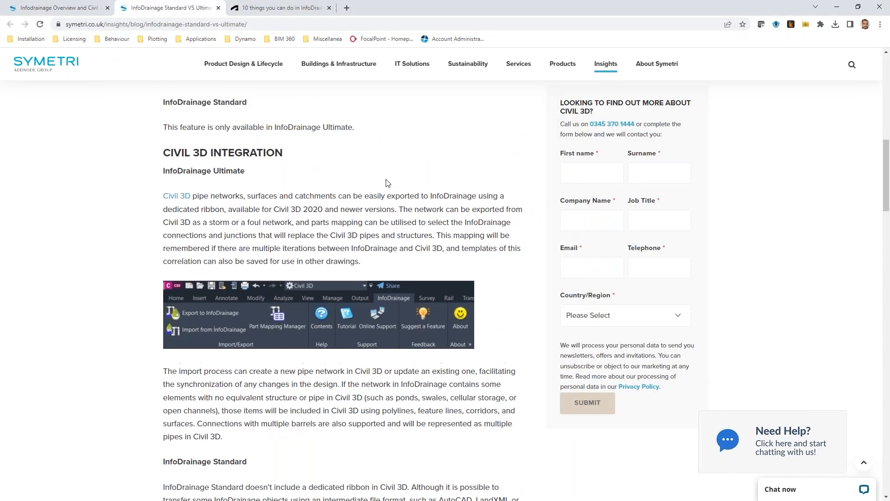
scroll(387, 181, "up", 15)
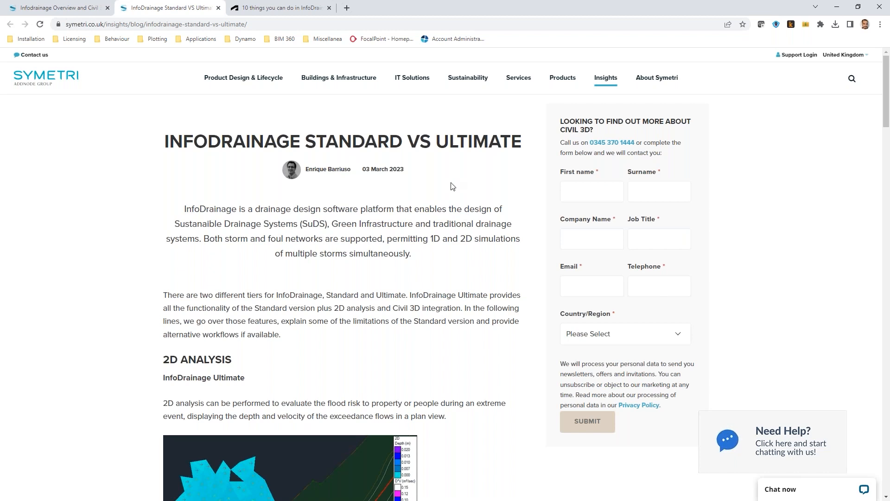
scroll(293, 277, "down", 1)
scroll(293, 277, "down", 5)
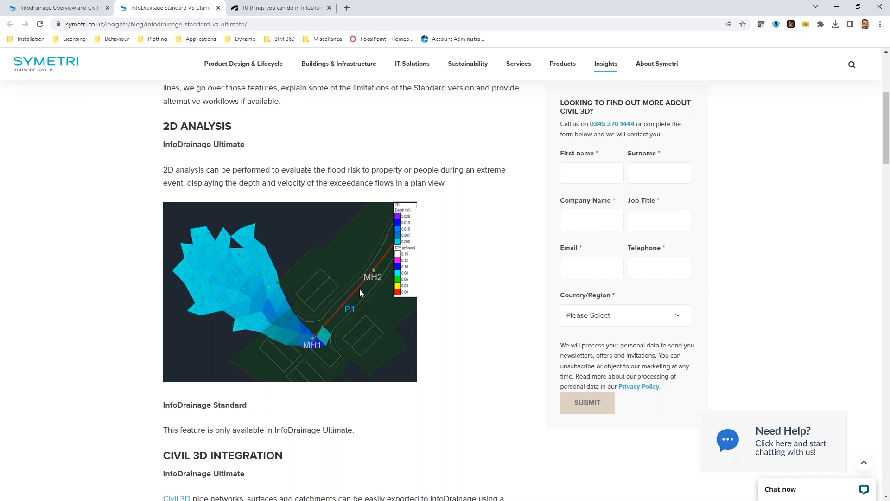
scroll(360, 288, "down", 6)
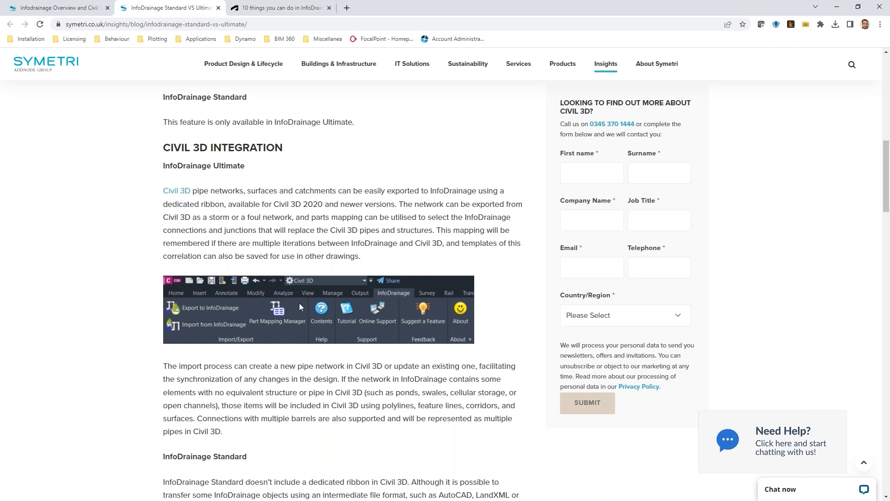
scroll(302, 313, "down", 5)
scroll(305, 318, "down", 1)
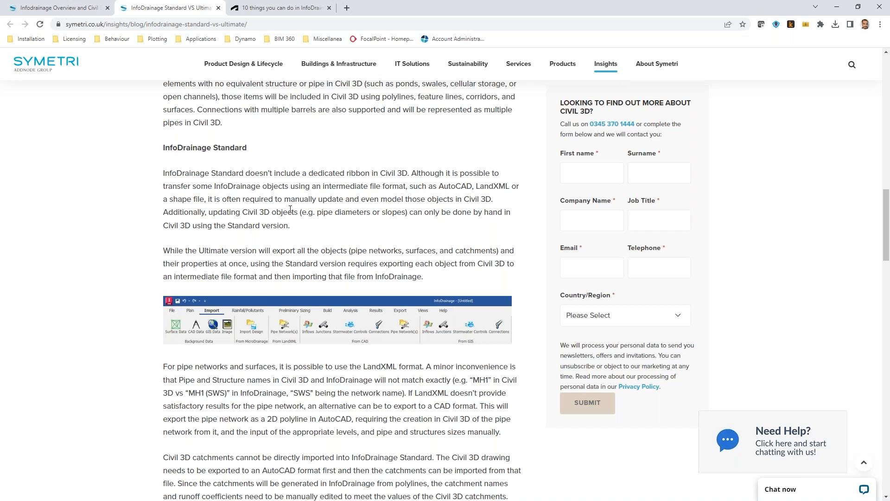
scroll(301, 210, "down", 3)
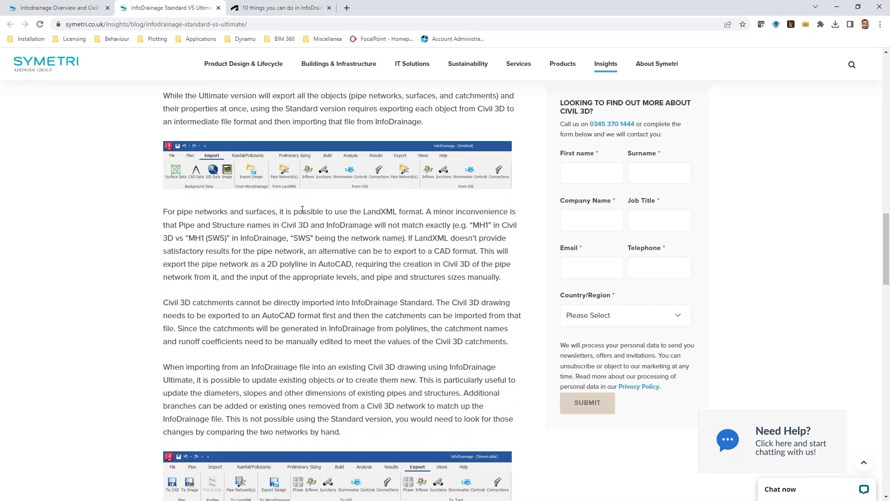
scroll(320, 212, "down", 2)
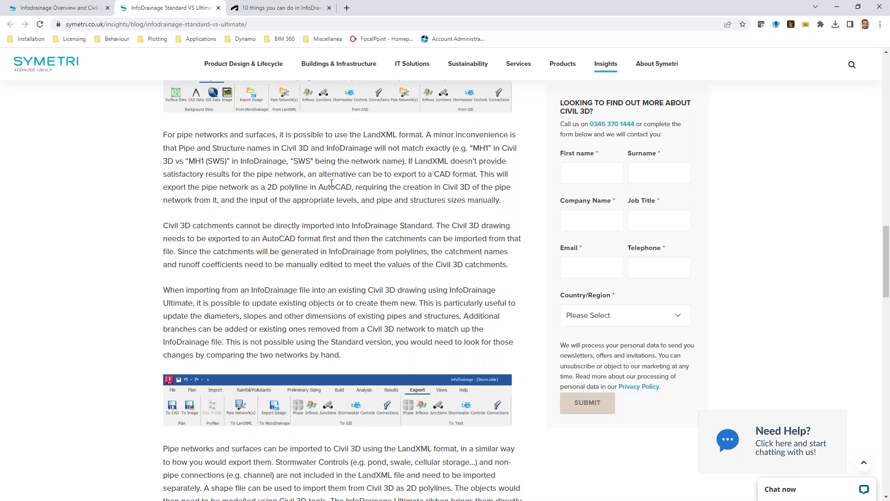
scroll(341, 213, "down", 5)
scroll(341, 213, "down", 5)
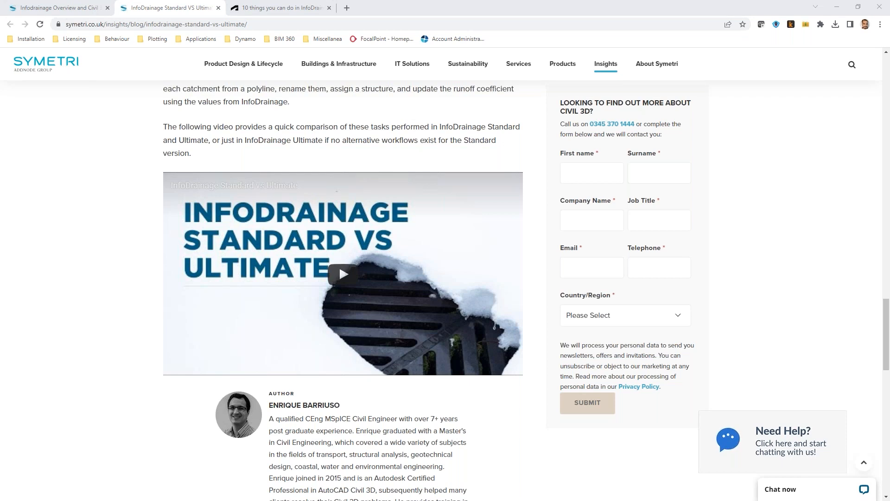
Switch to Civil 3D and inspect a catchment in the pipe network drawing, then clear the selection.
left_click(839, 8)
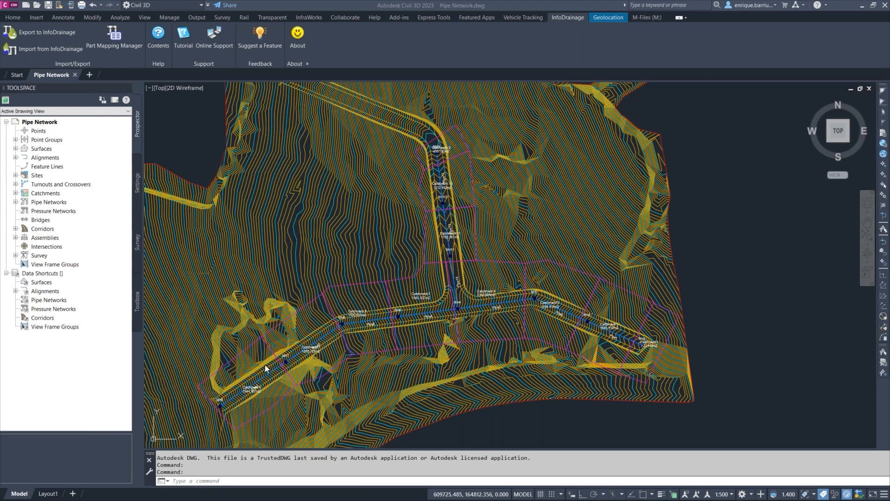
left_click(230, 361)
left_click(230, 360)
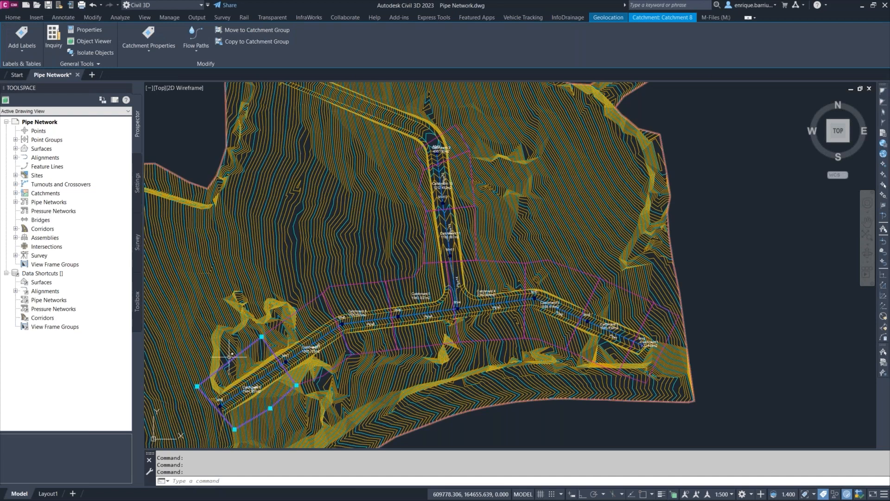
key("Escape")
mouse_move(654, 190)
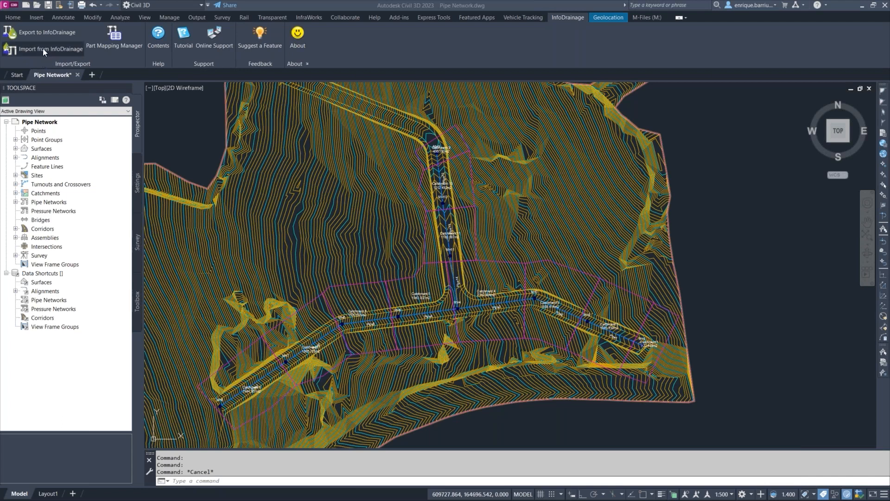
Launch the Export to InfoDrainage command from the InfoDrainage ribbon.
left_click(572, 18)
left_click(44, 32)
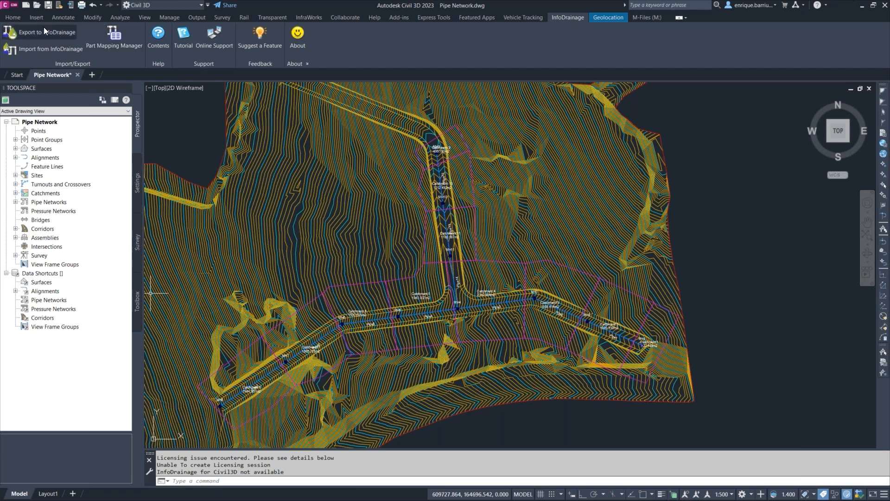
left_click(44, 30)
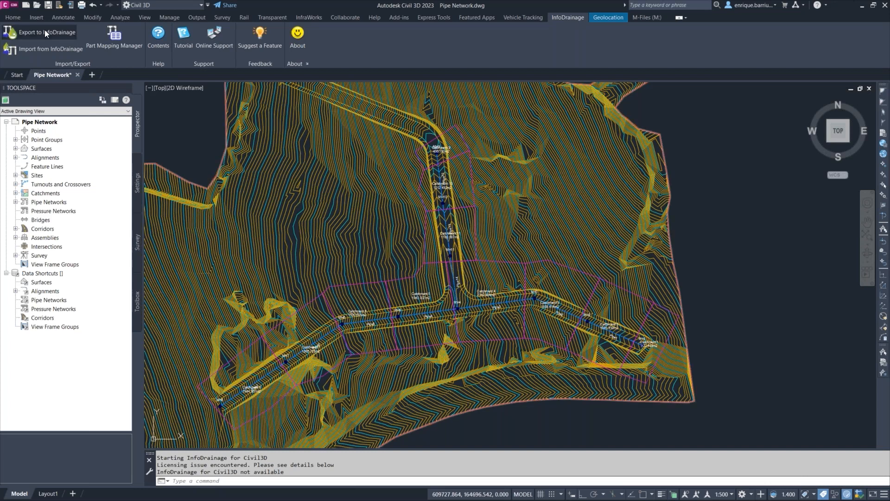
left_click(45, 30)
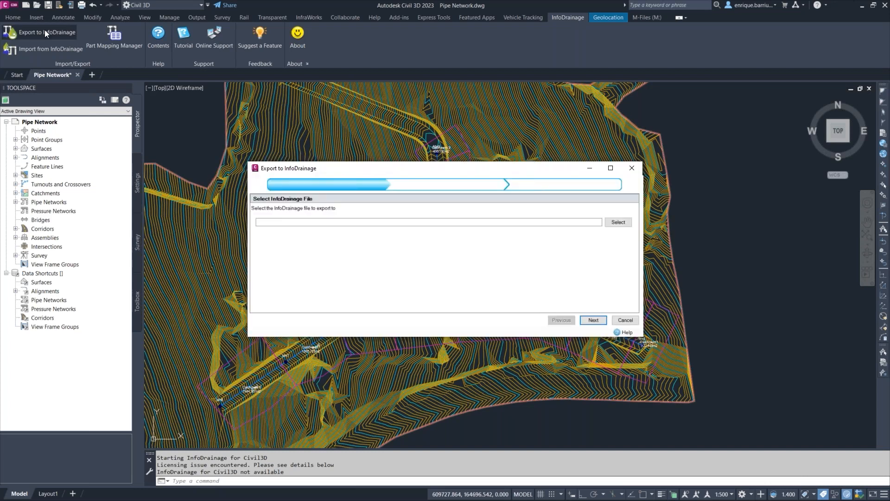
key("ctrl")
key("ctrl")
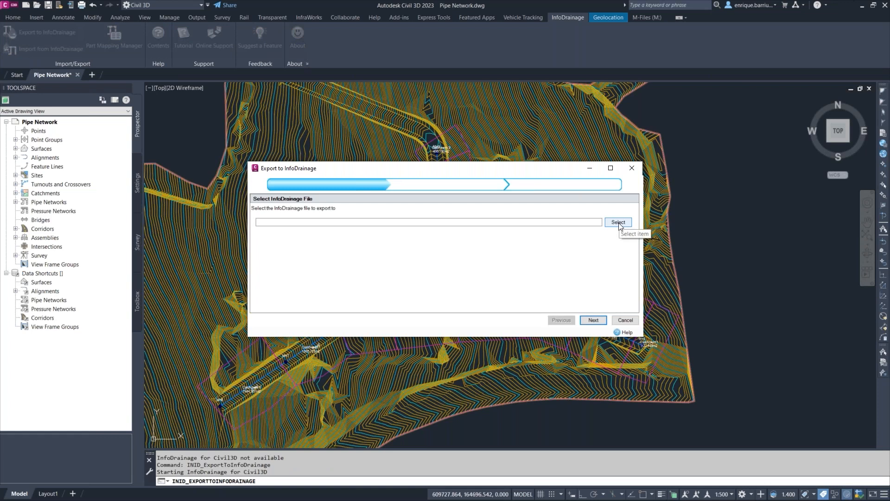
Choose the export file as "InfoDrainage Webinar" in the _InfoDrainage Overview folder.
left_click(619, 222)
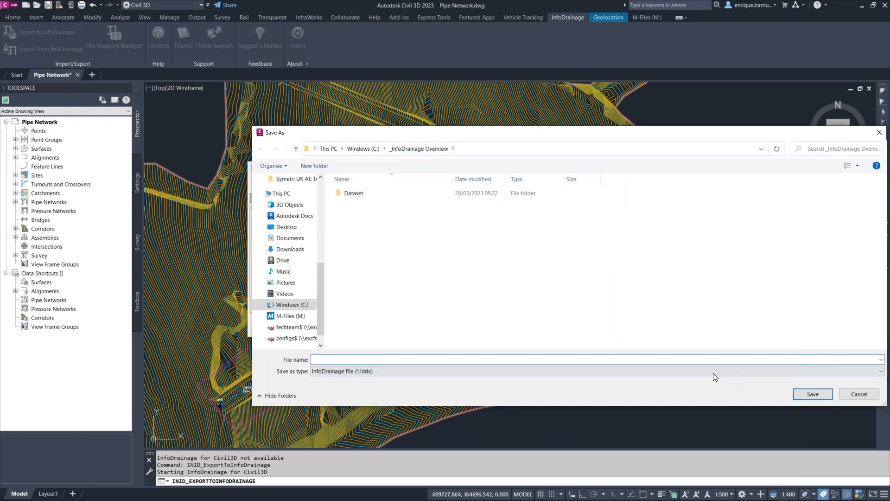
type("InfoDrainage Webinar")
left_click(807, 395)
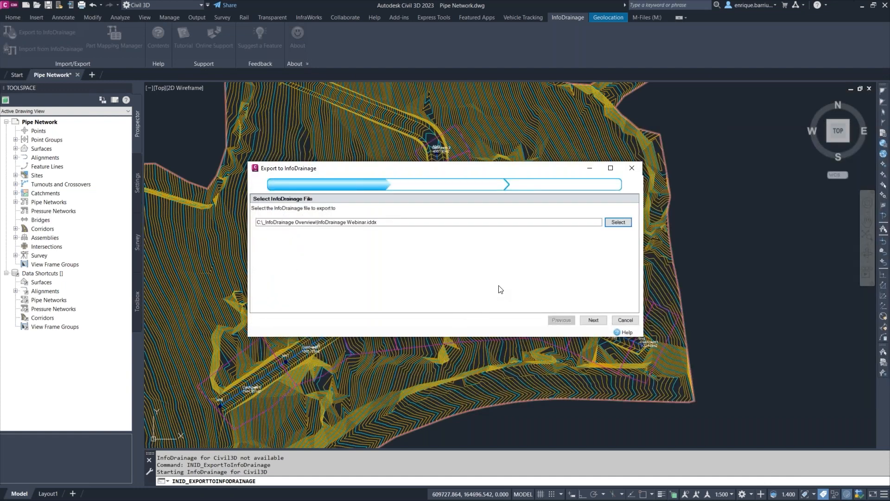
Continue to the networks page and tick the SWS pipe network for export.
left_click(595, 321)
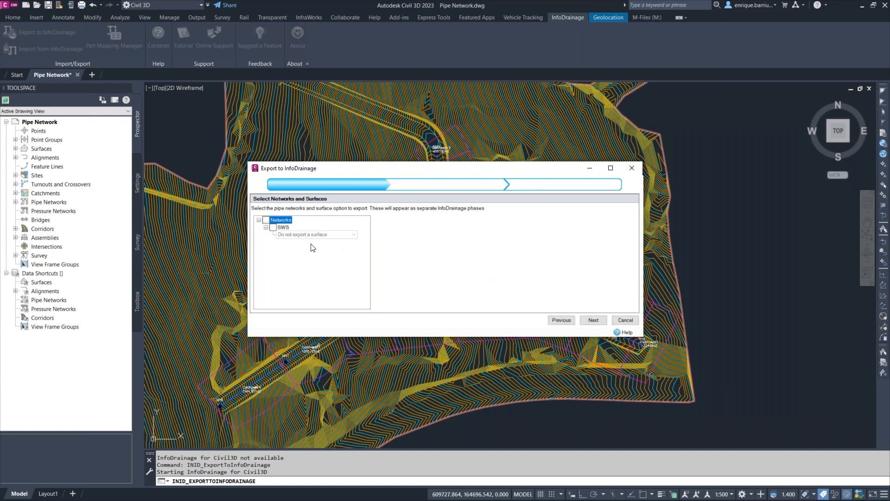
left_click(274, 228)
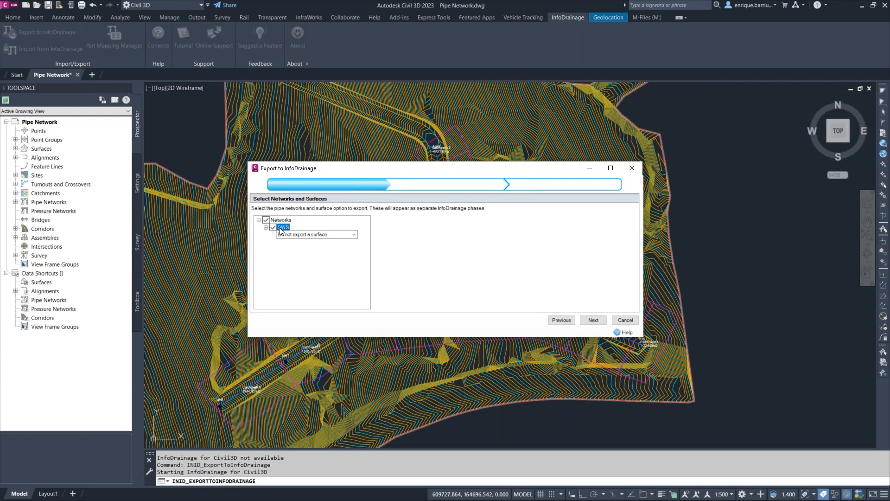
Assign the FG surface to the SWS network and continue to the parts mapping page.
left_click(282, 235)
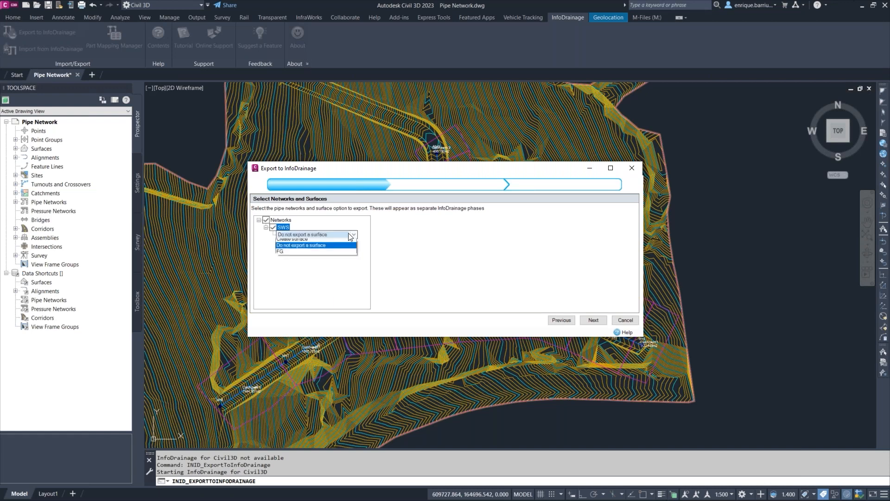
left_click(288, 255)
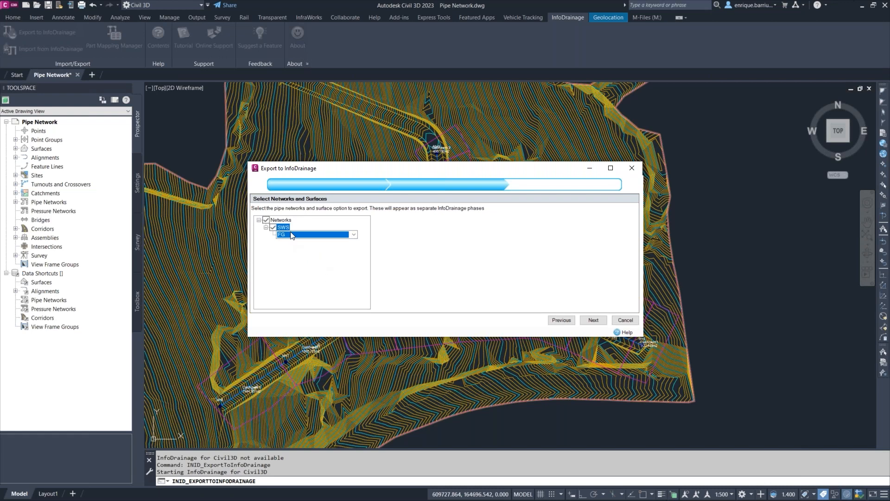
left_click(594, 321)
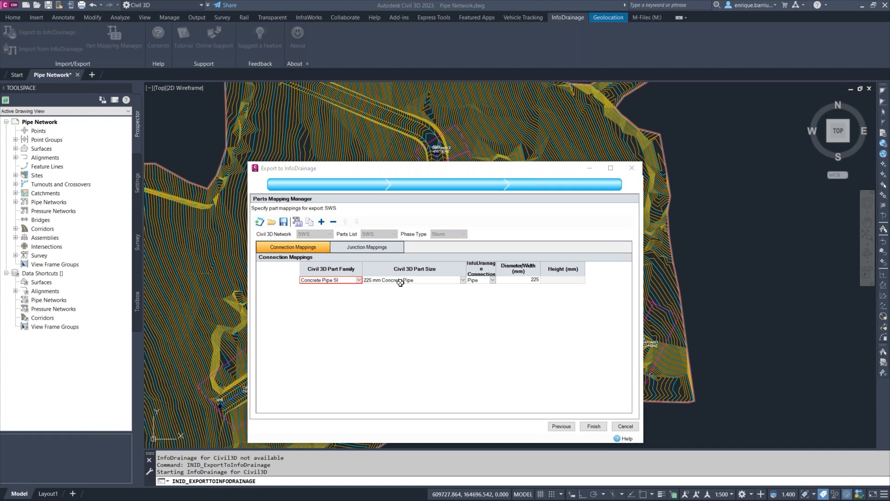
Review the connection and junction part mappings for SWS and finish the export.
left_click(531, 281)
left_click(376, 247)
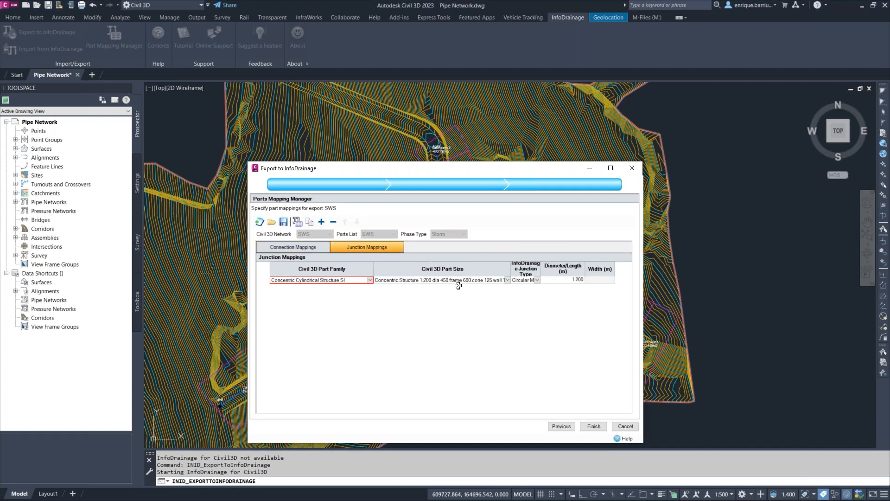
left_click(316, 248)
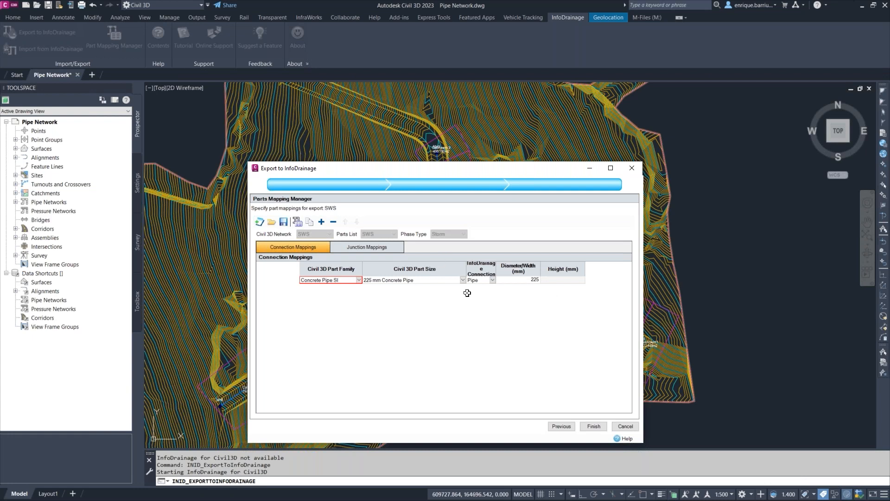
left_click(594, 427)
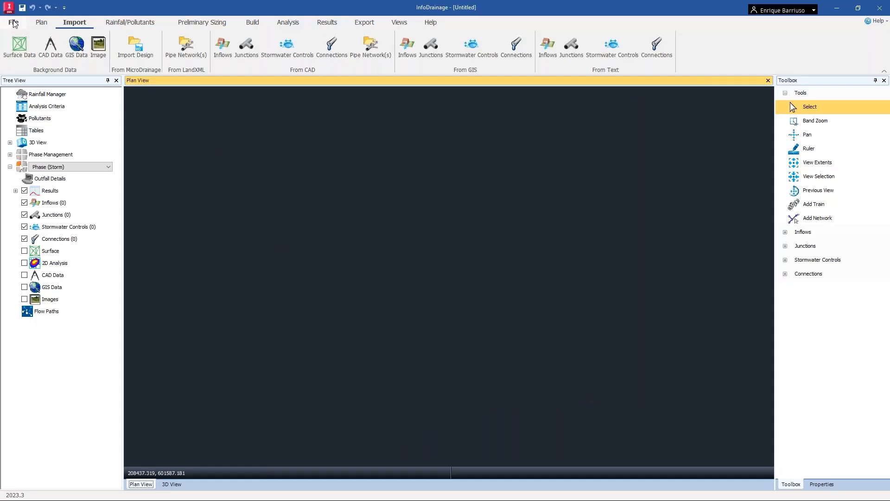
In InfoDrainage, open the exported file InfoDrainage Webinar.iddx.
left_click(13, 24)
left_click(44, 60)
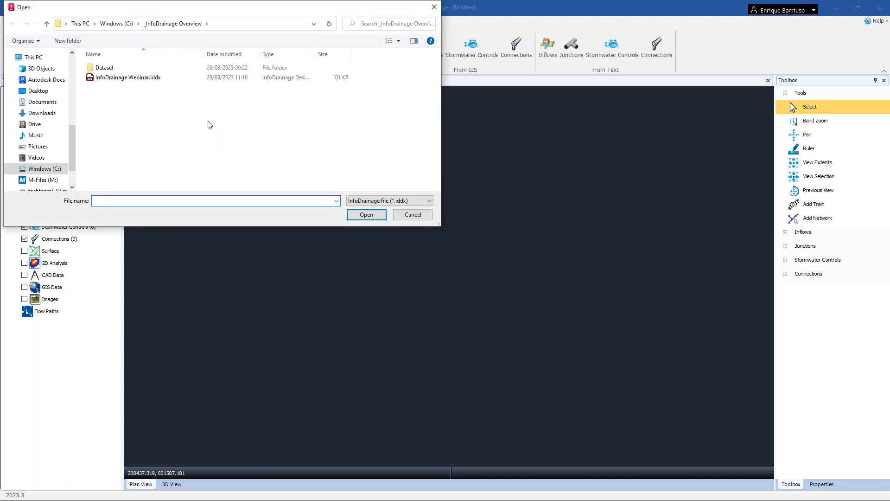
left_click(118, 77)
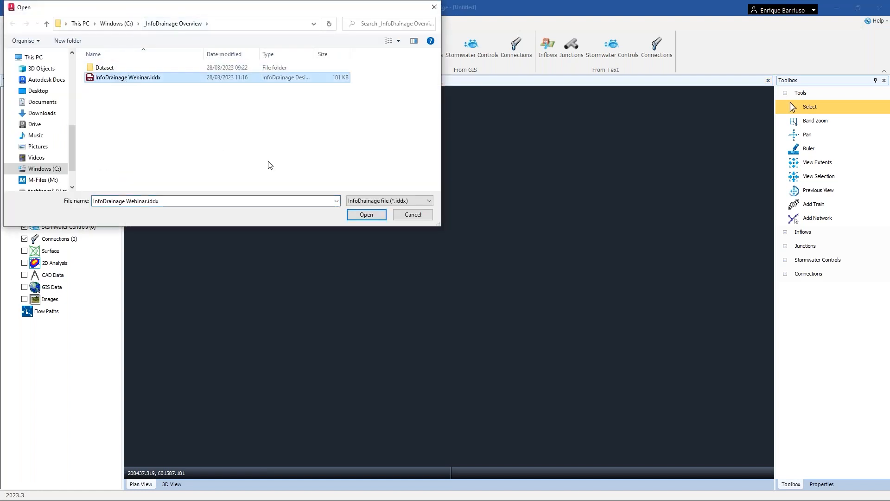
left_click(370, 217)
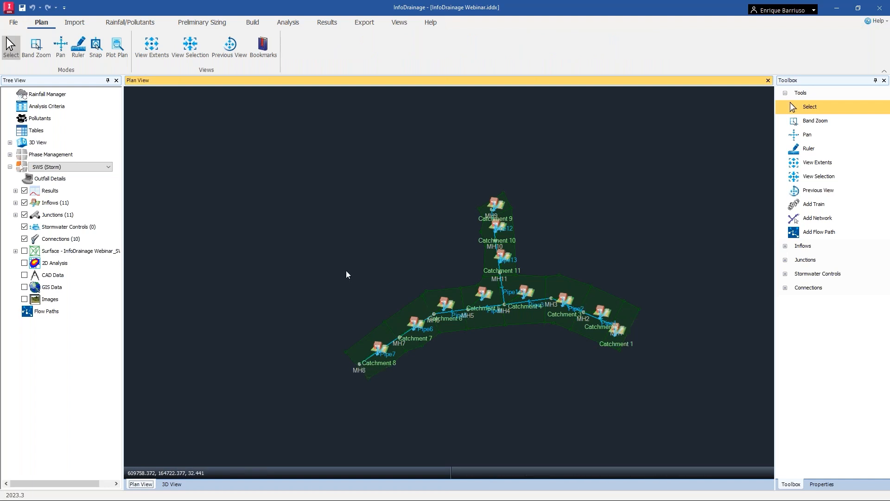
Turn on the surface layer and set its display range from a 20 m minimum to a 60 m maximum.
left_click(15, 251)
left_click(25, 251)
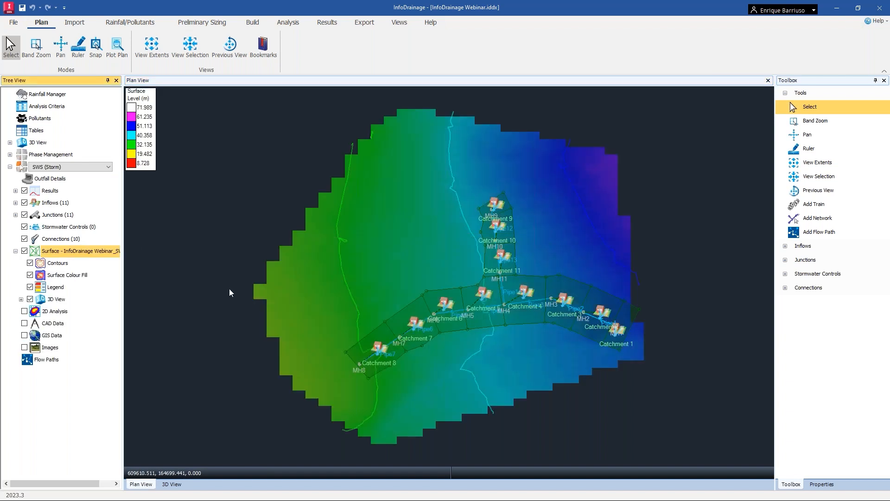
right_click(90, 253)
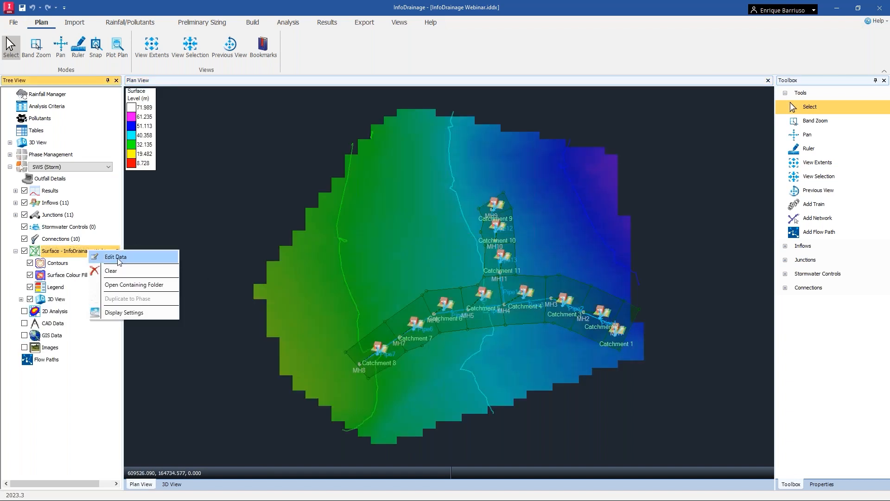
left_click(134, 313)
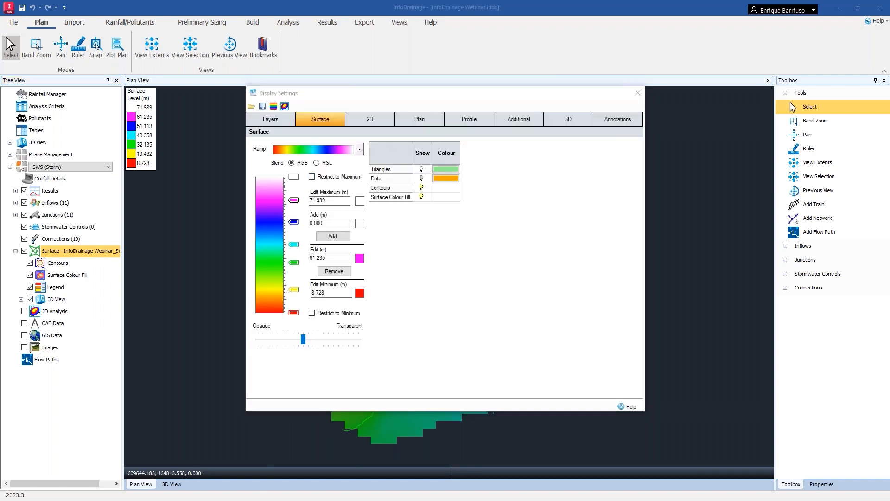
double_click(336, 292)
type("20")
left_click_drag(418, 93, 638, 84)
double_click(545, 192)
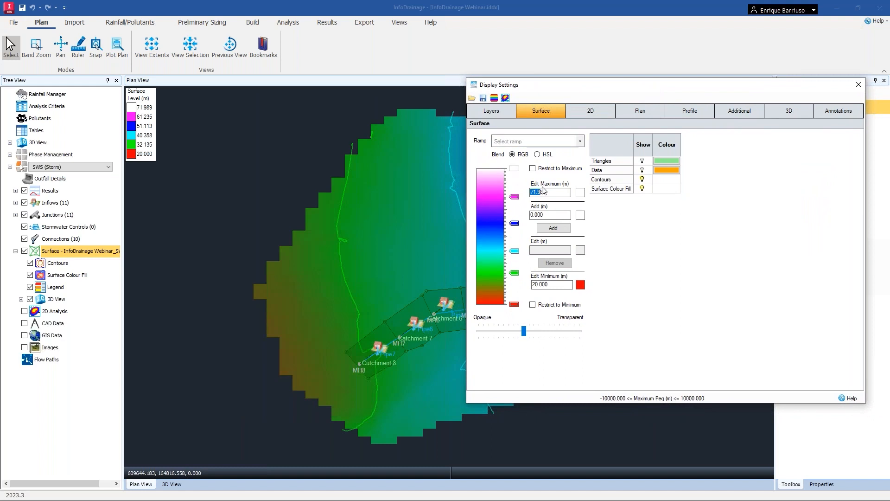
left_click_drag(549, 193, 500, 195)
type("60")
Apply the green-to-brown earth colour ramp to the surface and close the display settings.
left_click(580, 141)
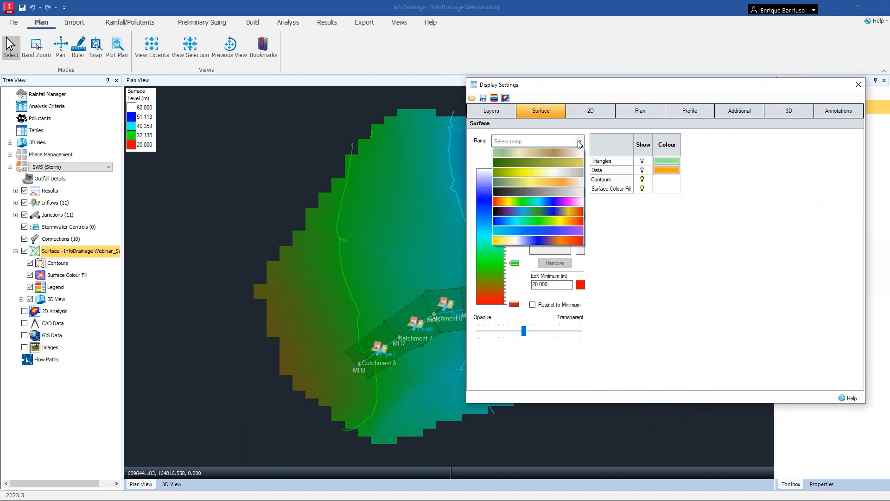
left_click(543, 154)
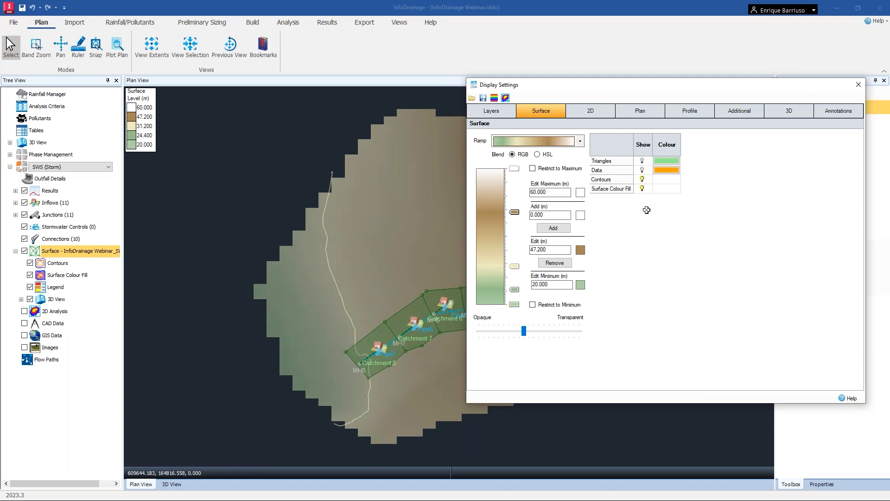
left_click(859, 85)
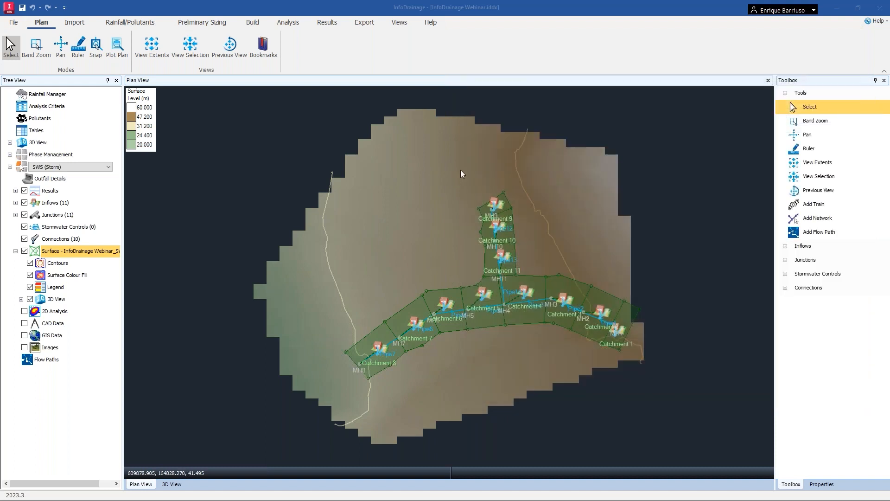
Start the Deluge tool and set Manning's n to Rural.
left_click(206, 24)
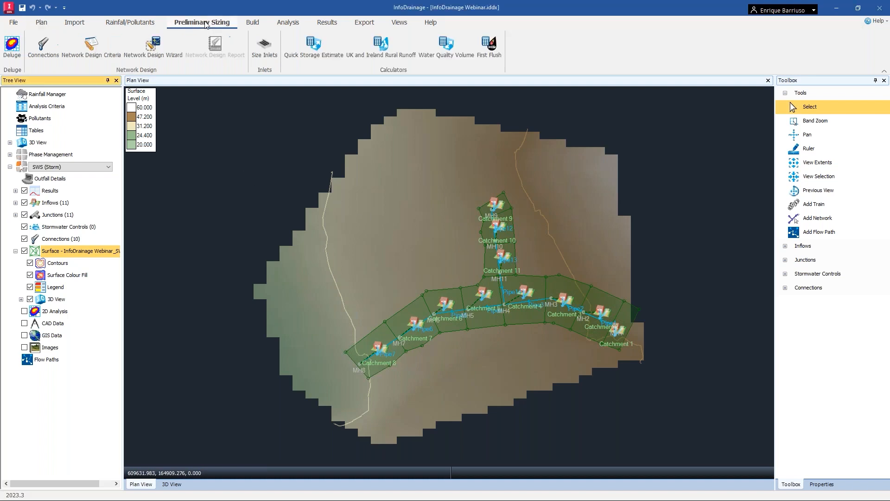
left_click(13, 53)
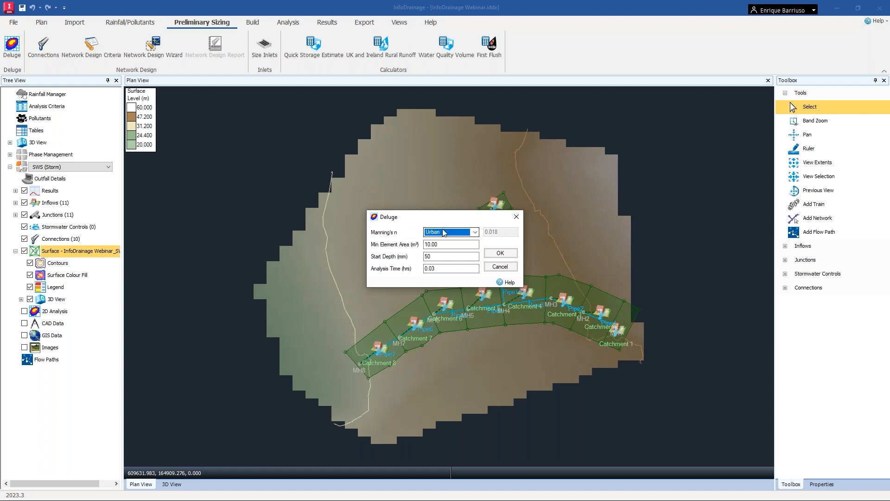
left_click(474, 232)
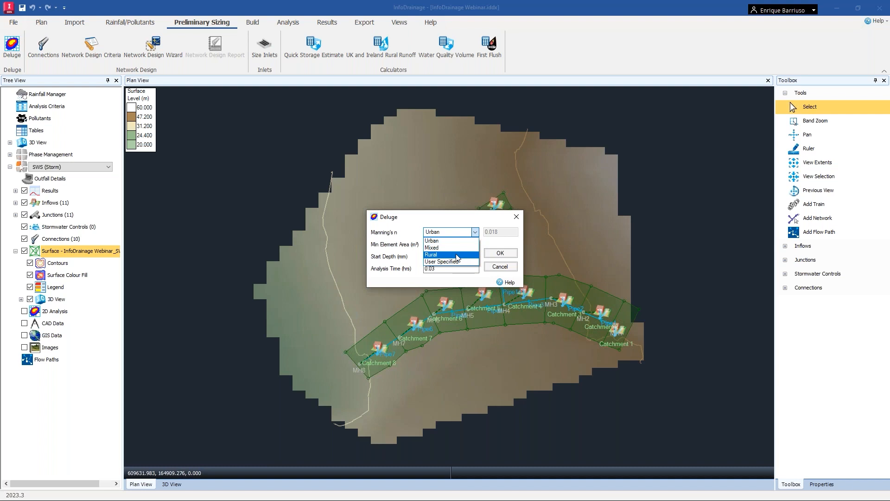
left_click(458, 254)
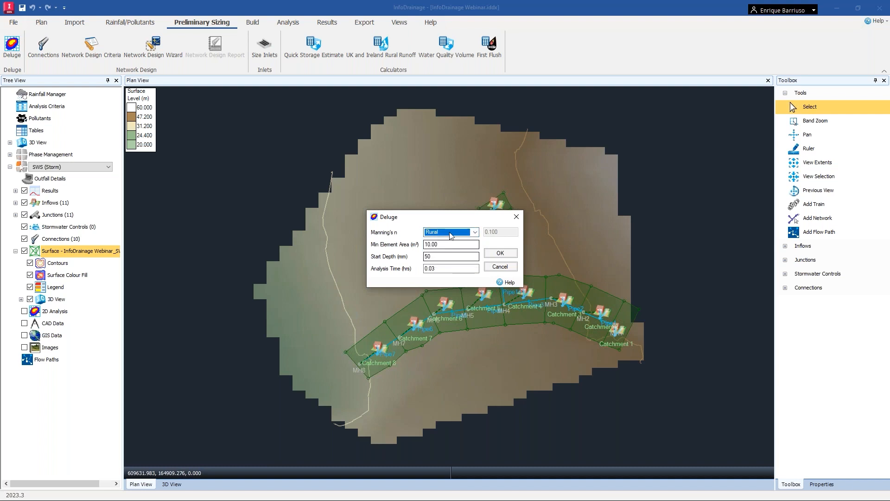
left_click(474, 233)
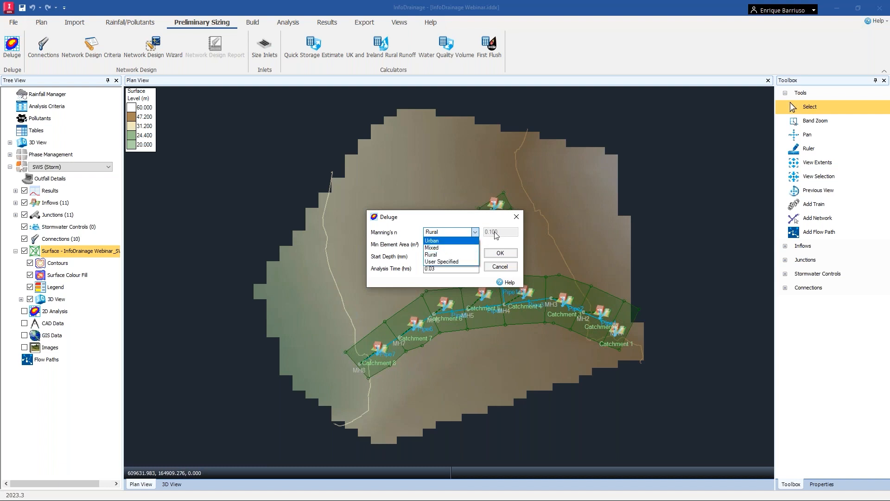
left_click(490, 221)
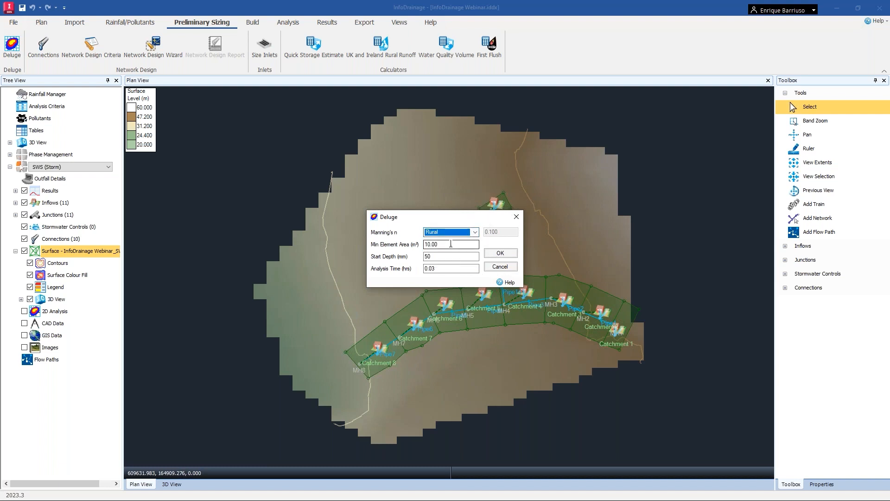
Set the minimum element area to 15 m² and run the Deluge analysis.
left_click(451, 244)
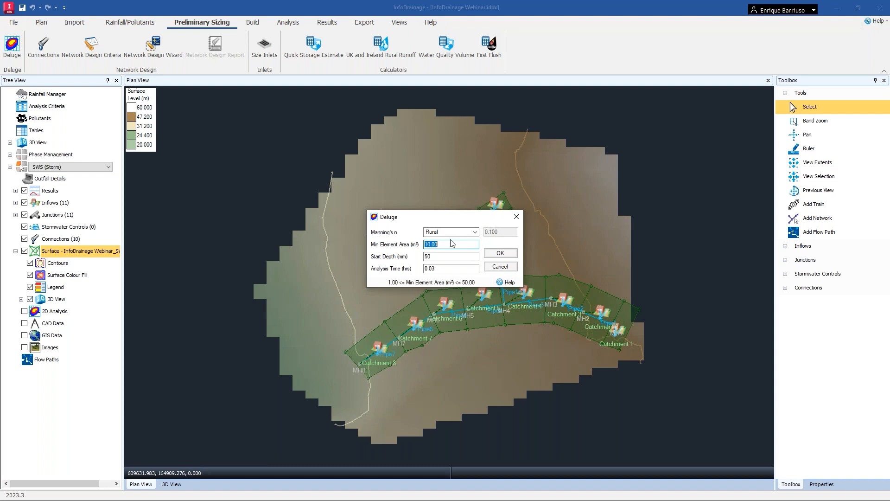
type("15")
left_click(452, 255)
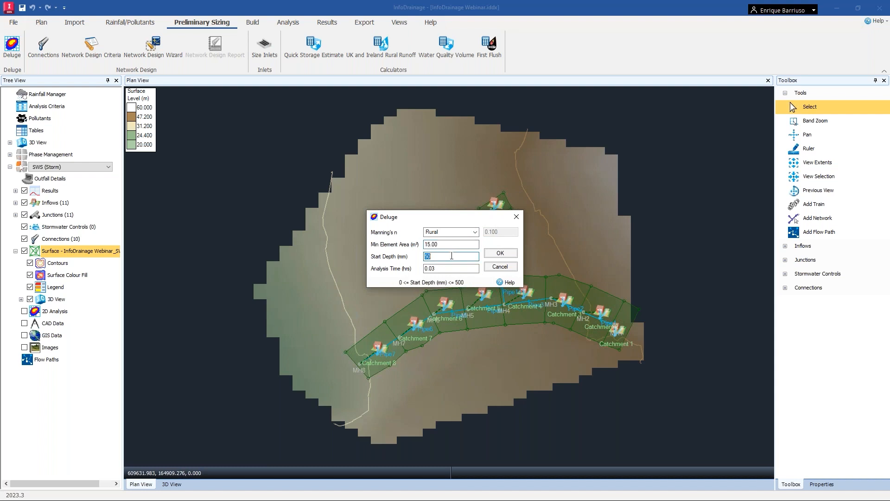
left_click(455, 269)
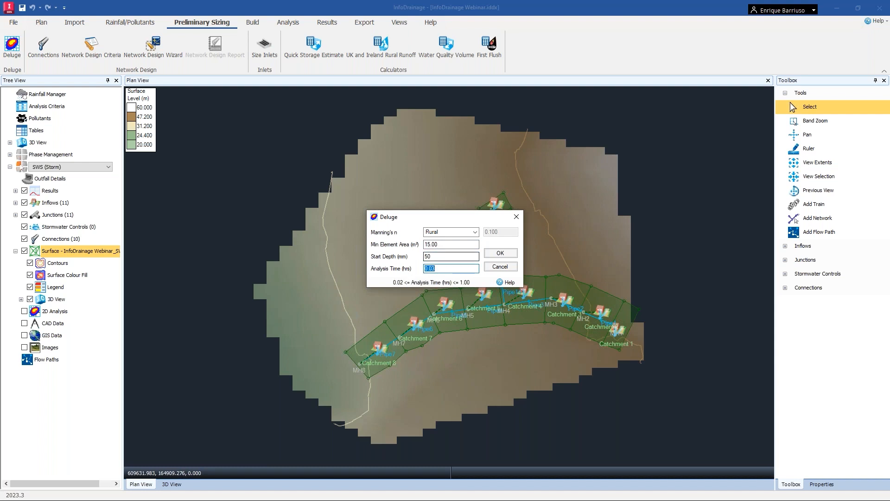
left_click(501, 254)
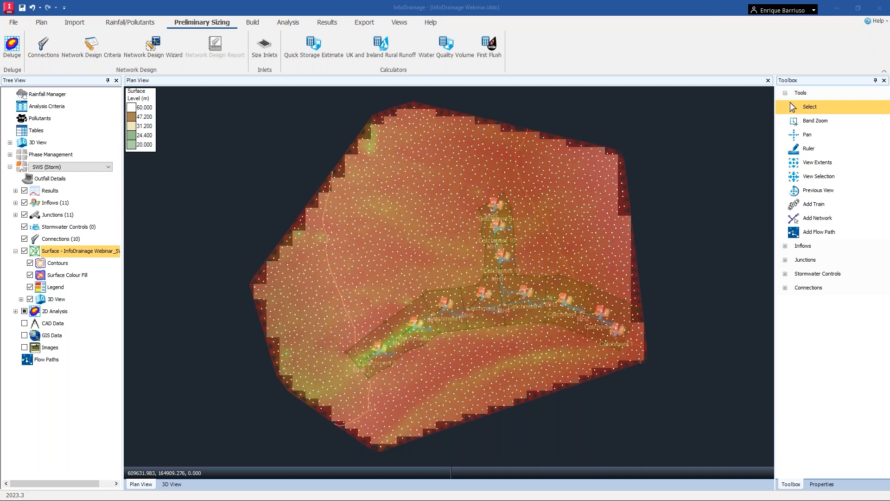
Open the 2D Analysis display settings and set the depth range from 0.04 m minimum to 0.4 m maximum.
left_click(16, 312)
right_click(54, 314)
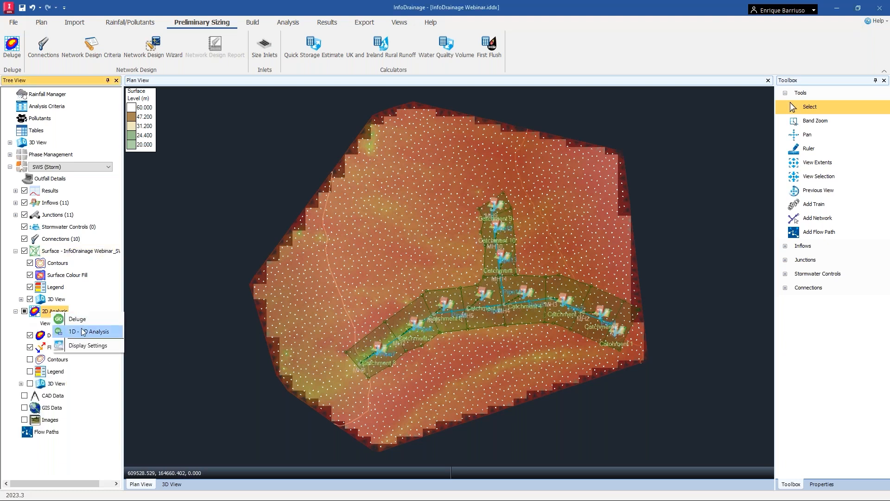
left_click(78, 345)
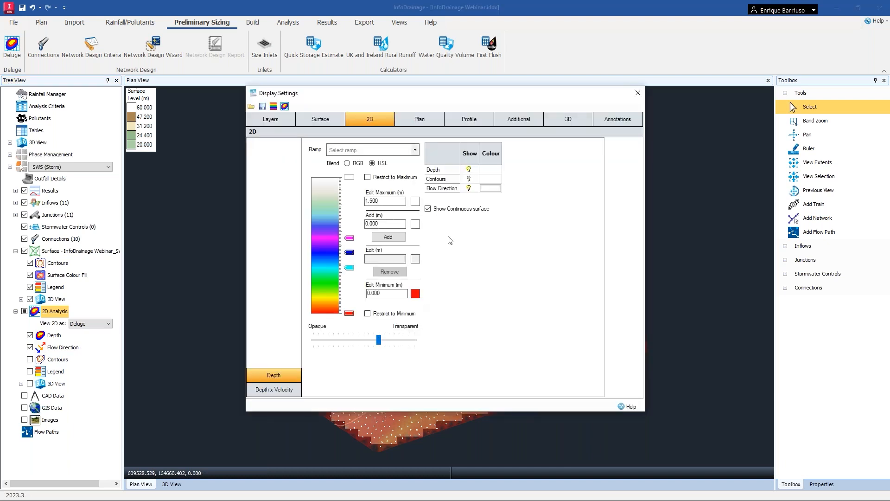
left_click_drag(428, 90, 648, 94)
left_click(621, 296)
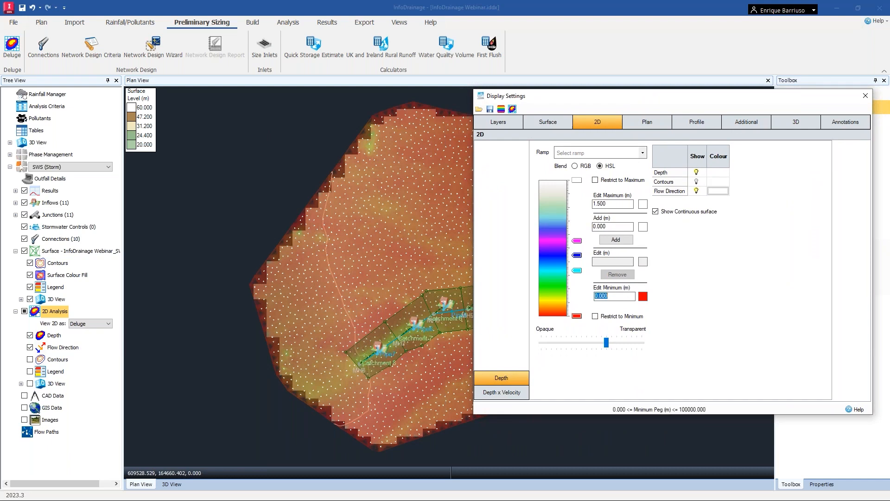
type(".04")
left_click(619, 203)
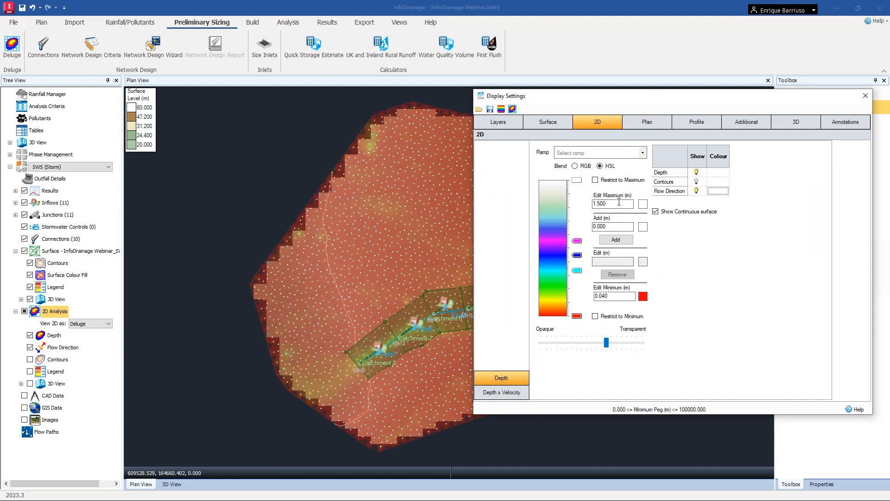
type(".4")
key("Tab")
Apply the cyan-to-purple ramp to the depth display and restrict it to the minimum.
left_click(626, 155)
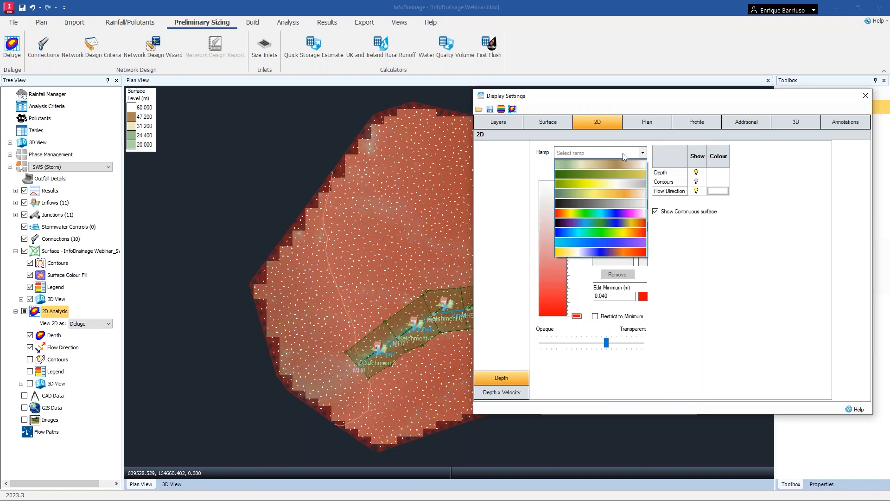
left_click(591, 243)
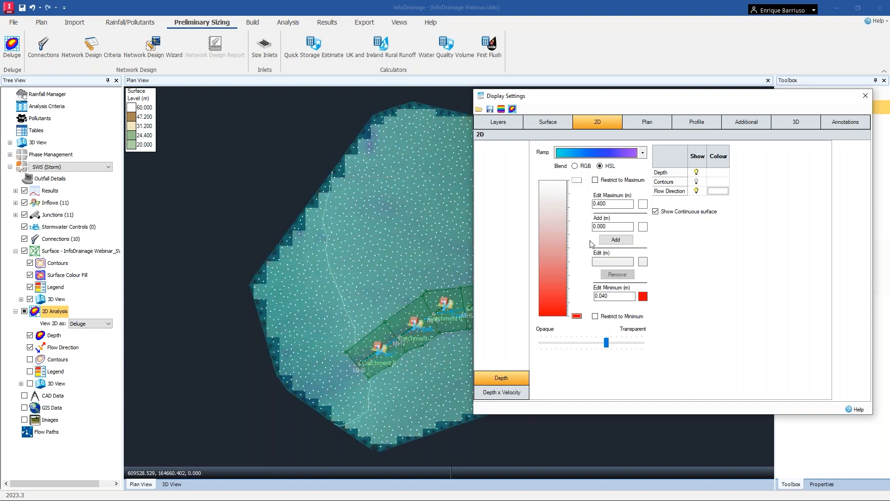
left_click(595, 317)
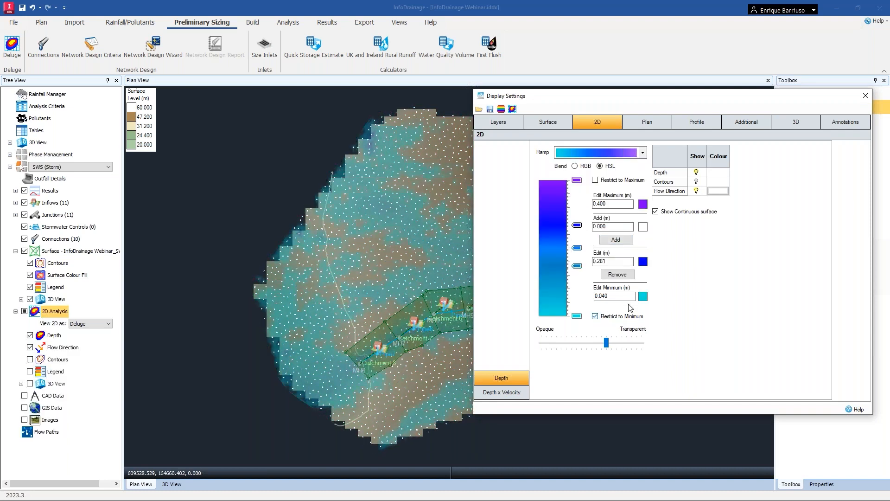
left_click_drag(589, 97, 631, 92)
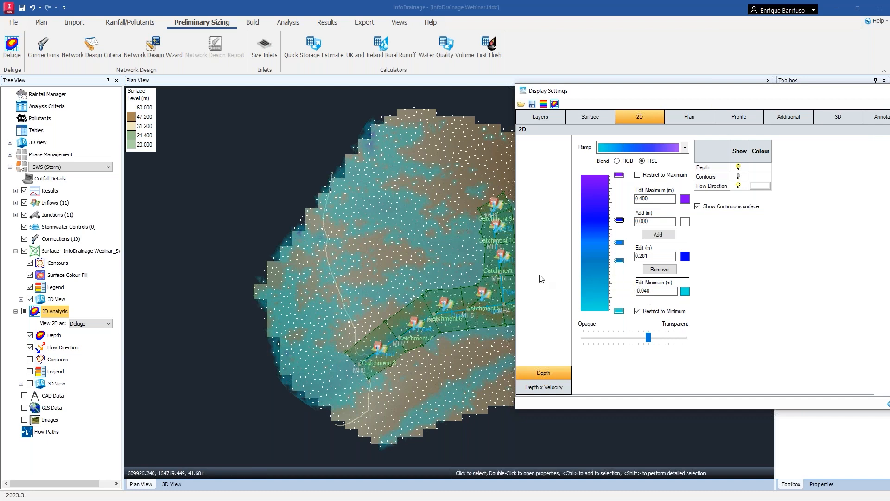
left_click_drag(625, 92, 717, 151)
left_click_drag(713, 144, 681, 91)
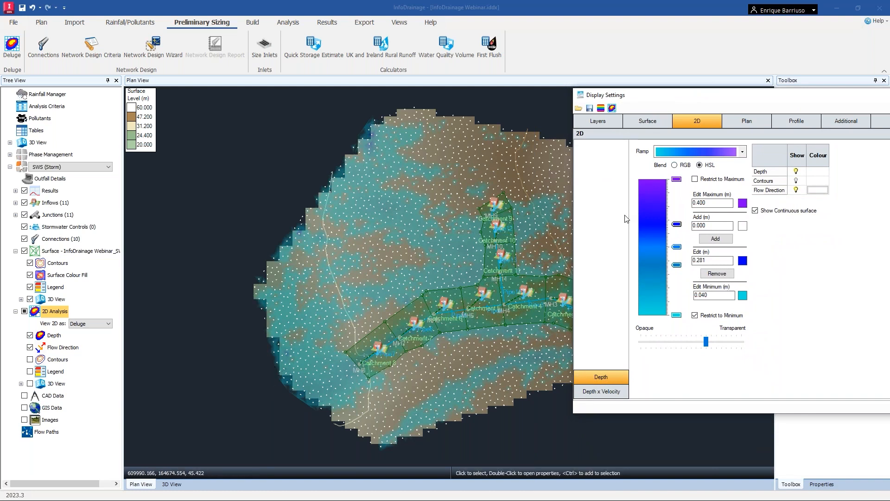
Close the display settings and examine the flood depth results across the surface around the catchments.
left_click_drag(672, 101, 523, 101)
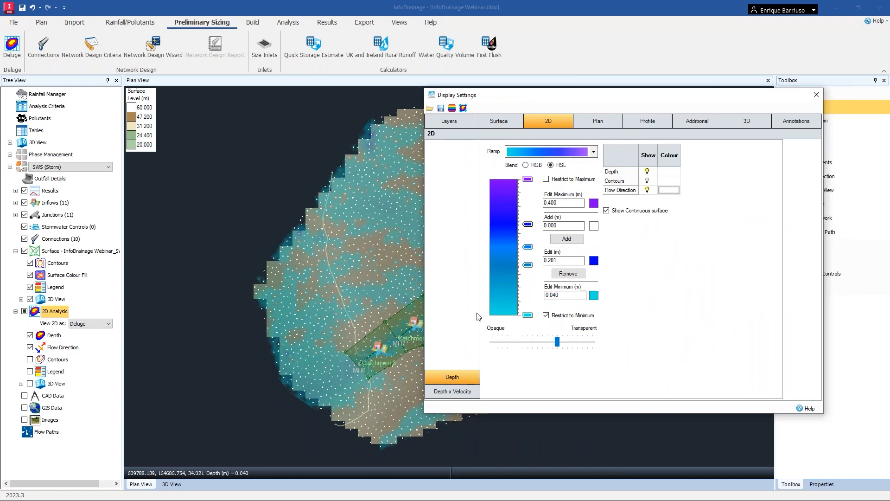
left_click(816, 95)
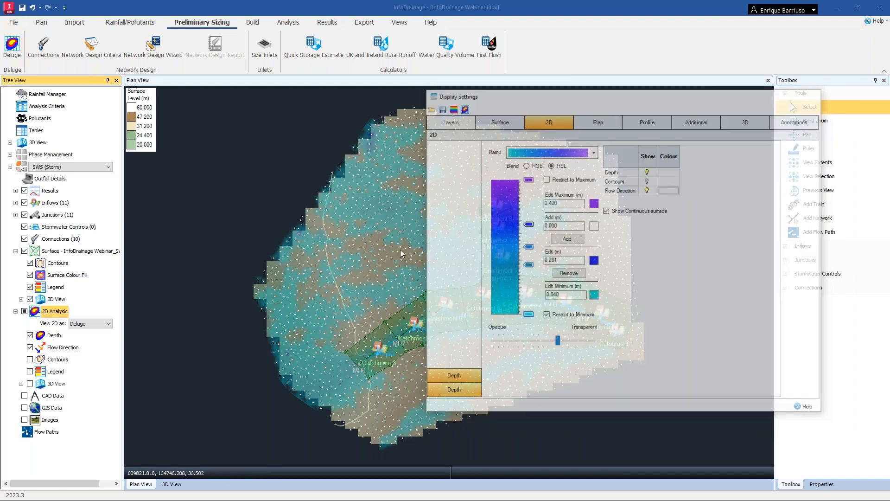
scroll(366, 290, "up", 5)
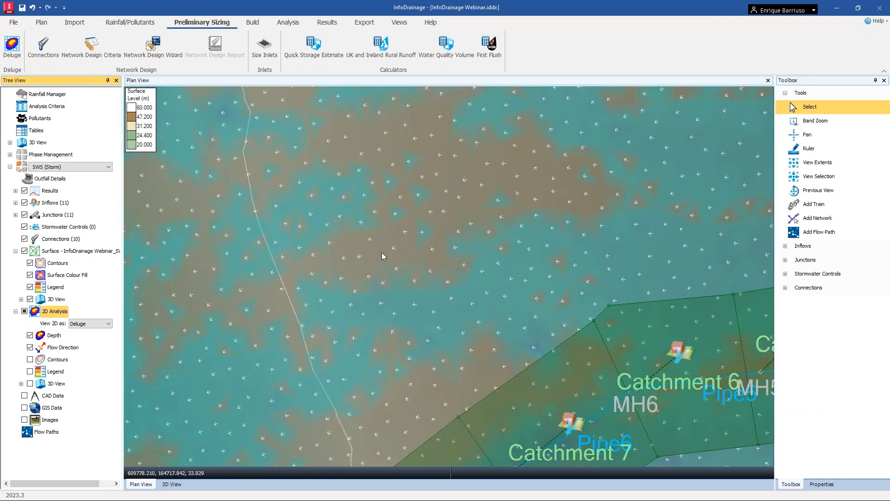
scroll(450, 269, "down", 5)
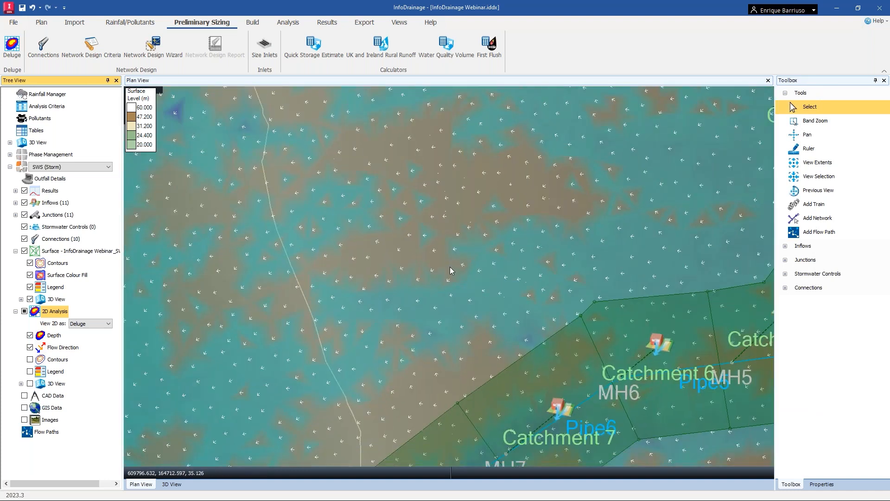
scroll(513, 270, "down", 3)
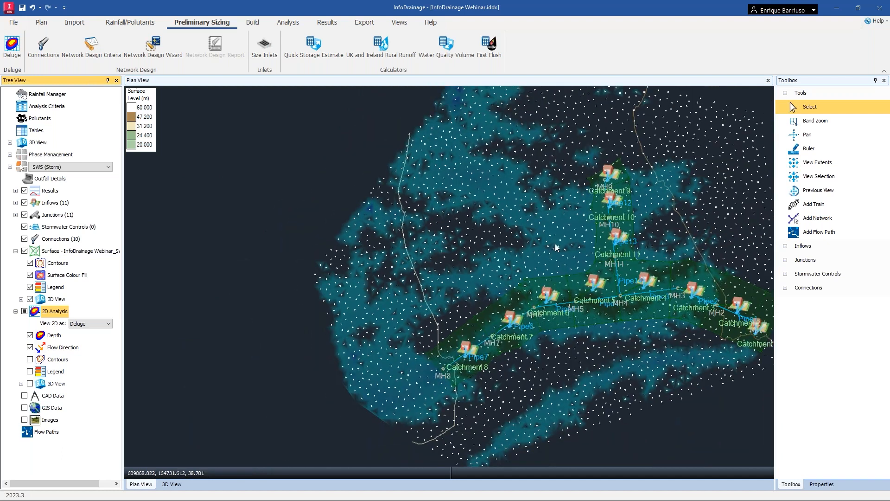
middle_click_drag(485, 269, 430, 275)
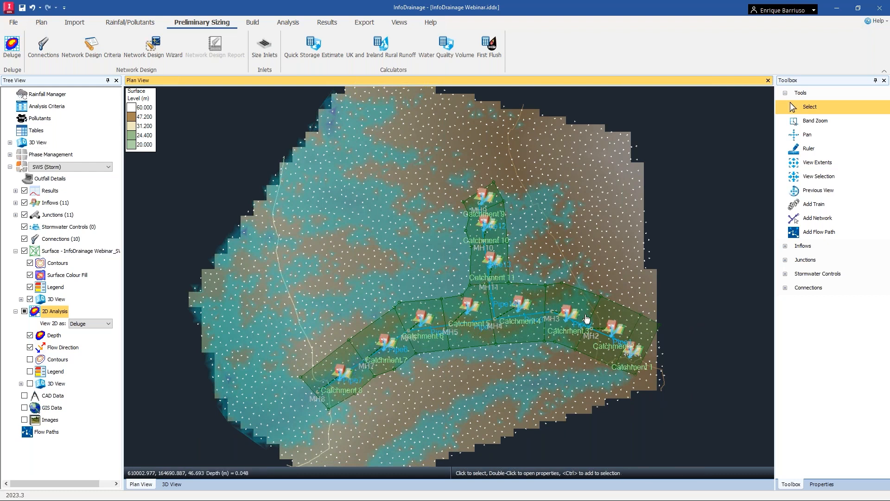
Open the plan display settings and set the text height to 5 m and the maximum icon height to 10 m.
right_click(691, 276)
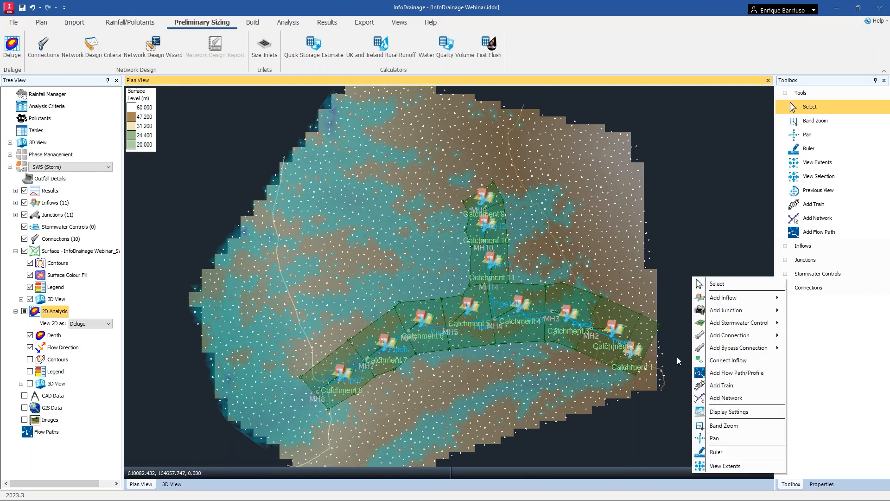
left_click(719, 410)
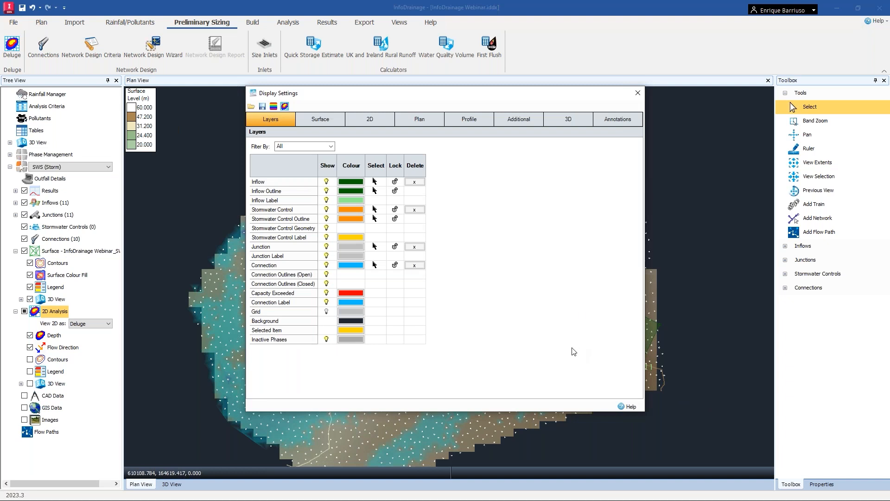
left_click(433, 121)
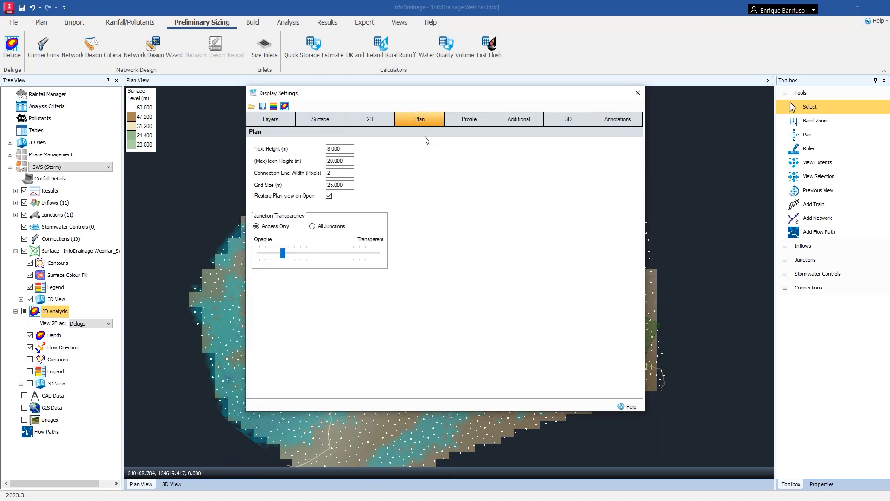
left_click(328, 149)
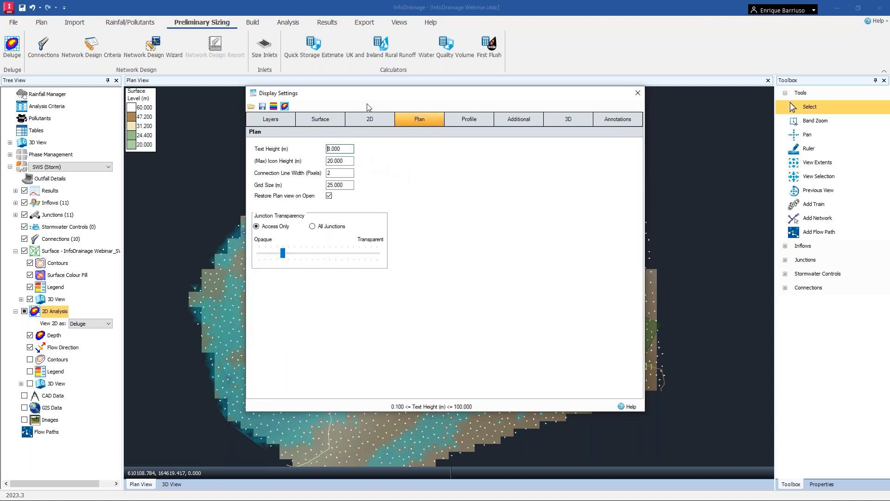
left_click_drag(386, 101, 590, 106)
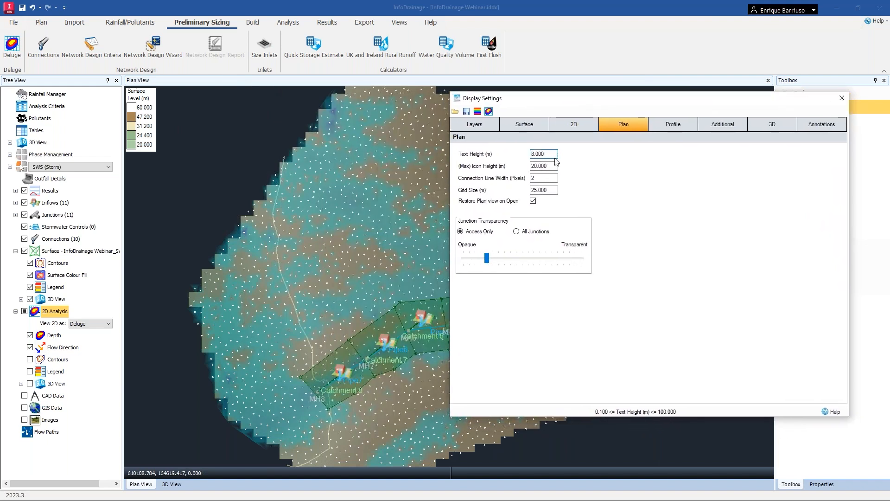
type("5")
double_click(553, 166)
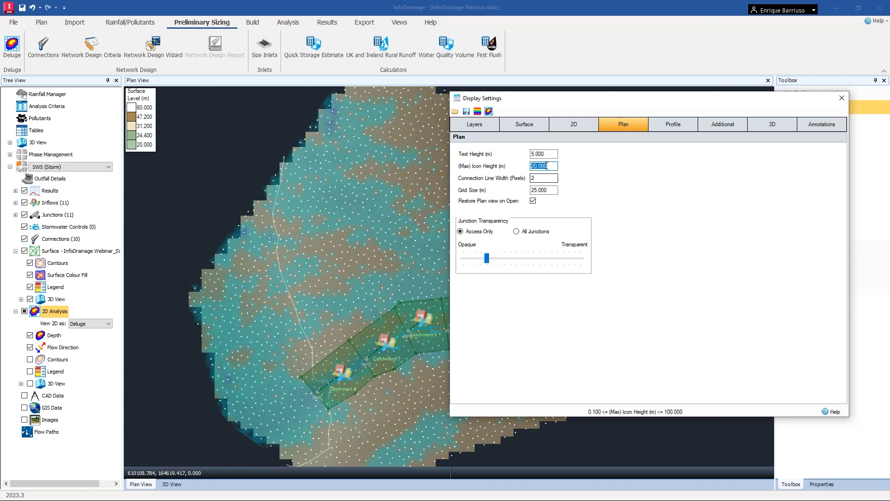
type("10")
double_click(551, 178)
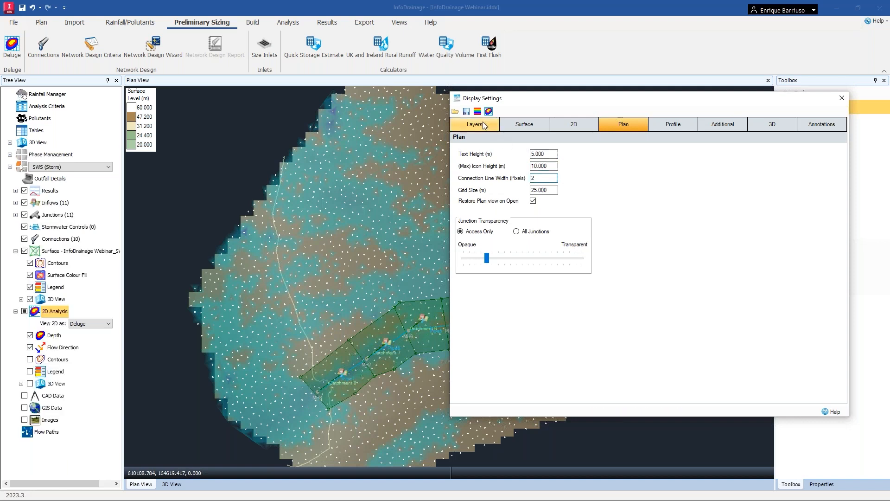
left_click(480, 123)
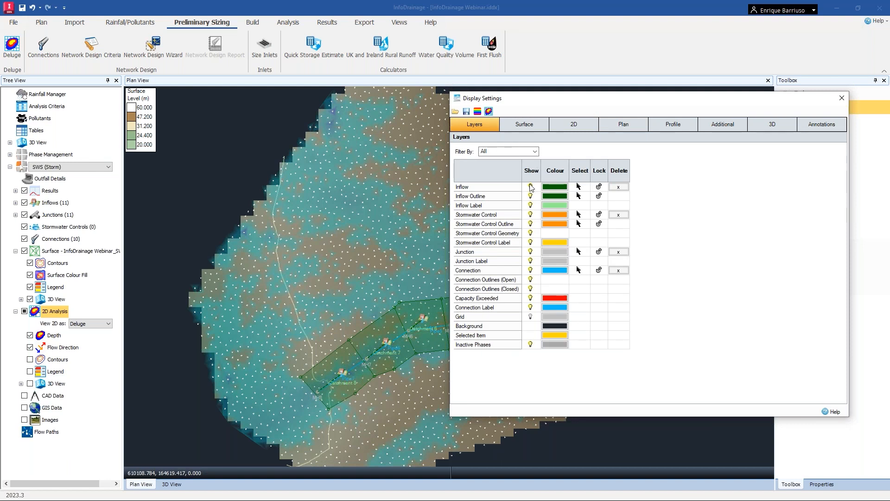
Toggle the junction label layer's visibility and close the display settings.
left_click(531, 262)
left_click(531, 263)
left_click(843, 102)
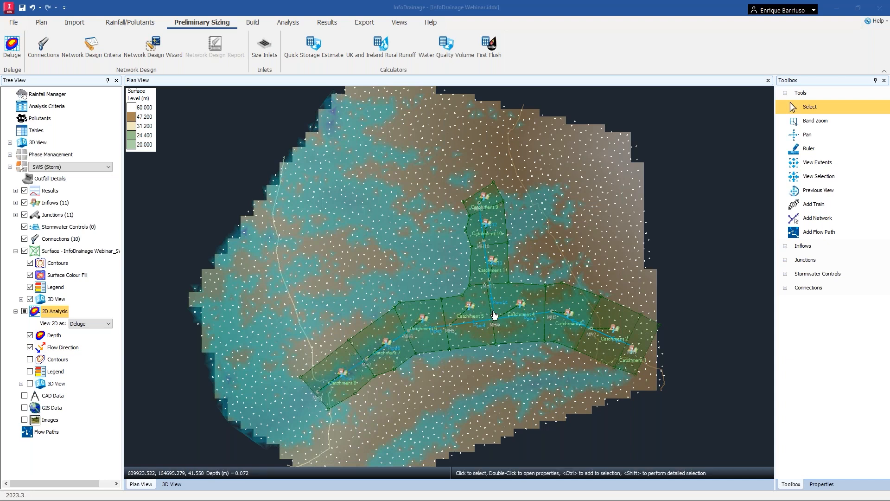
Add a flow path running from Catchment 1 along the main line down to Catchment 8.
left_click(60, 439)
left_click(61, 437)
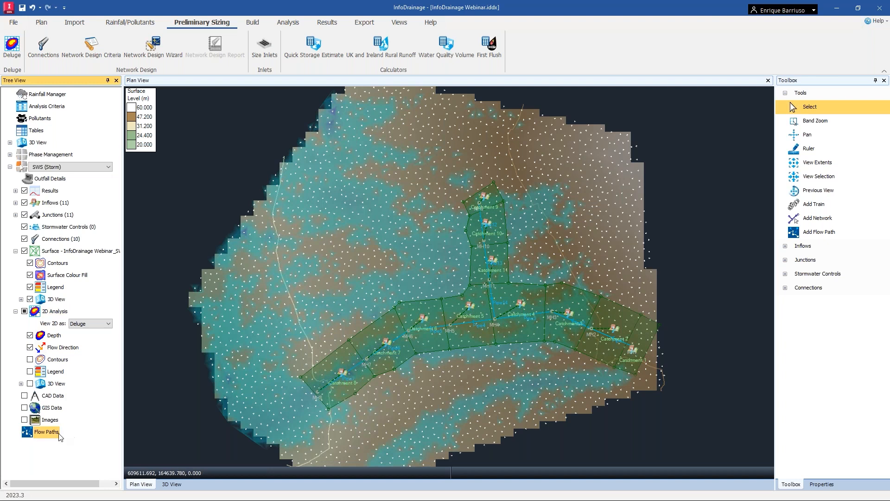
right_click(57, 437)
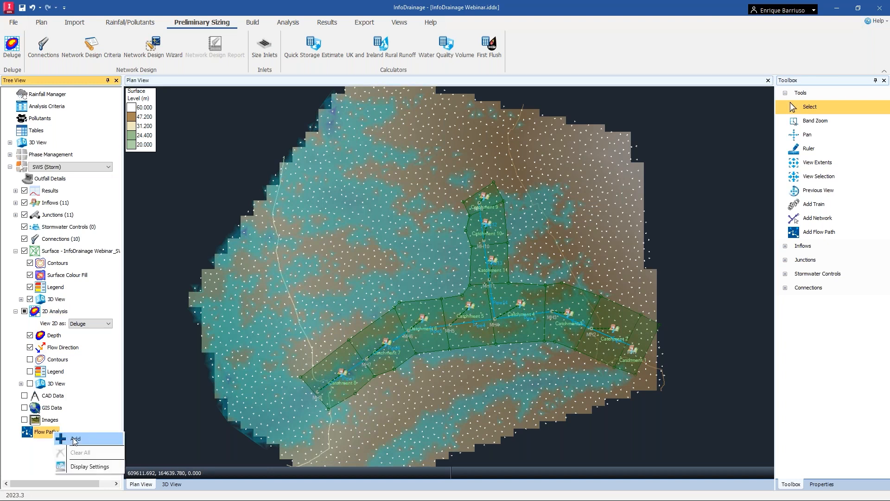
left_click(74, 439)
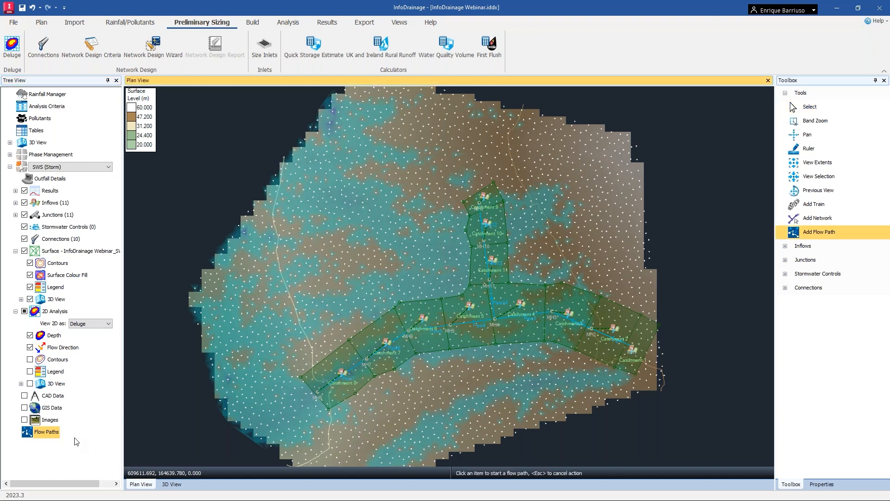
left_click(634, 348)
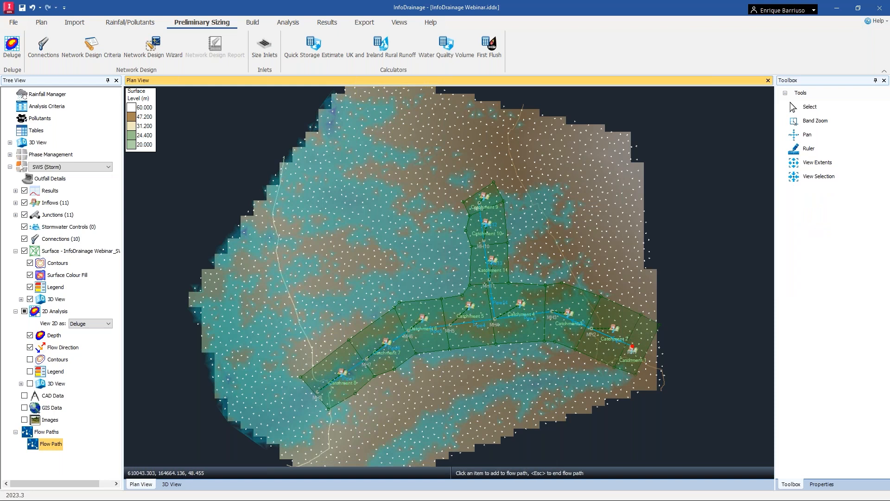
left_click(320, 394)
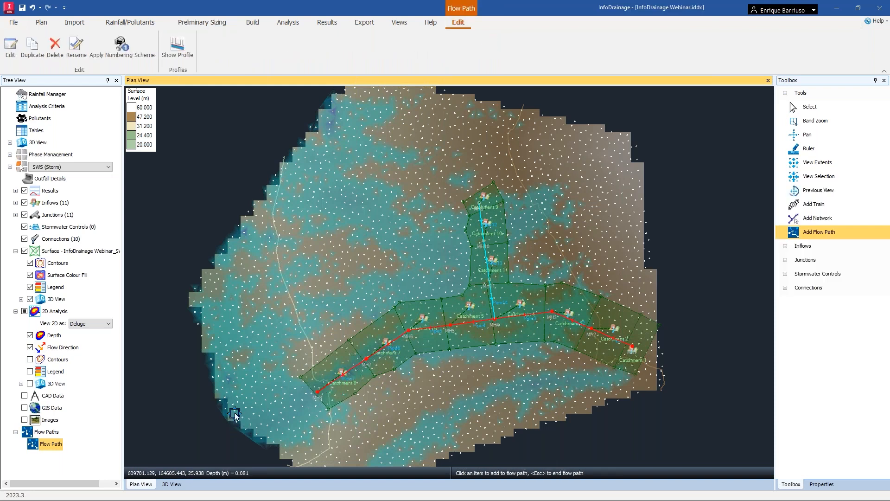
key("Escape")
Rename the new flow path as South.
left_click(57, 444)
left_click(54, 445)
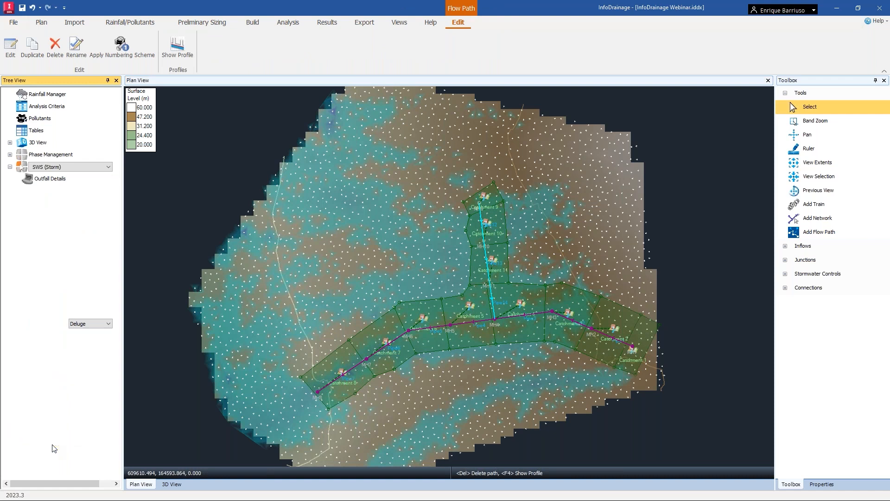
left_click_drag(72, 444, 34, 438)
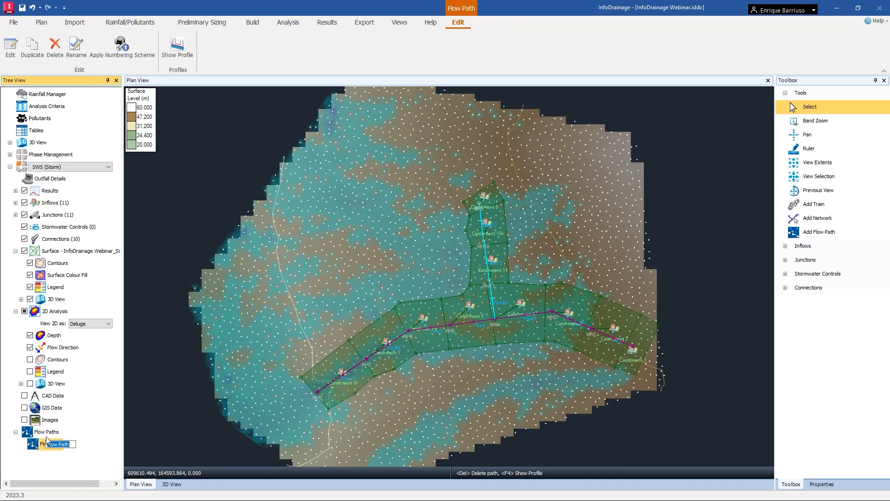
type("South")
key("Return")
Add a second flow path from the top of the northern branch down to the main line.
right_click(55, 433)
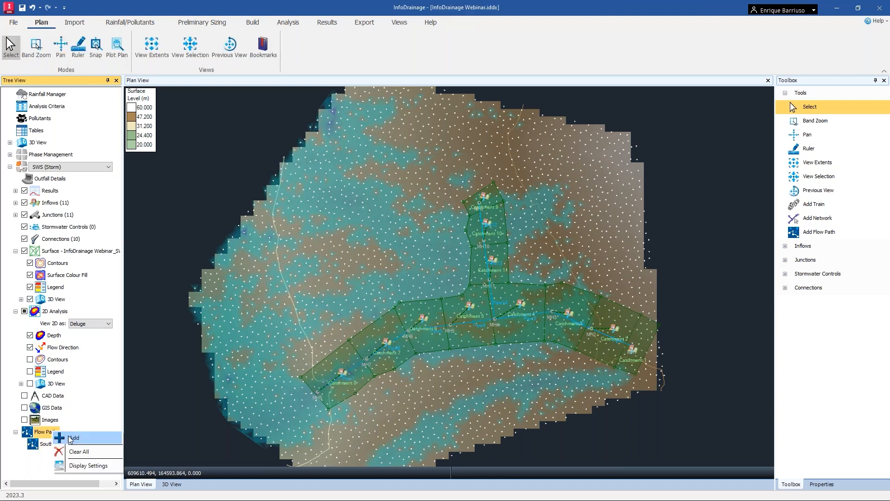
left_click(73, 438)
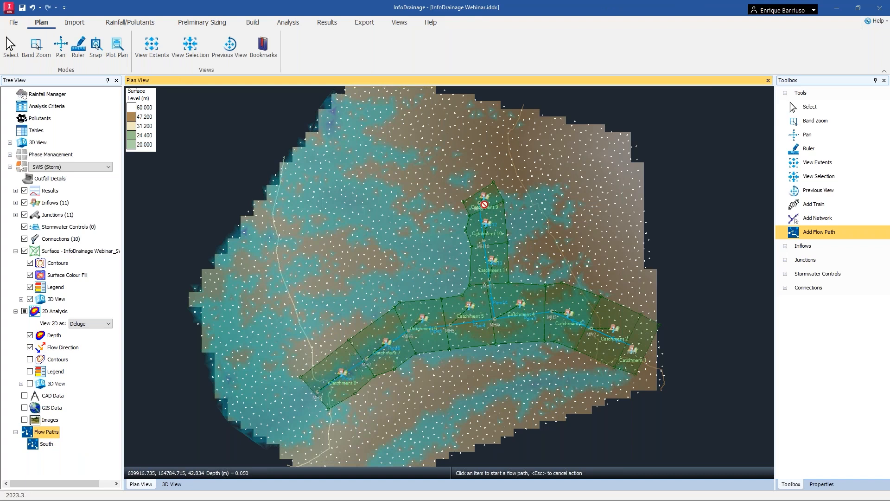
left_click(479, 203)
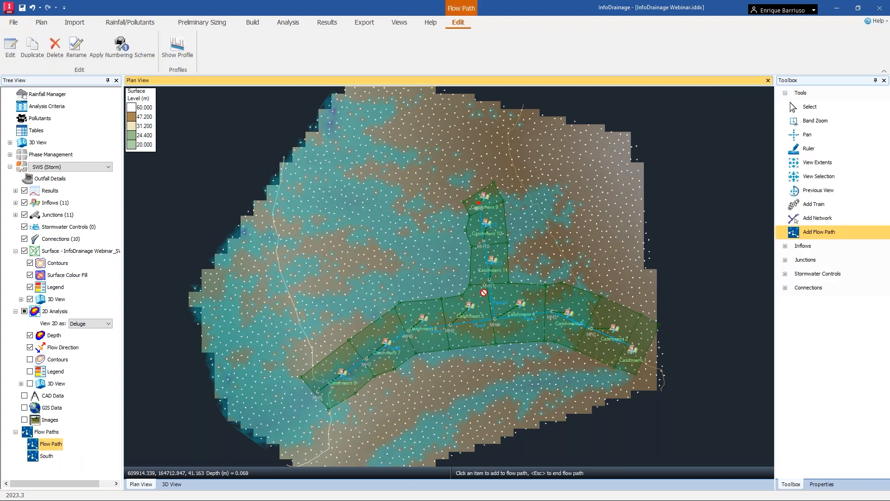
double_click(495, 320)
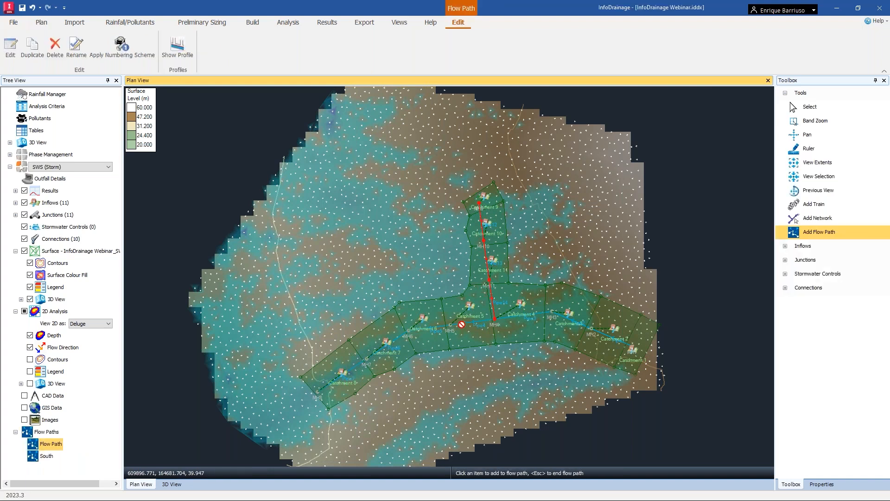
Rename the second flow path as North.
left_click(53, 445)
left_click(55, 444)
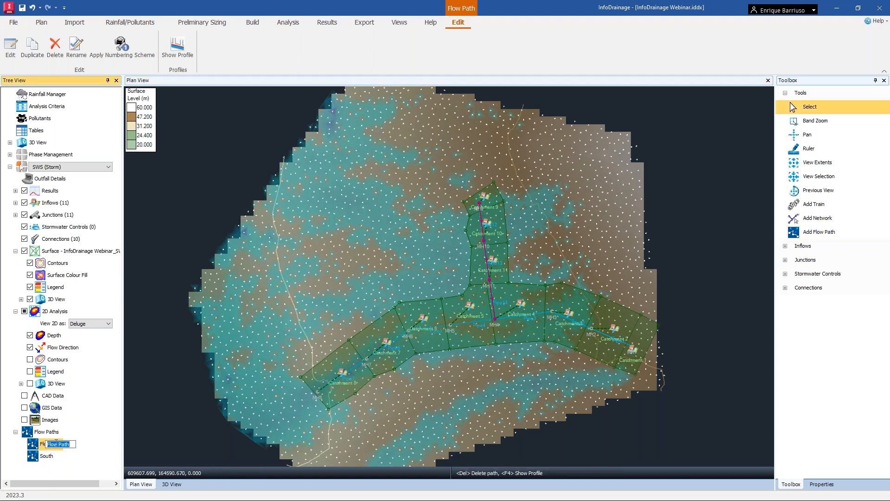
type("North")
key("Return")
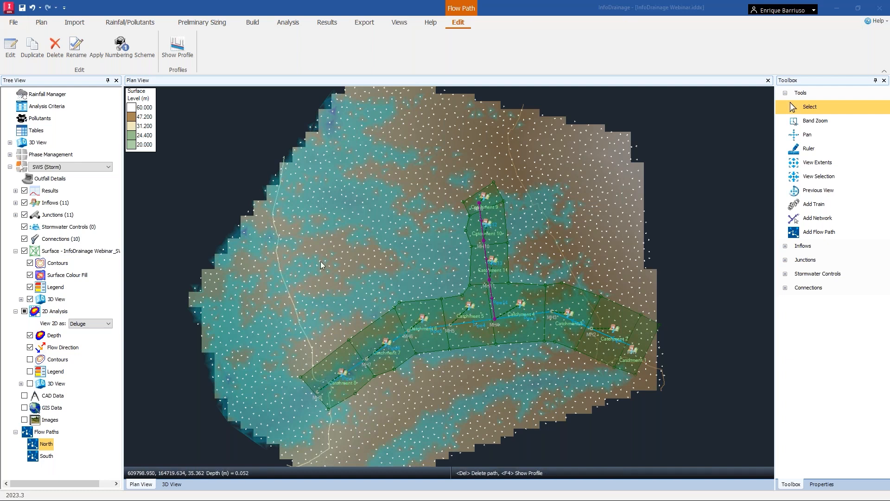
Open Catchment 8's properties, review the dynamic sizing runoff method options, and cancel the dialog.
left_click(211, 179)
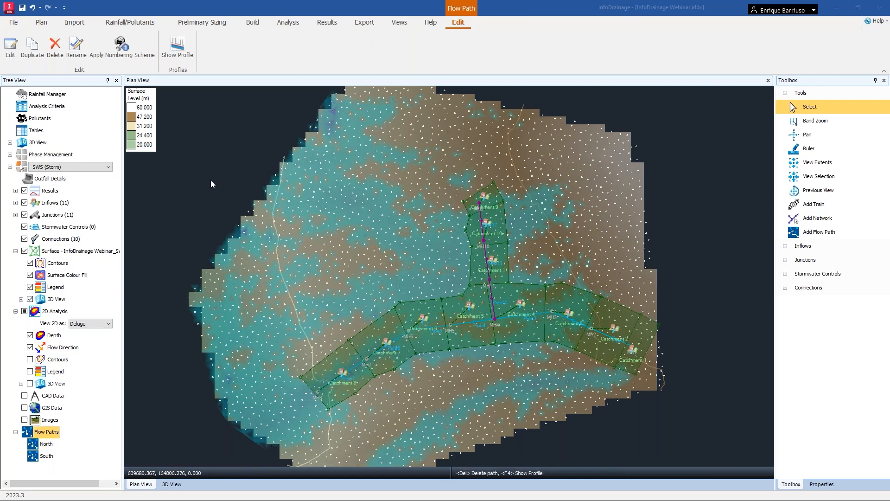
left_click(343, 373)
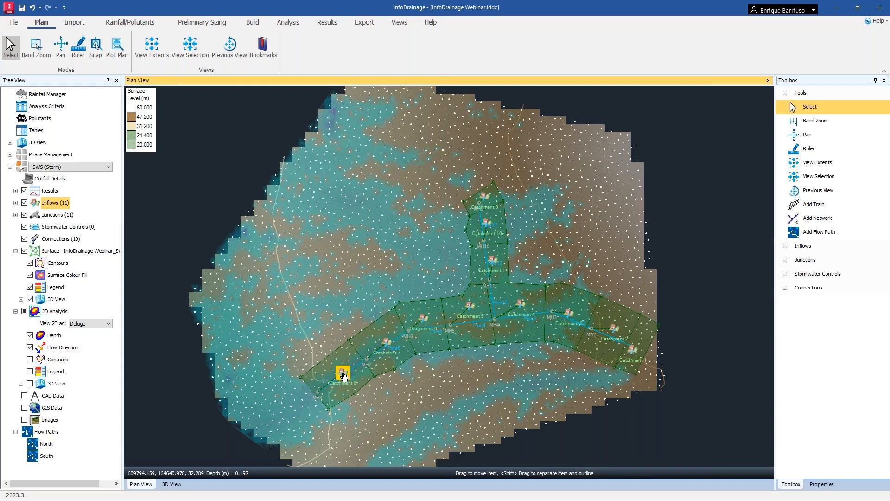
double_click(344, 376)
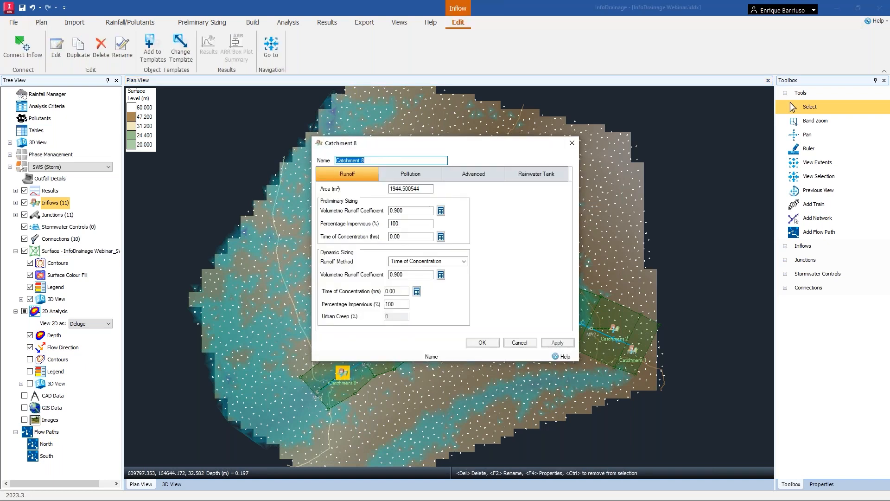
left_click(467, 262)
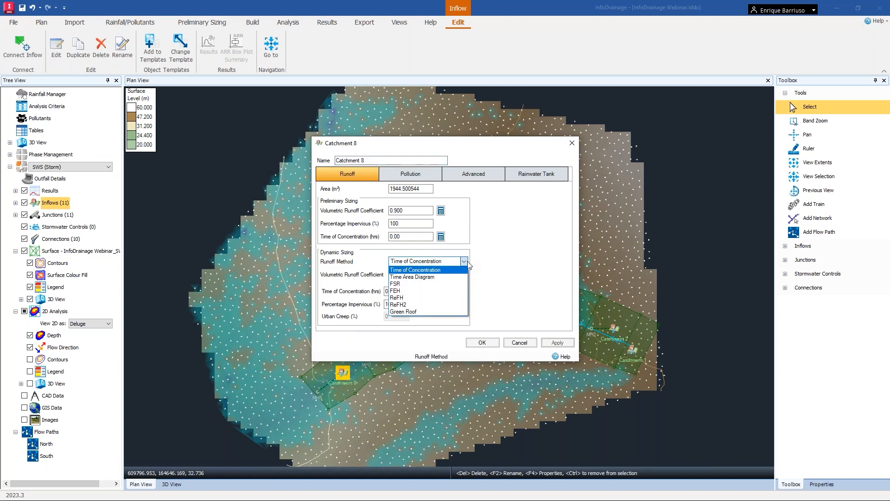
left_click(509, 246)
left_click(400, 210)
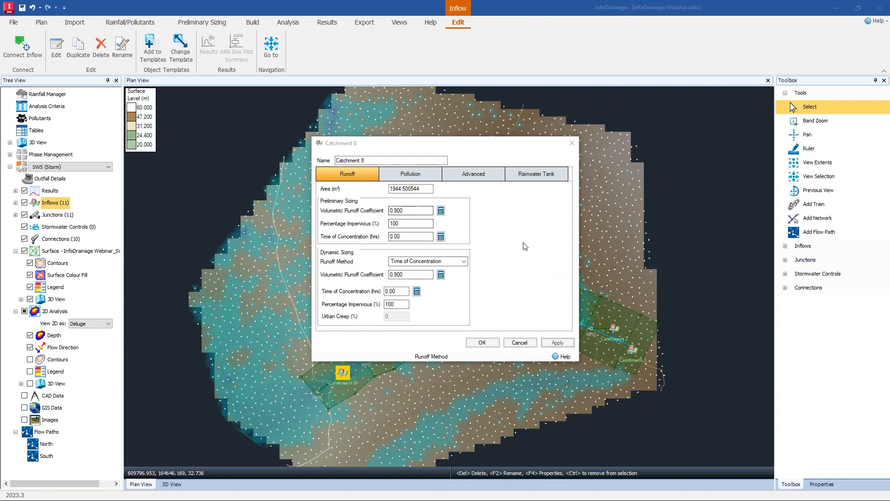
left_click(520, 343)
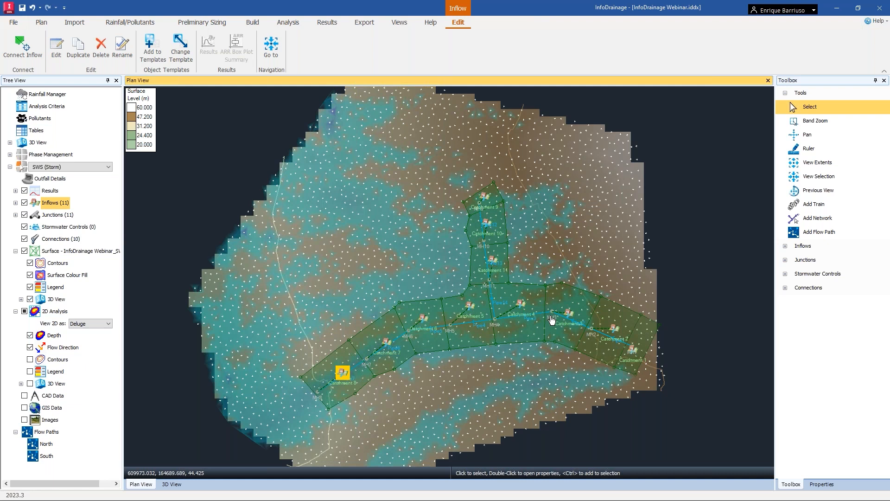
Show the South flow path's long-section profile, then close the profile window.
left_click(46, 456)
right_click(59, 457)
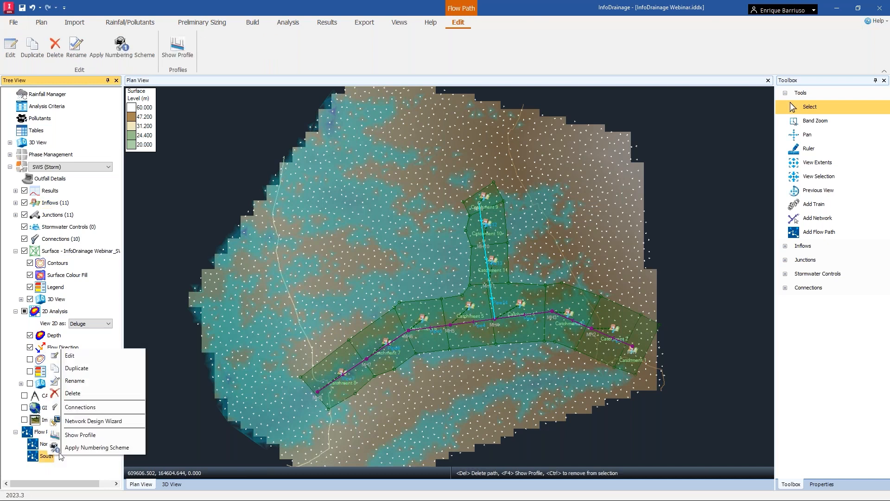
left_click(80, 435)
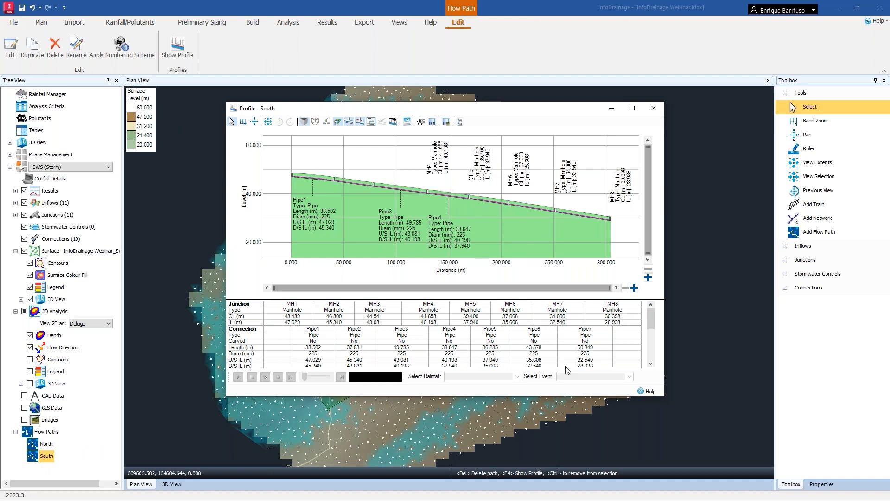
key("ctrl")
key("ctrl")
left_click(652, 107)
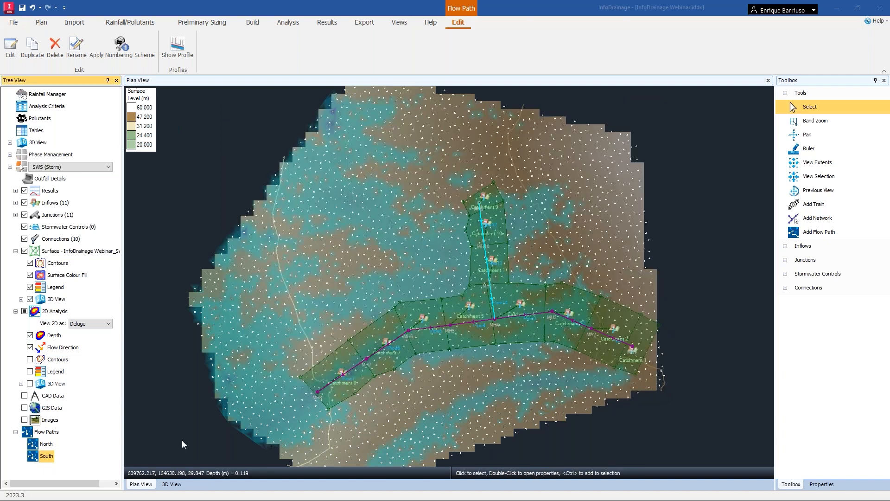
Show the North flow path's long-section profile, then close the profile window.
left_click(51, 444)
right_click(49, 441)
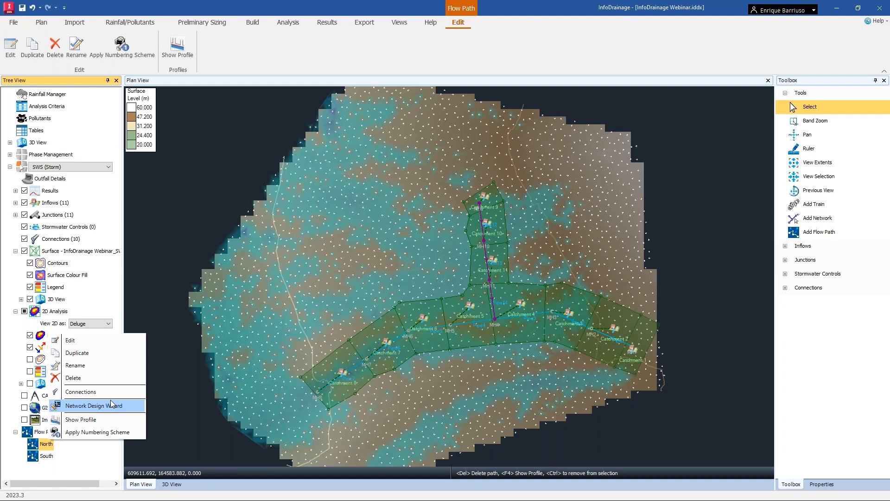
left_click(103, 420)
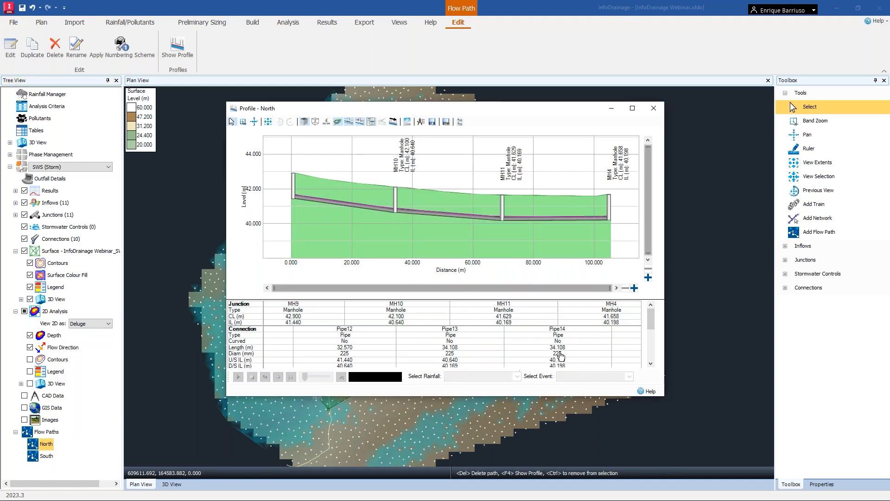
left_click(653, 110)
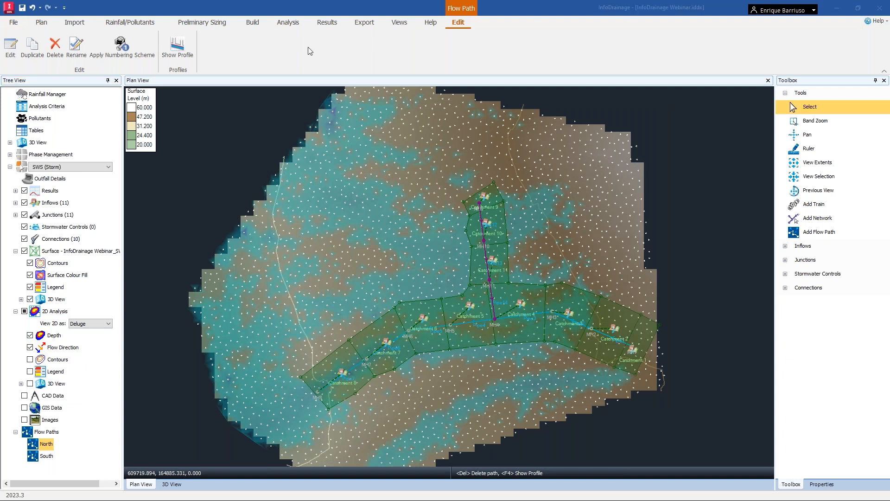
Open the Network Design Wizard with the South flow path selected and continue to the flow criteria page.
left_click(272, 132)
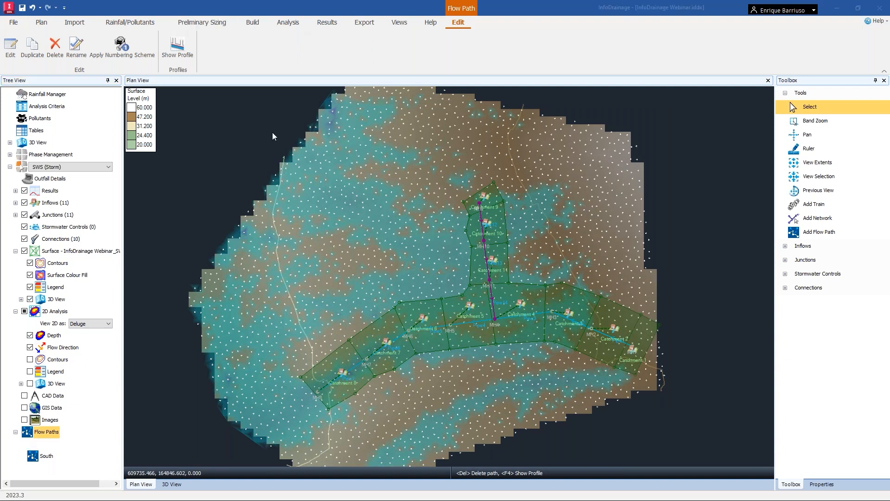
left_click(215, 28)
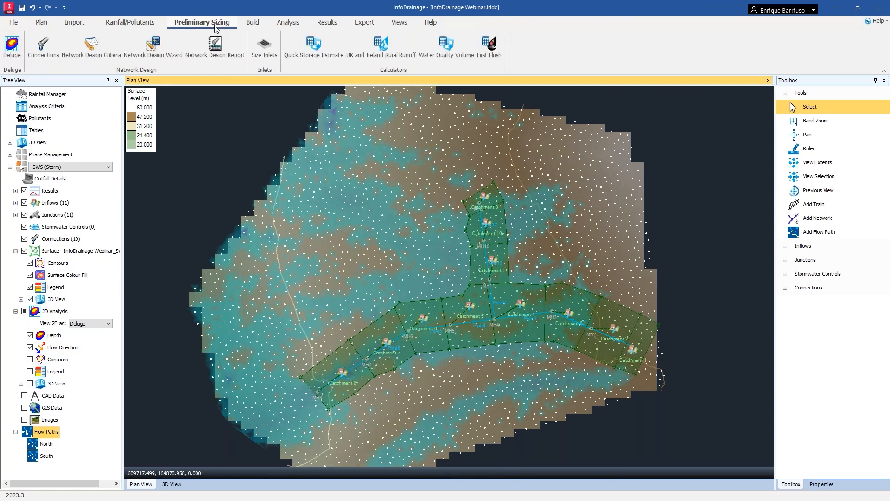
left_click(165, 49)
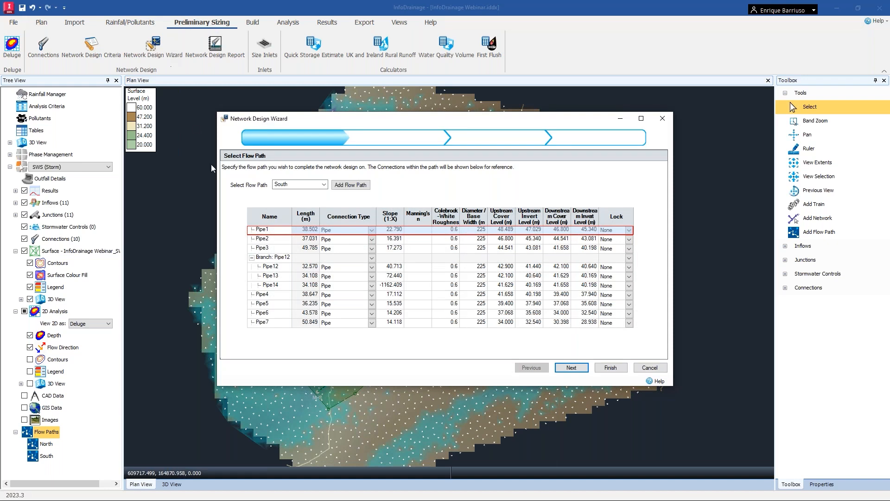
left_click(316, 185)
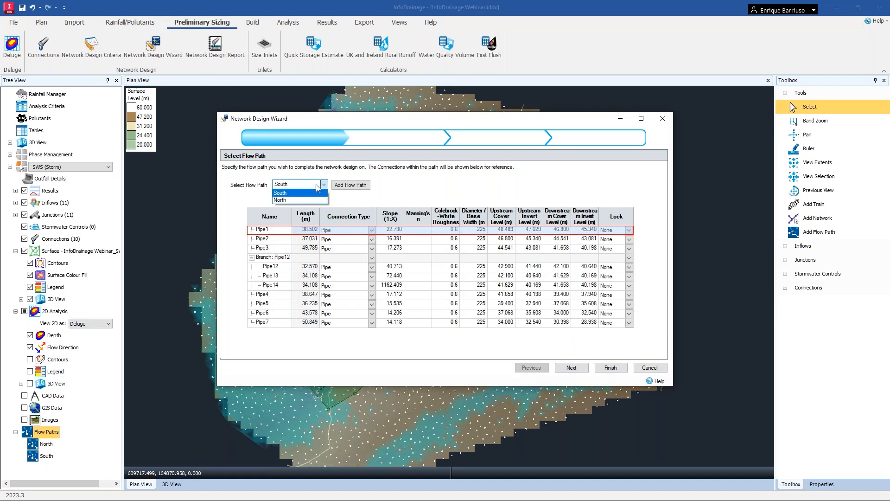
left_click(316, 186)
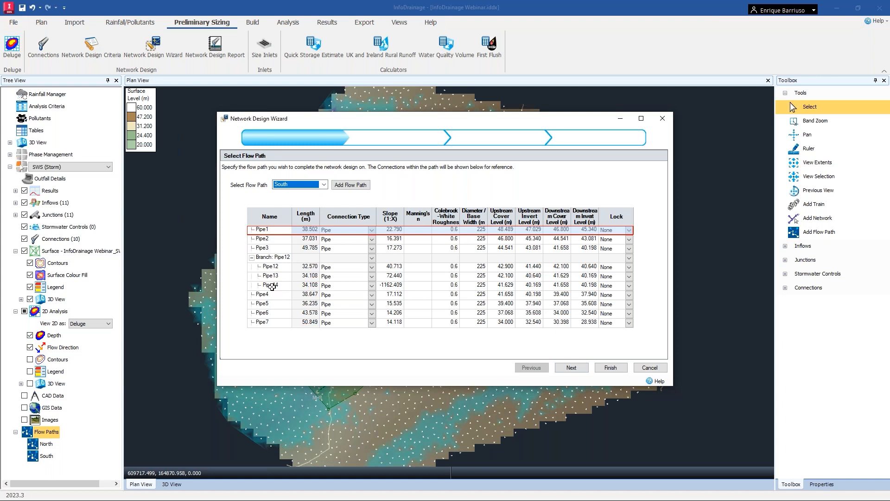
left_click_drag(408, 119, 413, 360)
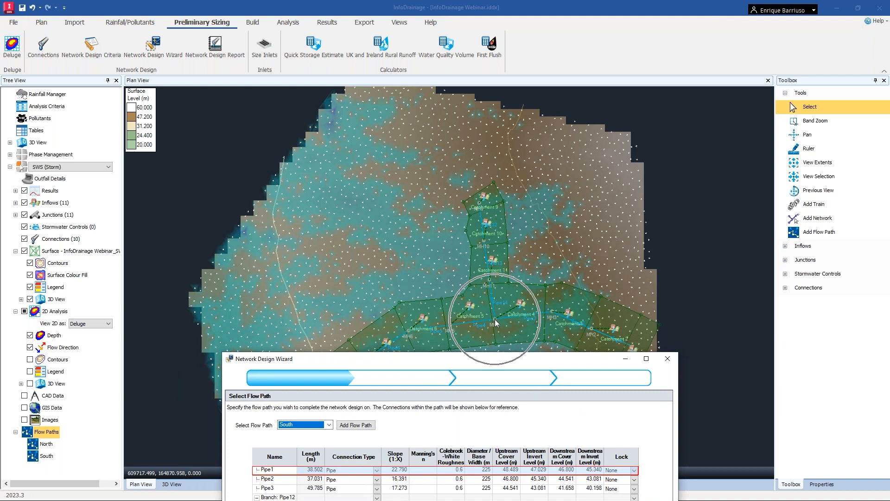
left_click_drag(449, 358, 438, 100)
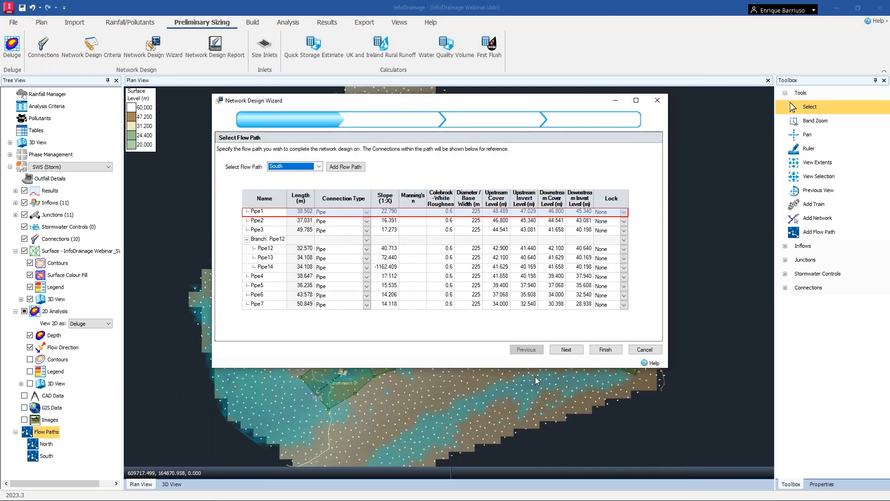
left_click(571, 354)
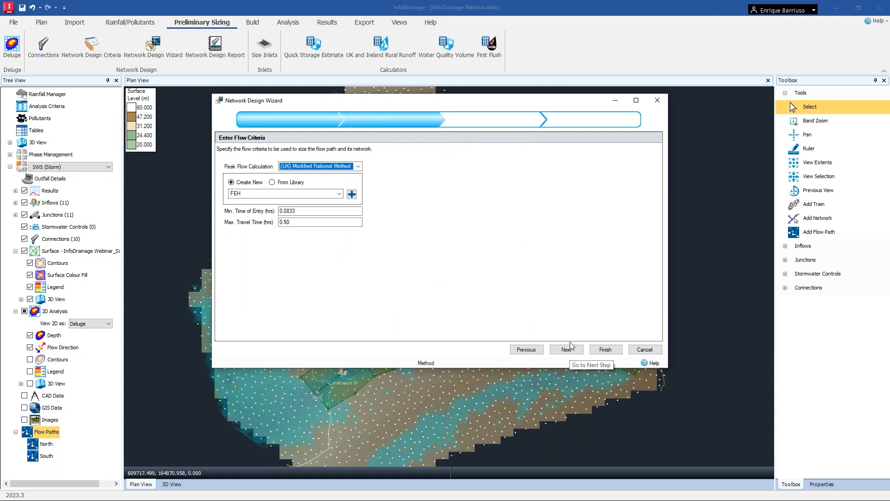
Keep the (UK) Modified Rational Method for peak flow and choose FSR as the rainfall source.
left_click(359, 167)
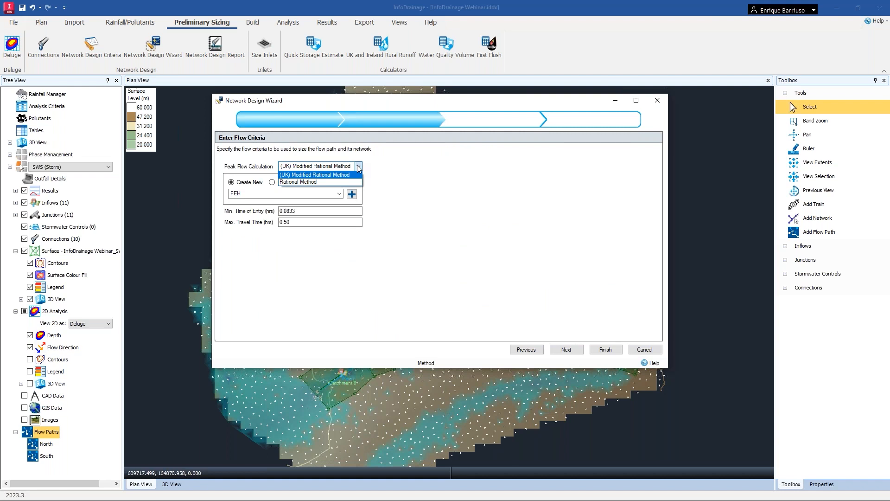
left_click(423, 164)
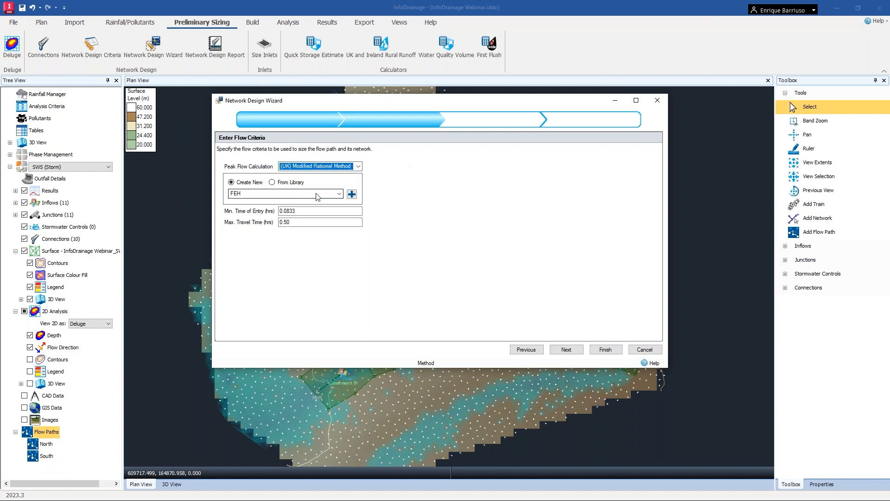
left_click(340, 194)
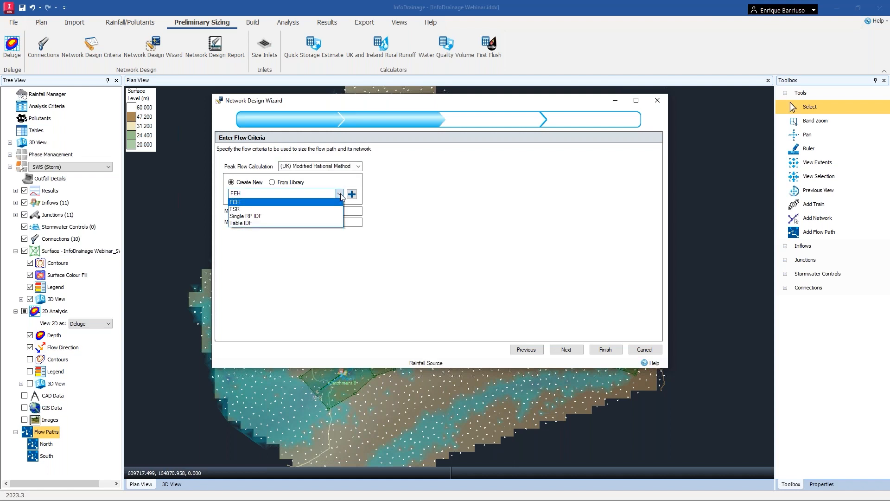
left_click(293, 210)
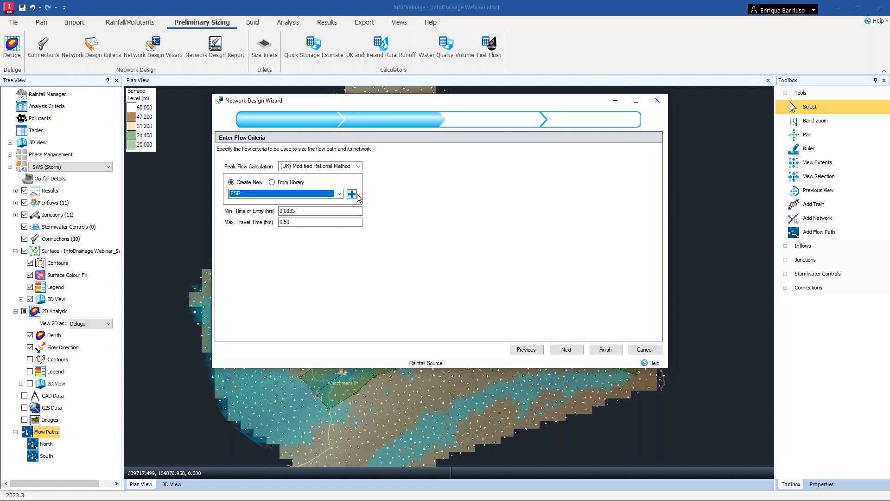
Create a new FSR rainfall and label it My FSR.
key("ctrl")
key("ctrl")
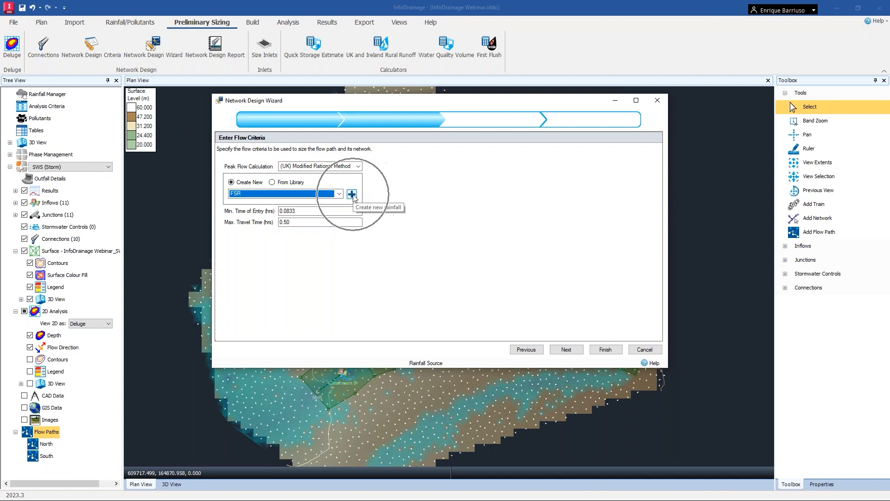
left_click(352, 194)
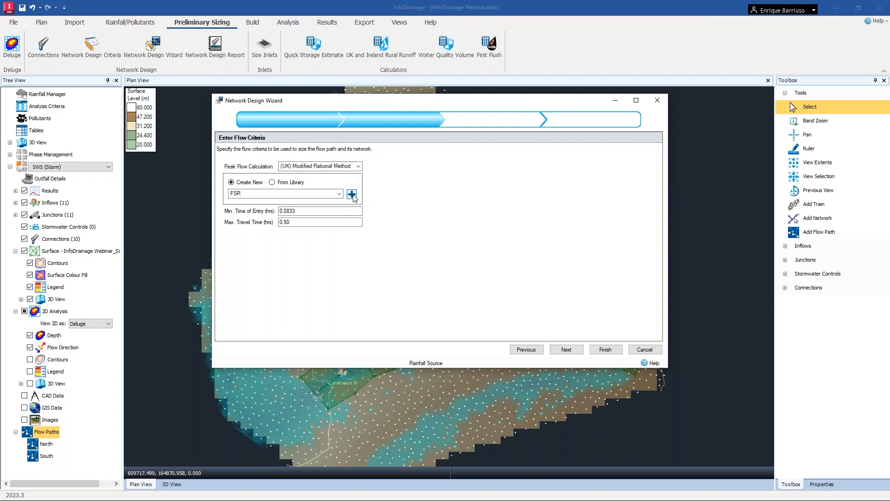
left_click(382, 156)
double_click(383, 156)
left_click(382, 156)
type("My FSR")
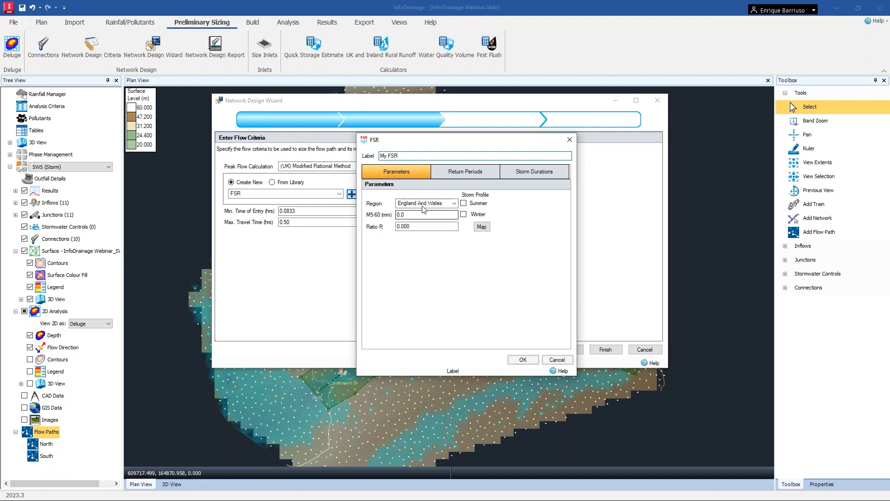
Pick the rainfall parameters by selecting a site location on the England, Wales and Scotland map.
left_click(435, 206)
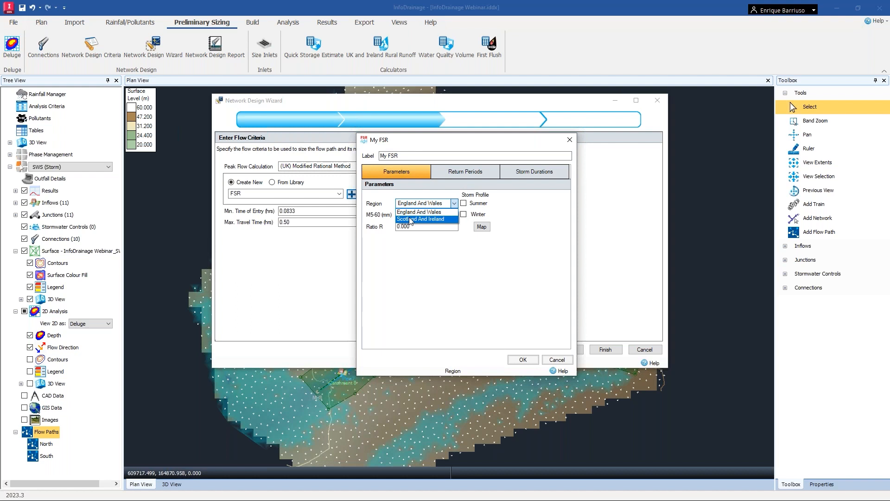
left_click(452, 280)
left_click(482, 231)
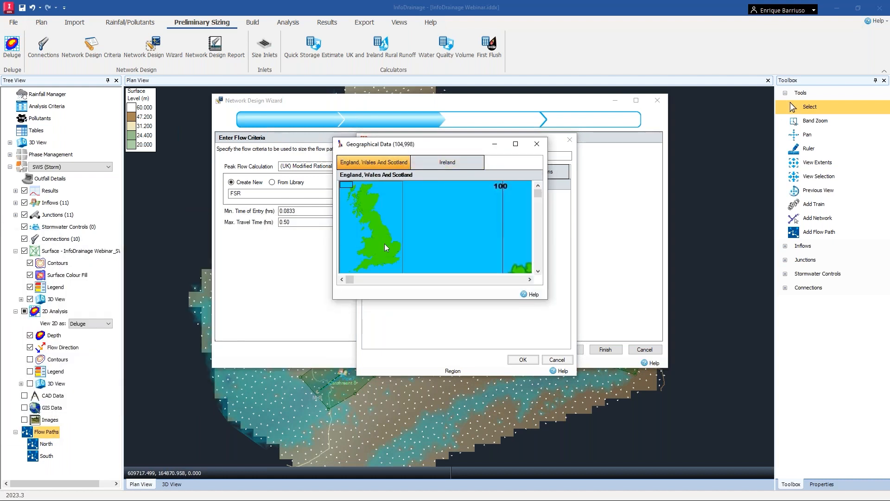
left_click(385, 245)
left_click(442, 166)
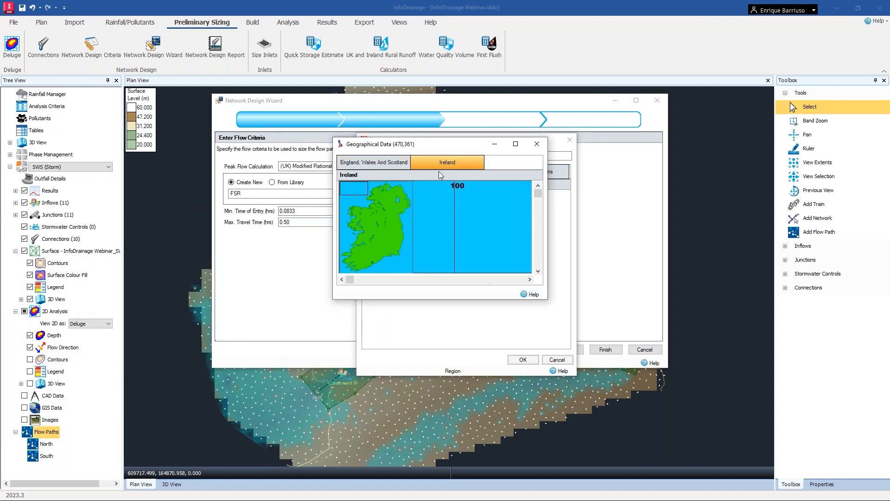
left_click(387, 225)
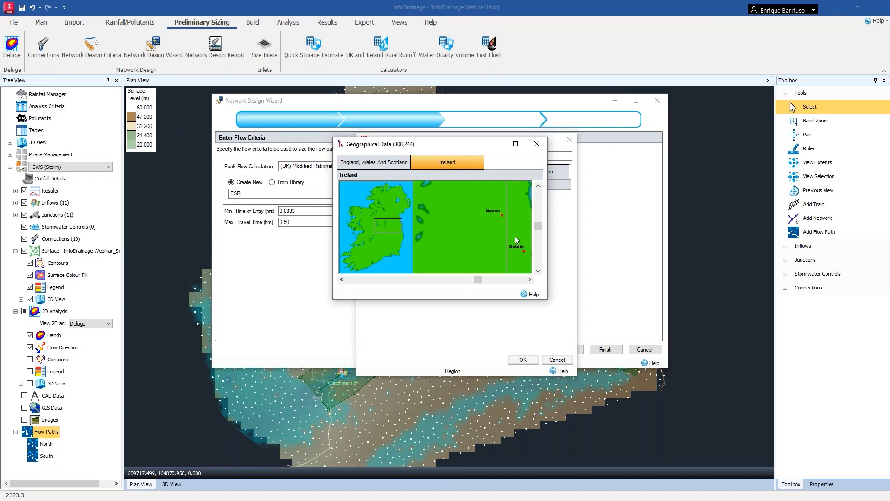
left_click(371, 166)
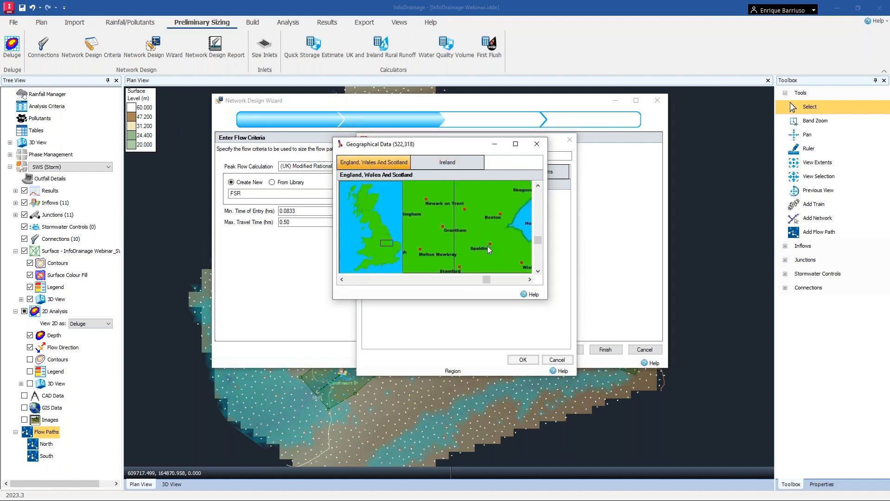
double_click(452, 230)
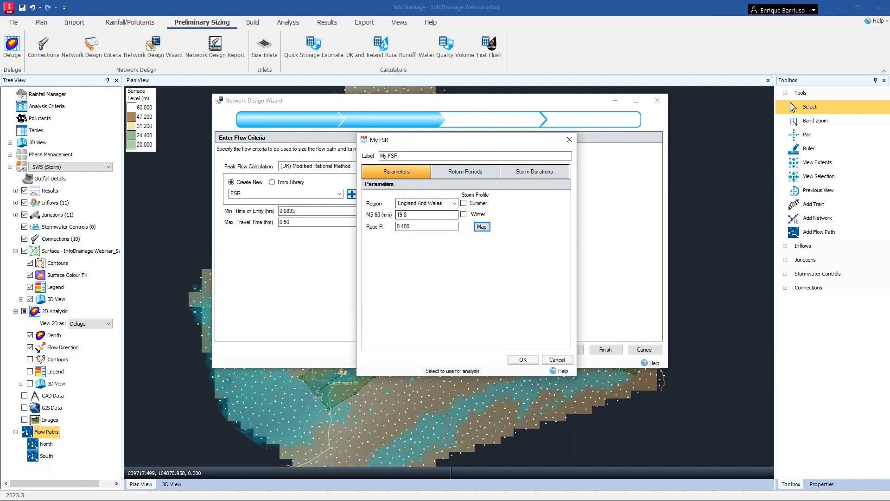
Set M5-60 to 20 mm and enable the Summer and Winter storm profiles.
left_click(397, 214)
type("20")
key("Tab")
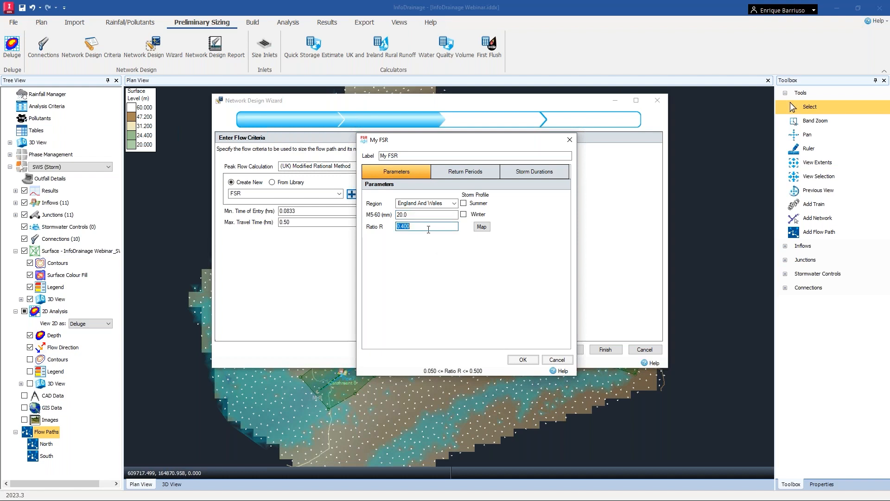
left_click(464, 203)
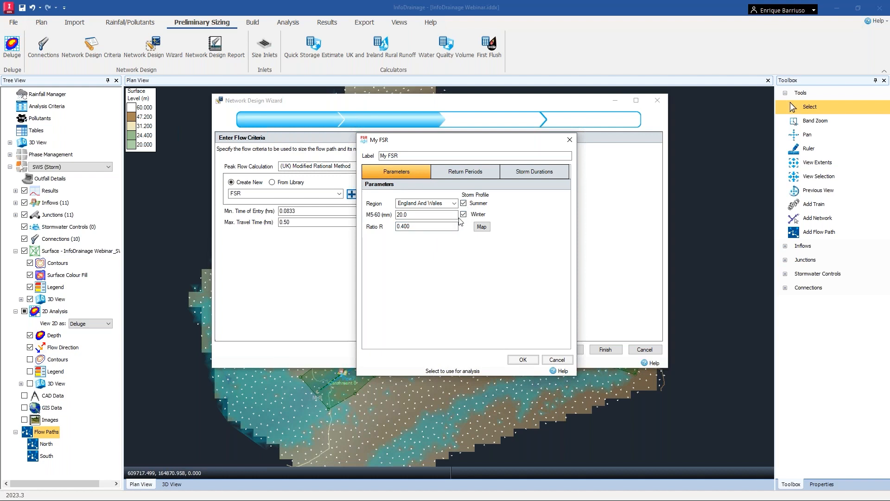
Add return periods of 1, 30 and 100 years, all marked for use.
left_click(472, 172)
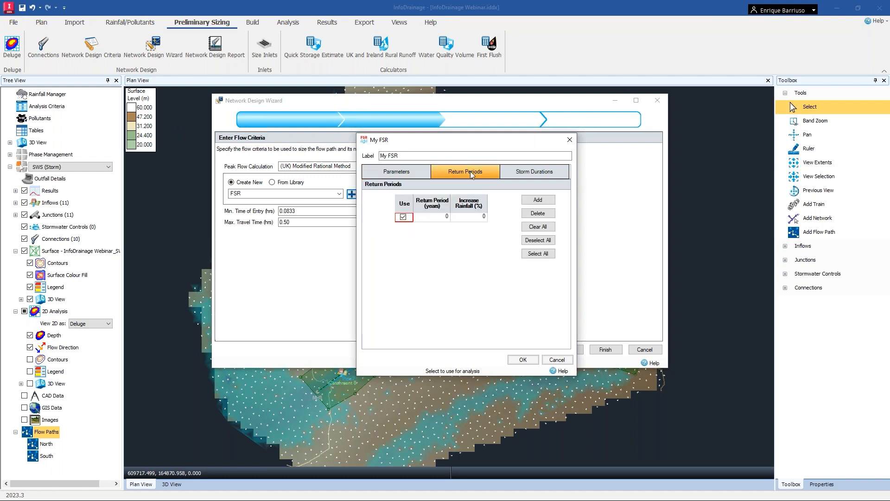
left_click(535, 200)
left_click(535, 200)
left_click(401, 226)
left_click(401, 236)
left_click(443, 218)
type("1")
left_click(441, 227)
type("30")
left_click(440, 236)
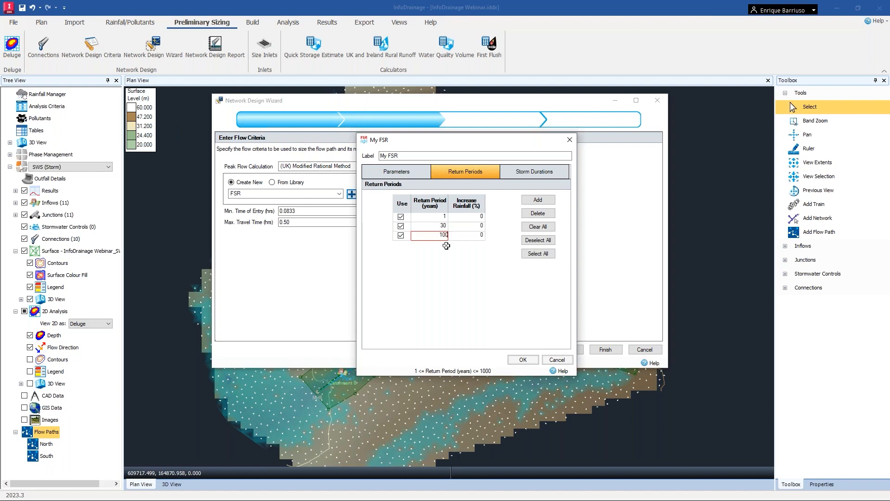
Set a 20% rainfall increase on the 100-year return period.
left_click(470, 235)
type("20")
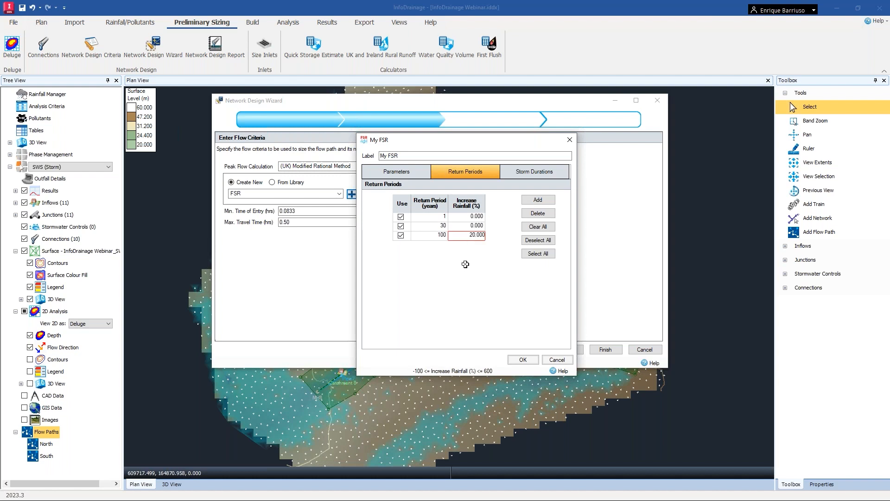
key("Tab")
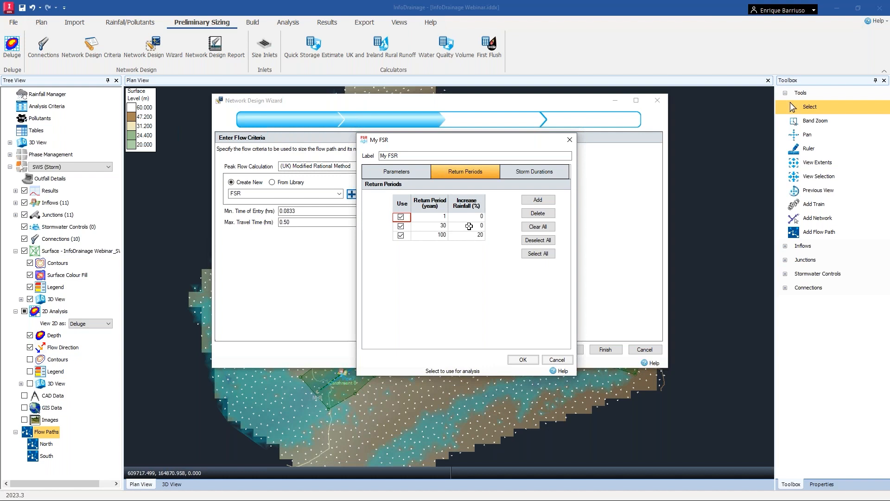
Apply the default storm durations in the rainfall's storm durations list.
left_click(538, 172)
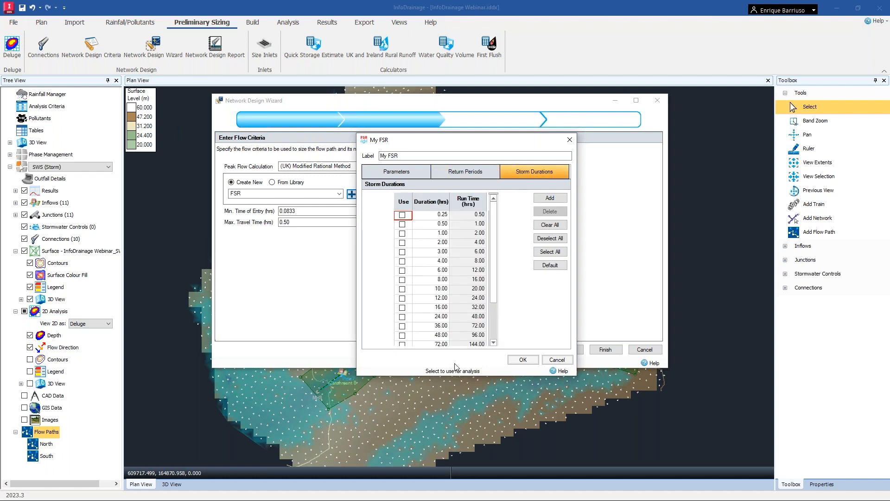
left_click(548, 266)
mouse_move(495, 230)
left_mouse_down()
mouse_move(498, 306)
mouse_move(501, 235)
left_mouse_up()
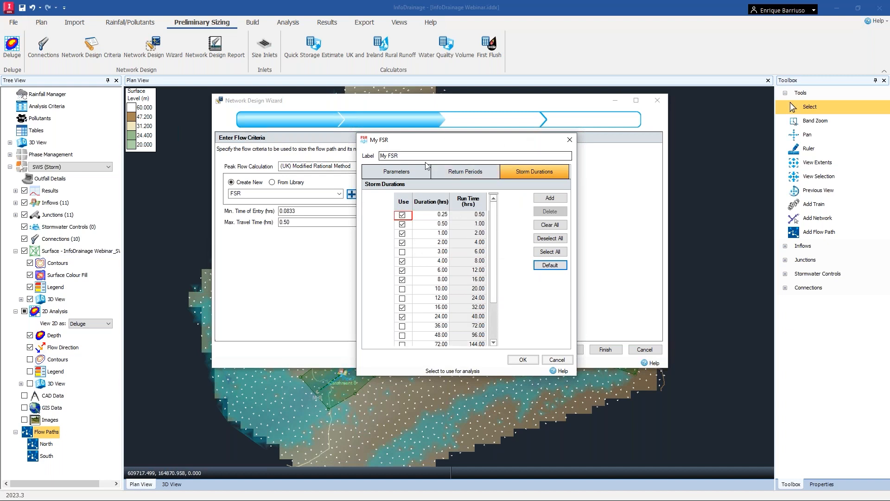
Accept the My FSR rainfall as the wizard's flow criteria rainfall and continue to the design options.
left_click(523, 359)
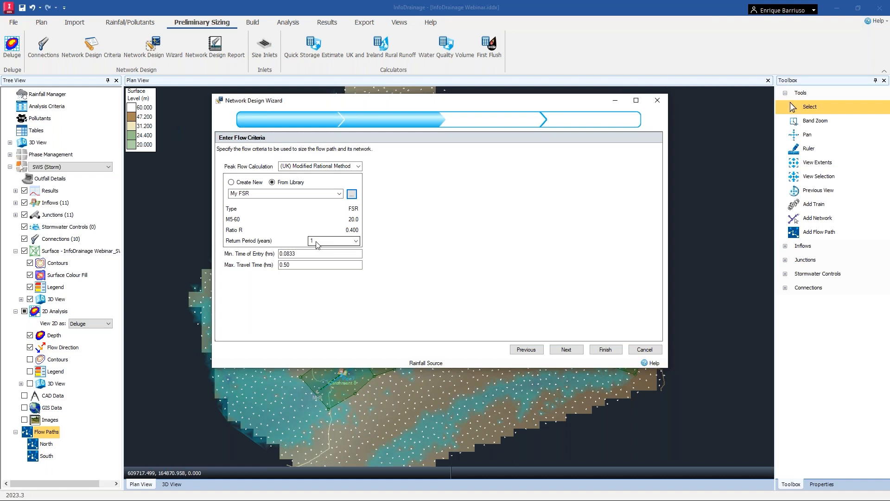
left_click(566, 350)
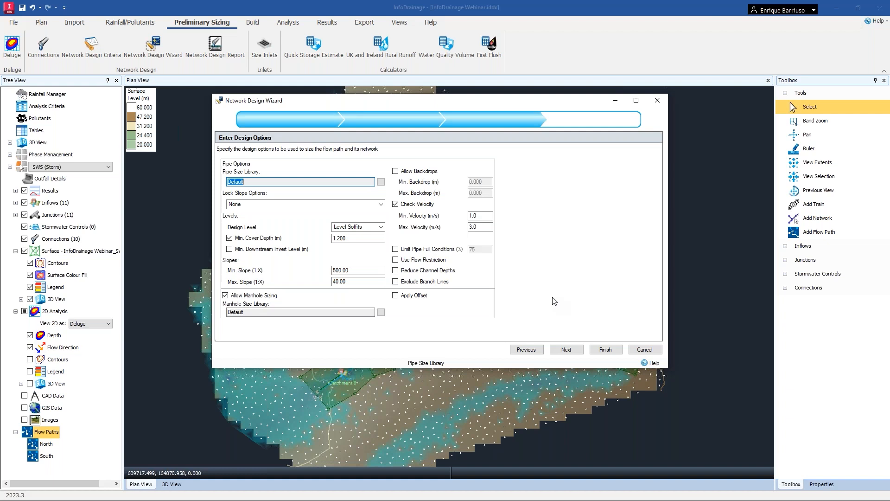
Review the default pipe size and manhole size libraries without changing them.
left_click(243, 179)
left_click(381, 182)
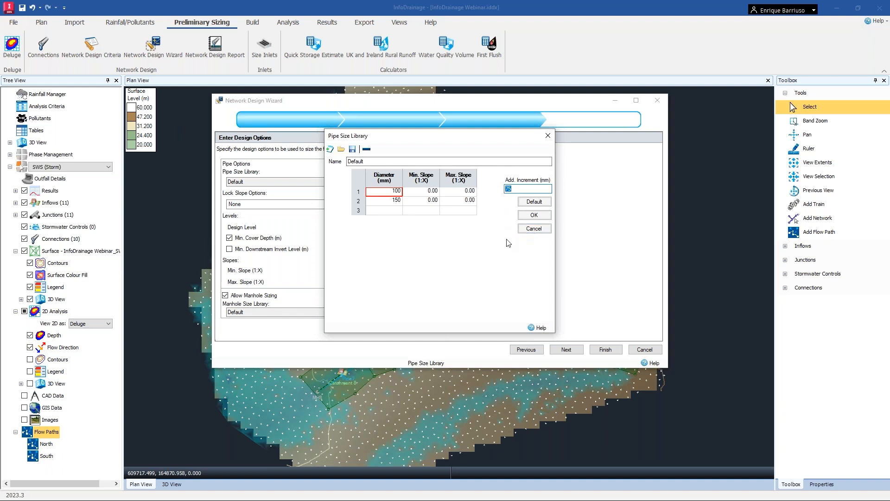
left_click(534, 229)
left_click(381, 312)
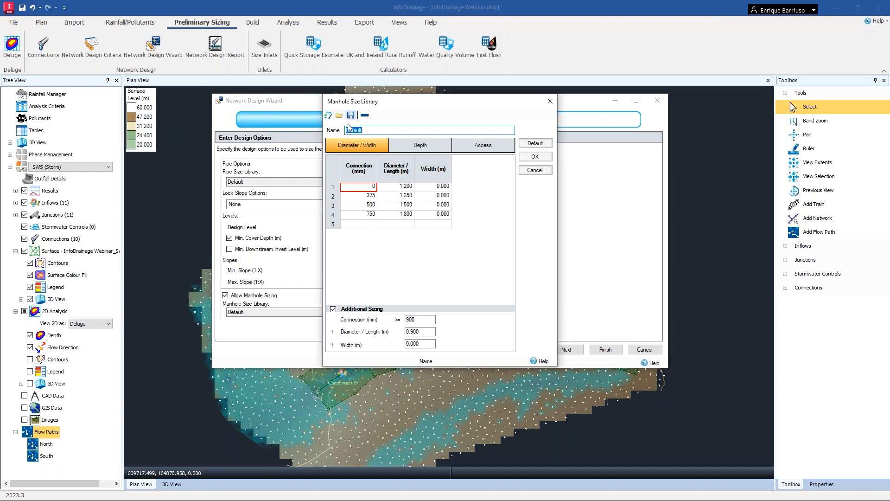
left_click(531, 171)
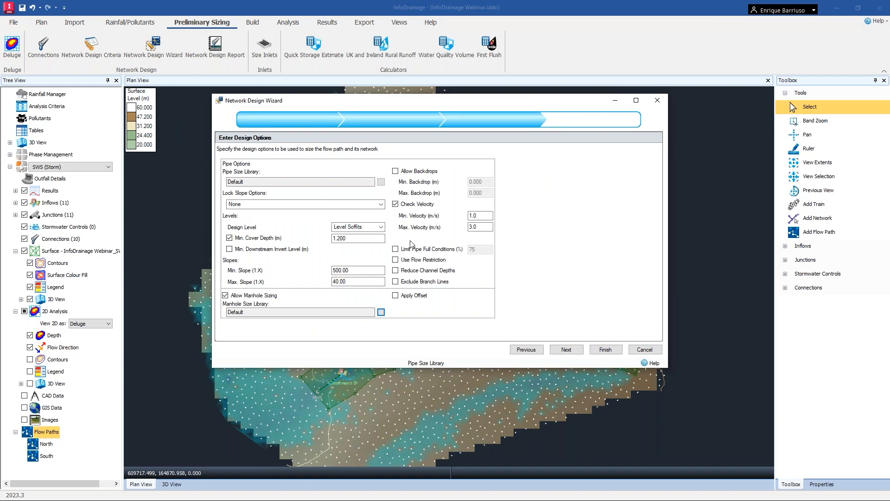
Keep Level Soffits as design level, enable Use Flow Restriction and Reduce Channel Depths, and proceed to the summary of changes.
left_click(381, 227)
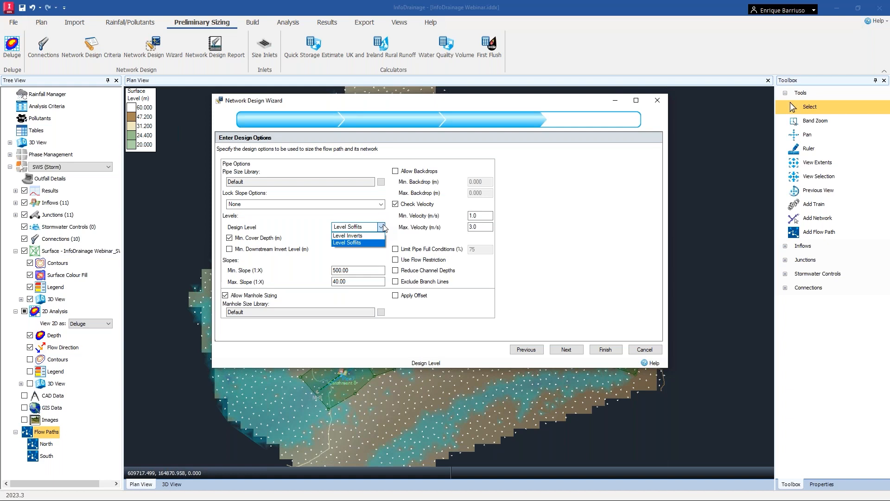
left_click(550, 184)
key("ctrl")
key("ctrl")
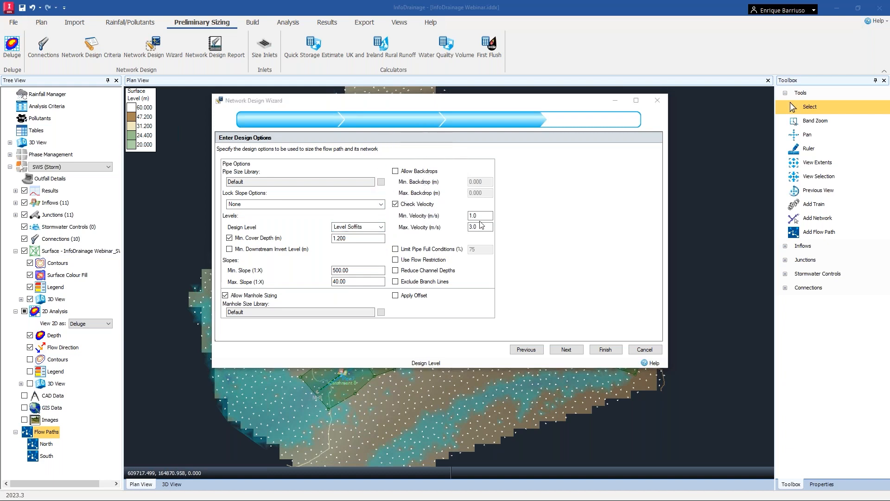
left_click(424, 260)
left_click(419, 271)
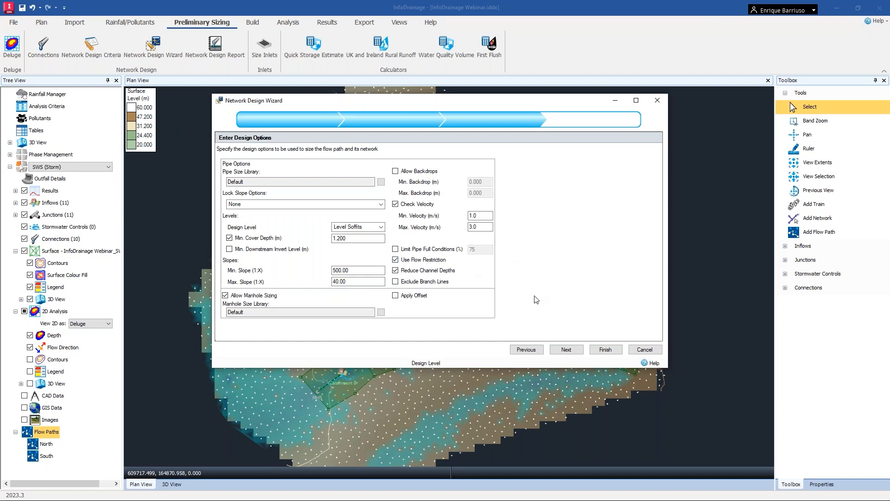
left_click(576, 356)
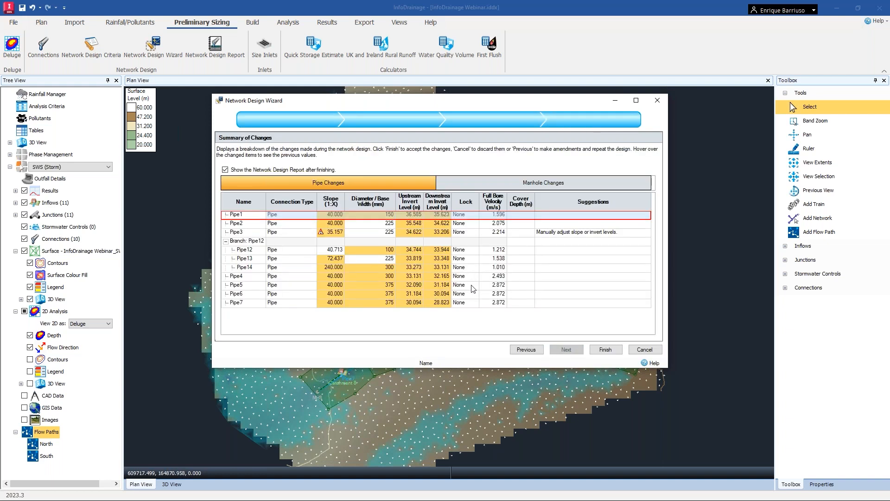
Finish the Network Design Wizard accepting the proposed pipe changes and close the design report.
mouse_move(441, 274)
mouse_move(372, 263)
mouse_move(383, 218)
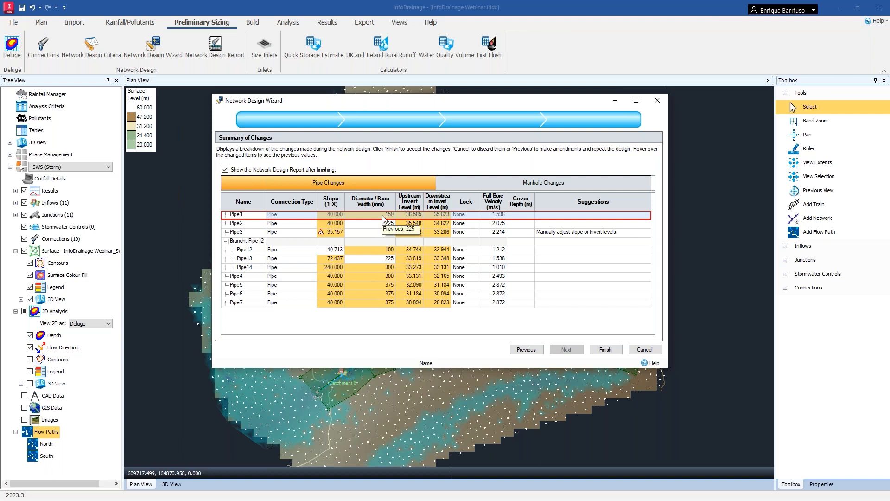
mouse_move(385, 298)
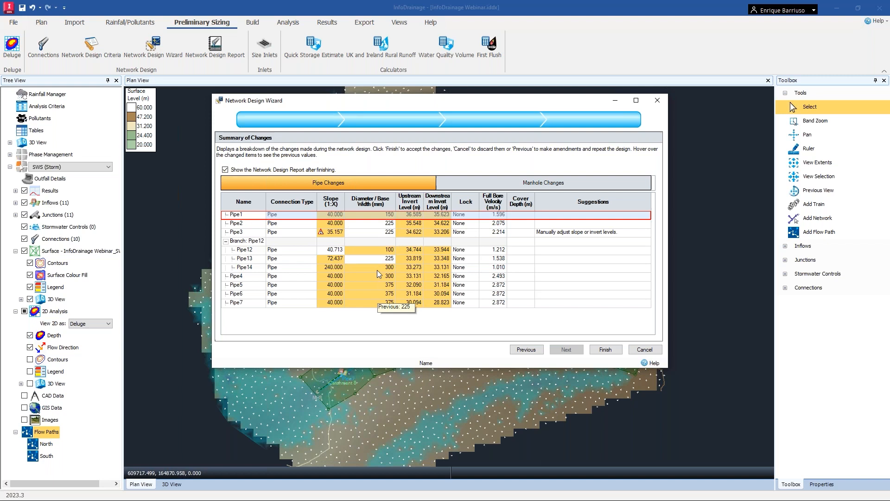
mouse_move(322, 237)
left_click(599, 351)
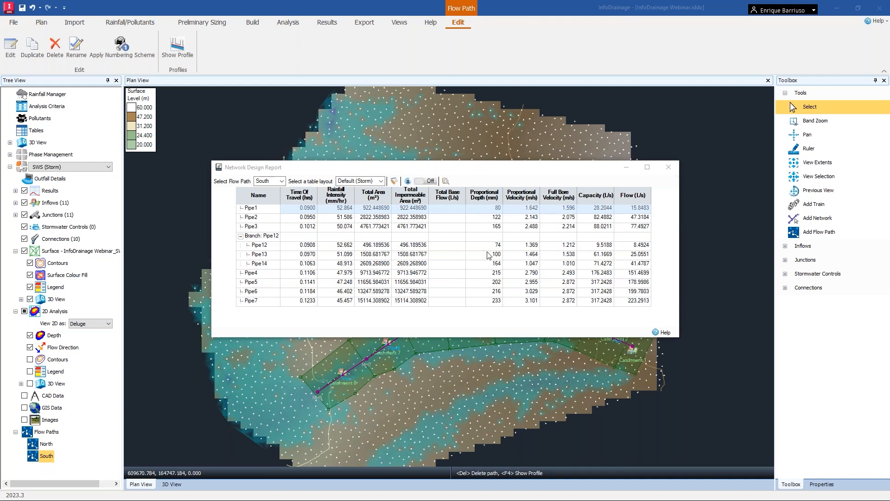
left_click(667, 168)
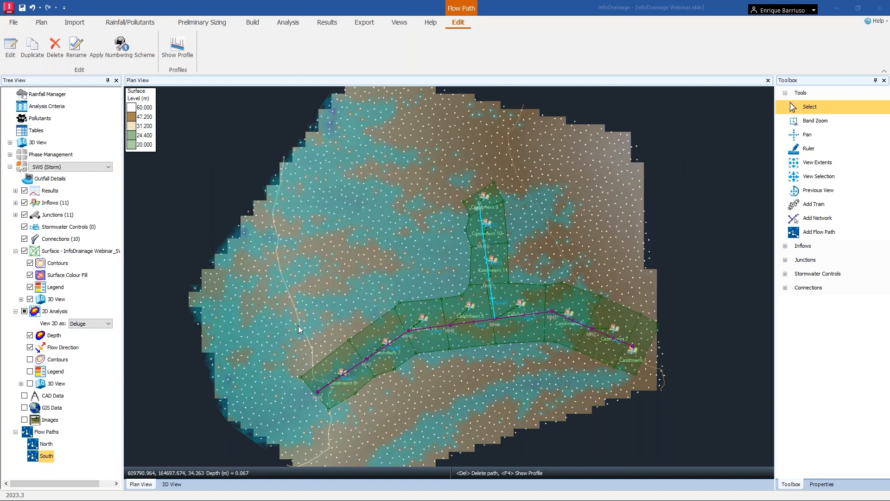
View the long-section profiles of the South and North flow paths.
right_click(46, 458)
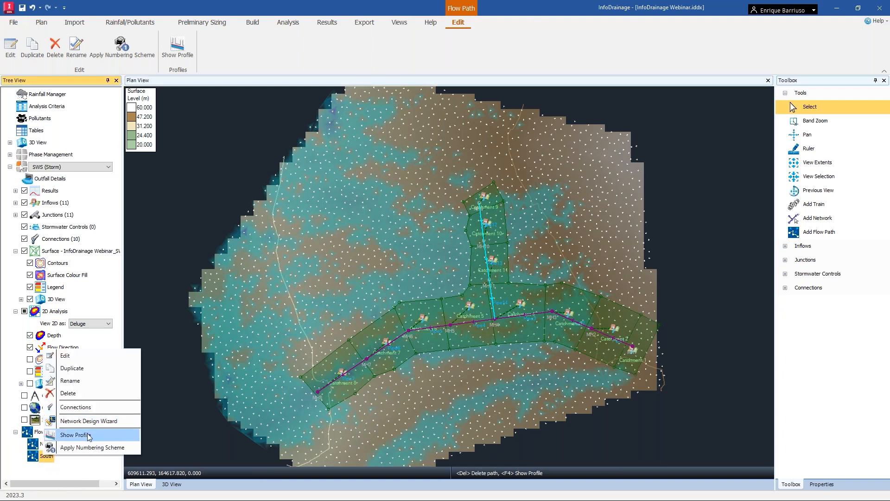
left_click(74, 435)
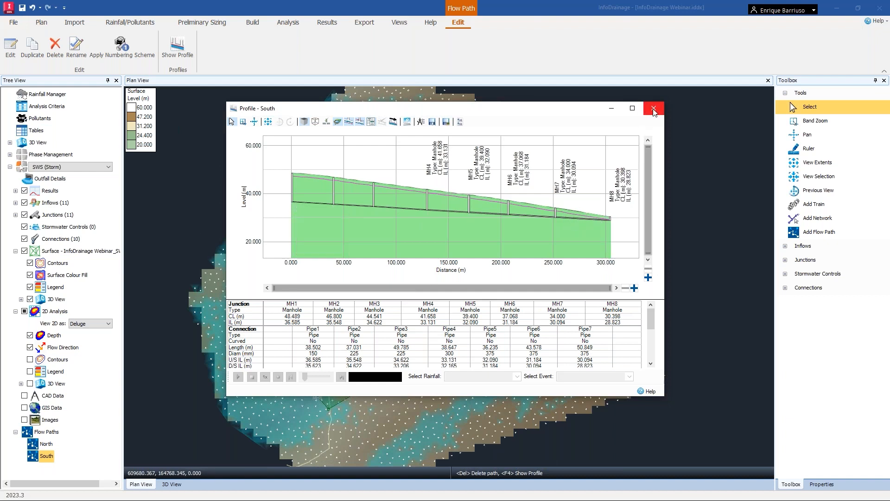
left_click(629, 134)
left_click(47, 445)
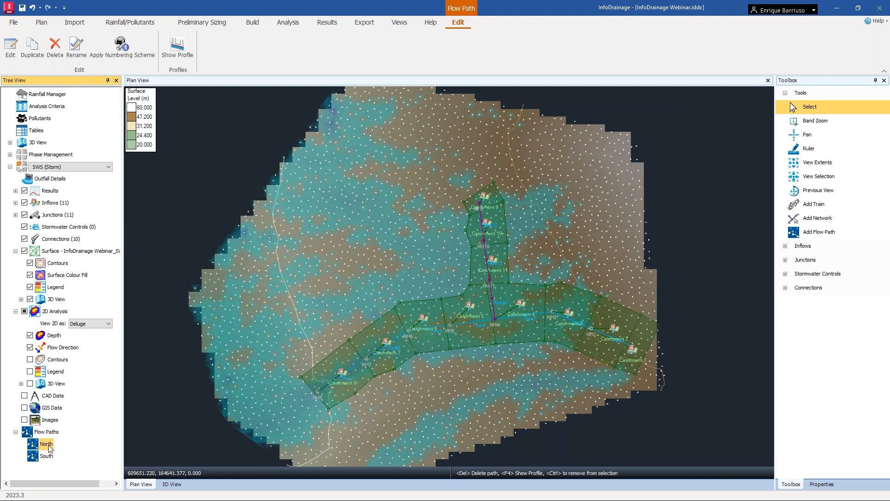
right_click(49, 447)
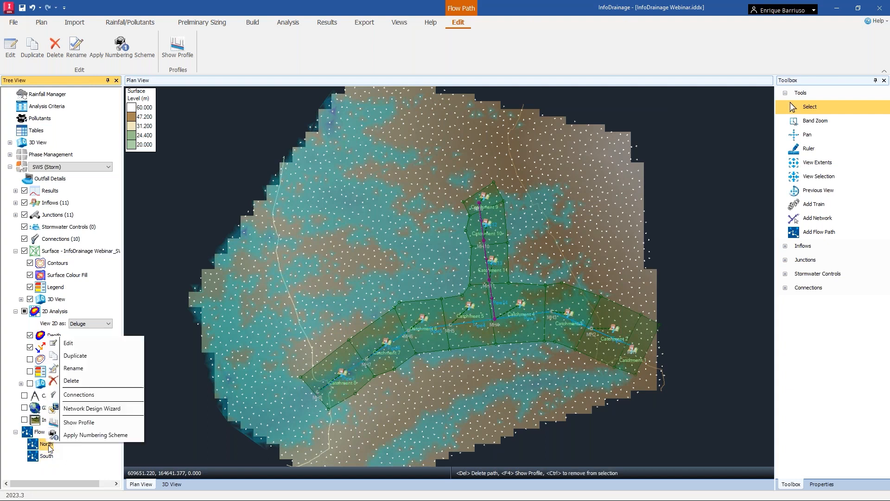
left_click(101, 423)
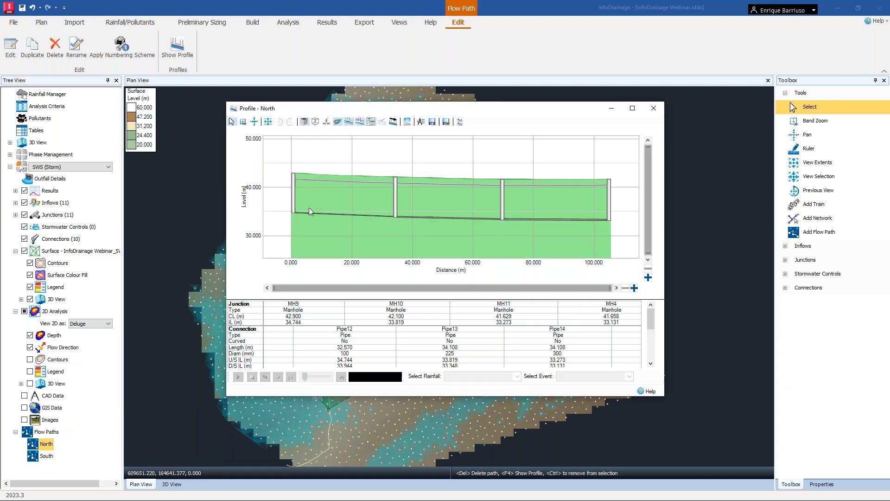
left_click(655, 108)
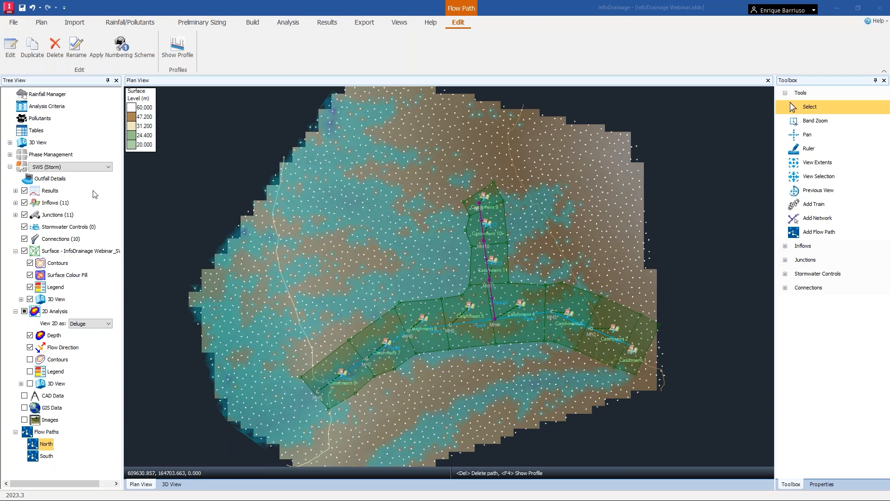
In the Rainfall Manager, use only the 30-year return period by unchecking the 1 and 100-year periods.
left_click(242, 127)
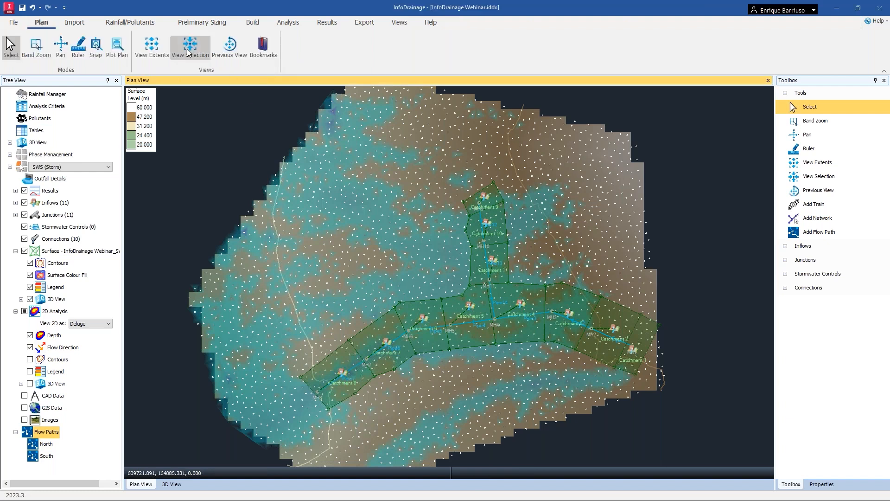
left_click(132, 23)
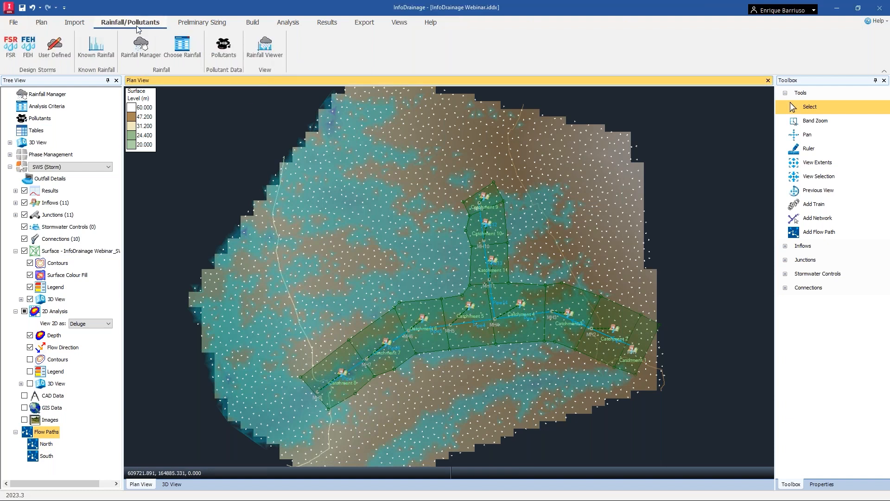
left_click(147, 49)
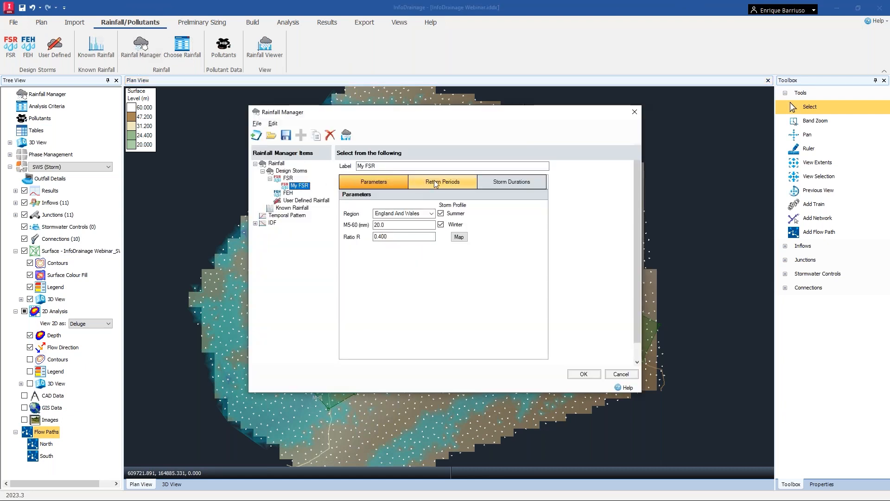
left_click(436, 183)
left_click(378, 227)
left_click(379, 246)
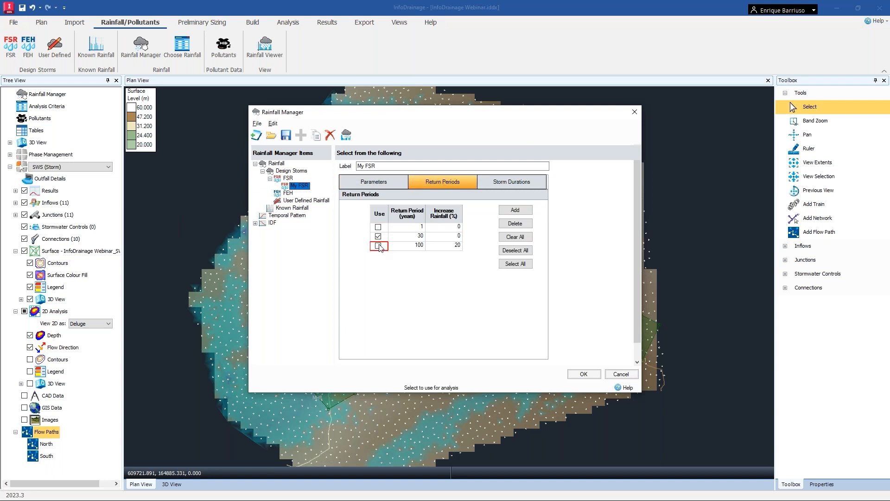
left_click(580, 374)
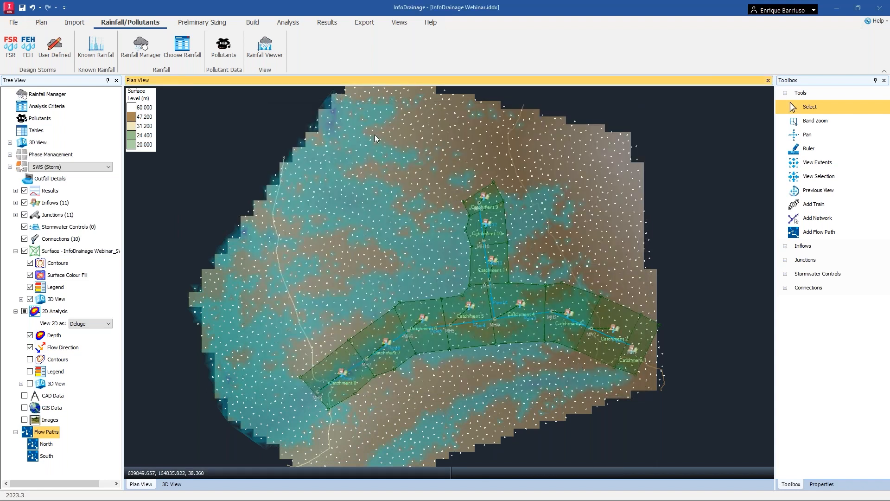
Select the My FSR rainfall from the library in the analysis criteria.
left_click(294, 24)
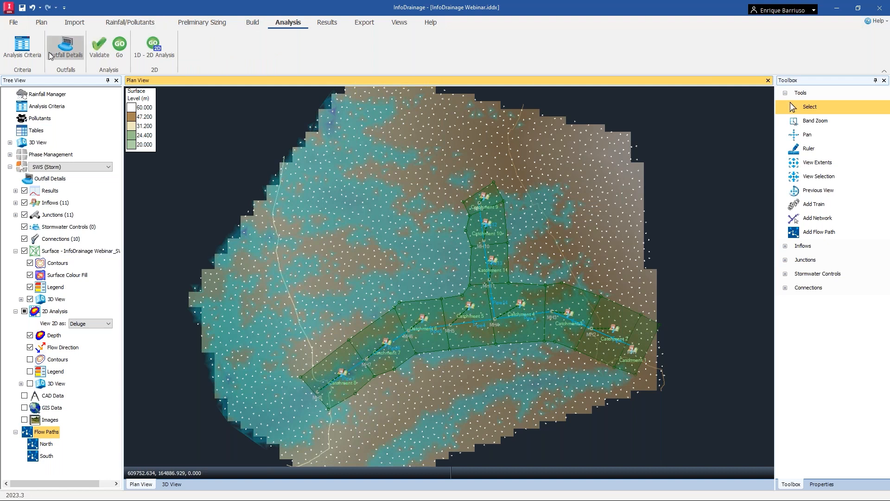
left_click(26, 55)
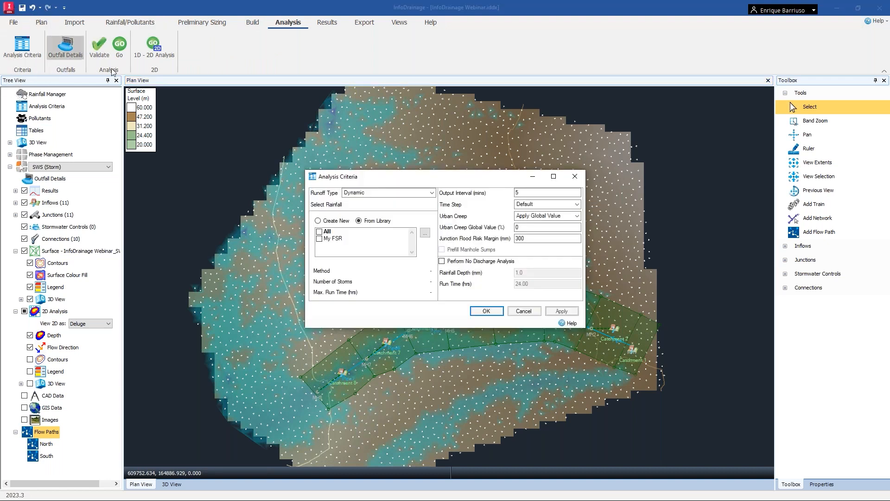
left_click(319, 232)
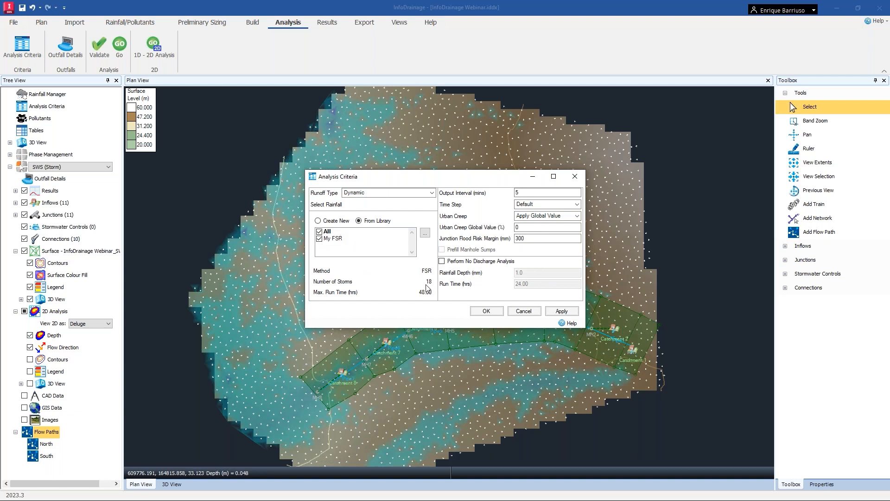
key("ctrl")
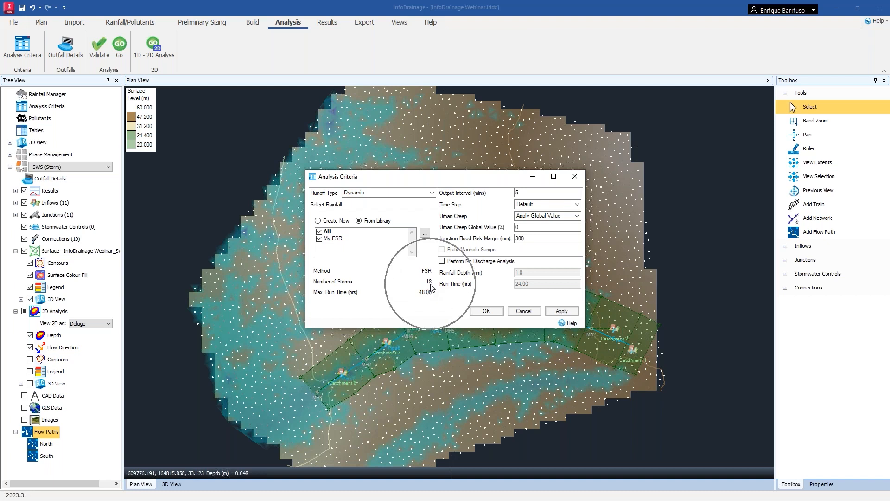
key("ctrl")
key("ctrl")
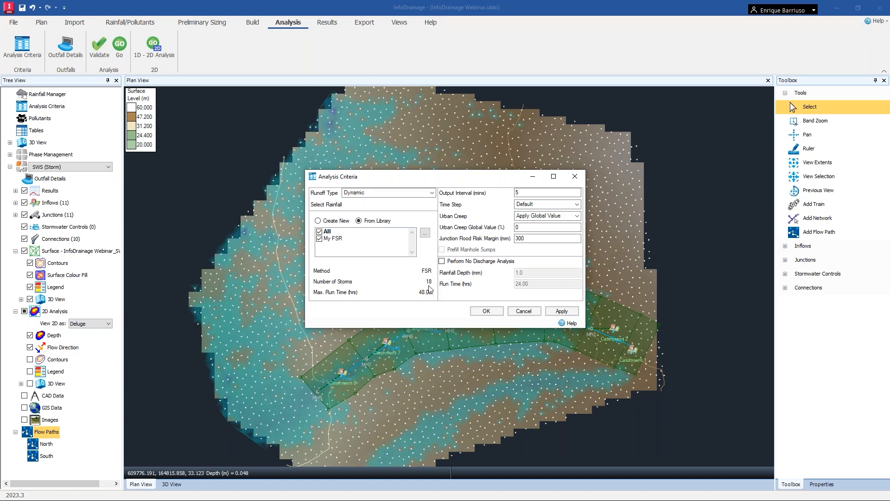
Inspect the selected rainfall's return periods without changing them.
left_click(428, 233)
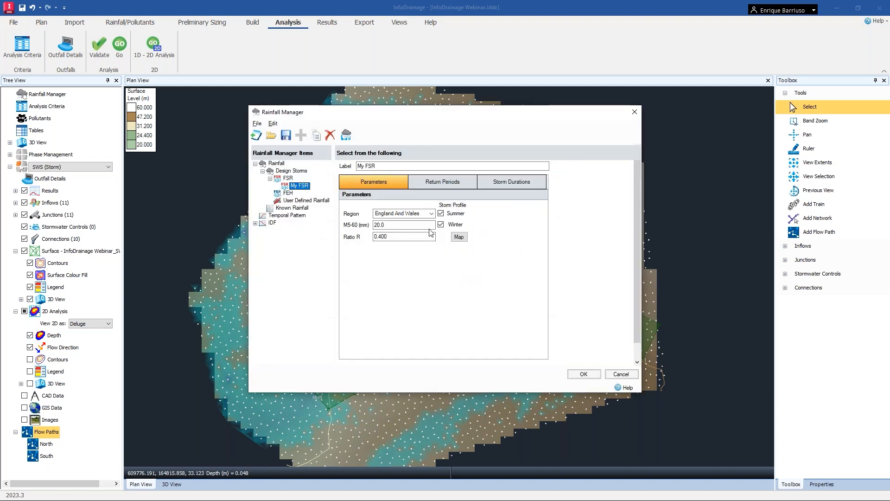
left_click(441, 183)
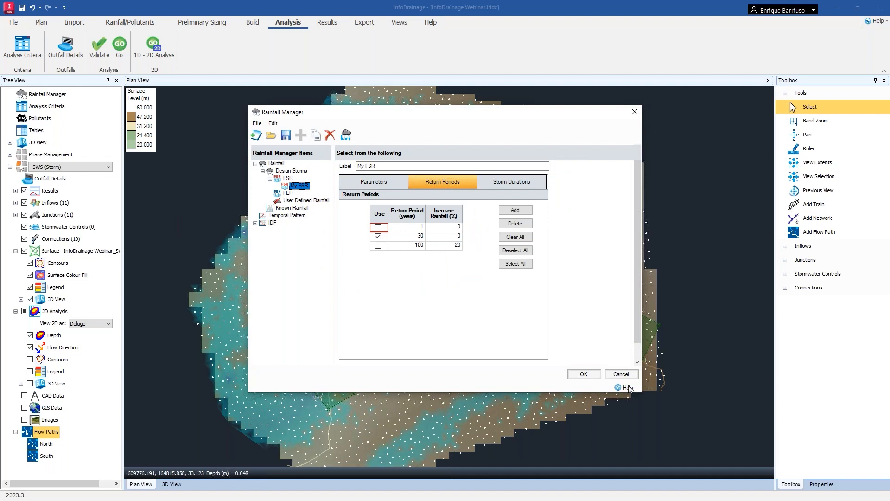
left_click(618, 374)
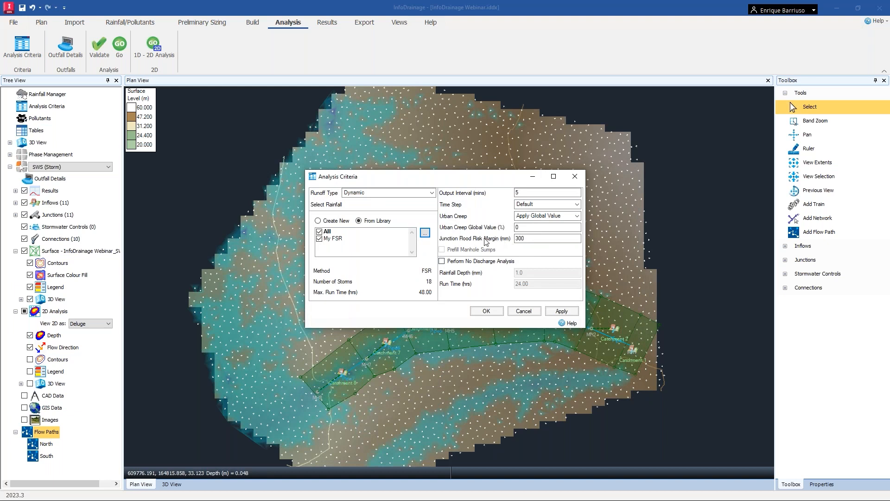
Confirm the analysis criteria and validate the network.
left_click(523, 237)
left_click_drag(501, 177, 510, 109)
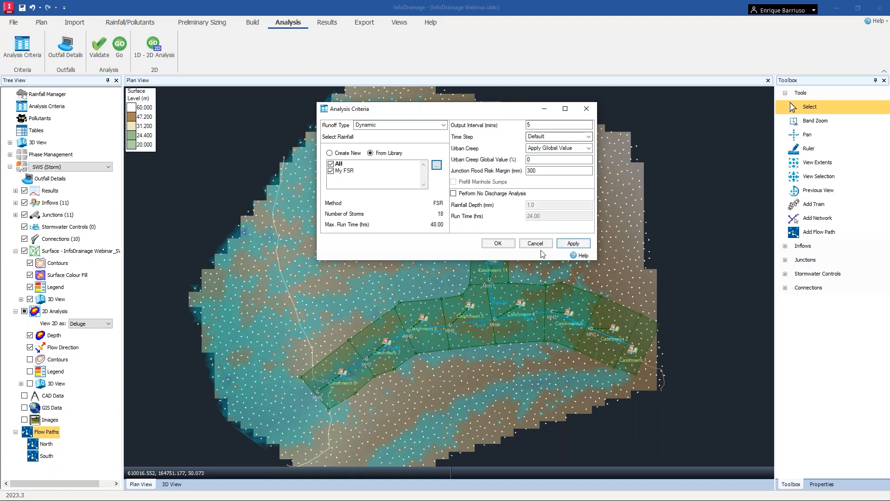
left_click(511, 242)
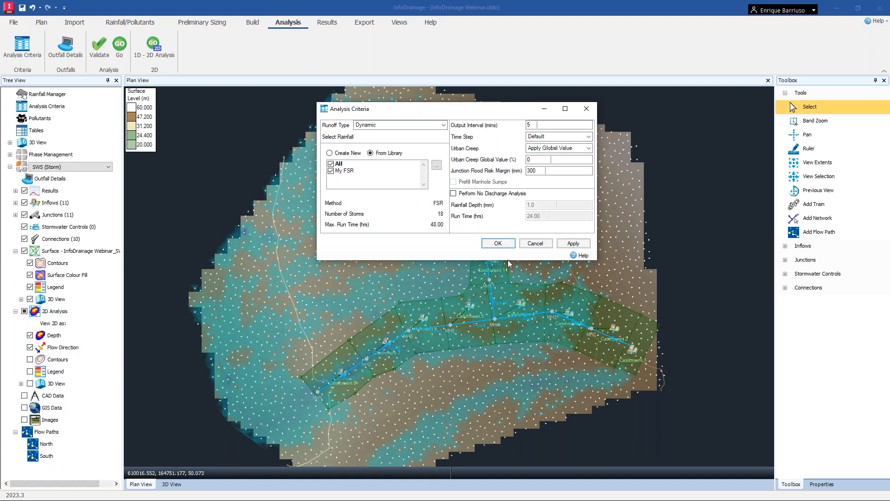
left_click(99, 48)
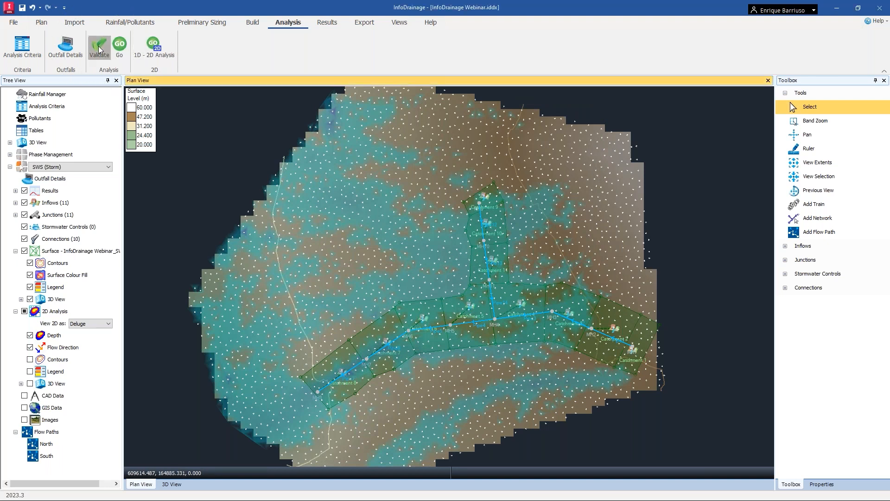
Validate the network, accept the validation, and run the analysis.
left_click(125, 51)
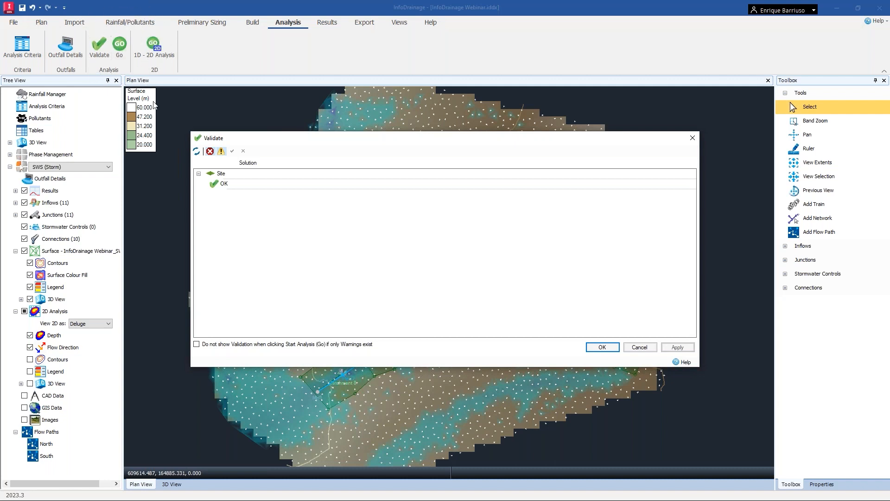
key("ctrl")
key("ctrl")
left_click(602, 349)
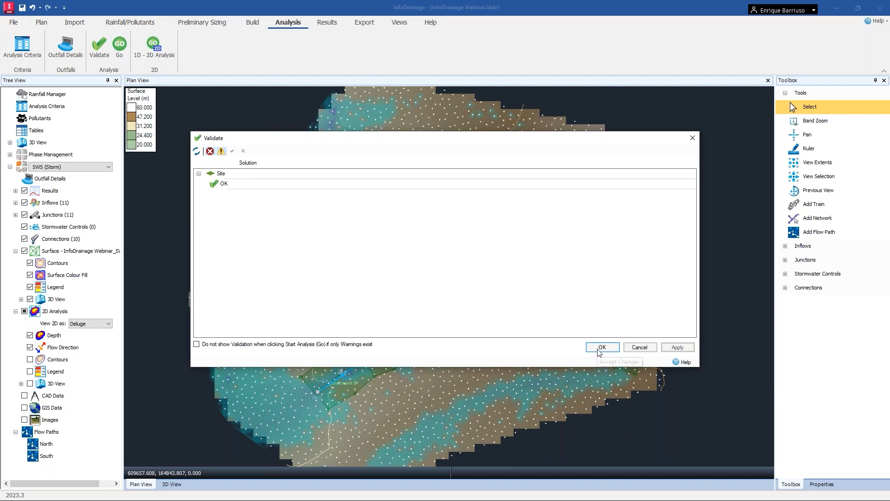
key("ctrl")
left_click(120, 46)
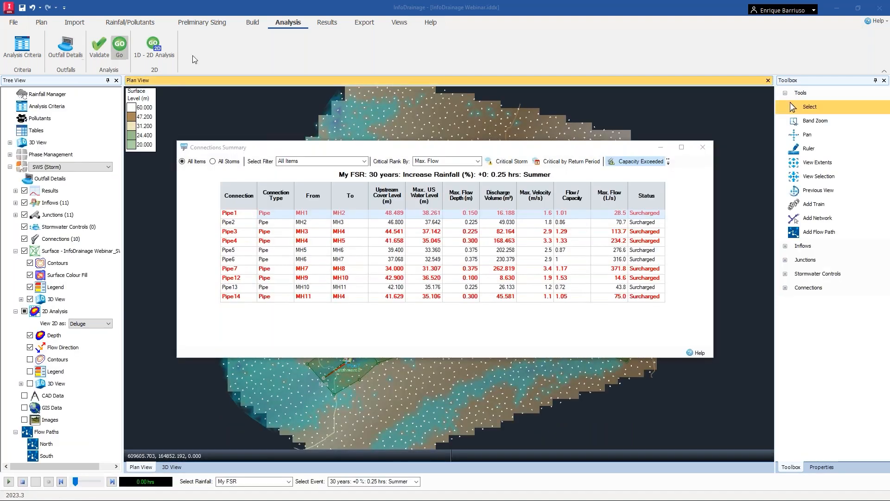
Toggle capacity-exceeded highlighting in the Connections Summary results table.
left_click_drag(454, 148, 431, 144)
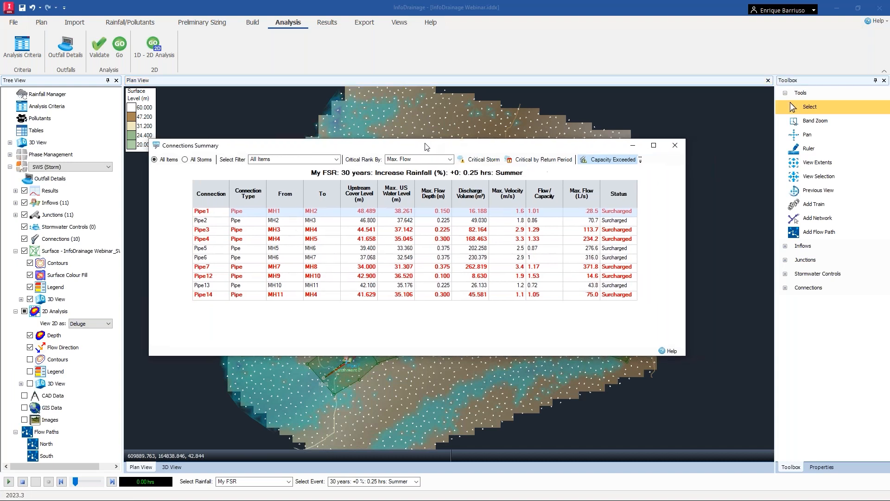
left_click(604, 160)
left_click(604, 160)
left_click(605, 161)
key("ctrl")
left_click(605, 161)
key("ctrl")
left_click(605, 160)
left_click(605, 160)
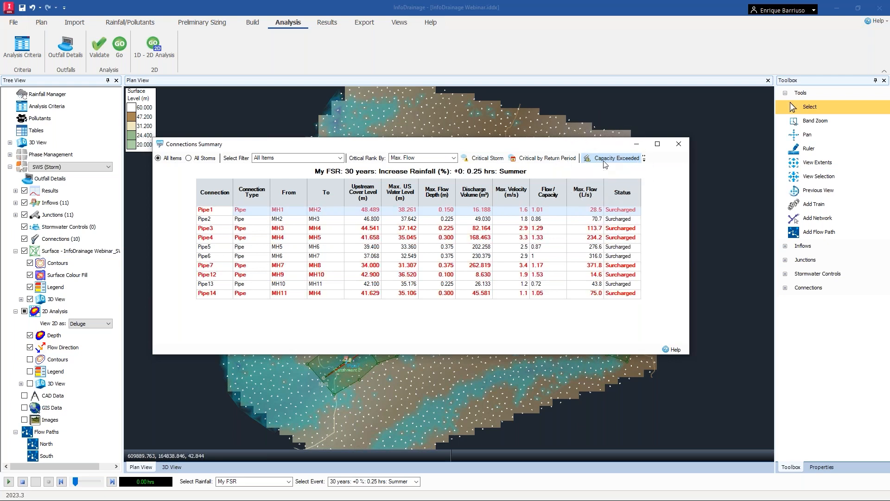
Show the critical storm per connection, widen the Connections Summary window to read it, then close it.
key("ctrl")
left_click(485, 159)
key("ctrl")
key("ctrl")
key("ctrl")
key("ctrl")
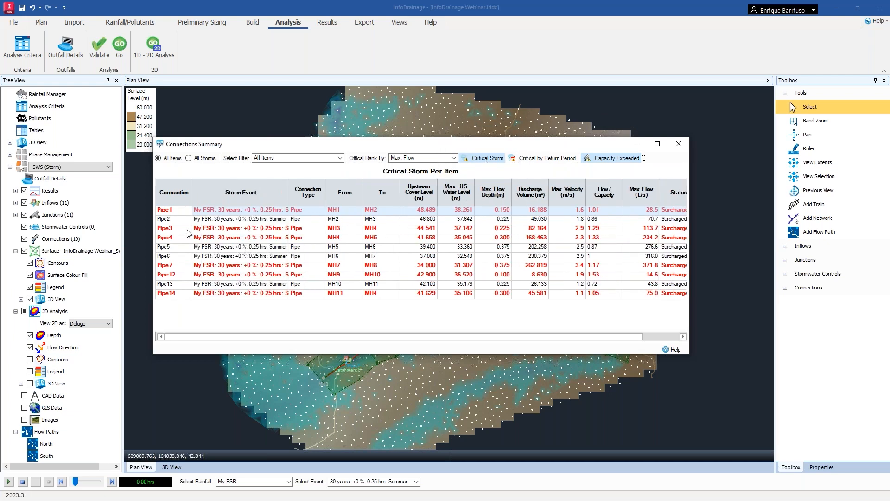
left_click_drag(361, 148, 305, 131)
left_click_drag(631, 340, 718, 345)
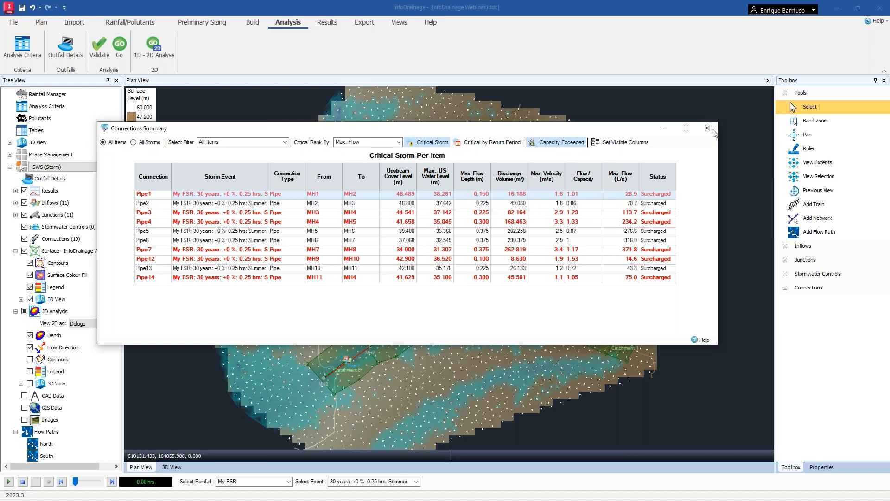
left_click(712, 130)
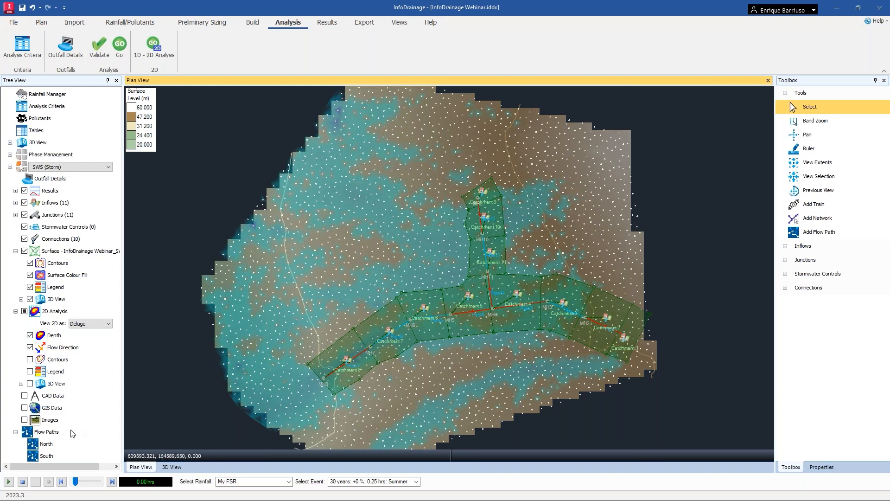
Open the long profile of the South flow path.
left_click(46, 456)
right_click(48, 456)
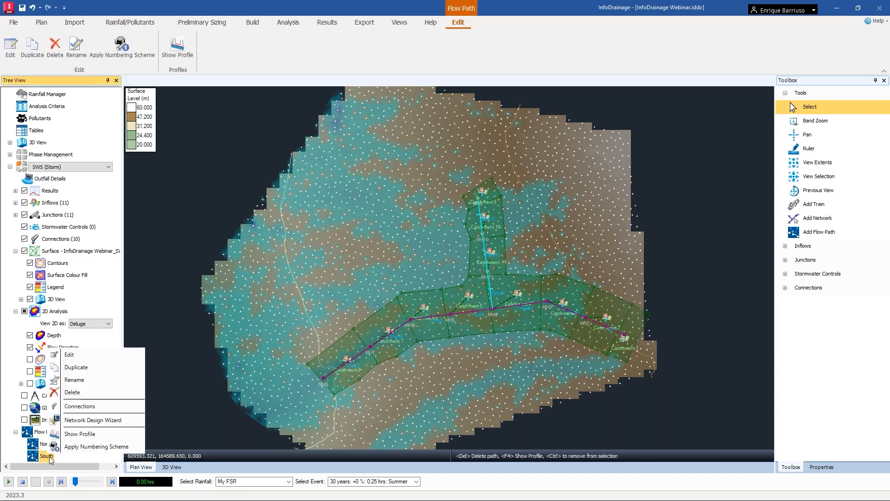
left_click(98, 436)
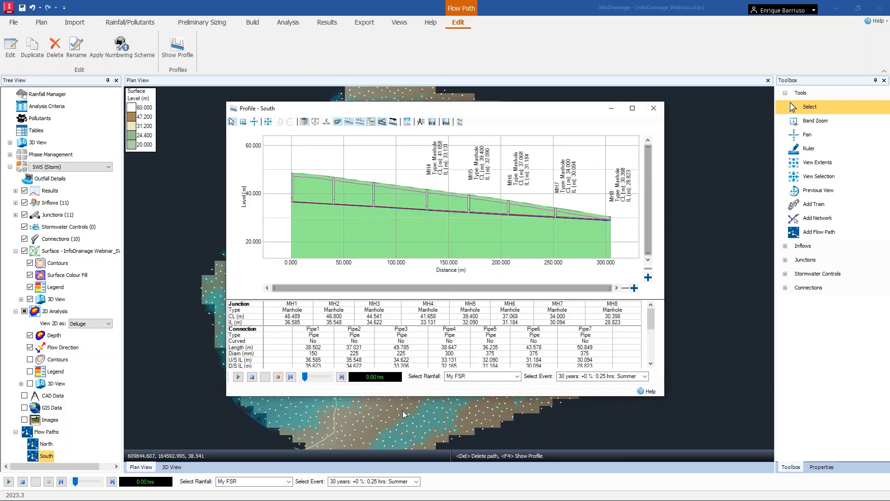
Zoom into the profile to inspect manholes MH4 and MH5, then close the profile window.
scroll(428, 210, "up", 5)
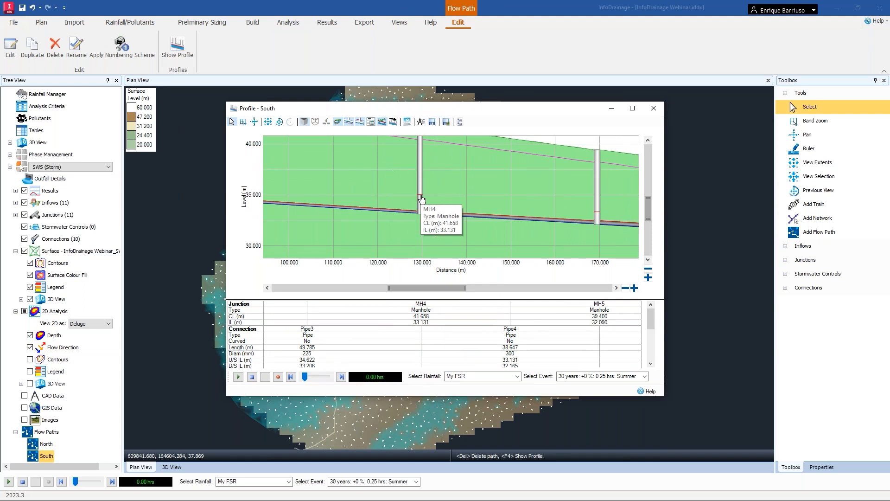
mouse_move(599, 216)
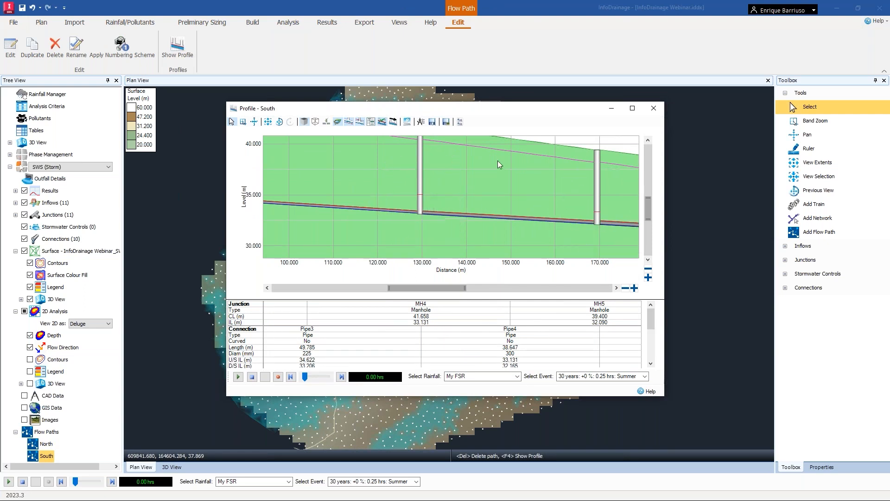
left_click(599, 160)
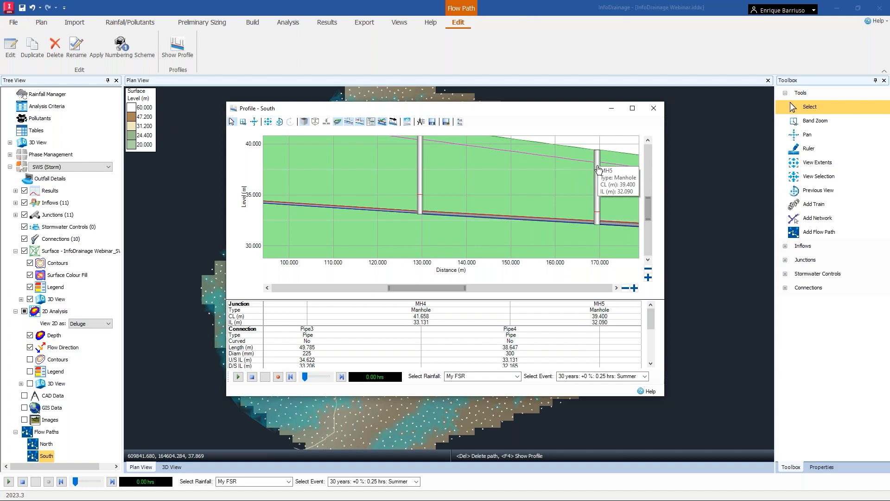
left_click(657, 109)
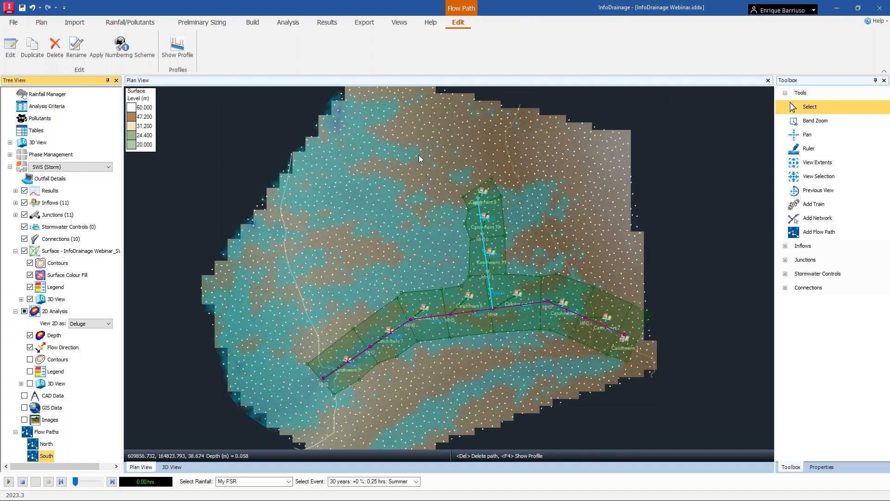
left_click(246, 155)
Open the Junctions Summary, show the critical storm per junction, then close it.
left_click(328, 23)
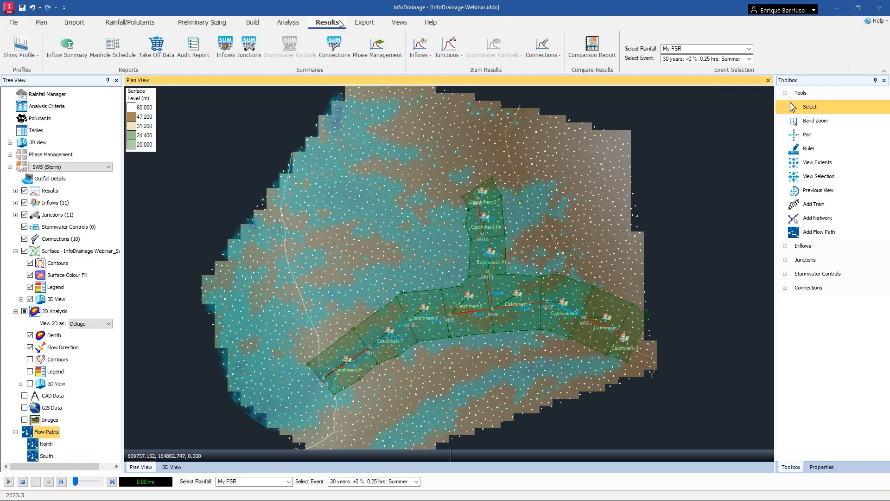
left_click(248, 47)
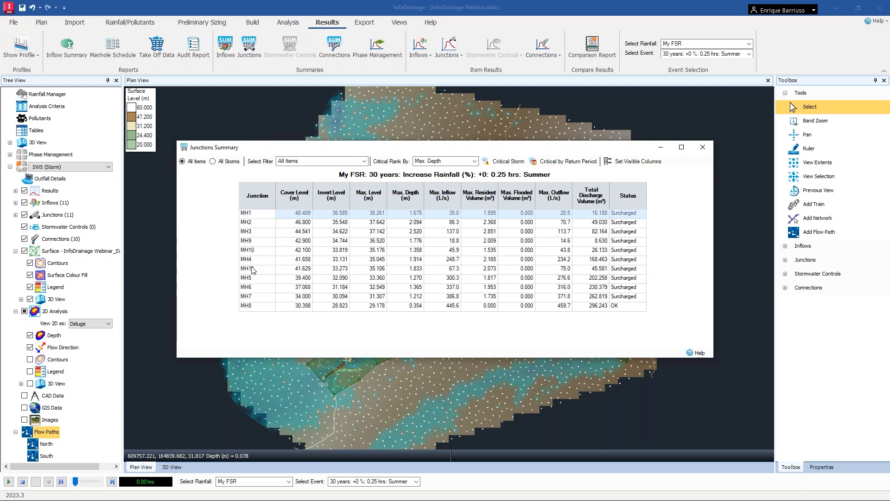
left_click(506, 161)
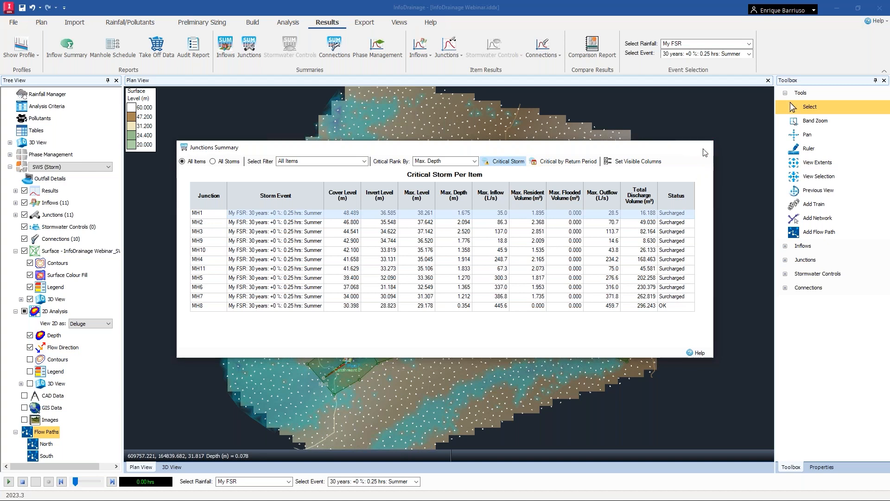
left_click(703, 149)
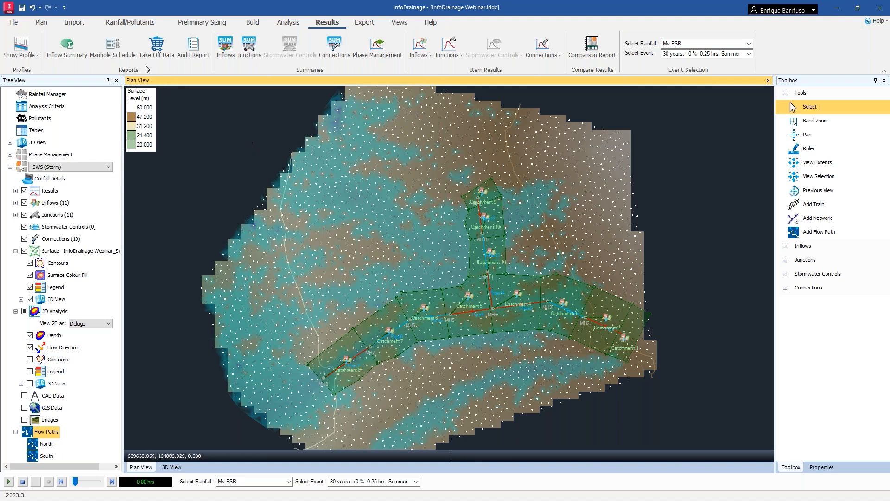
Open the Manhole Schedule report with the Schematic column shown and maximise its window.
left_click(116, 53)
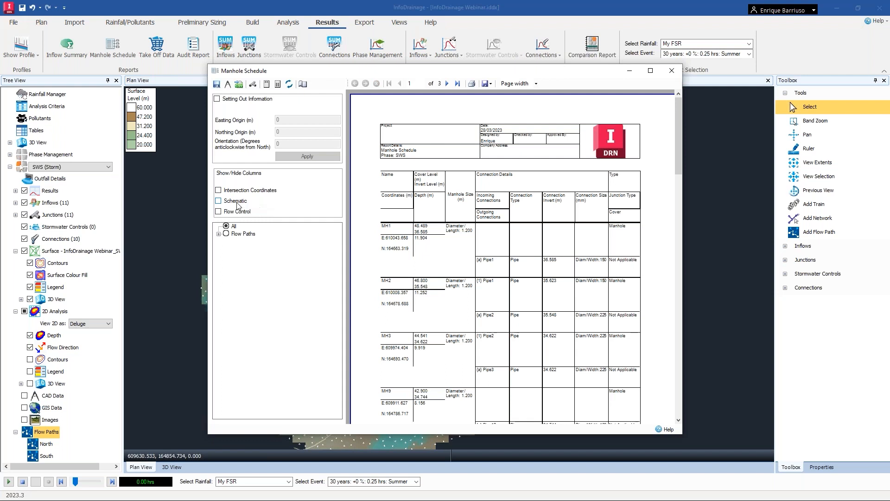
left_click(219, 201)
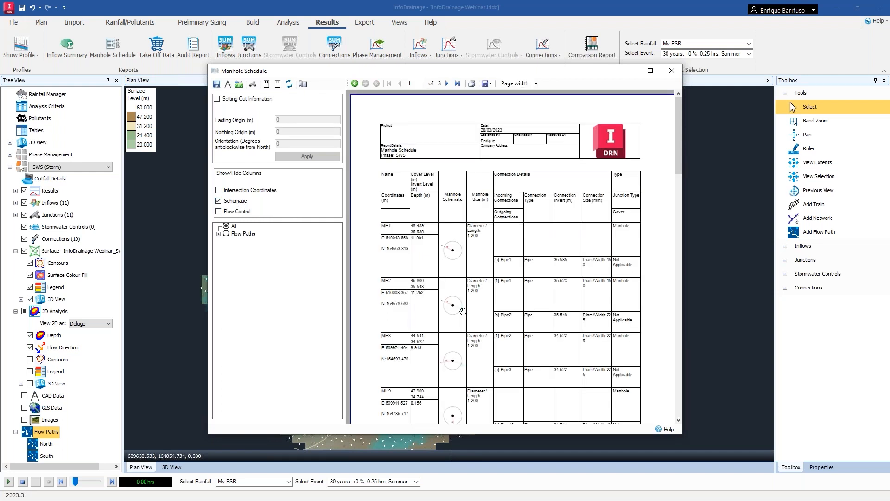
left_click(650, 71)
Scroll through the manhole schedule entries, then close the report.
scroll(390, 313, "down", 5)
scroll(389, 312, "down", 4)
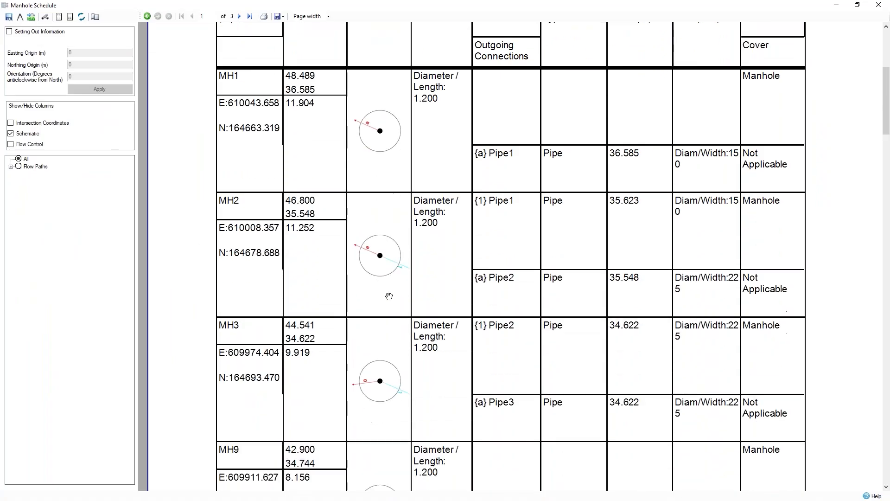
scroll(374, 364, "down", 5)
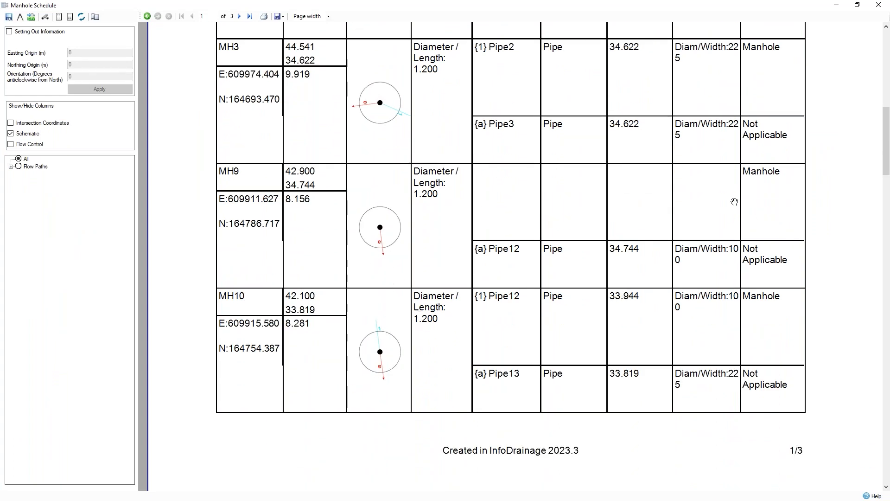
scroll(390, 158, "up", 3)
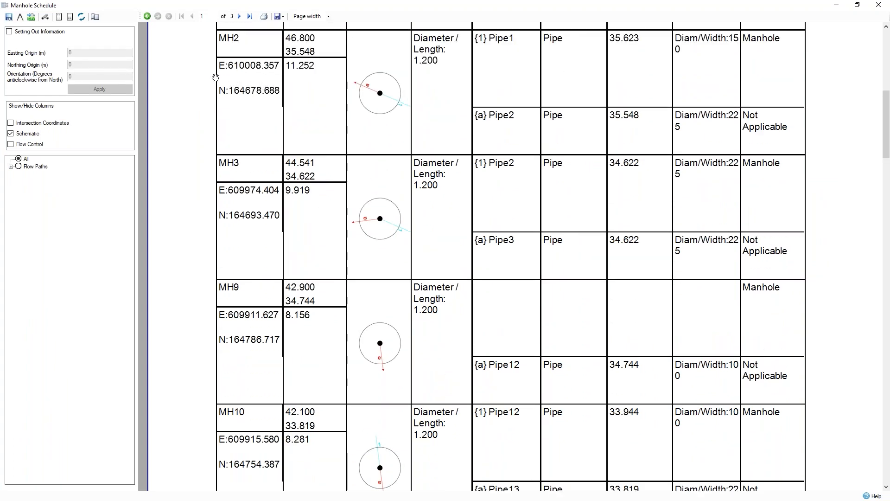
left_click(31, 18)
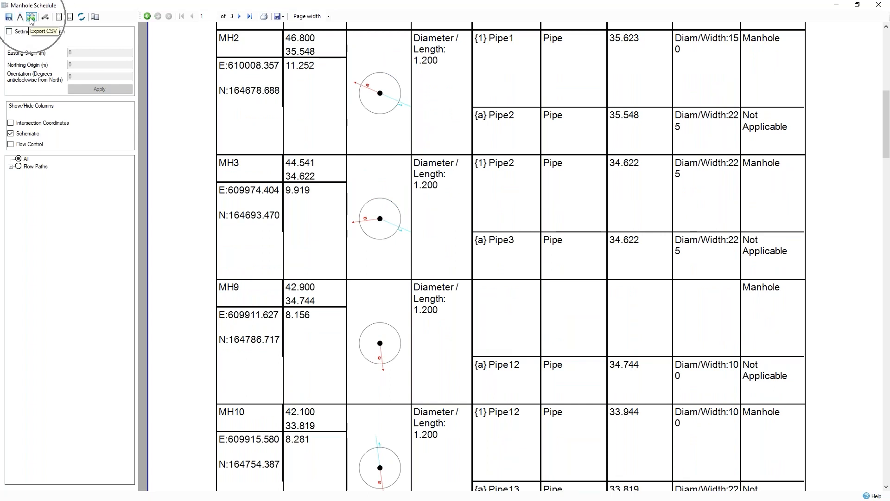
key("ctrl")
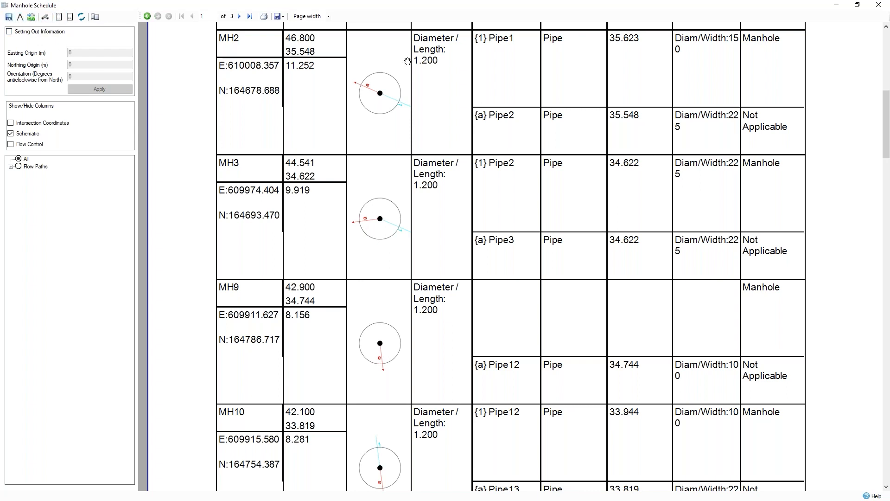
left_click(886, 9)
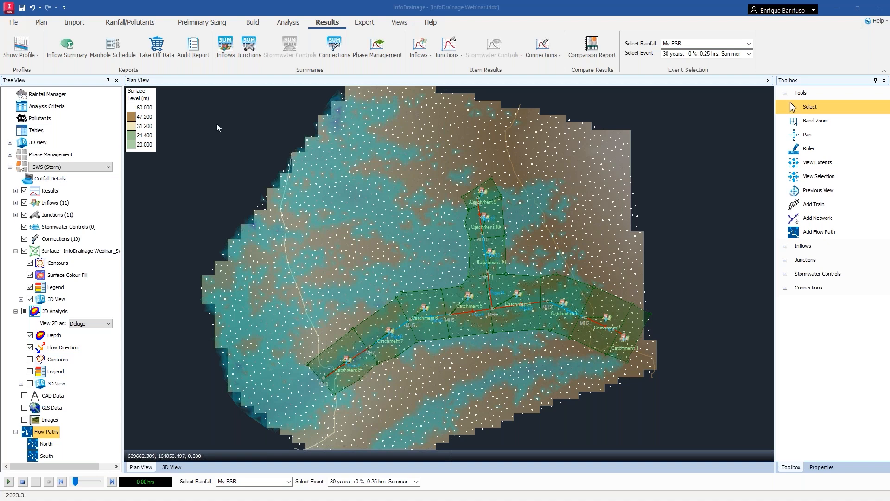
Place a Pond stormwater control west of the network near MH8.
left_click(743, 267)
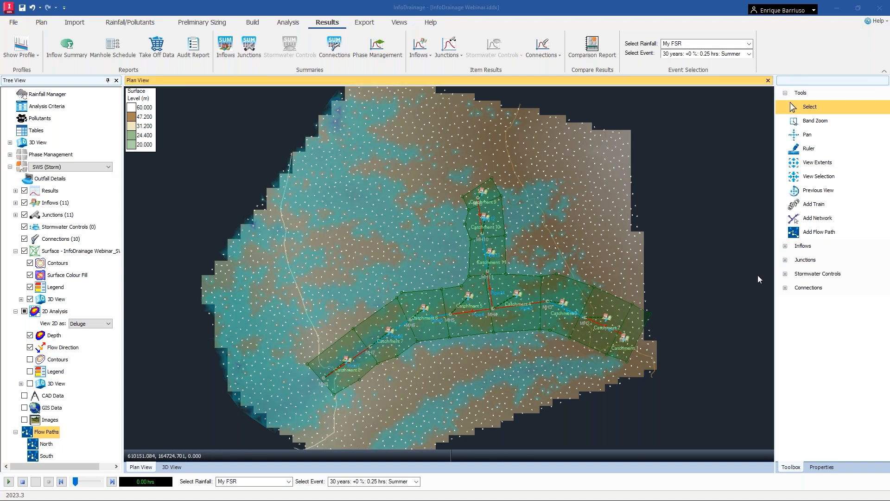
left_click(786, 274)
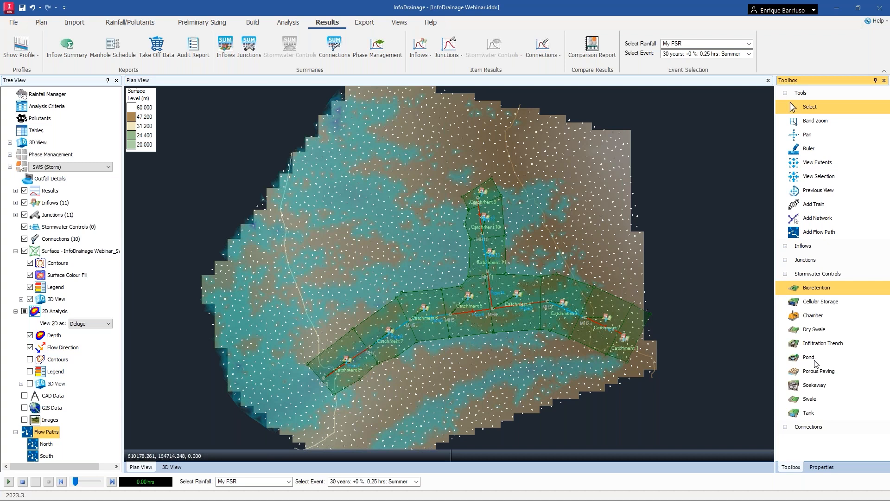
left_click(809, 357)
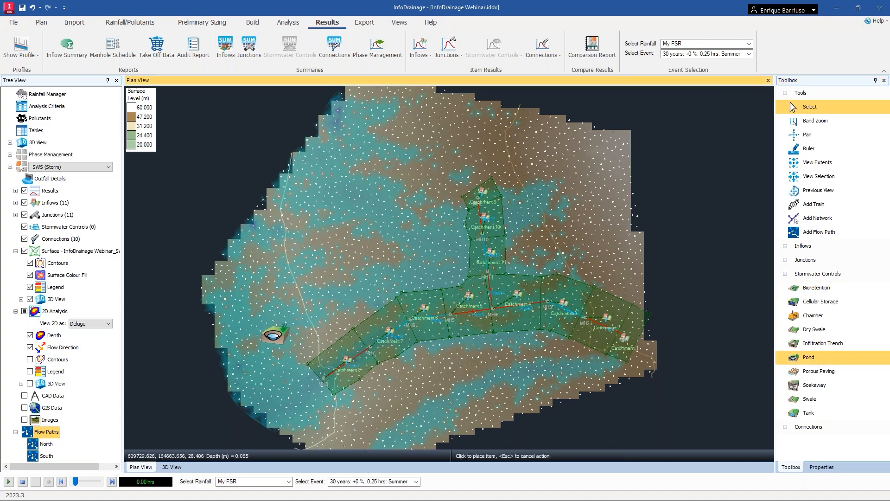
left_click(268, 336)
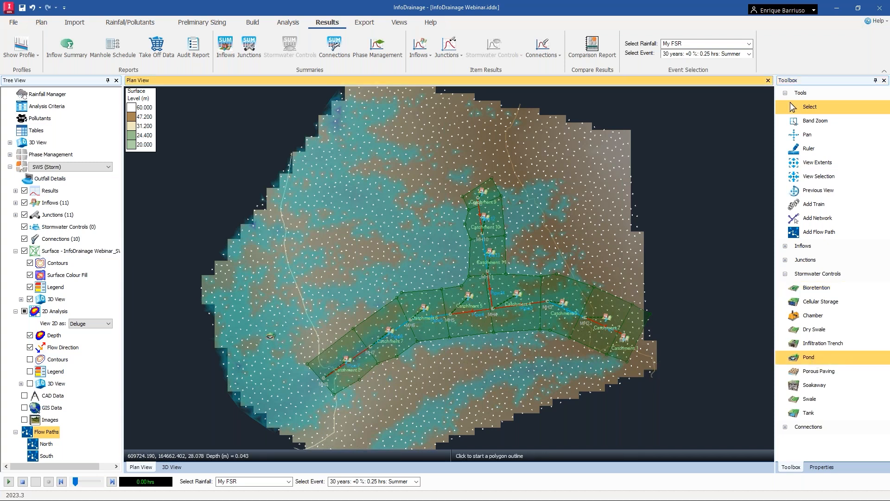
Outline the pond's polygon footprint with five points west of MH8.
scroll(278, 355, "up", 1)
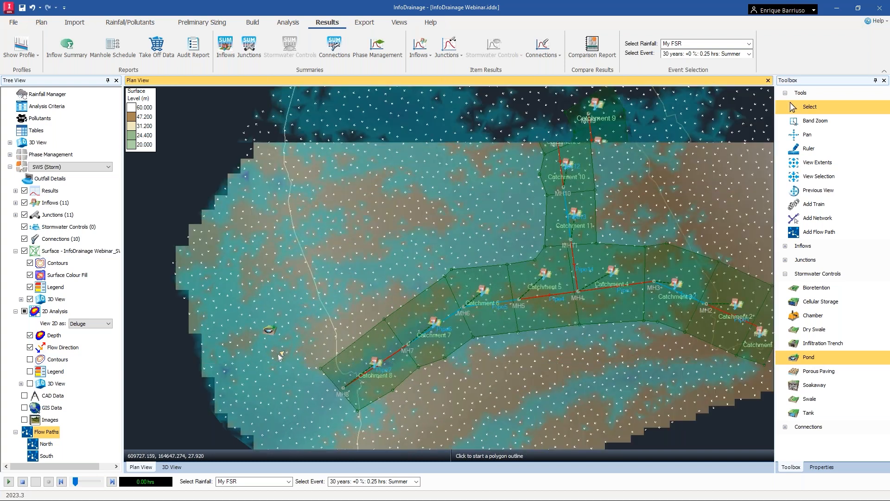
scroll(278, 355, "up", 2)
left_click(279, 359)
left_click(325, 313)
left_click(293, 251)
left_click(206, 267)
left_click(223, 346)
right_click(257, 370)
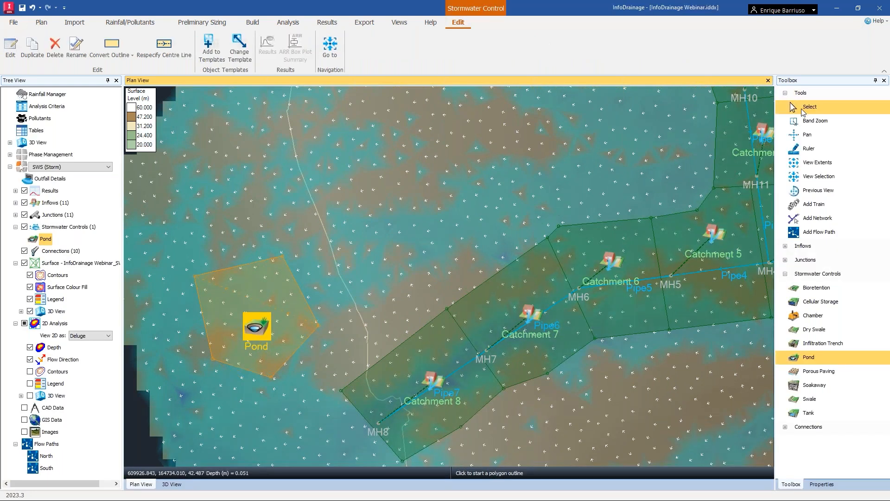
Add a pipe connection running from manhole MH8 to the pond.
left_click(804, 108)
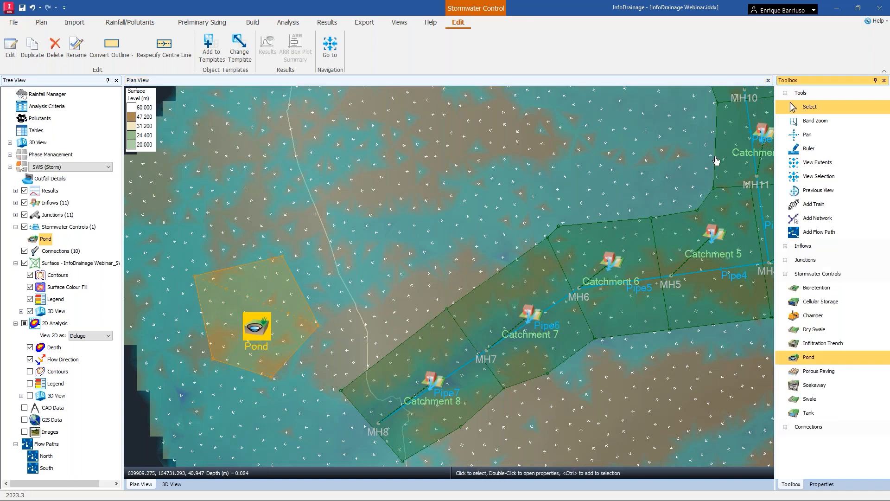
left_click(379, 424)
right_click(379, 424)
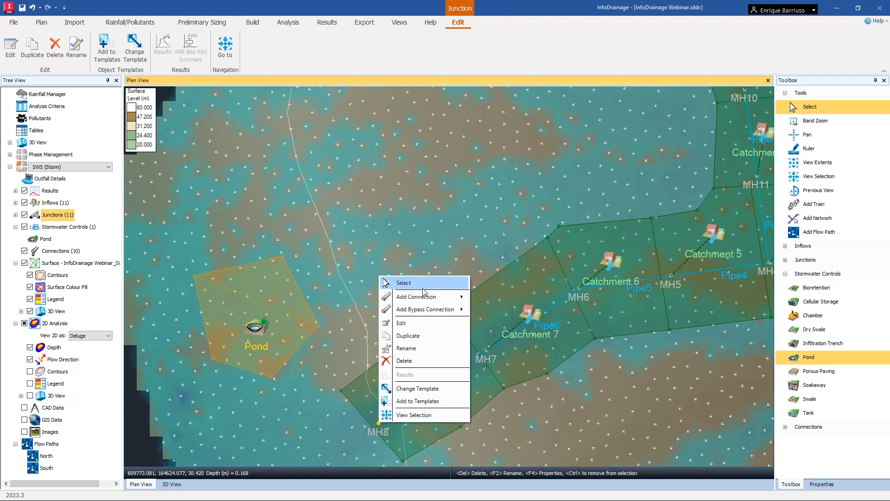
mouse_move(433, 303)
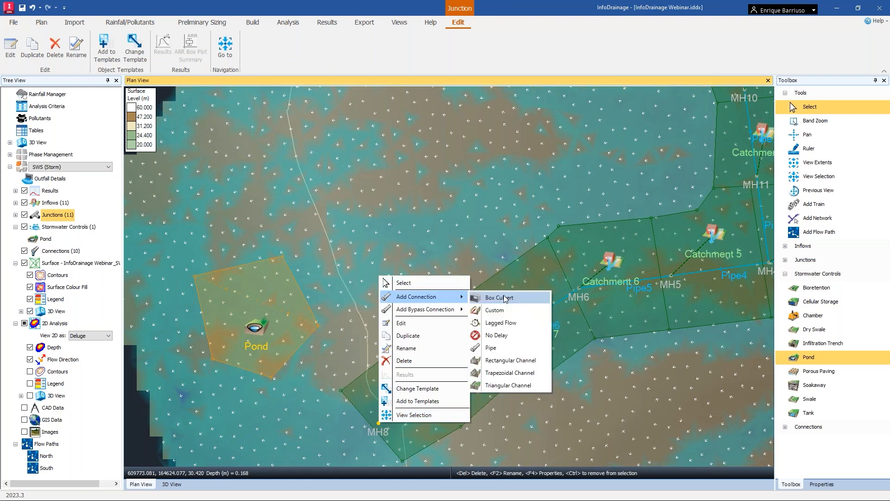
left_click(491, 348)
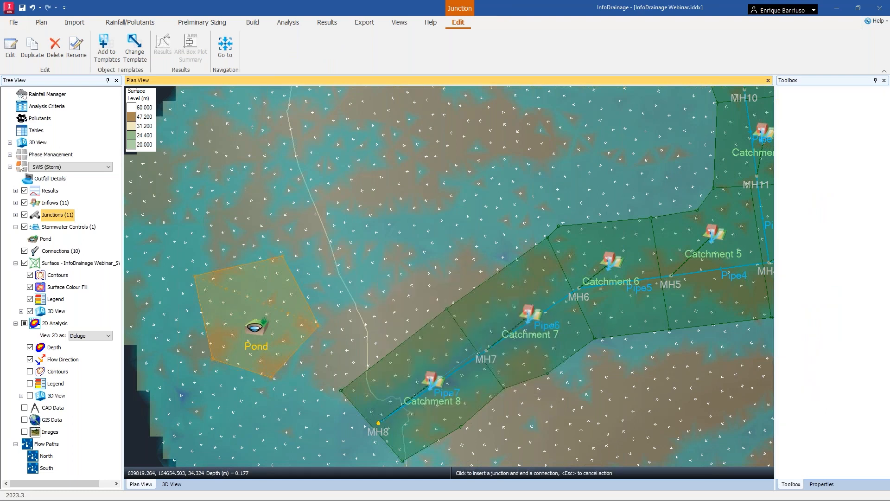
left_click(286, 328)
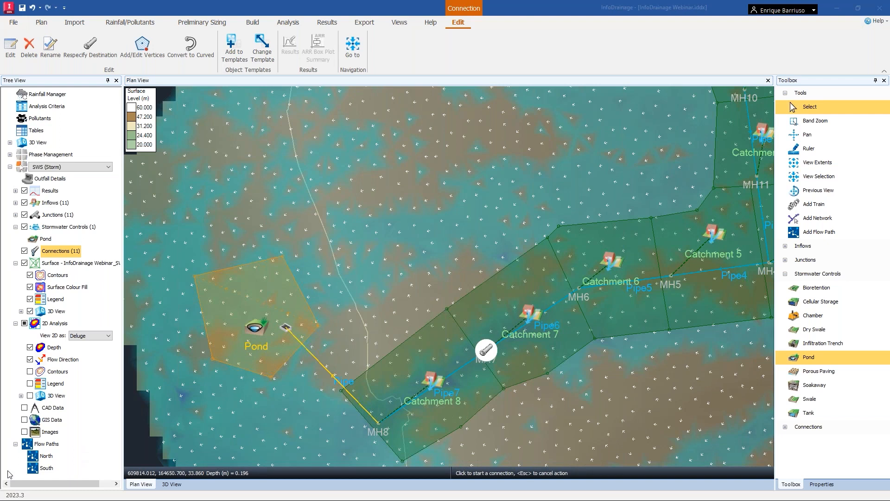
Edit the South flow path so it extends through the new pipe to the pond.
left_click(46, 468)
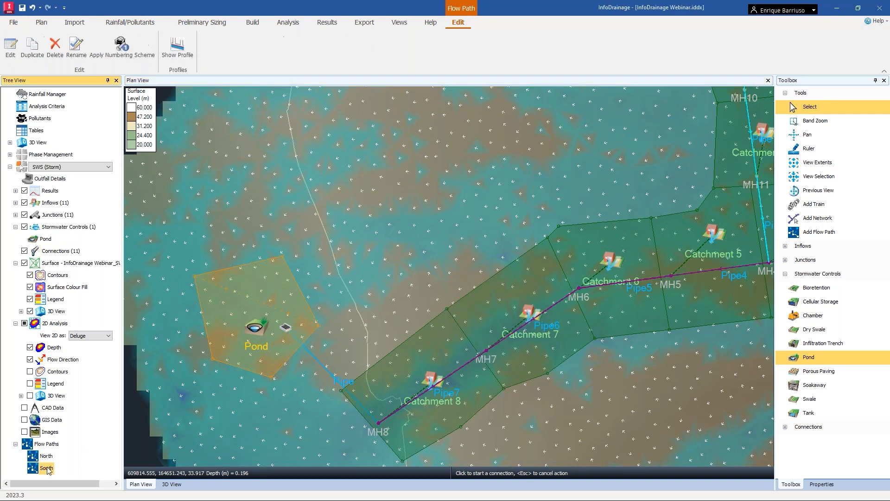
right_click(46, 468)
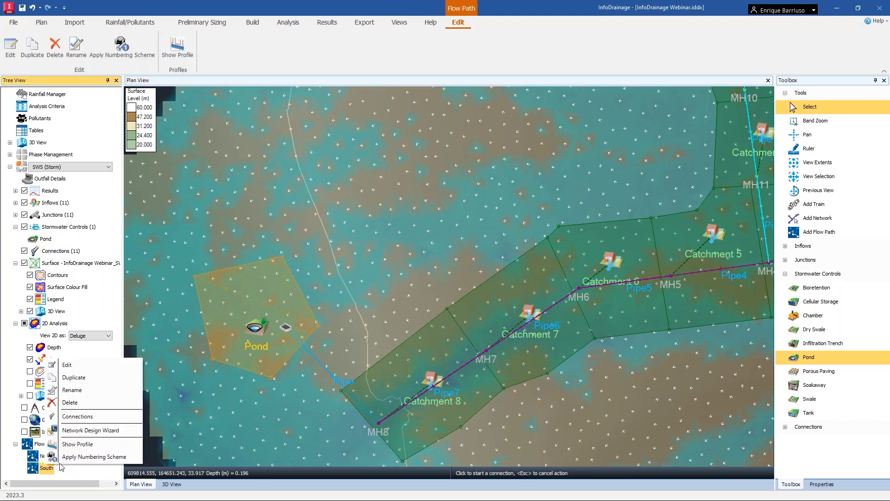
left_click(74, 365)
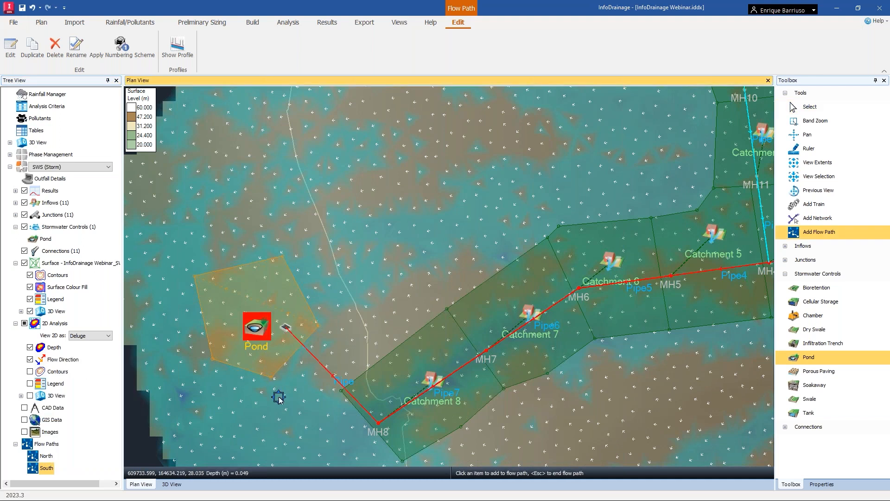
key("Escape")
In the South flow path profile, set the new pond pipe's diameter to 375 mm.
left_click(37, 469)
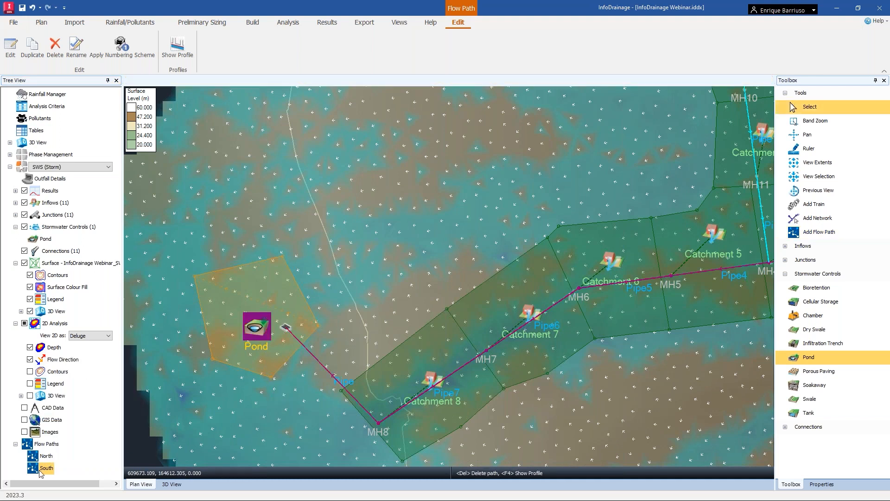
right_click(37, 469)
left_click(80, 450)
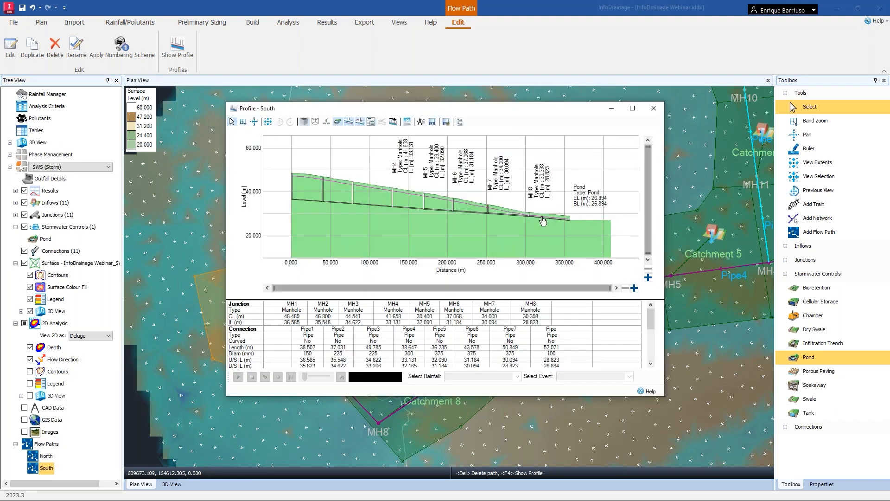
double_click(553, 355)
type("375")
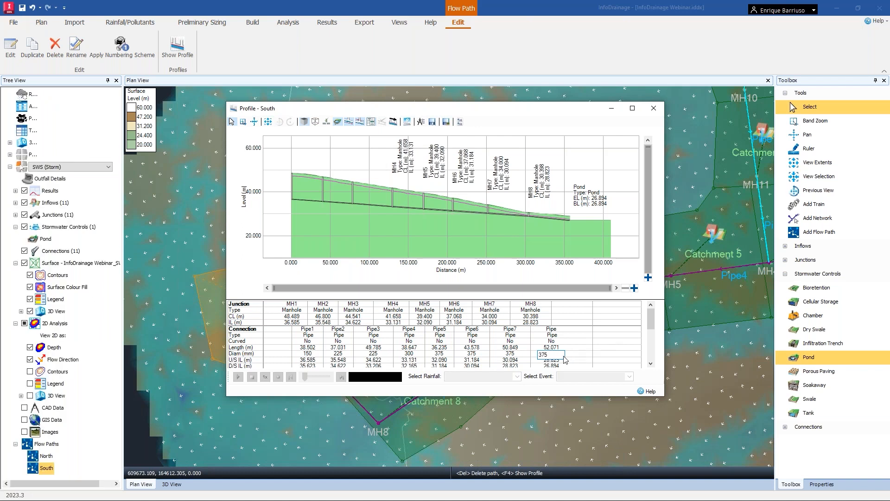
key("Return")
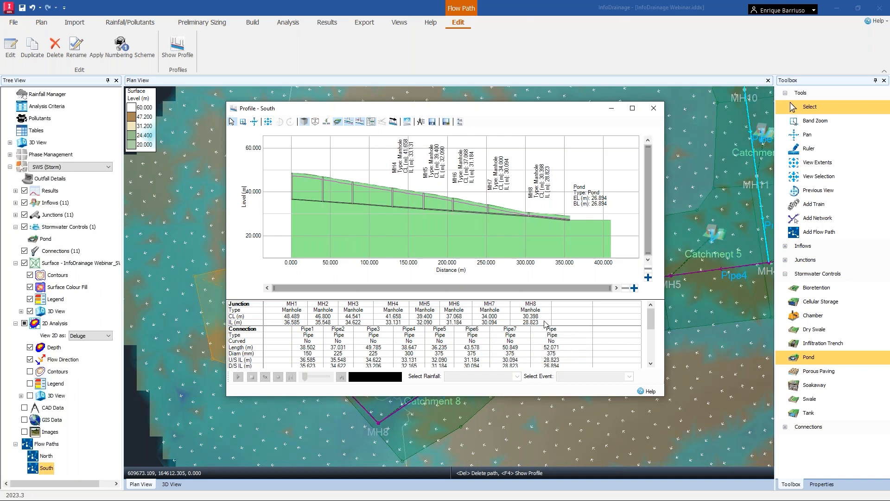
left_click(655, 110)
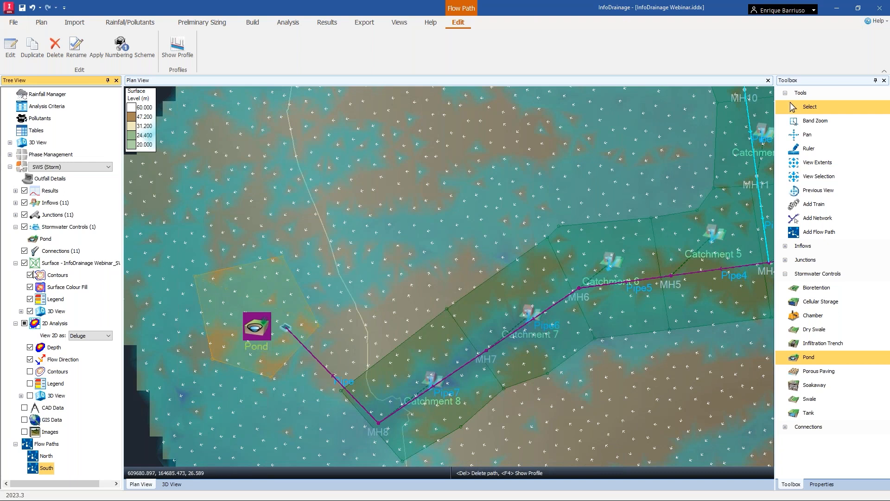
Open the pond's properties, set its depth to 1.5 m and give the 1.5 m depth row the same area as the base.
key("alt+Tab")
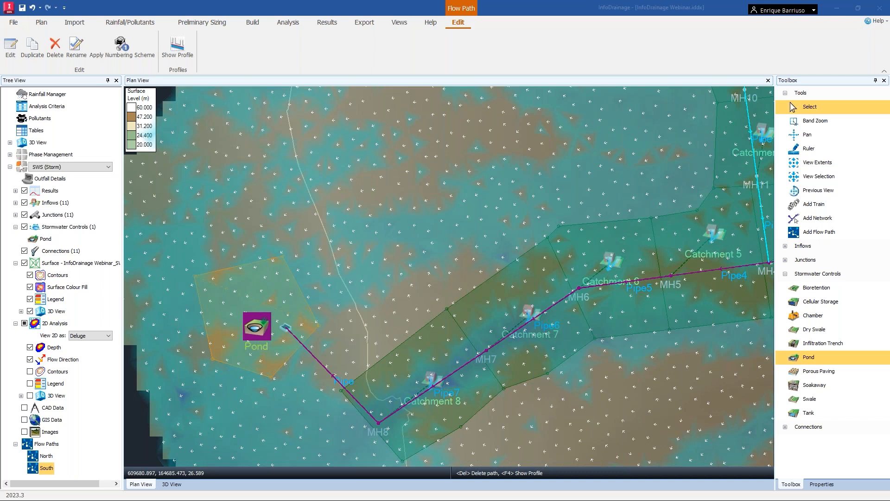
left_click(257, 328)
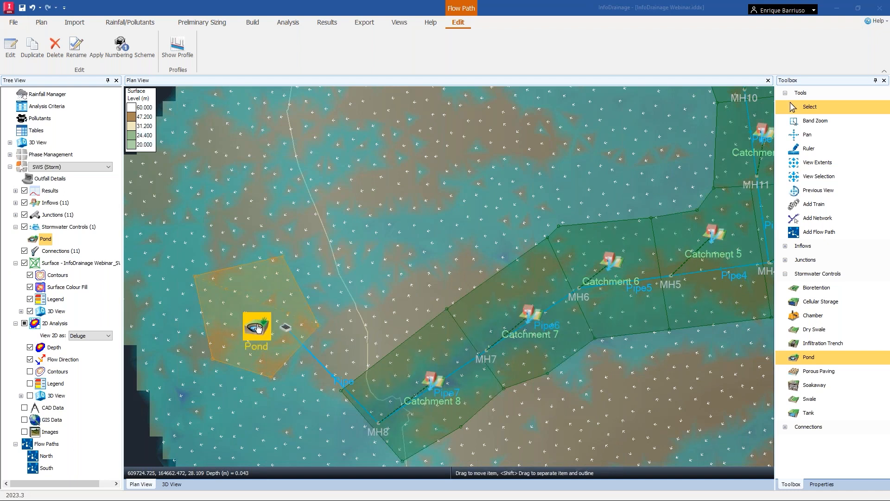
double_click(258, 328)
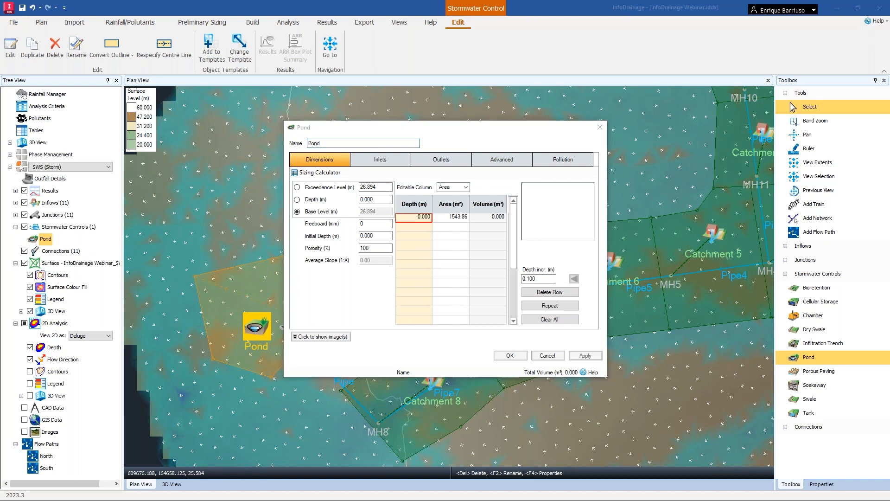
left_click(374, 200)
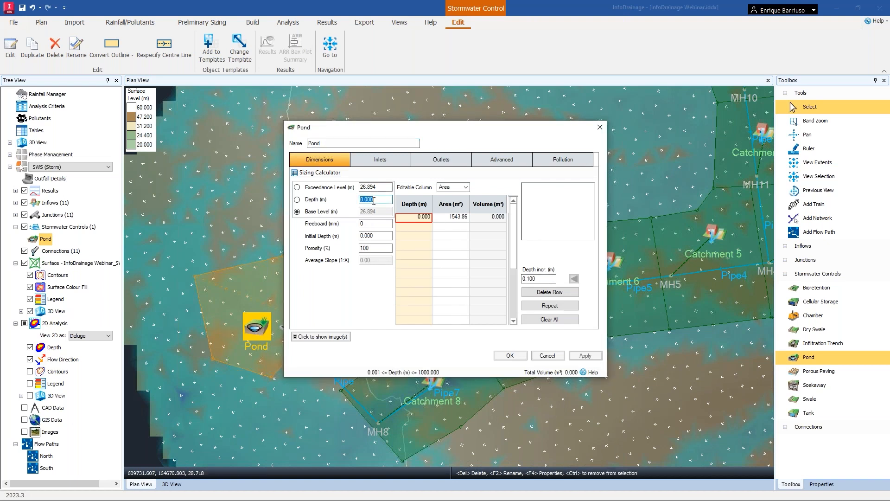
type("1")
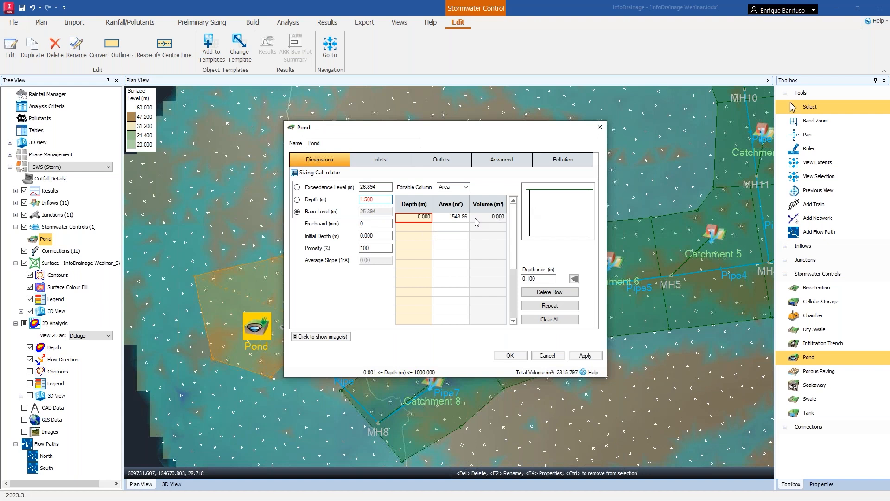
left_click(427, 226)
type("1.500")
left_click(449, 218)
left_click(448, 218)
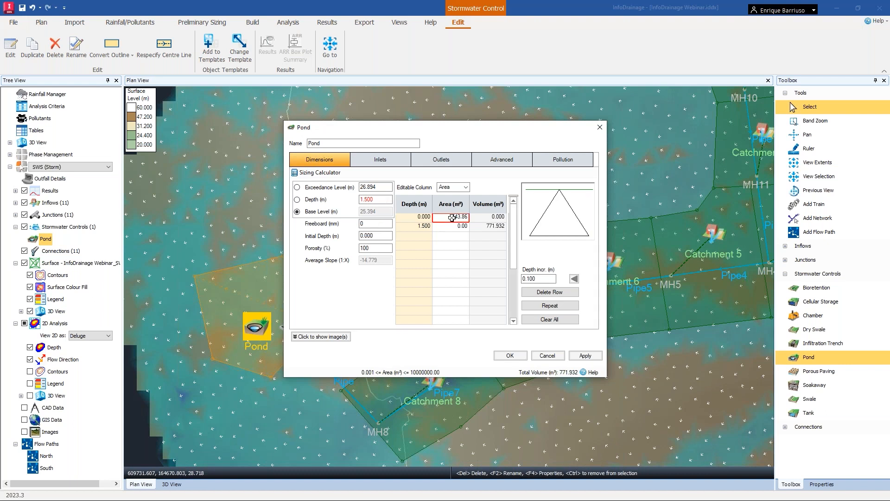
left_click(460, 229)
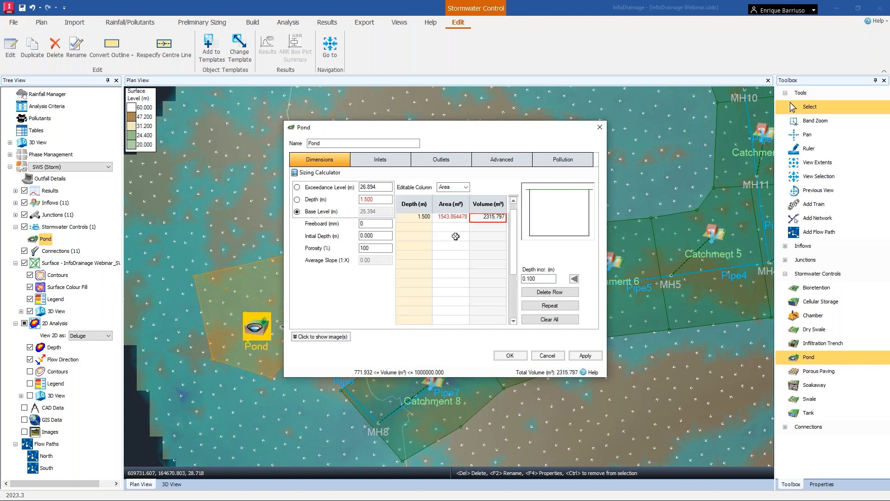
left_click(450, 226)
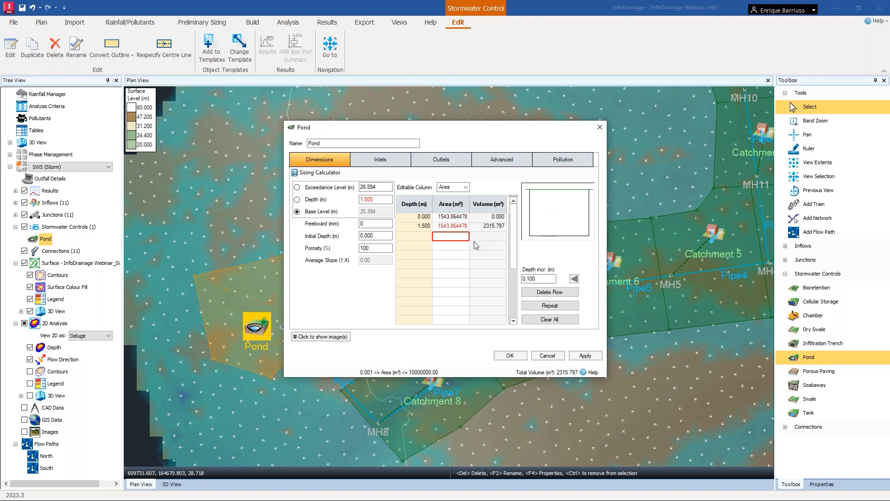
Apply a 1:3 side slope with the Sizing Calculator, keeping the top area, and set the freeboard to 300 mm.
left_click(323, 173)
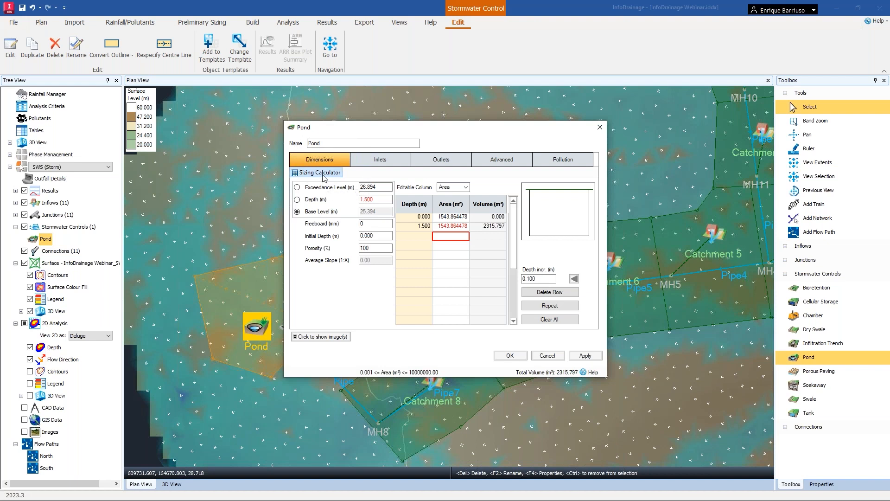
left_click_drag(438, 206, 463, 211)
left_click(477, 229)
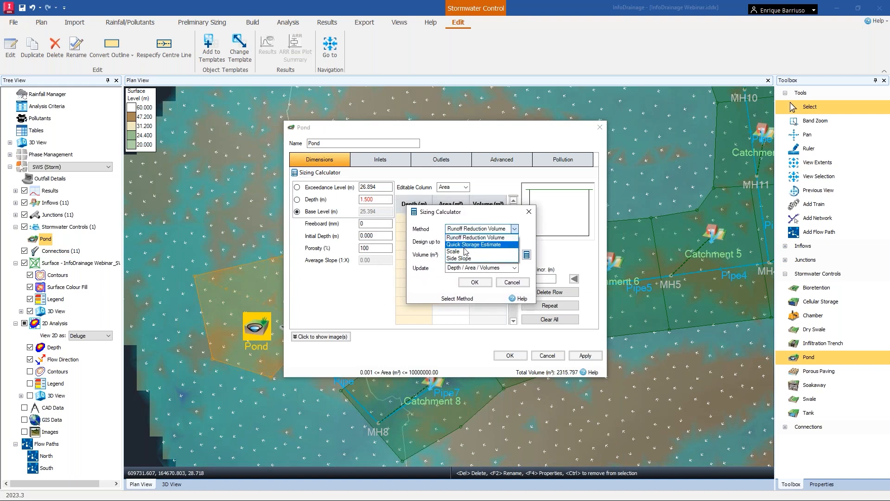
left_click(467, 258)
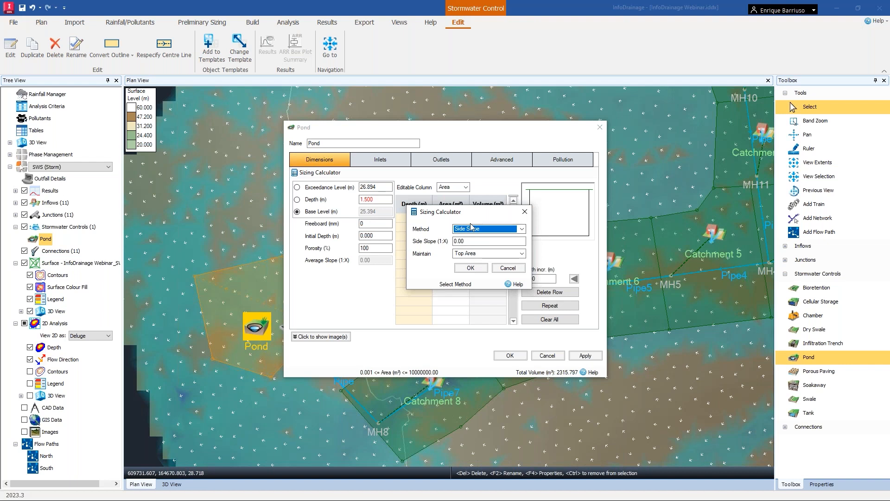
left_click_drag(478, 241, 443, 240)
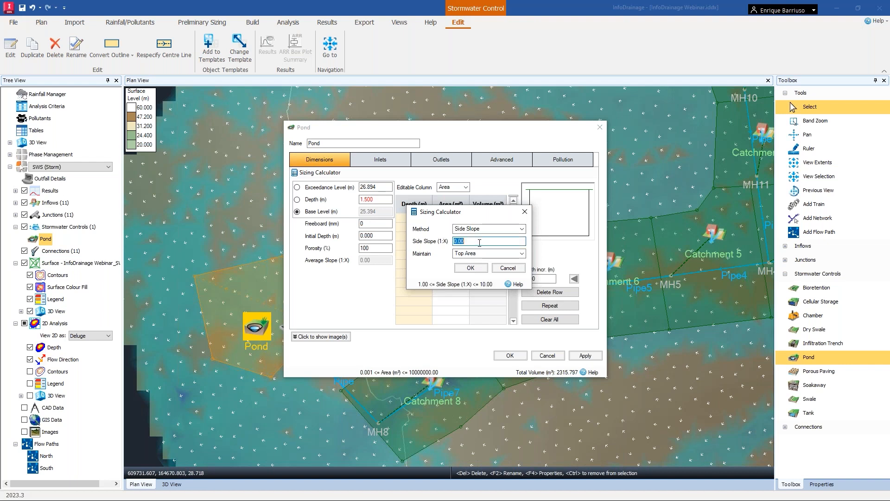
type("3")
left_click_drag(492, 214, 461, 253)
left_click(440, 307)
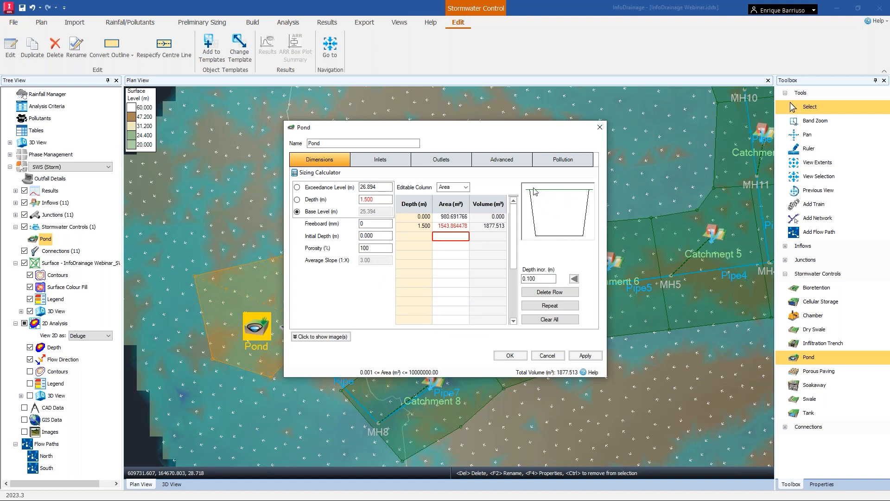
left_click(361, 224)
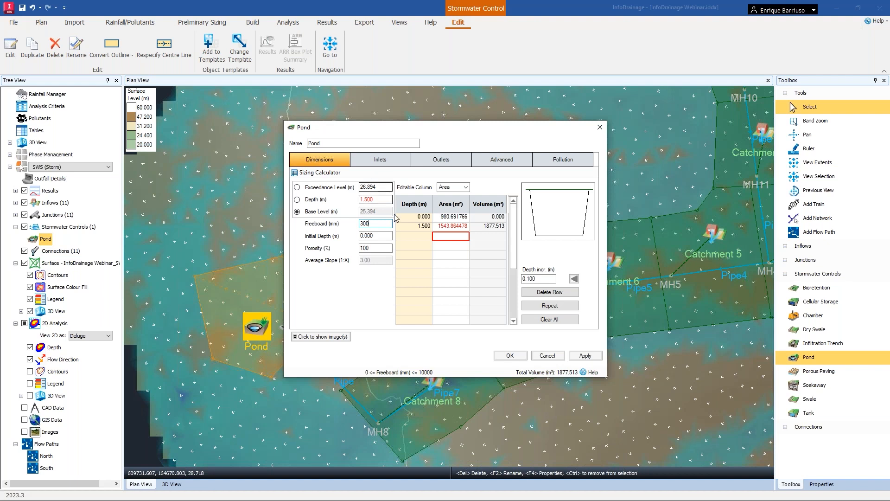
left_click(384, 236)
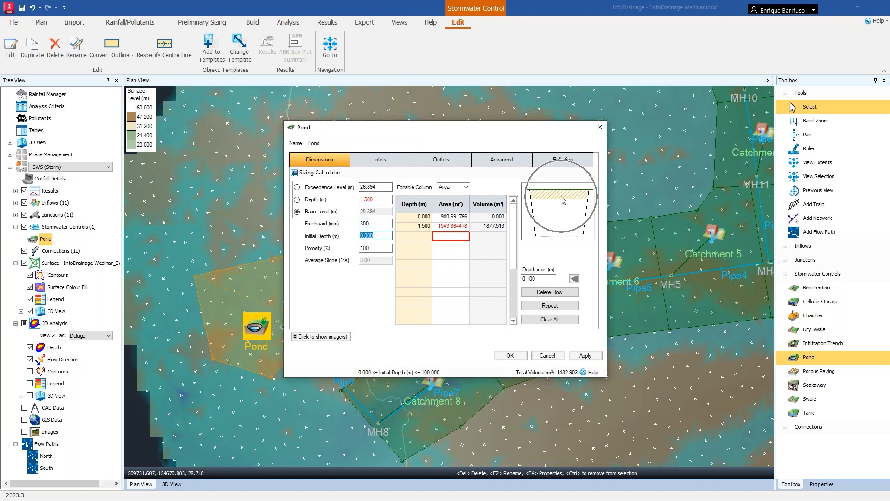
Choose the Quick Storage Estimate sizing method designed up to Freeboard and open its estimate calculator.
left_click(321, 173)
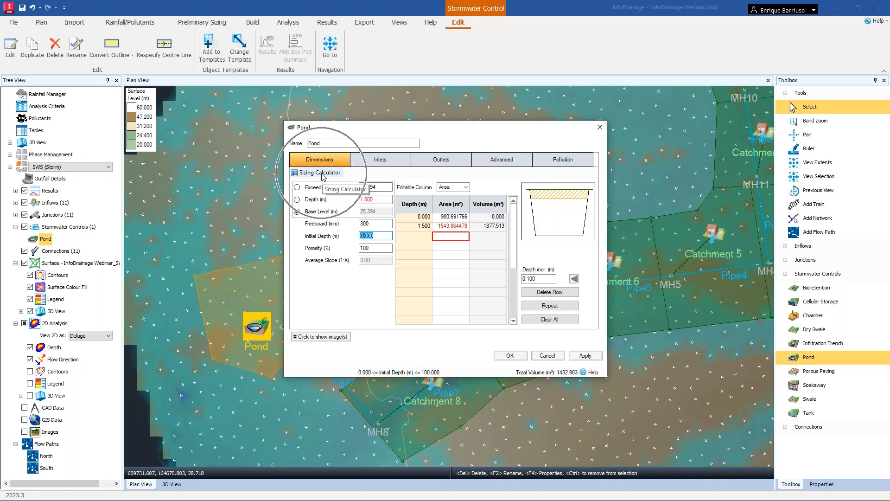
left_click(322, 173)
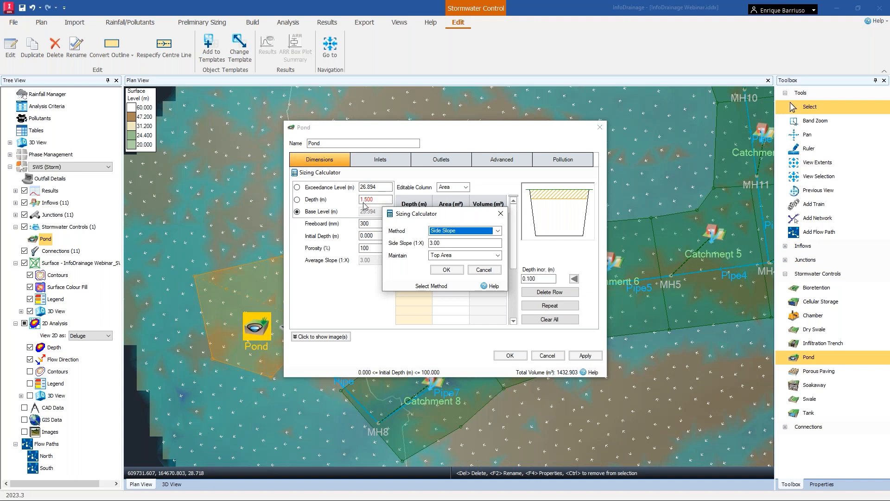
left_click(498, 231)
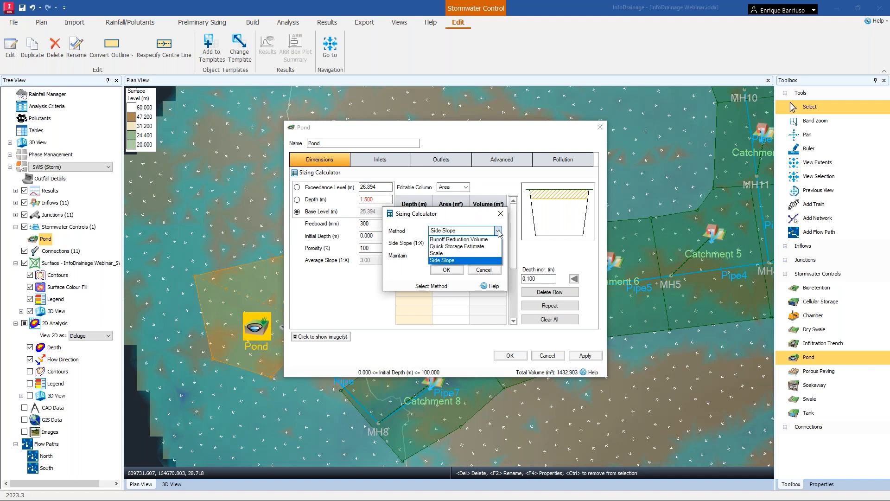
left_click(470, 247)
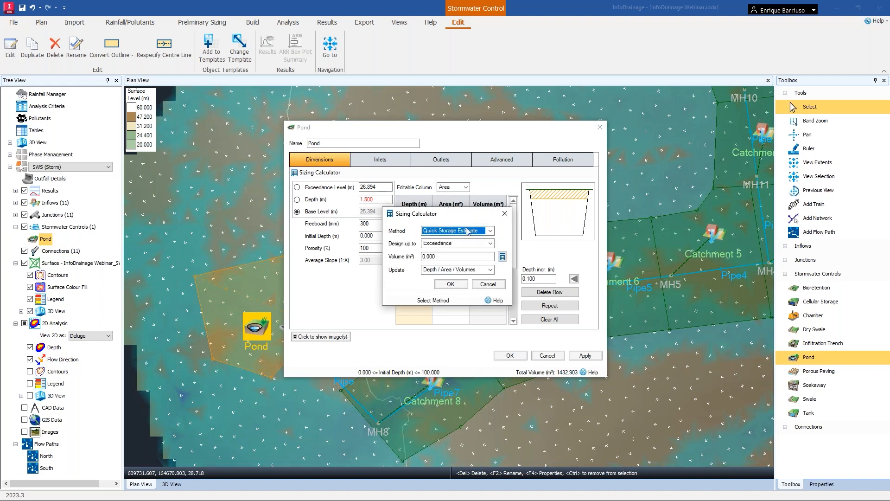
left_click(490, 244)
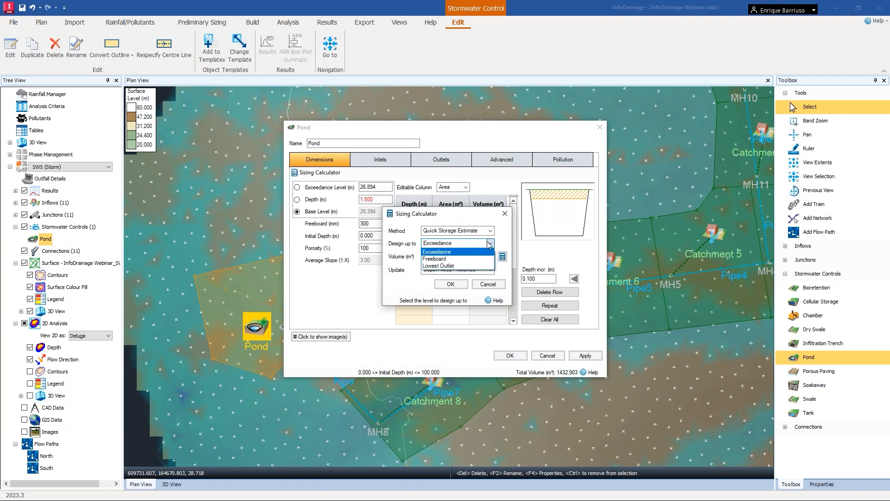
left_click(441, 259)
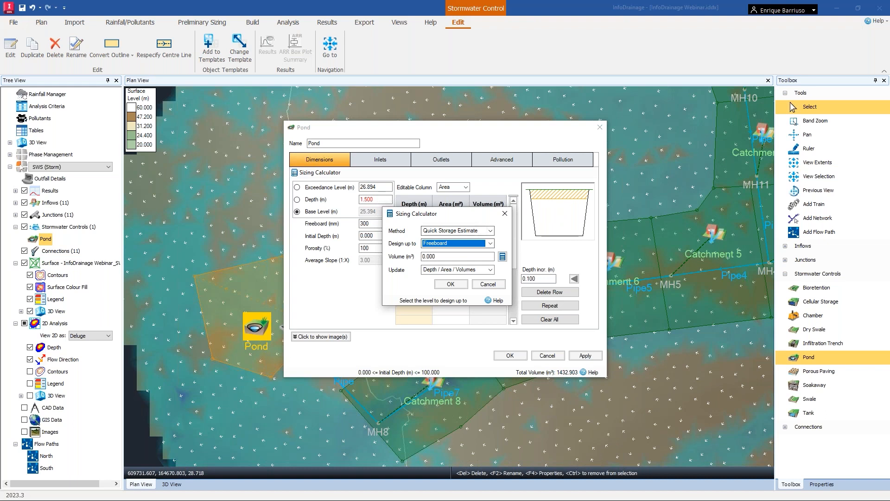
left_click(502, 257)
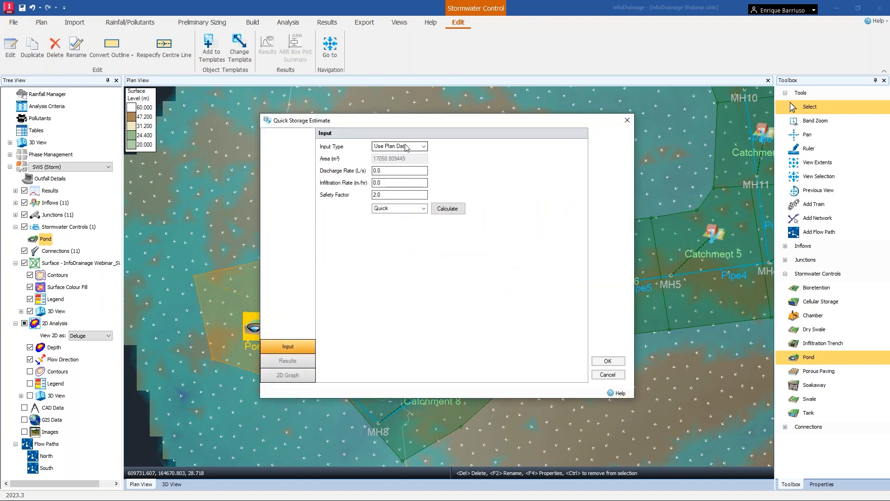
Estimate the pond storage with a 10 L/s discharge rate and apply the estimated volume to the pond's depths, areas and volumes.
left_click(400, 172)
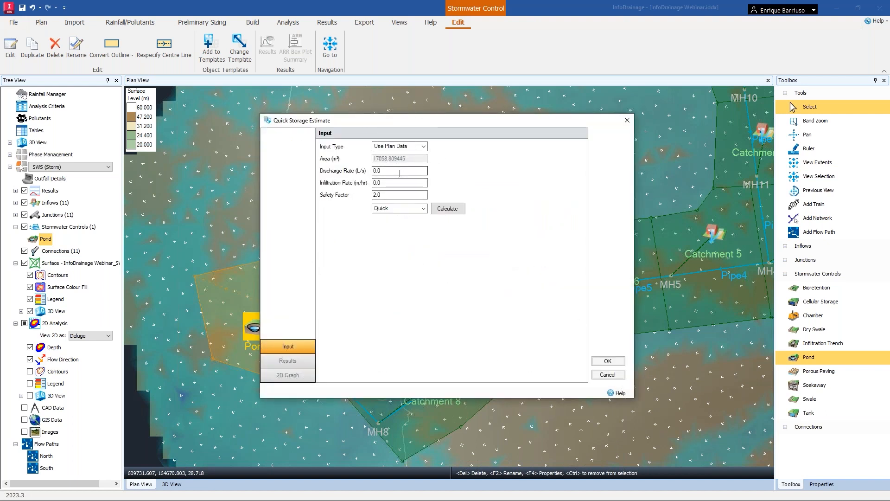
double_click(399, 172)
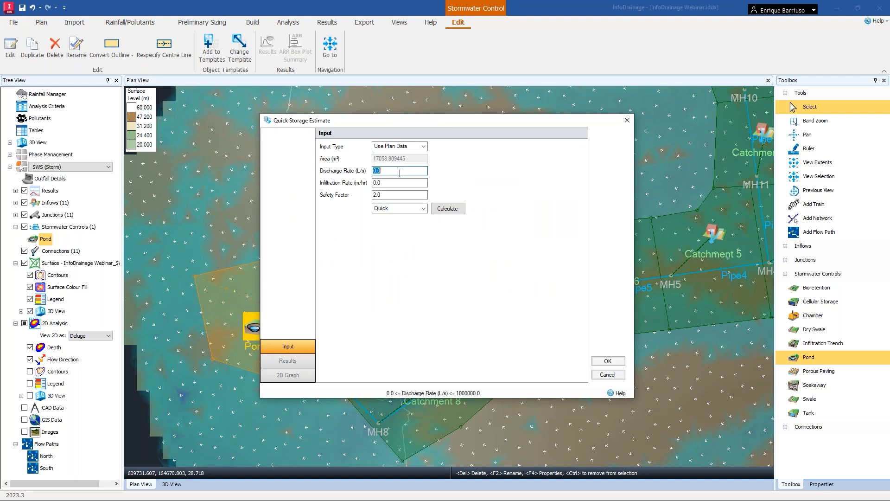
type("10")
double_click(376, 183)
double_click(388, 195)
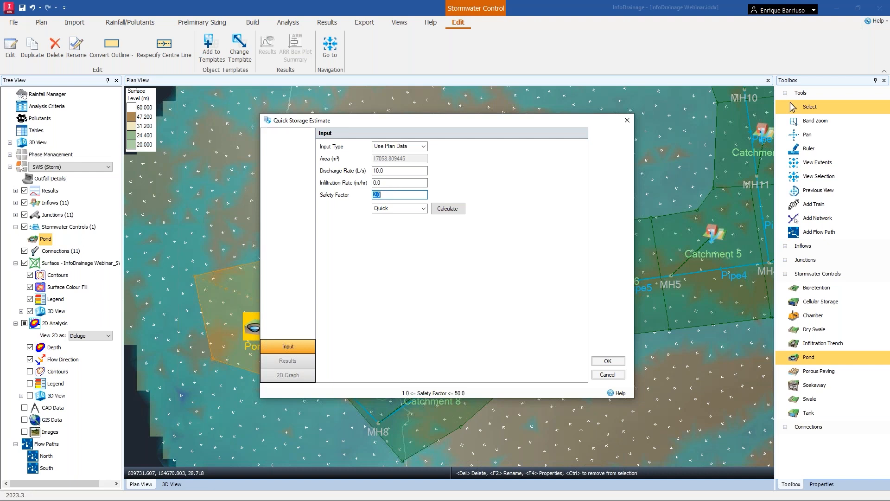
left_click(446, 209)
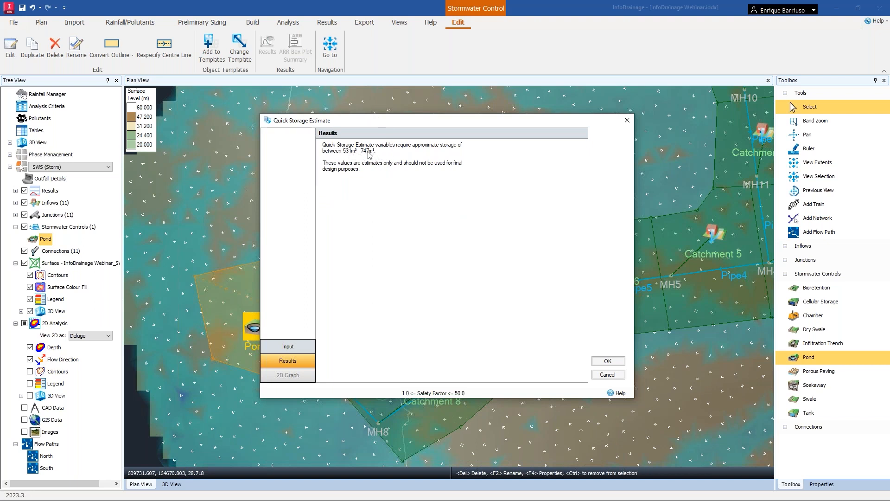
left_click(616, 362)
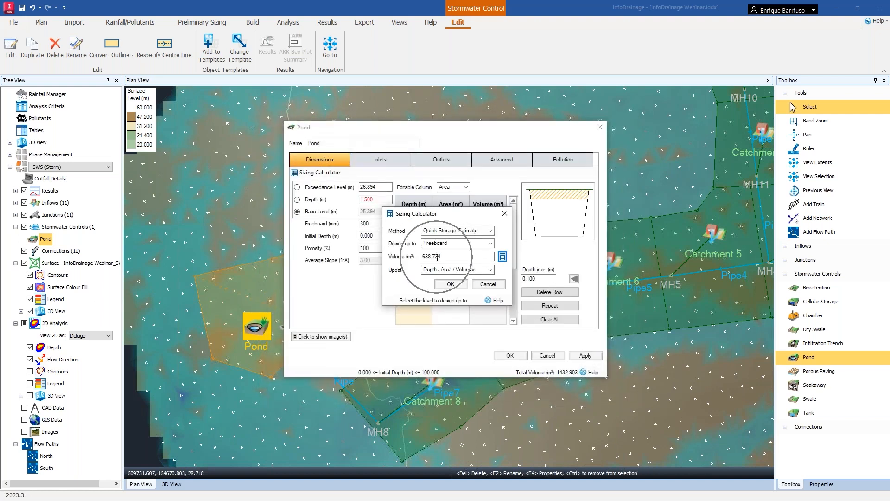
left_click(450, 284)
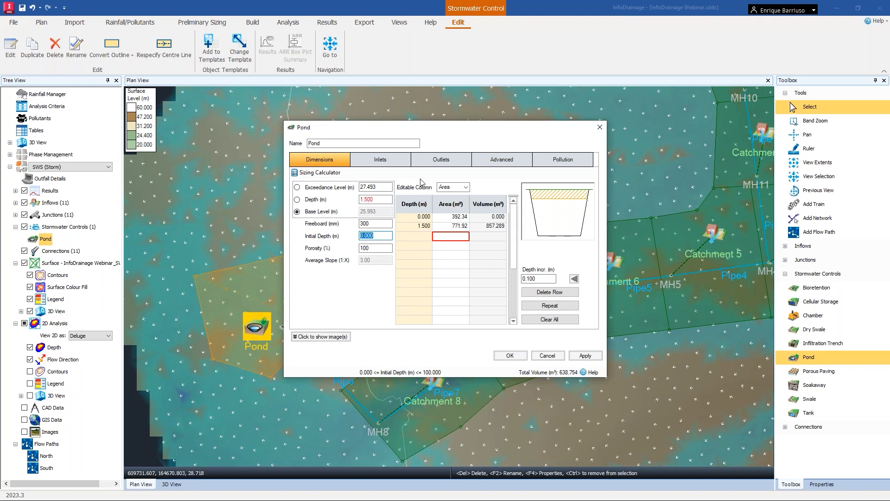
Set the pond's Manning's n value in its advanced settings.
left_click(495, 163)
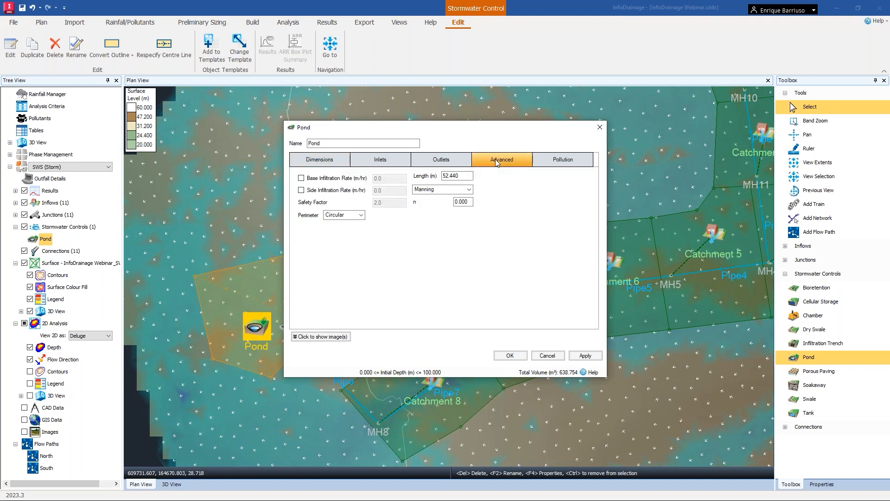
left_click(462, 202)
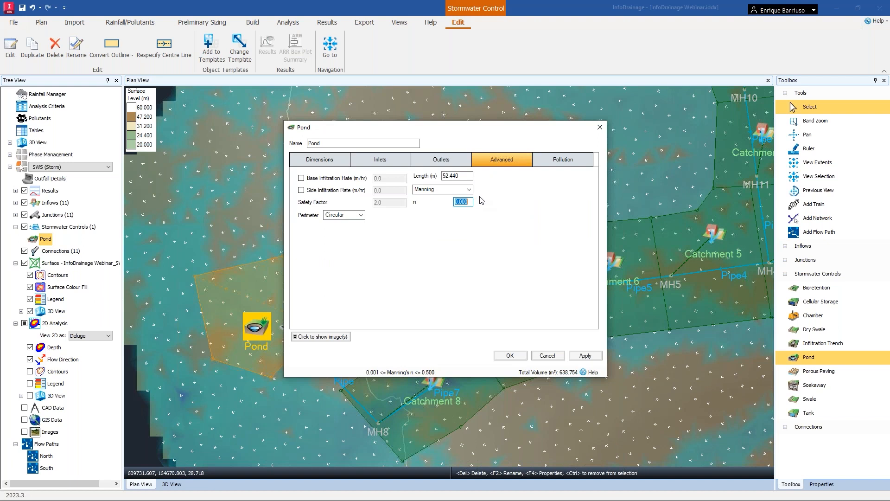
type(".0")
Add an outlet to the pond and set its outlet type to Hydro-Brake®.
left_click(450, 162)
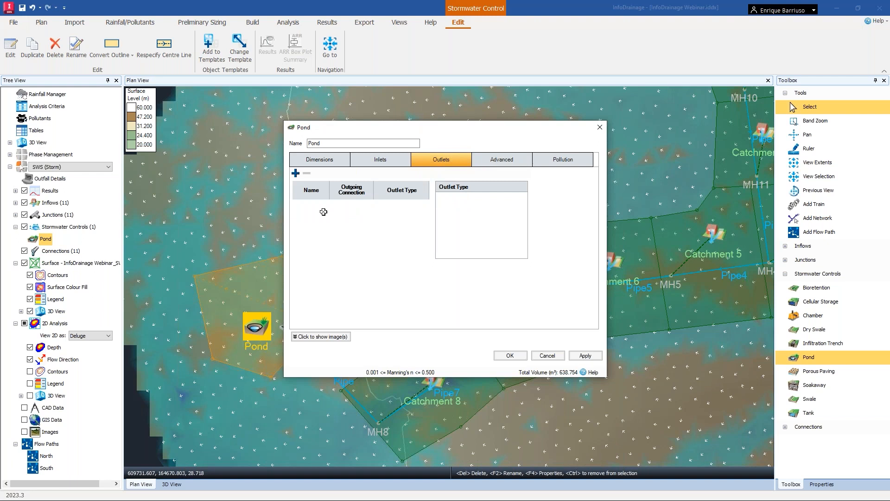
left_click(296, 173)
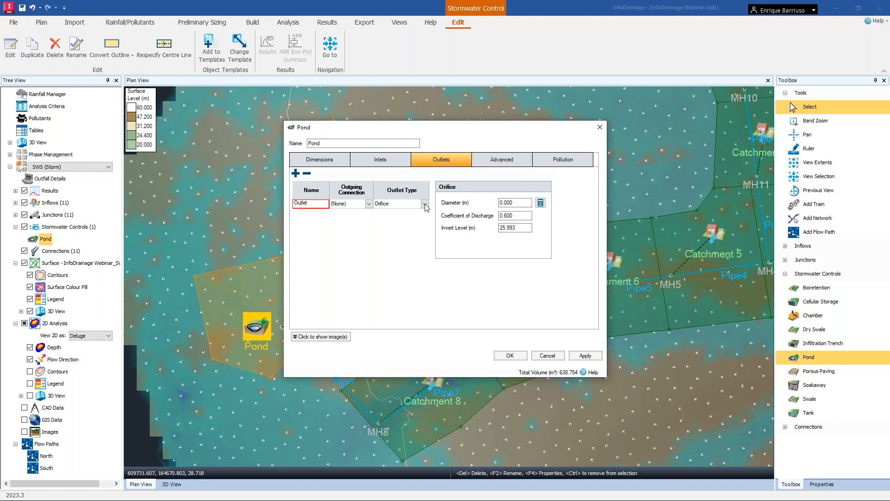
left_click(425, 204)
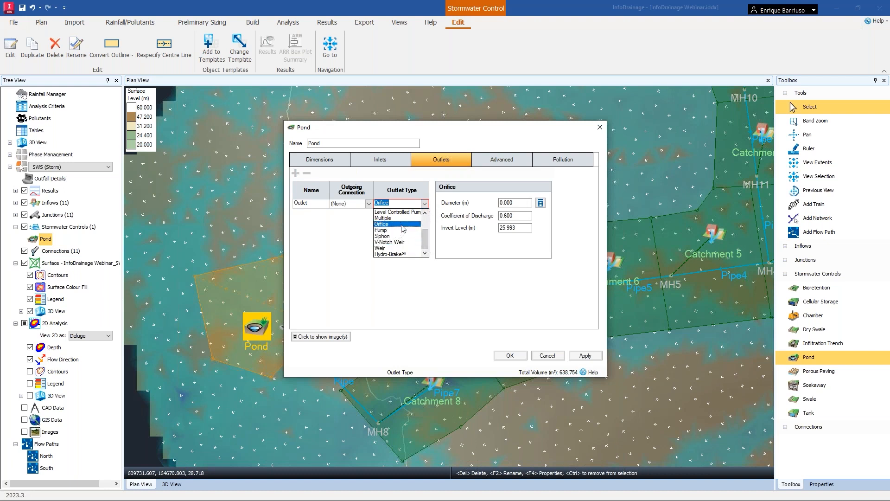
scroll(423, 234, "up", 2)
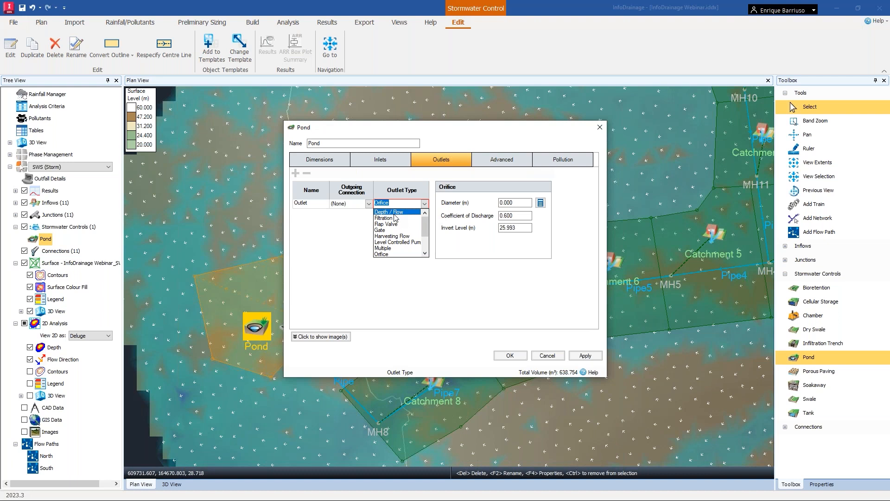
scroll(422, 232, "down", 2)
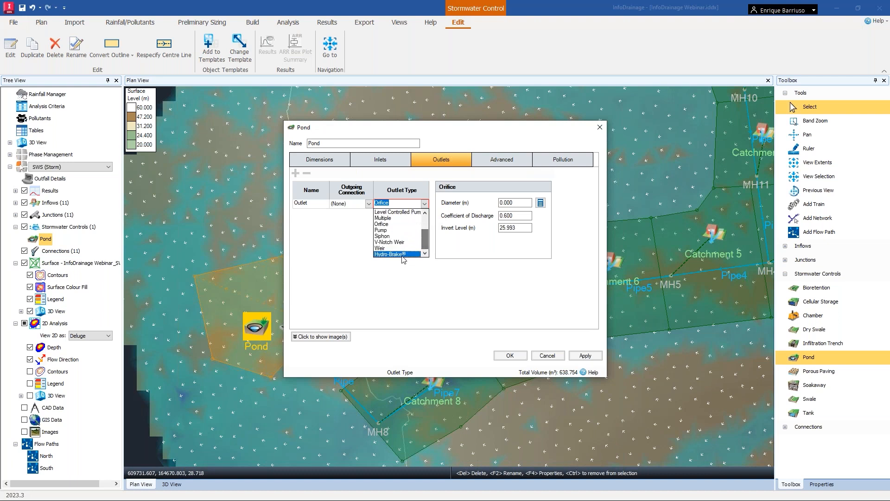
left_click(400, 254)
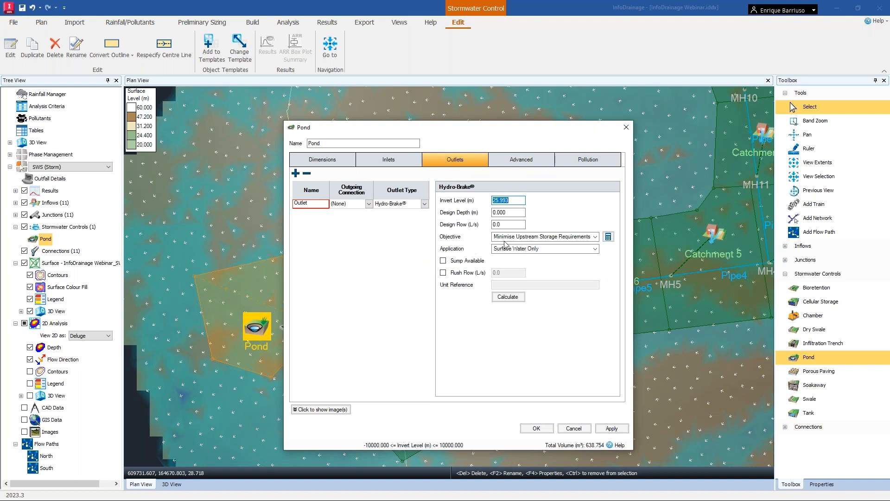
Set the Hydro-Brake® design depth to 1.2 m and design flow to 10 L/s, calculate the unit and apply.
left_click(517, 212)
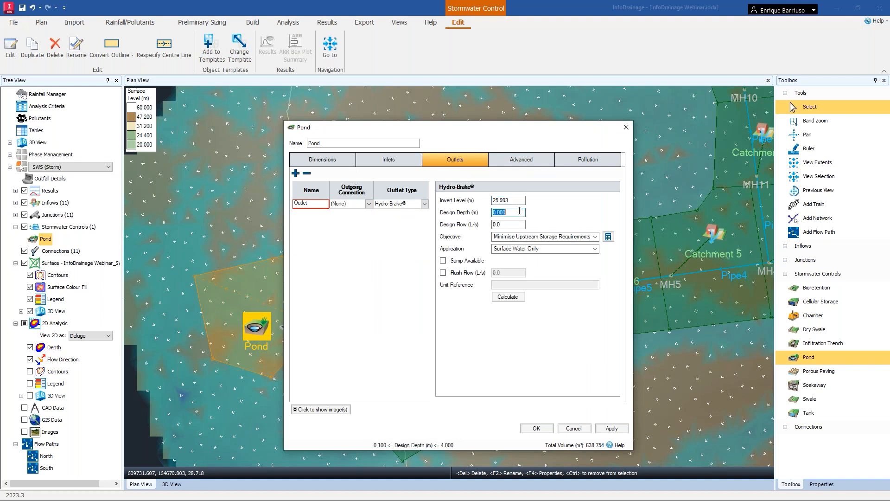
type("1.2")
left_click(516, 225)
type("1")
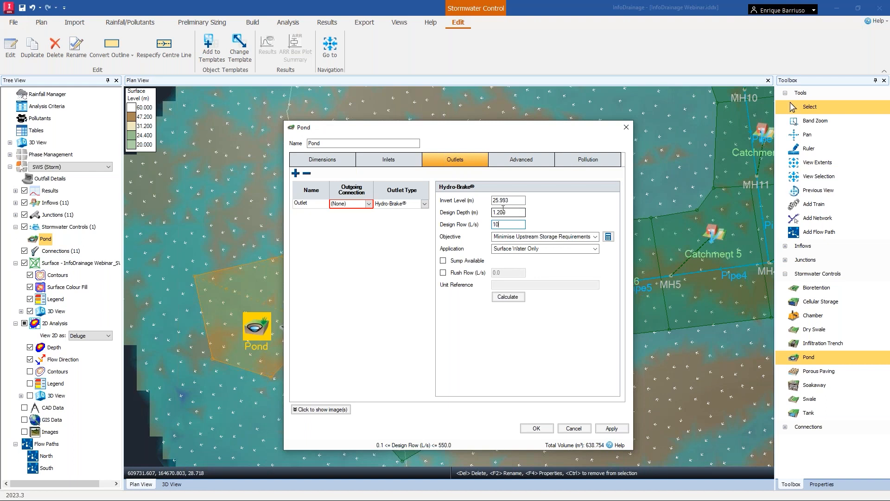
left_click(581, 237)
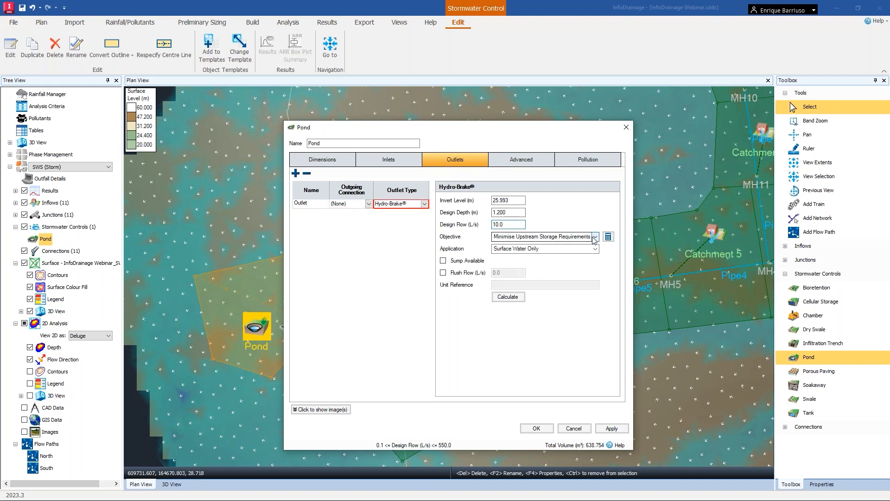
left_click(594, 237)
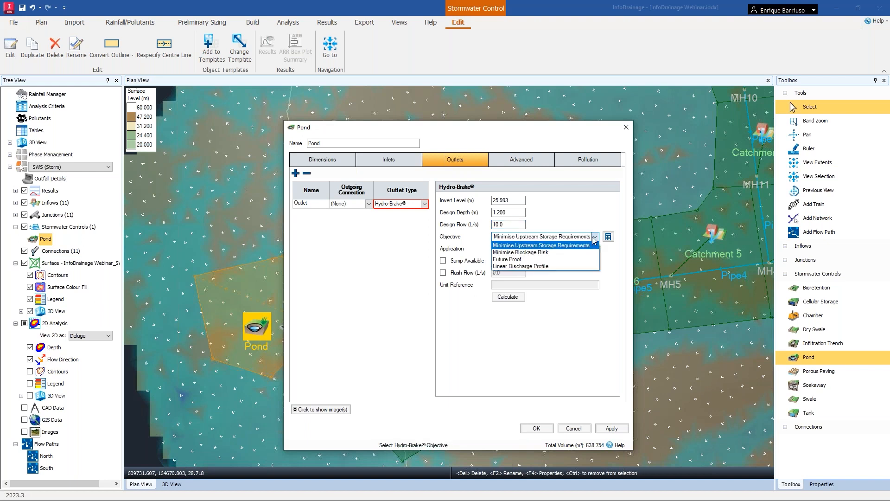
left_click(594, 237)
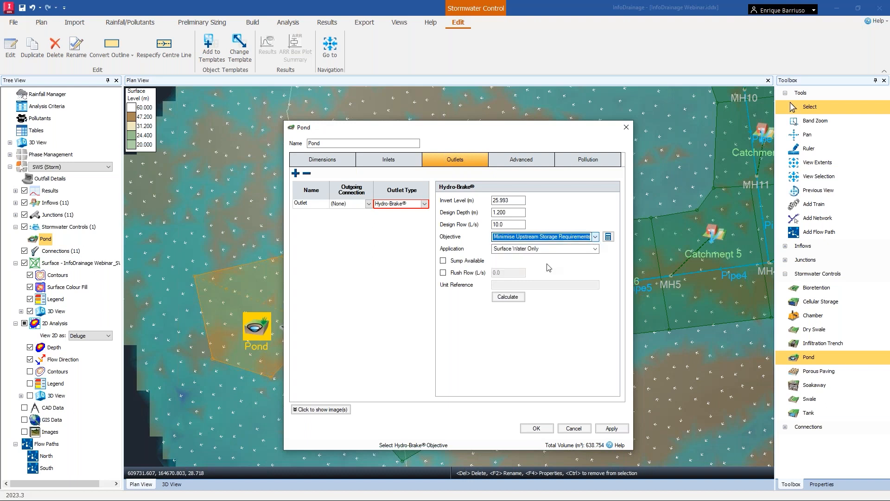
left_click(508, 297)
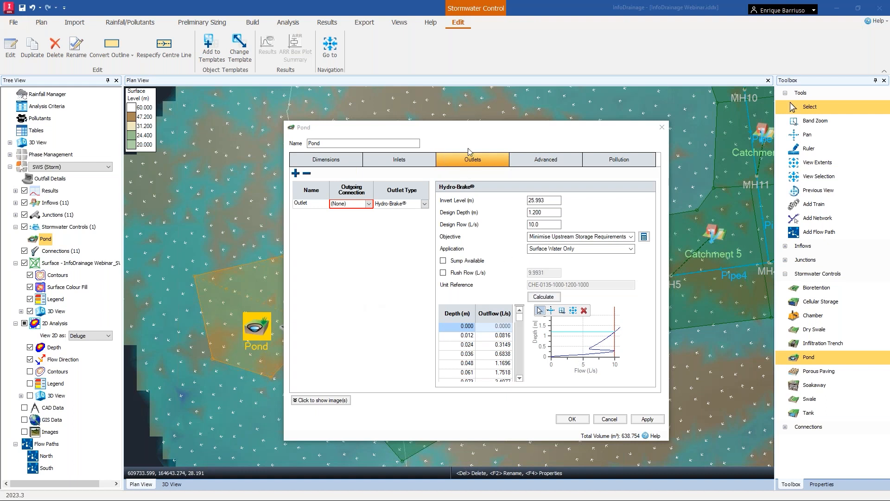
left_click_drag(406, 128, 528, 94)
left_click(690, 386)
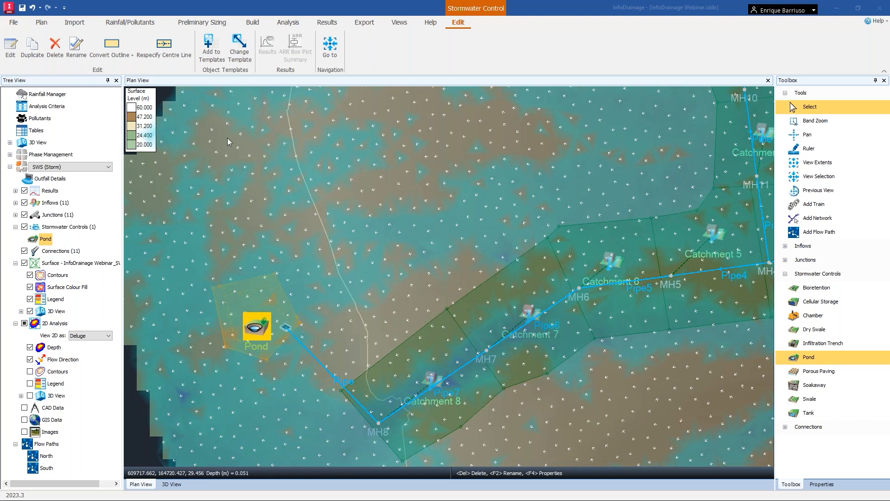
Review the analysis criteria and the rainfall return periods in the Rainfall Manager.
left_click(560, 148)
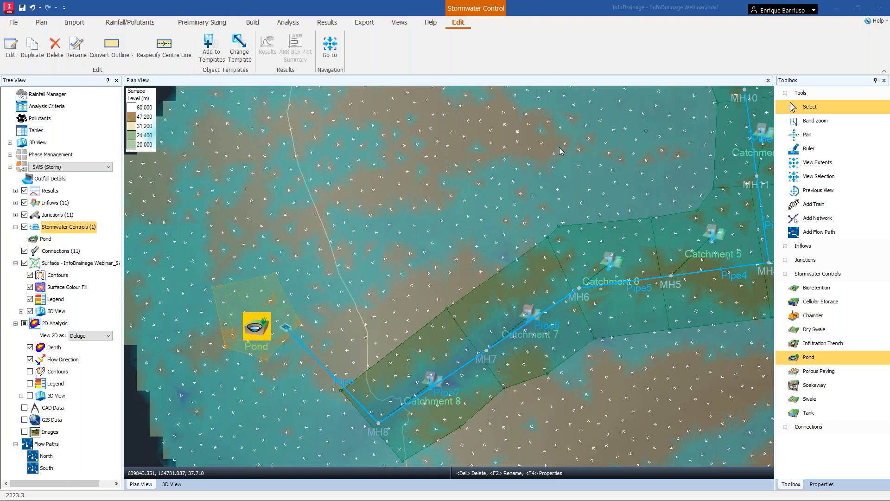
left_click(559, 146)
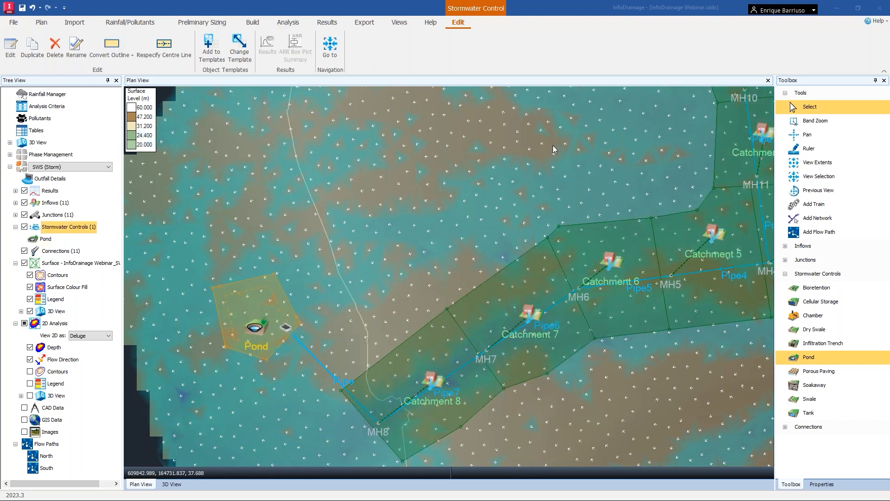
left_click(287, 23)
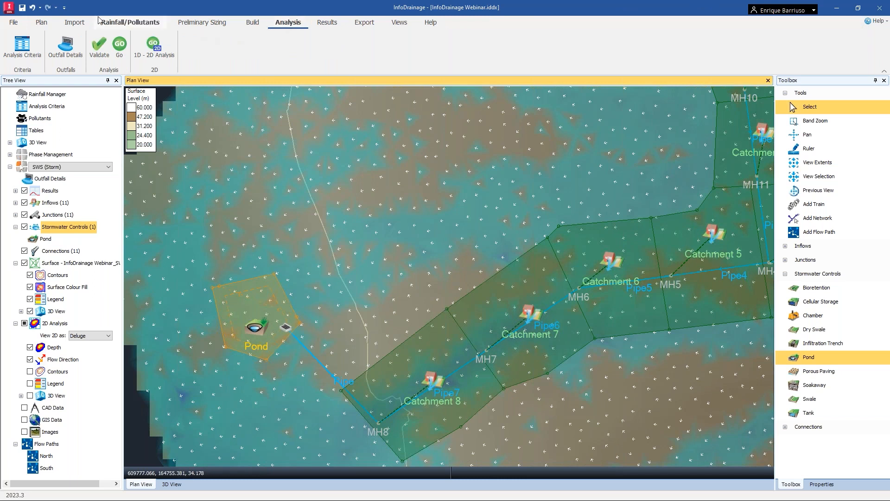
left_click(28, 55)
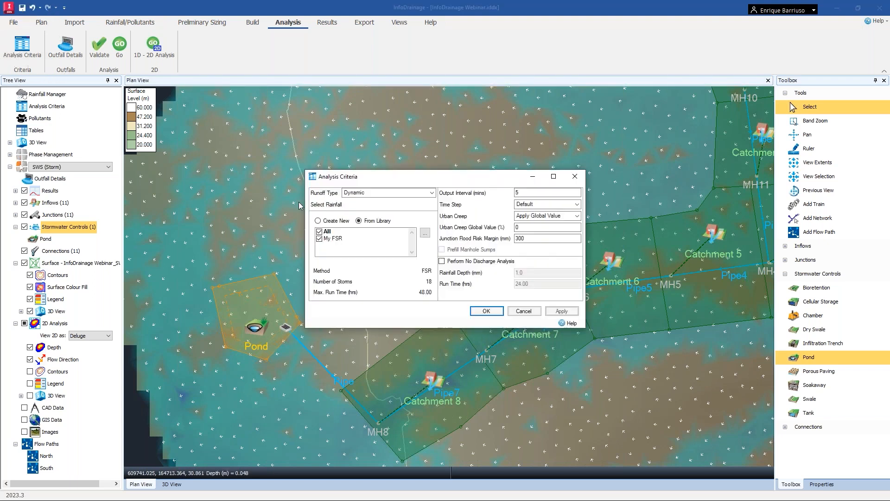
left_click(425, 234)
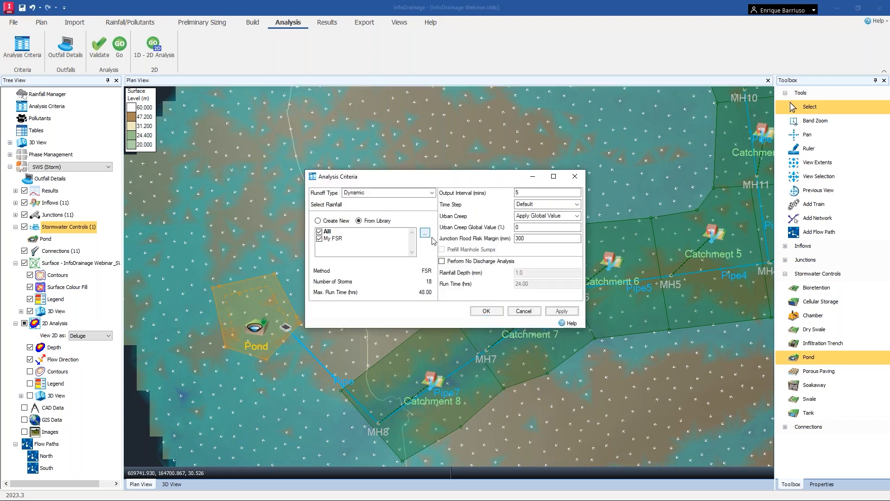
left_click(421, 181)
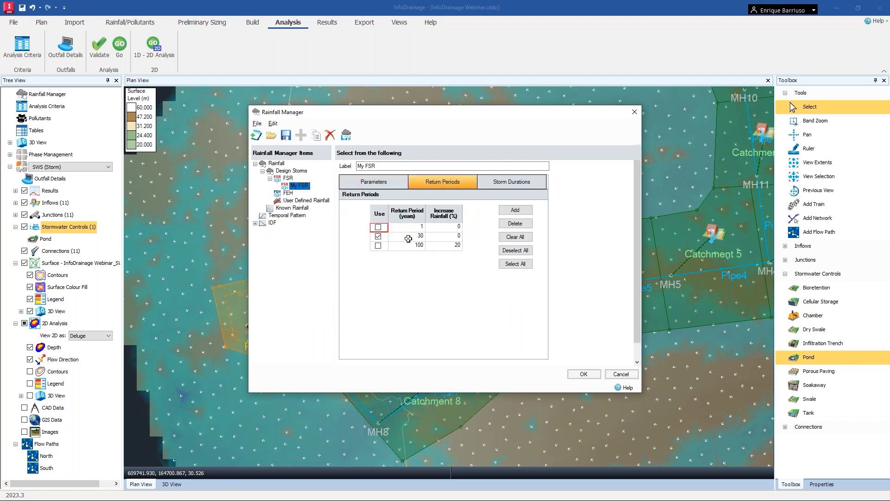
left_click(630, 375)
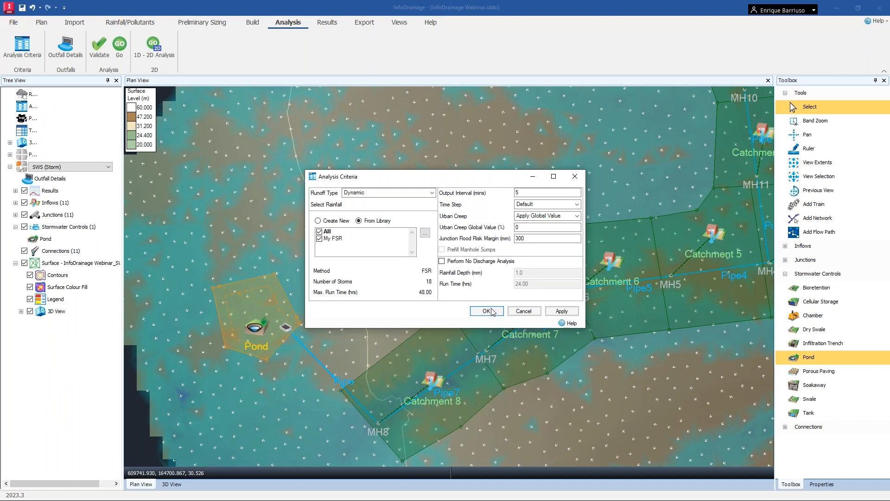
key("Return")
Validate the network and start the analysis.
left_click(100, 52)
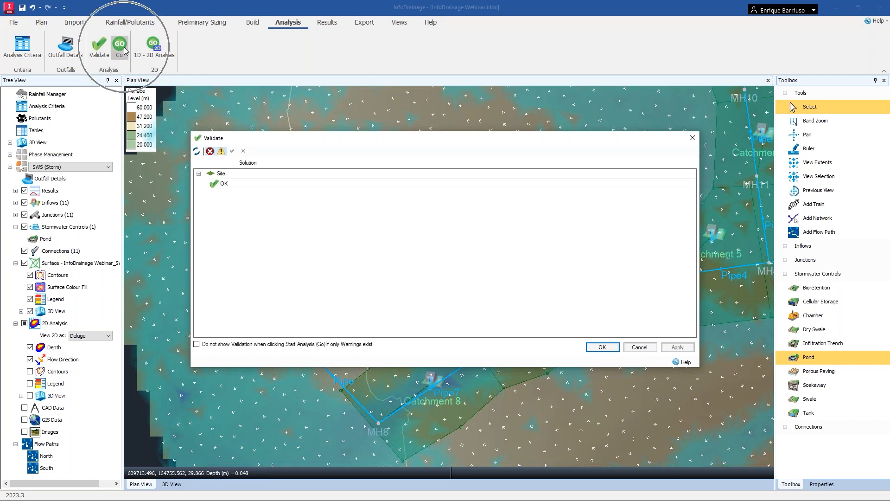
left_click(640, 347)
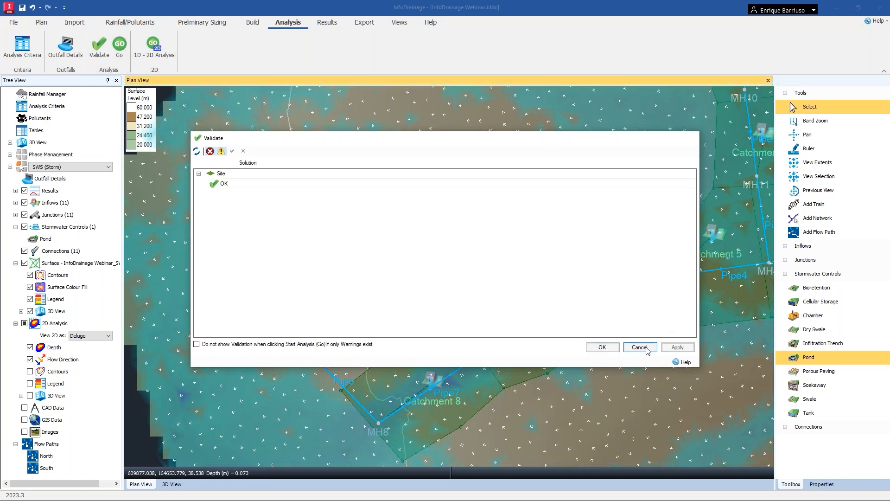
left_click(121, 49)
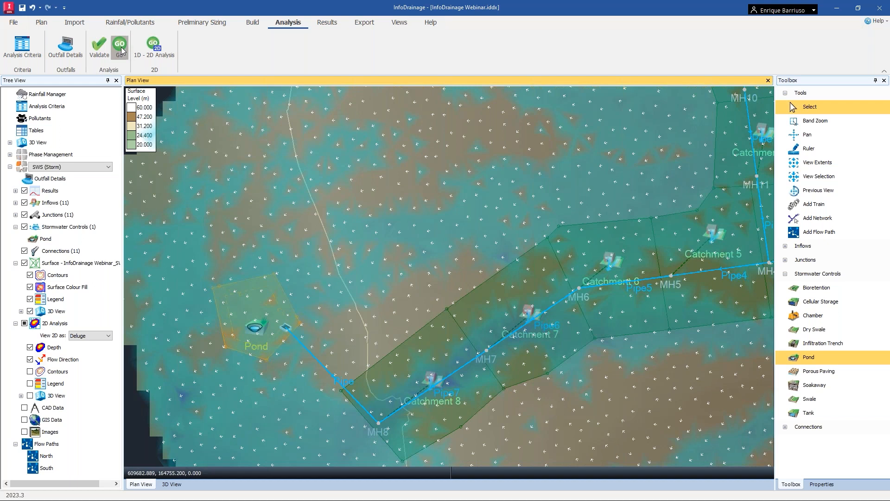
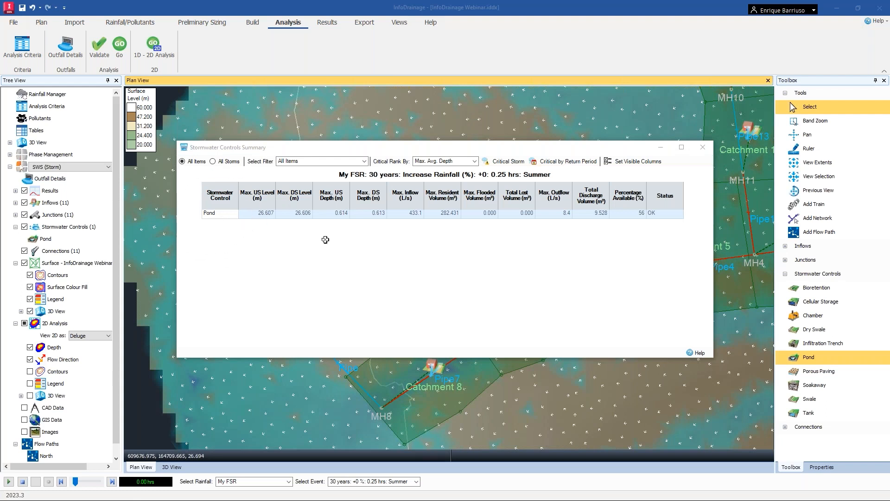
Show the critical storm per item in the stormwater controls summary and review the pond results.
left_click(505, 163)
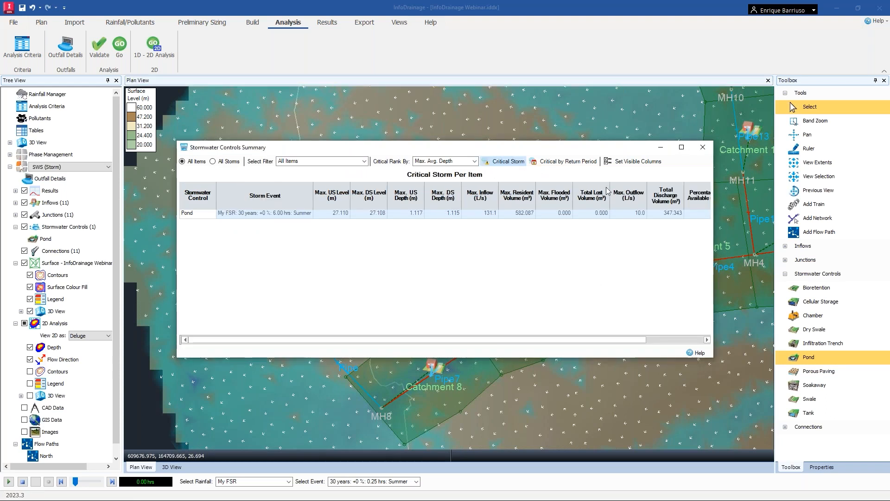
left_click_drag(608, 150, 541, 169)
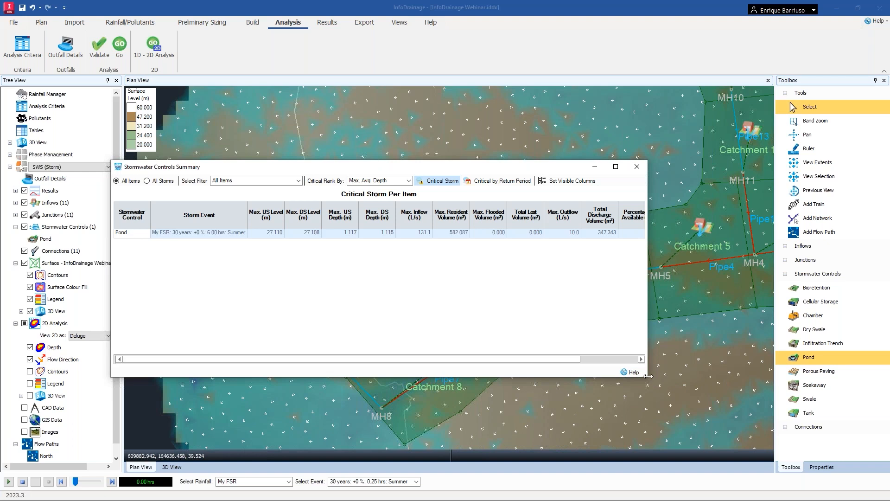
left_click_drag(647, 379, 761, 387)
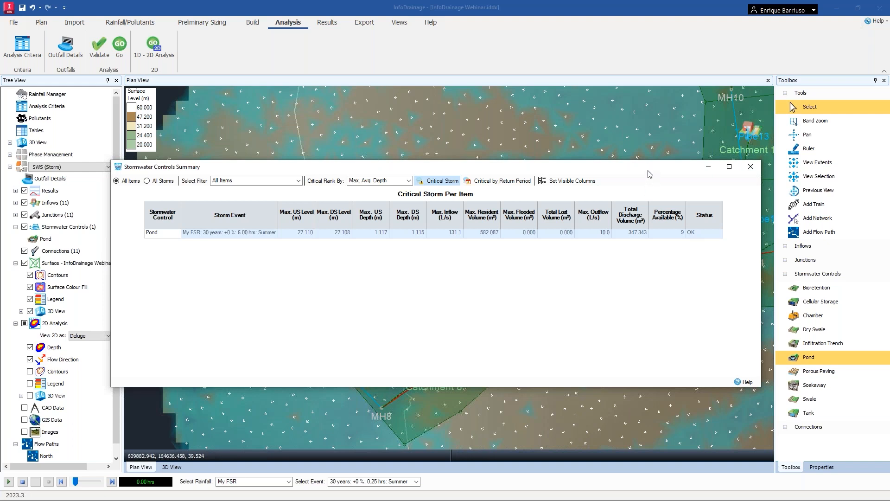
left_click(749, 170)
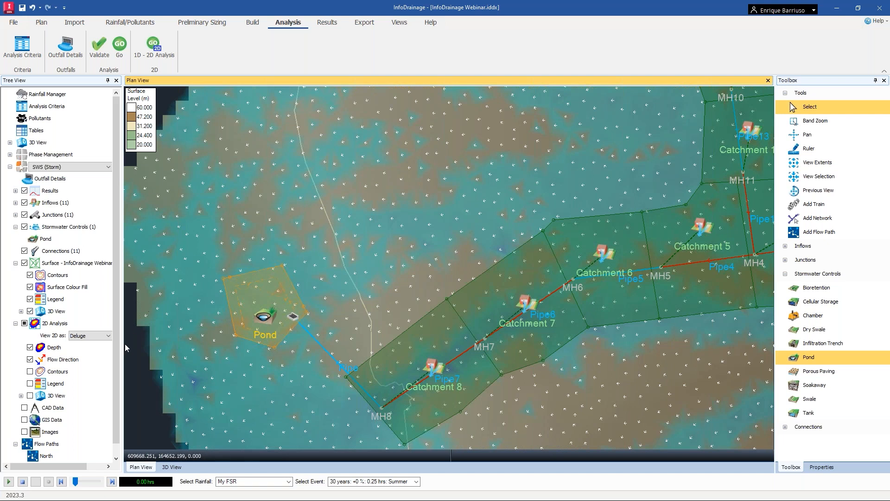
Open the connections summary and review the critical storm results for each pipe.
left_click(336, 26)
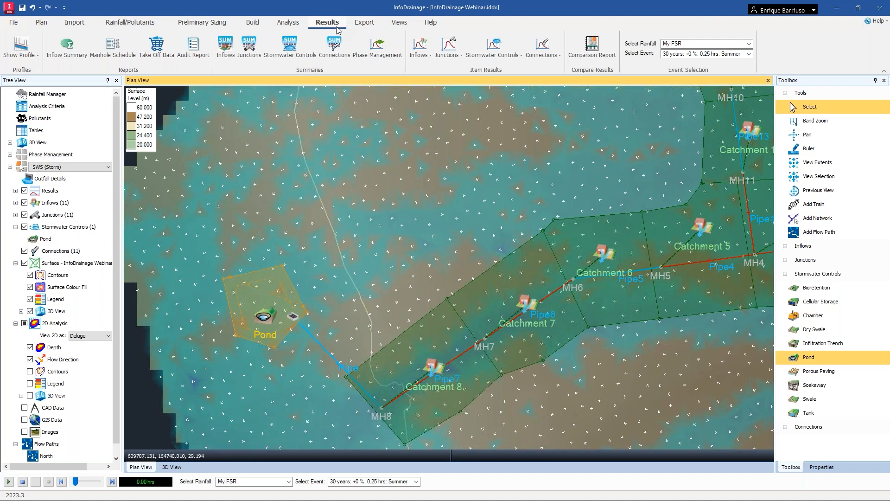
left_click(332, 52)
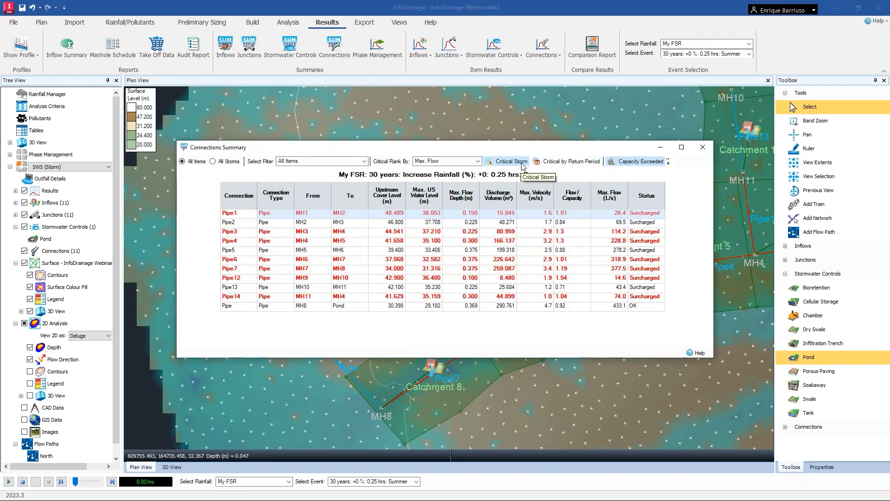
left_click(522, 164)
left_click_drag(605, 152, 526, 138)
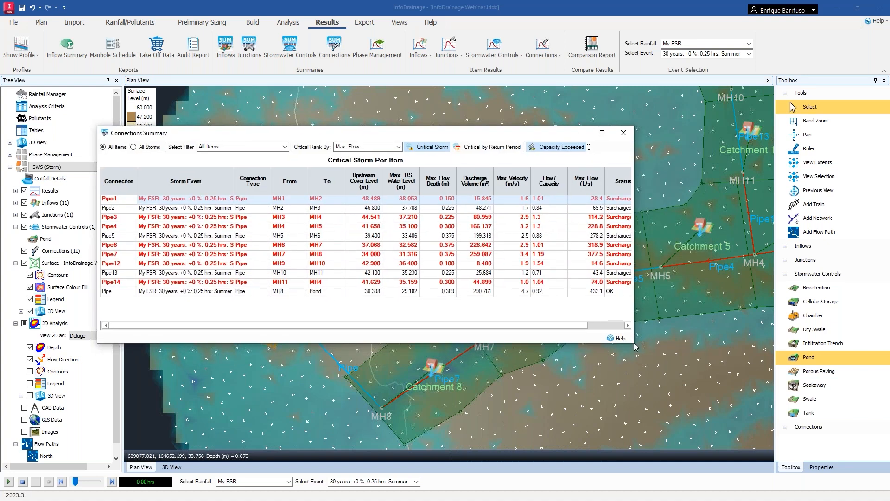
left_click_drag(635, 345, 724, 343)
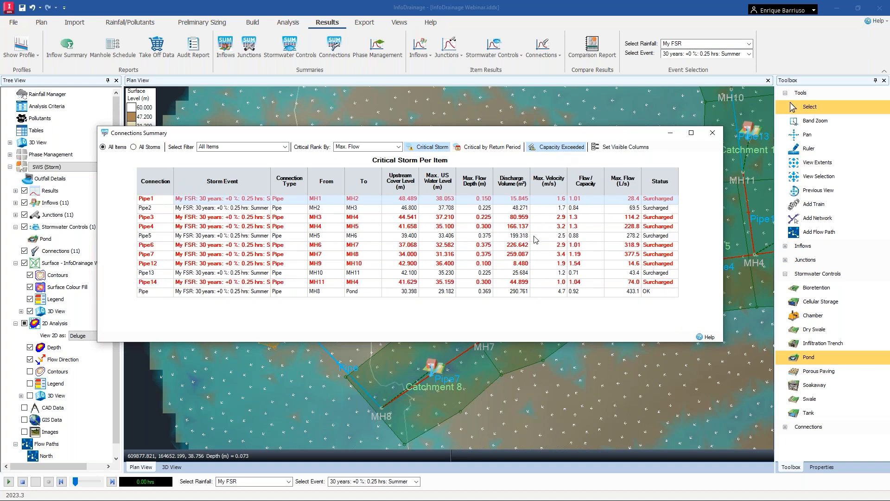
left_click(712, 132)
In the analysis criteria, set the My FSR rainfall to use only the 100-year return period.
scroll(445, 207, "down", 5)
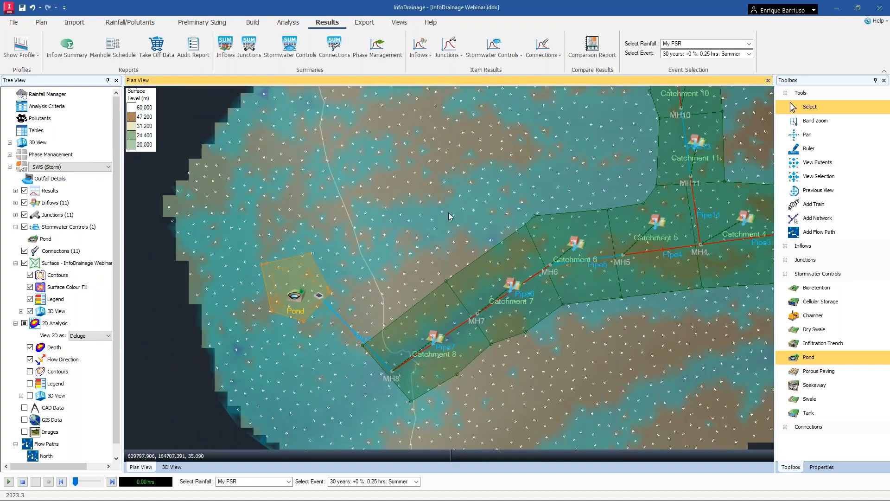
middle_click_drag(487, 227, 382, 304)
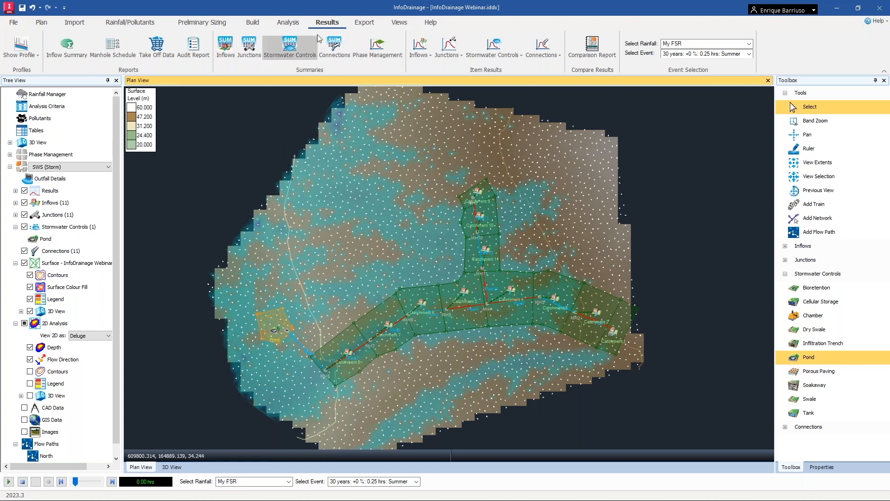
left_click(295, 26)
left_click(26, 55)
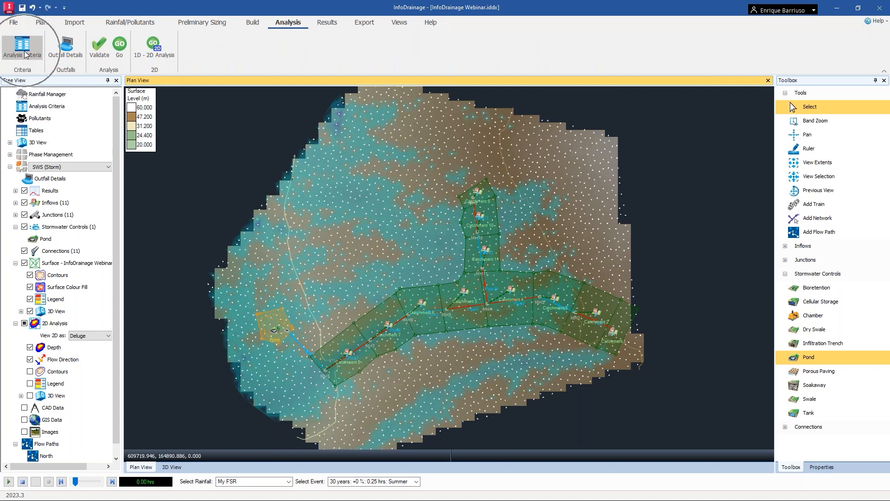
left_click(25, 55)
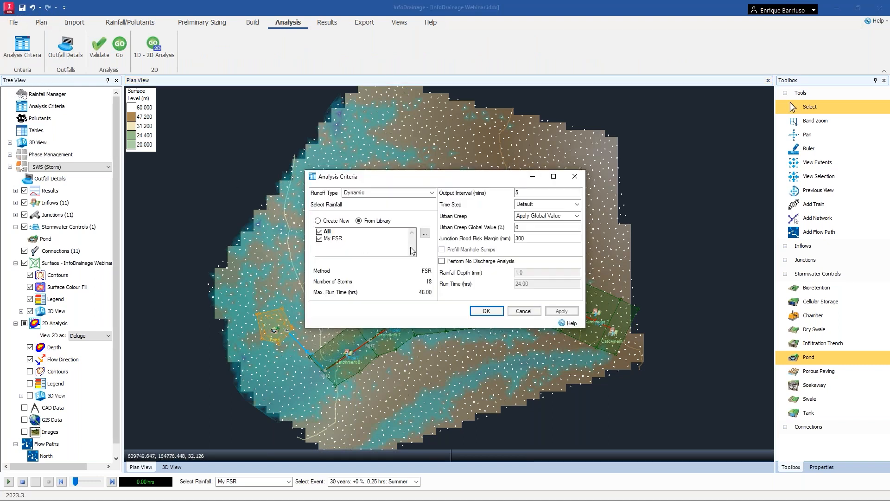
left_click(425, 234)
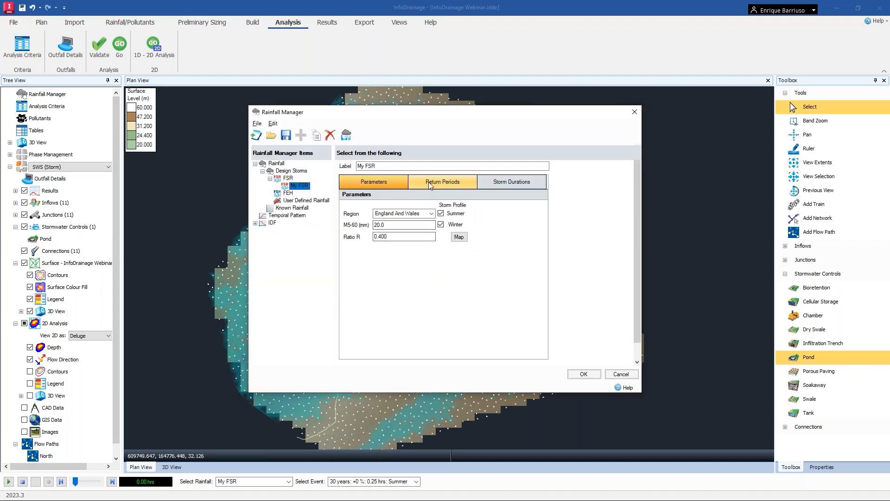
left_click(429, 185)
left_click(378, 245)
left_click(378, 236)
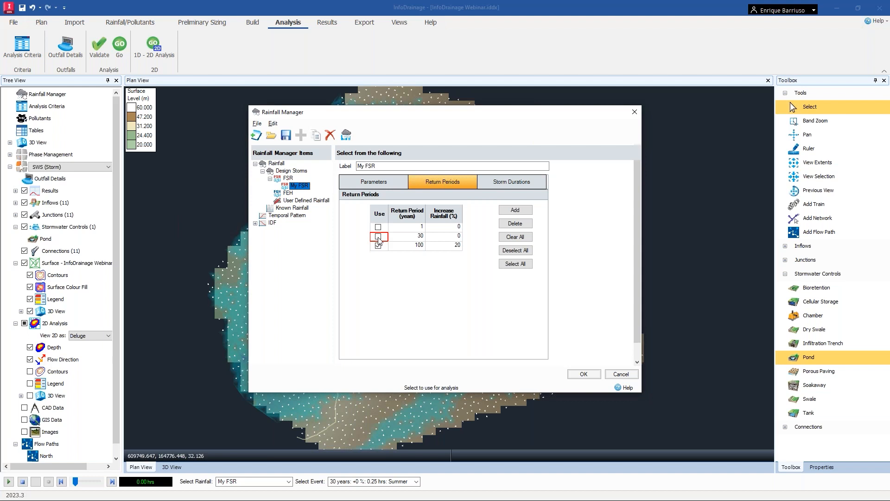
left_click(583, 374)
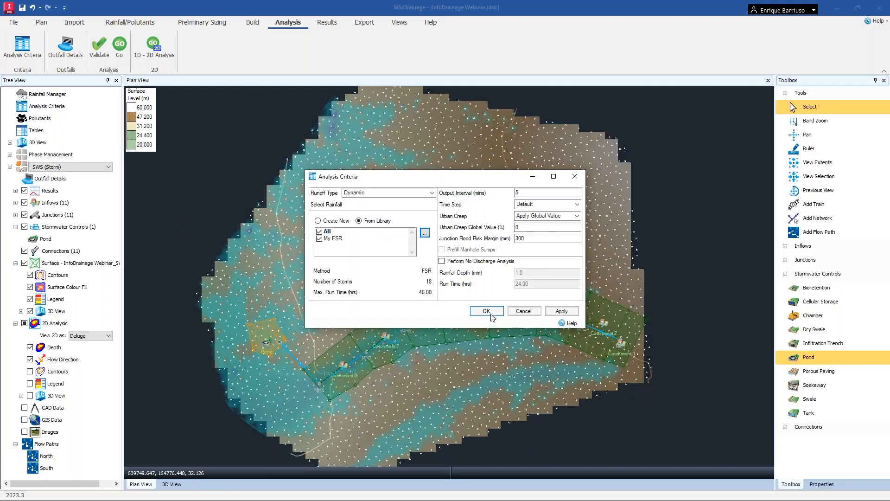
left_click(486, 311)
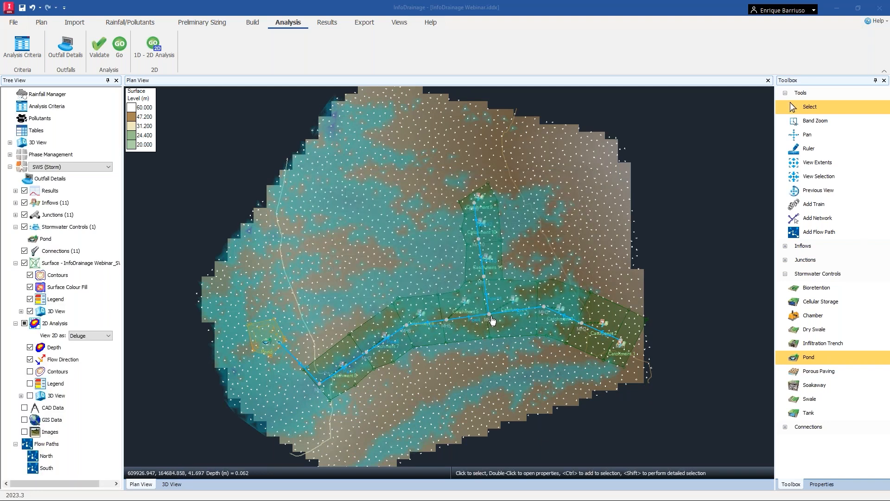
Open the 1D-2D analysis criteria, set the minimum element area to 5.00 m² and choose My FSR rainfall.
left_click(156, 48)
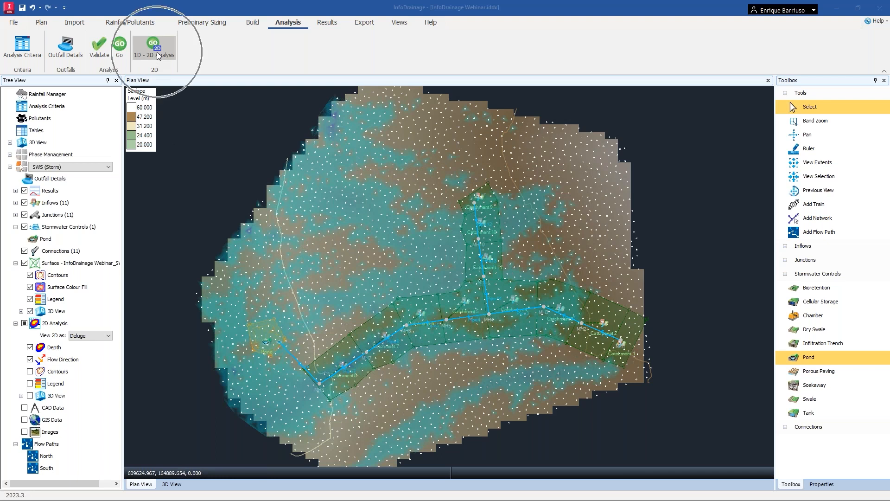
left_click(157, 56)
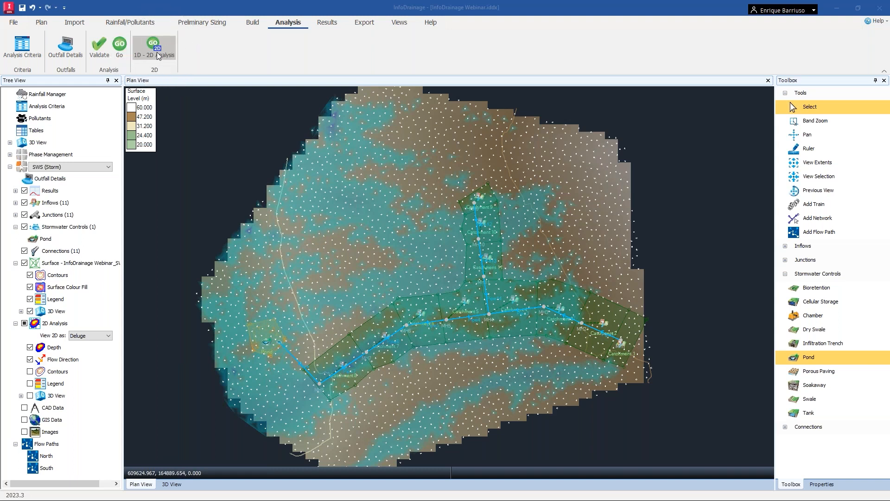
left_click(157, 55)
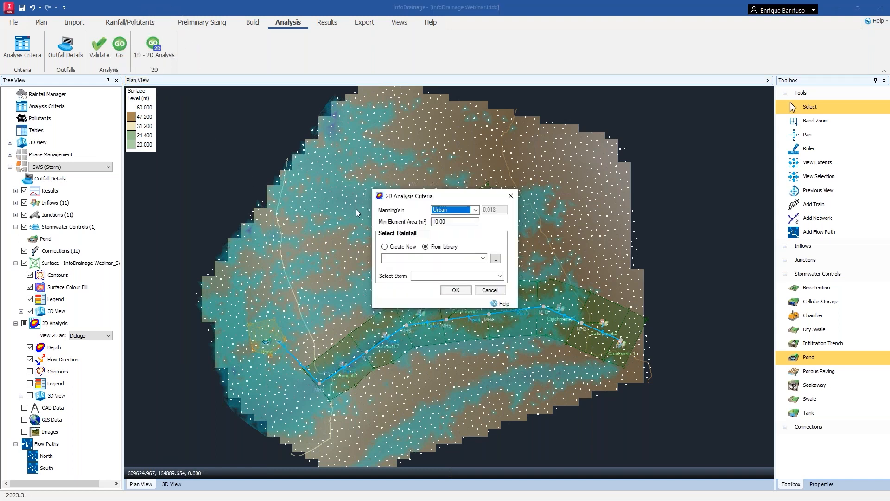
left_click(457, 221)
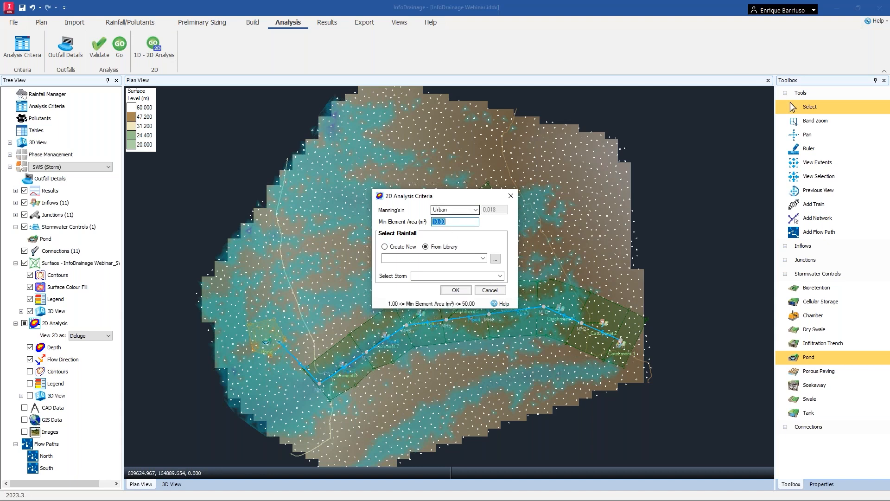
type("5")
left_click(484, 258)
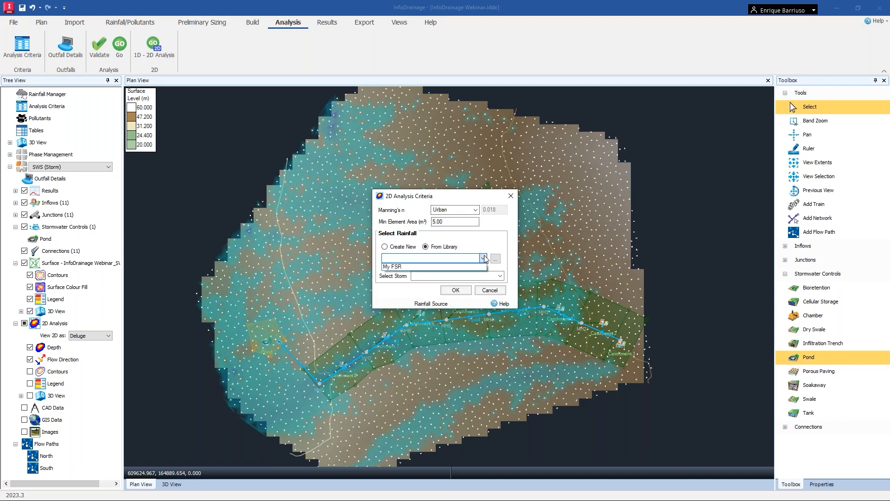
left_click(427, 267)
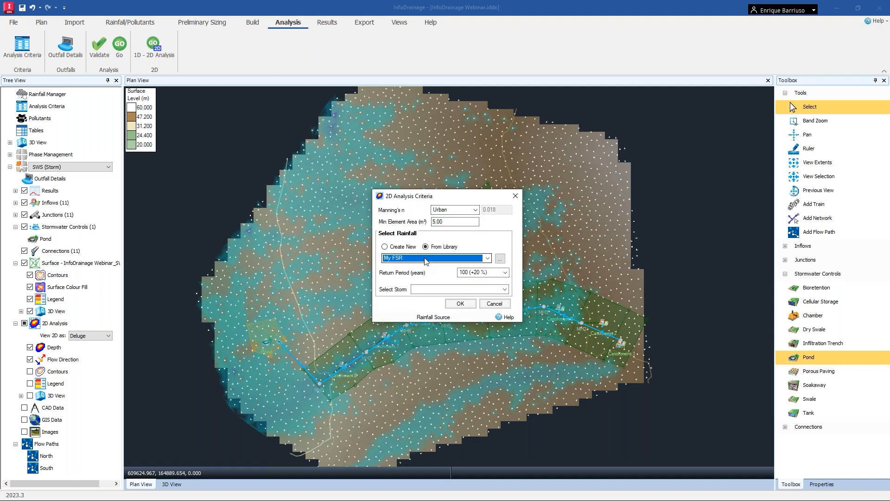
Choose the 100 (+20 %) return period and the 100 years: +20 %: 0.25 hrs: Summer storm, then run the 2D analysis.
left_click(500, 275)
left_click(498, 279)
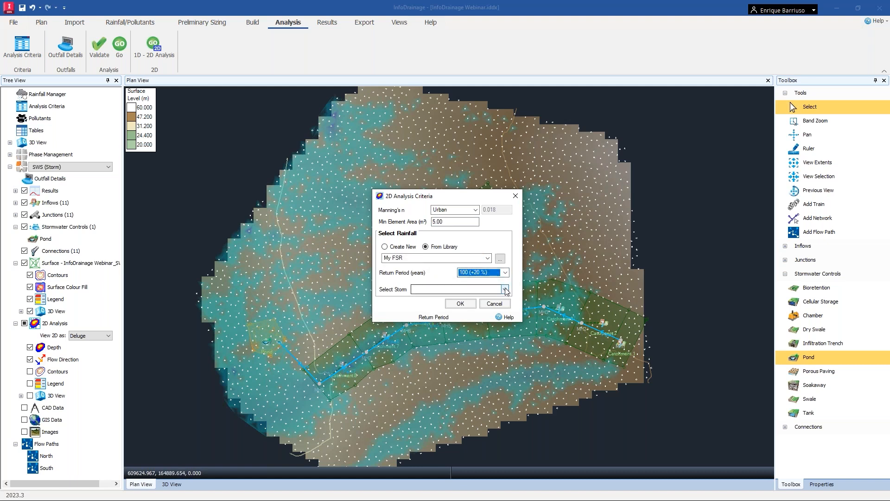
left_click(506, 290)
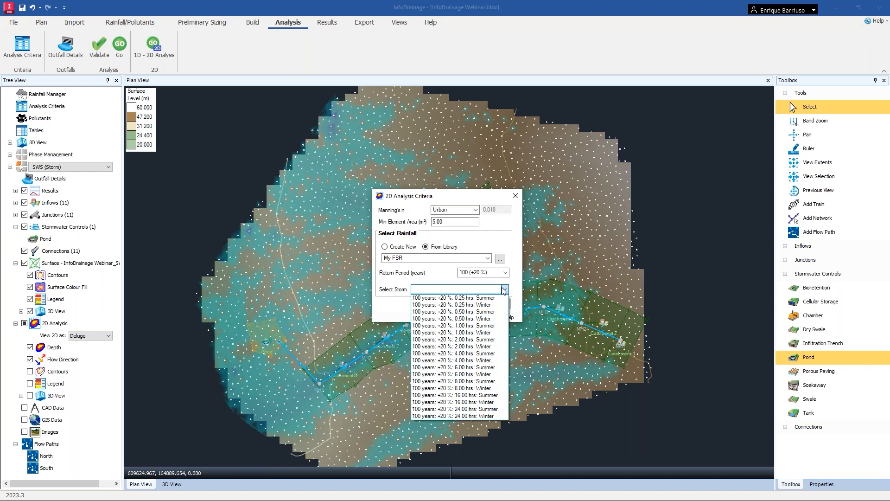
left_click(475, 299)
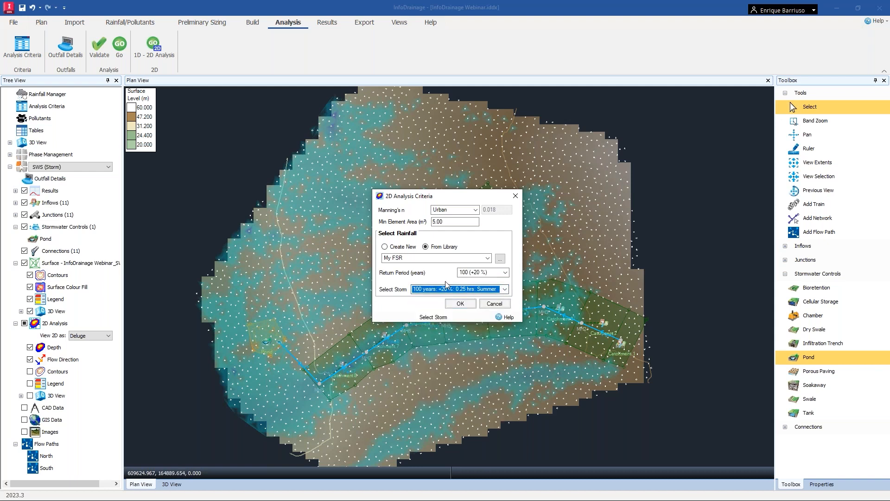
left_click(461, 304)
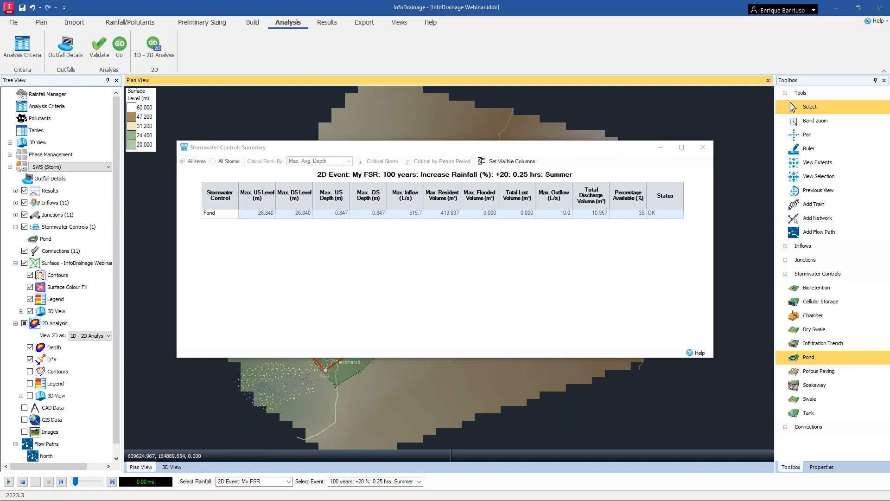
left_click(230, 217)
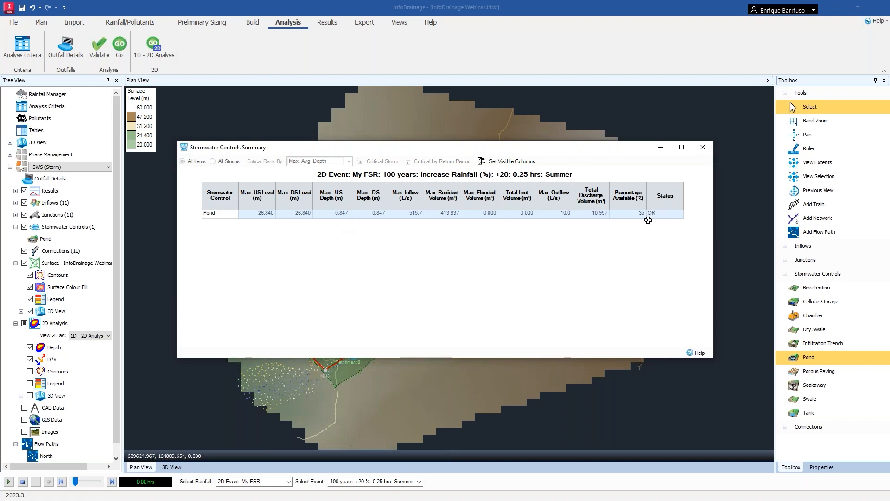
left_click(703, 147)
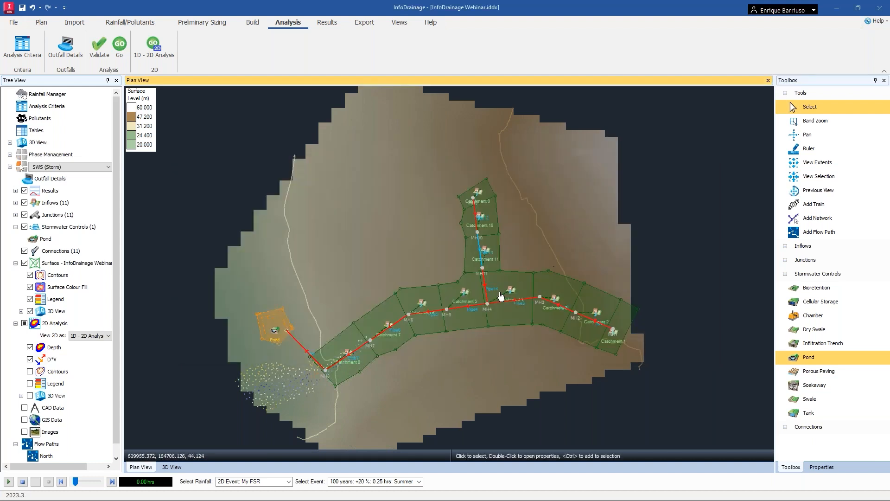
In the 2D depth display settings, turn off Restrict to Minimum and set the minimum depth to 0.
scroll(307, 367, "up", 1)
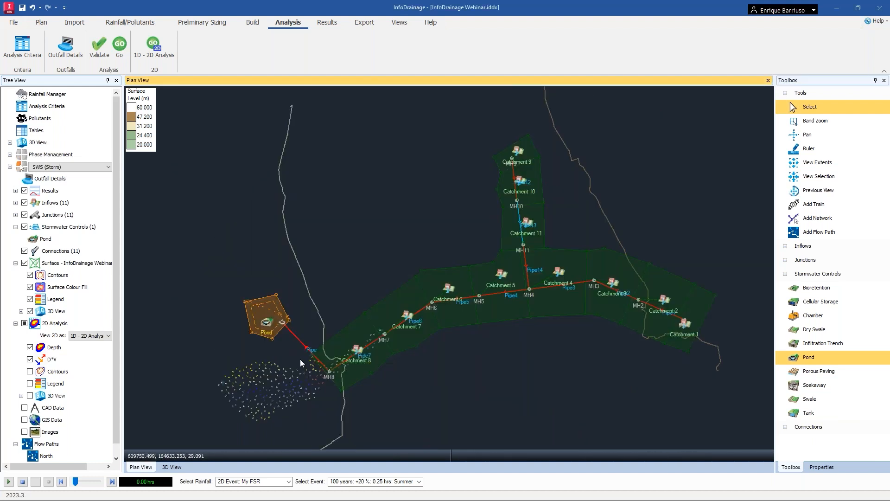
middle_click_drag(300, 360, 364, 328)
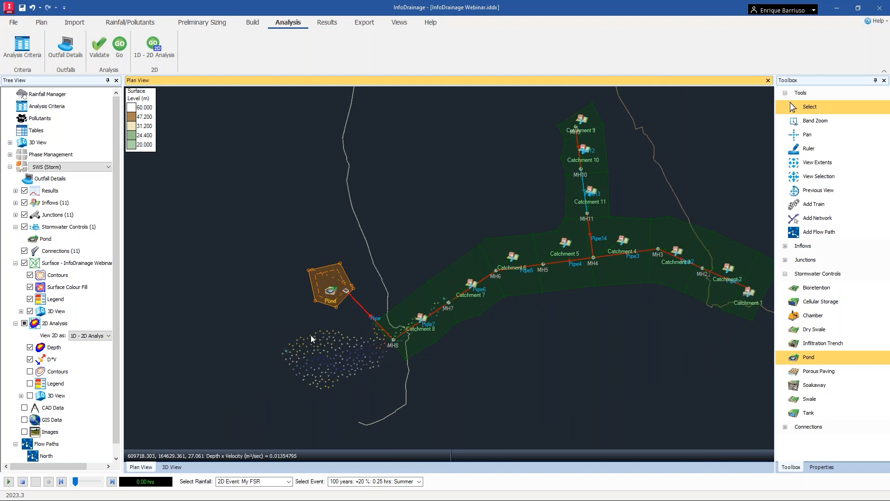
right_click(60, 323)
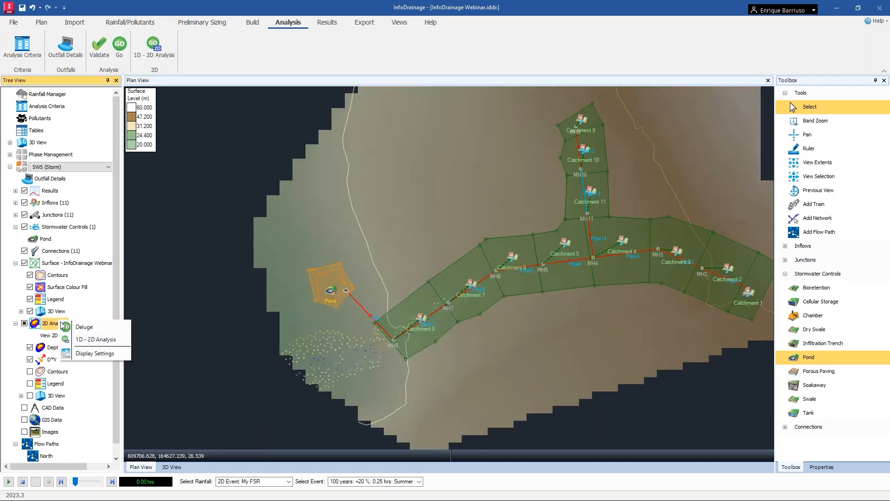
left_click(89, 354)
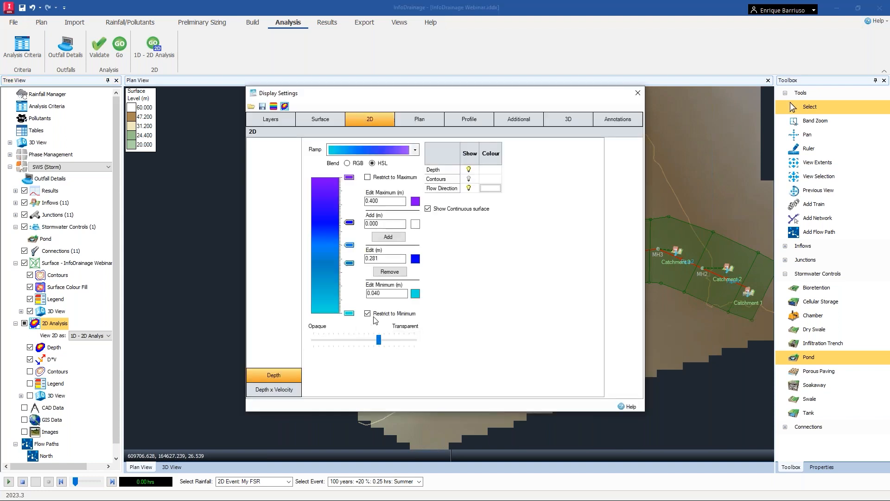
left_click_drag(518, 97, 768, 88)
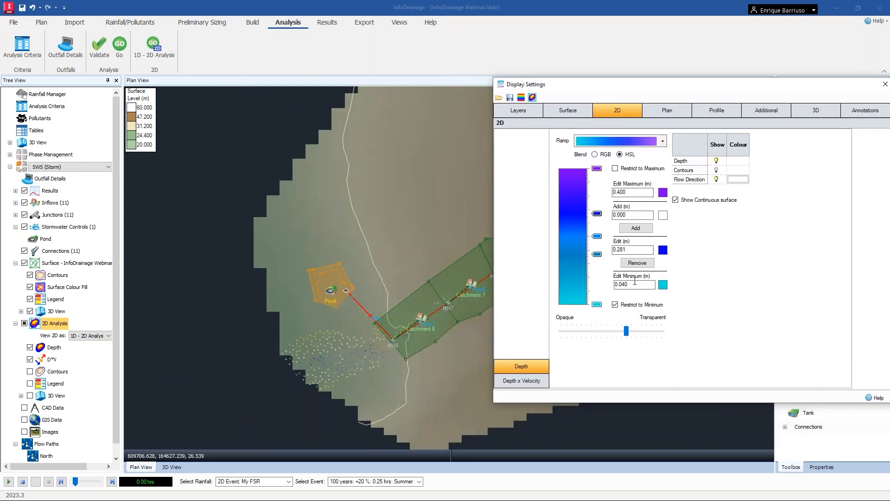
left_click(616, 305)
left_click(649, 284)
double_click(654, 284)
type("0")
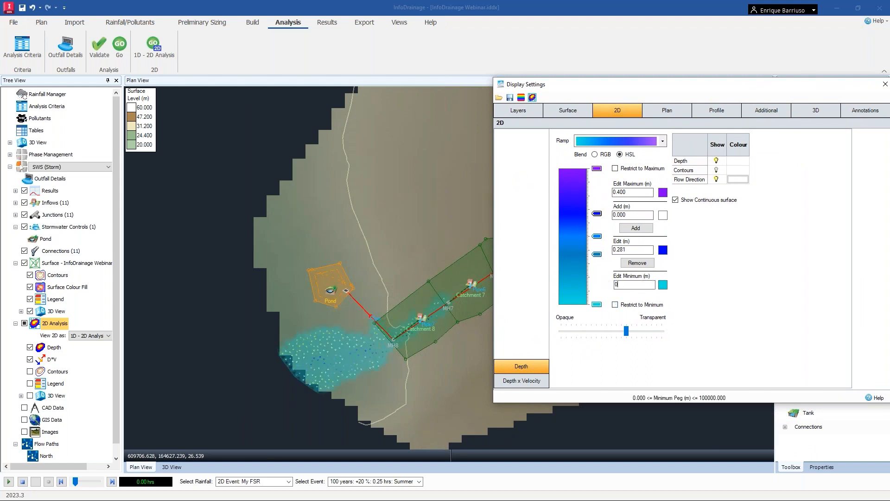
left_click(632, 192)
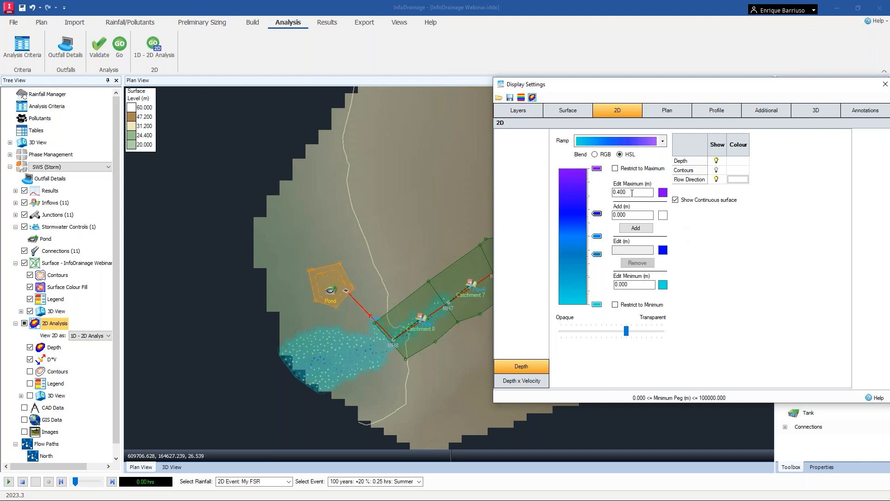
Set the maximum of the 2D depth colour ramp to 0.1 m.
type("0.1")
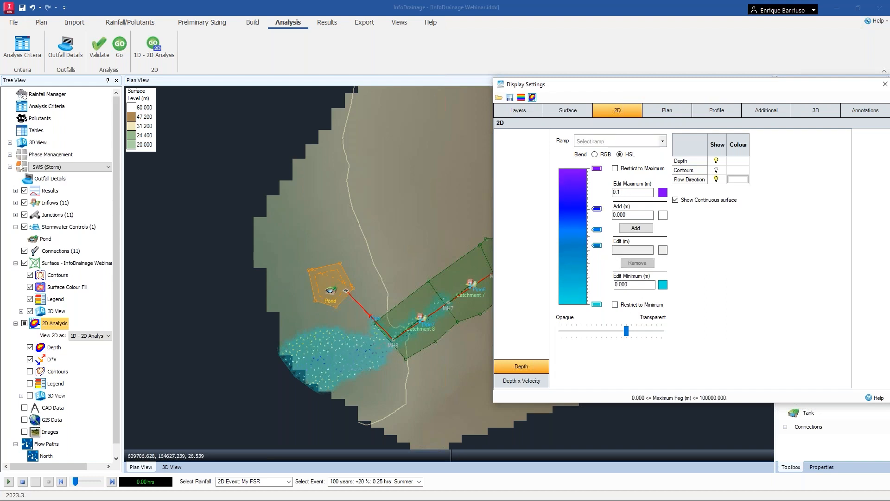
left_click(634, 284)
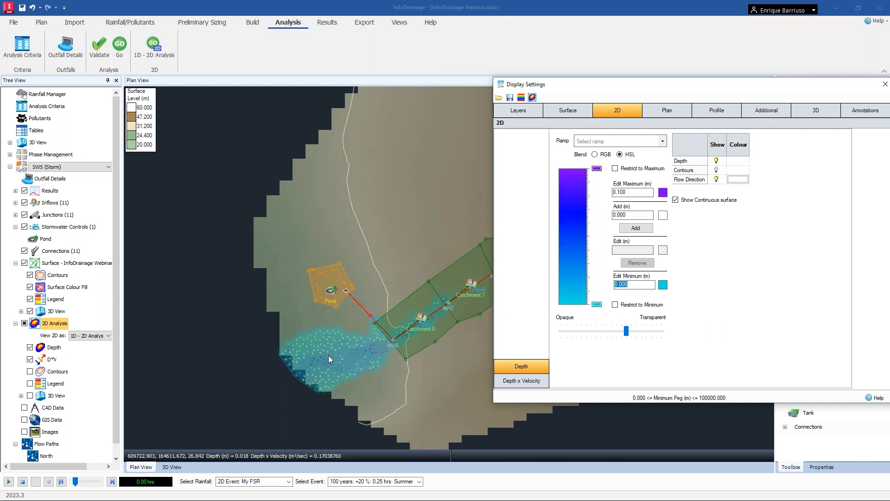
Switch to the Depth x Velocity display, set its maximum to 0.30 m²/sec, and close the display settings.
left_click(530, 381)
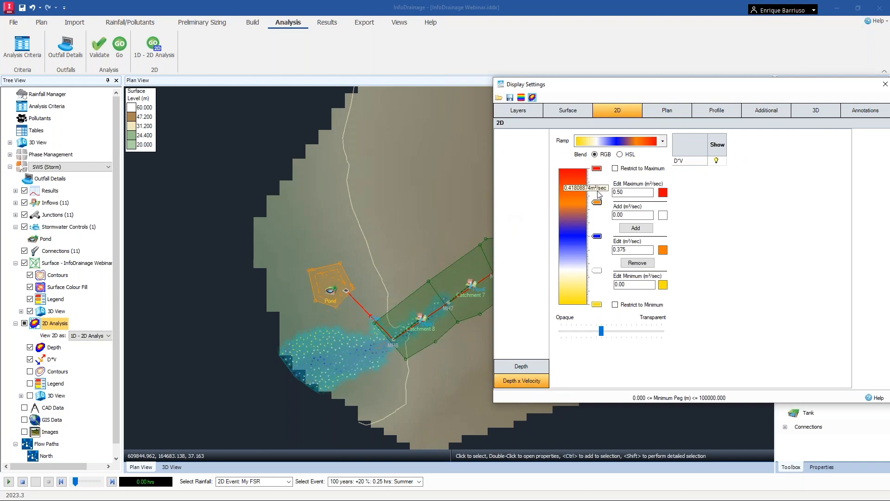
left_click(638, 193)
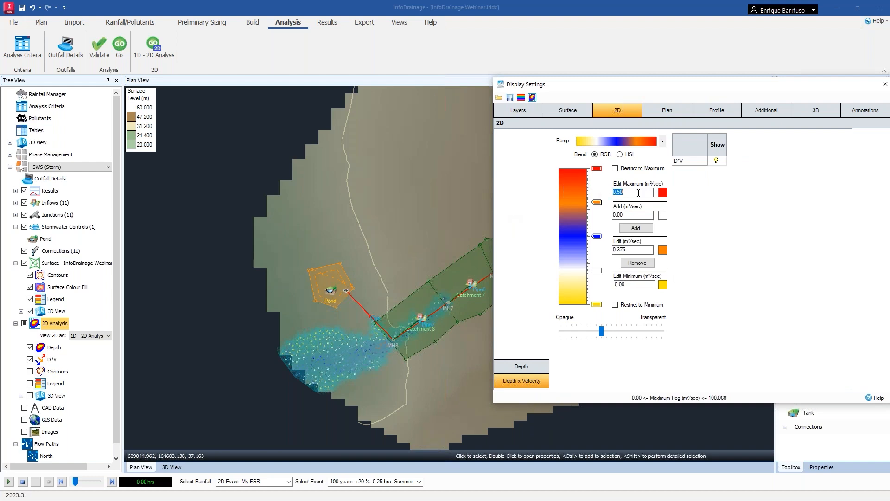
key("BackSpace")
key("BackSpace")
key("BackSpace")
double_click(644, 285)
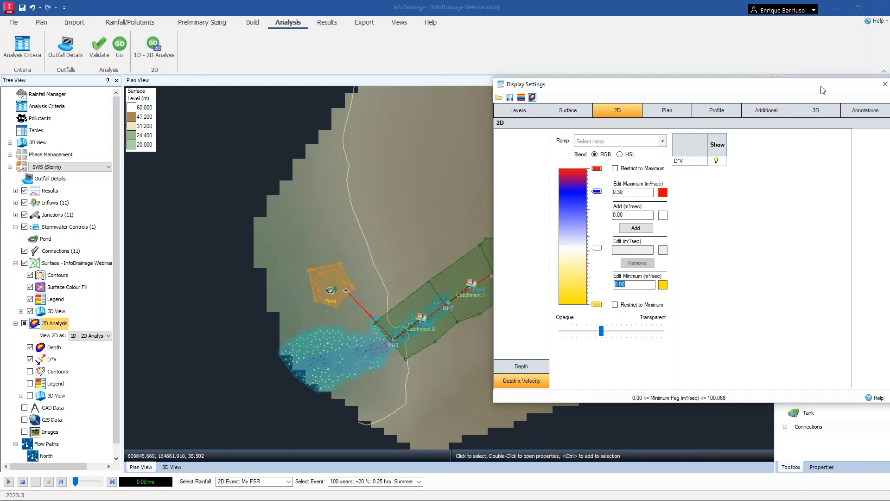
left_click_drag(784, 92, 750, 93)
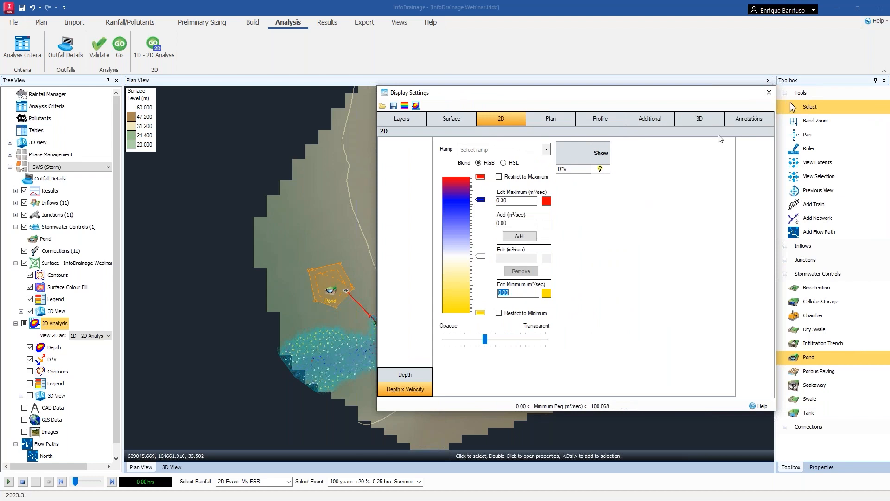
left_click(801, 83)
Turn on the legend for the 2D analysis results in the plan view.
scroll(541, 195, "down", 2)
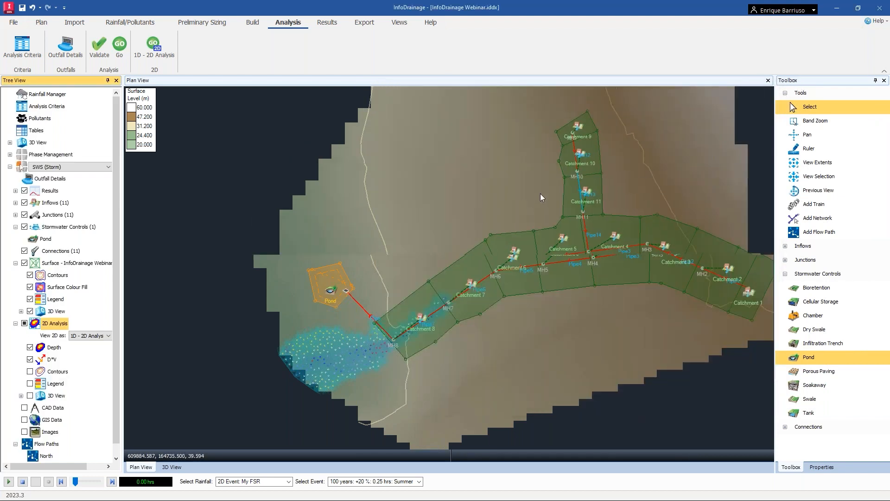
middle_click_drag(449, 231, 401, 256)
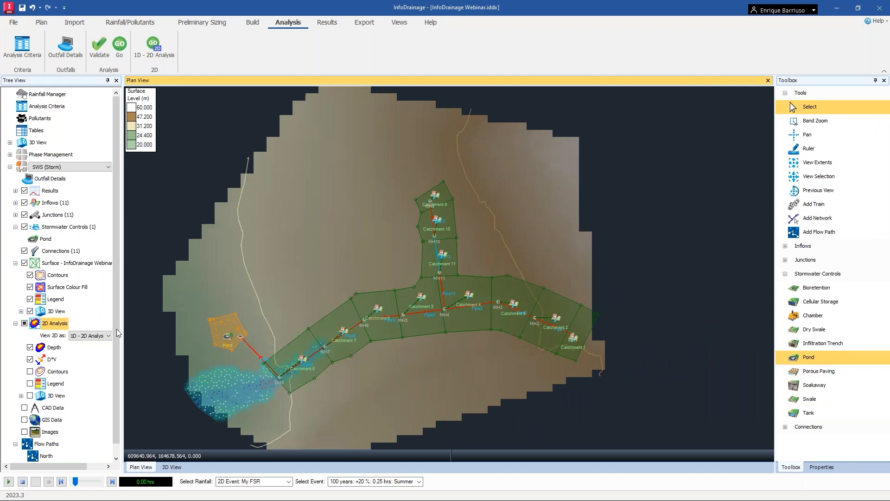
left_click(30, 383)
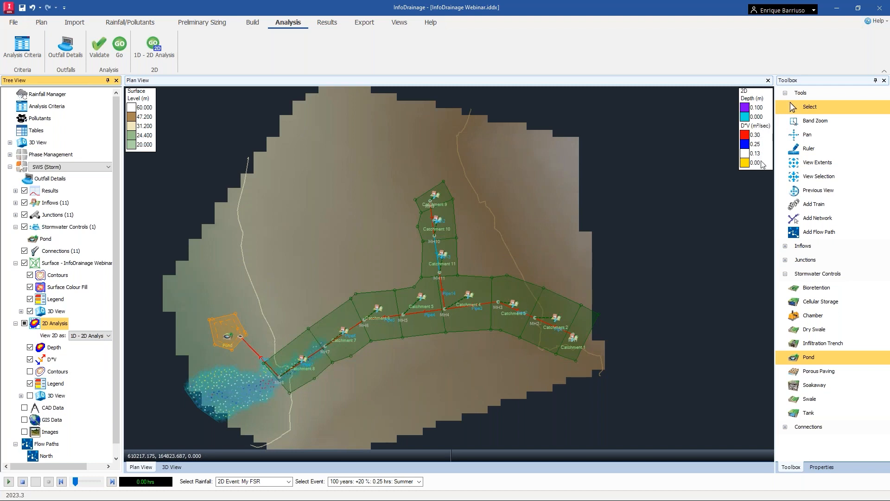
Inspect the 2D flood extent around MH8 and the pond at closer zoom.
scroll(257, 378, "up", 5)
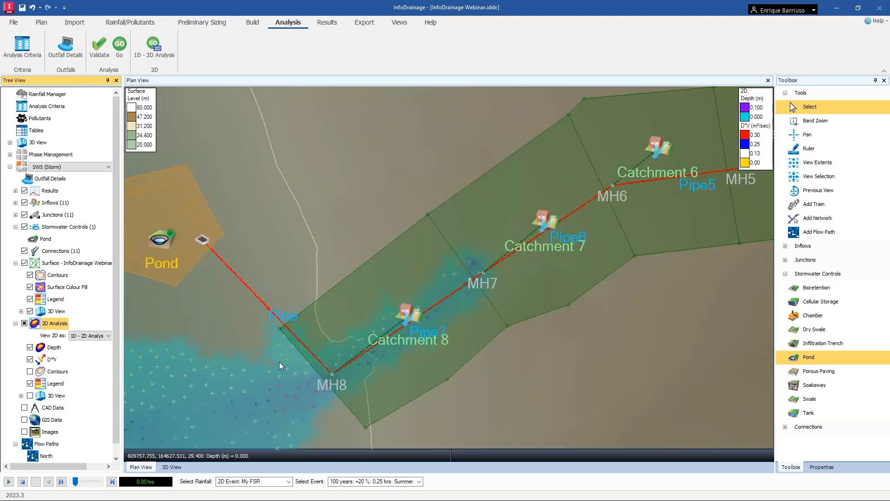
middle_click_drag(279, 362, 437, 279)
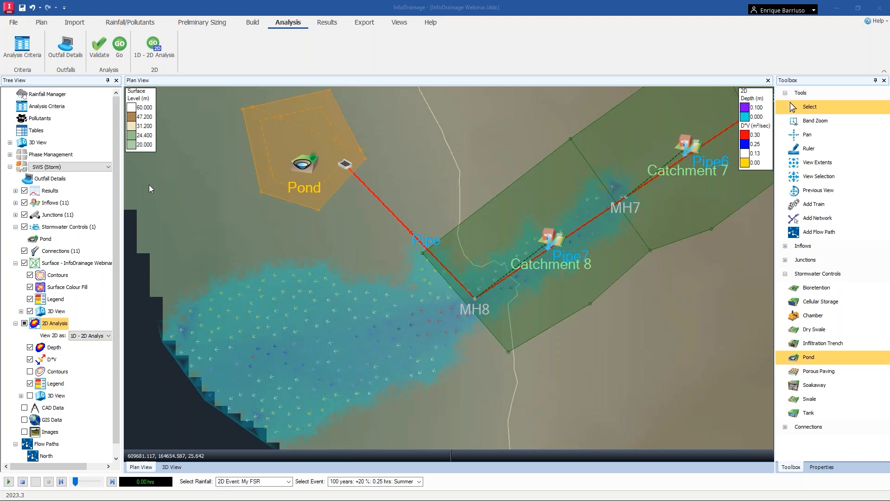
scroll(527, 207, "down", 4)
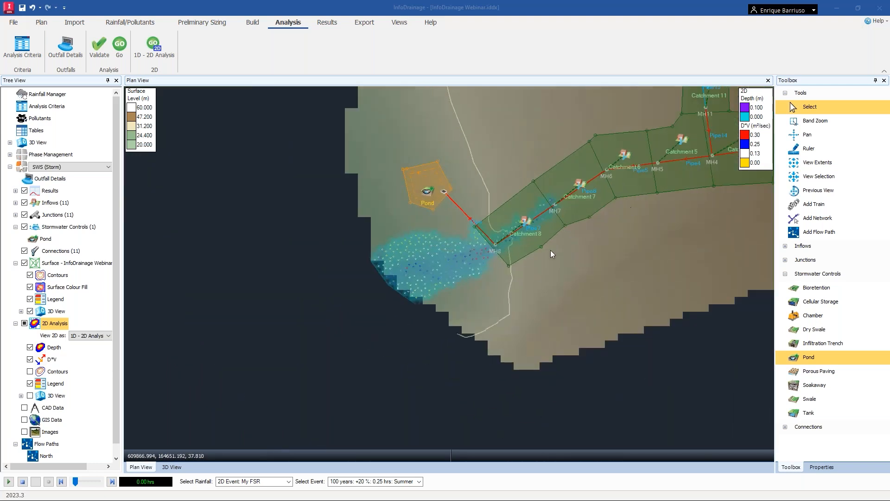
scroll(458, 305, "down", 3)
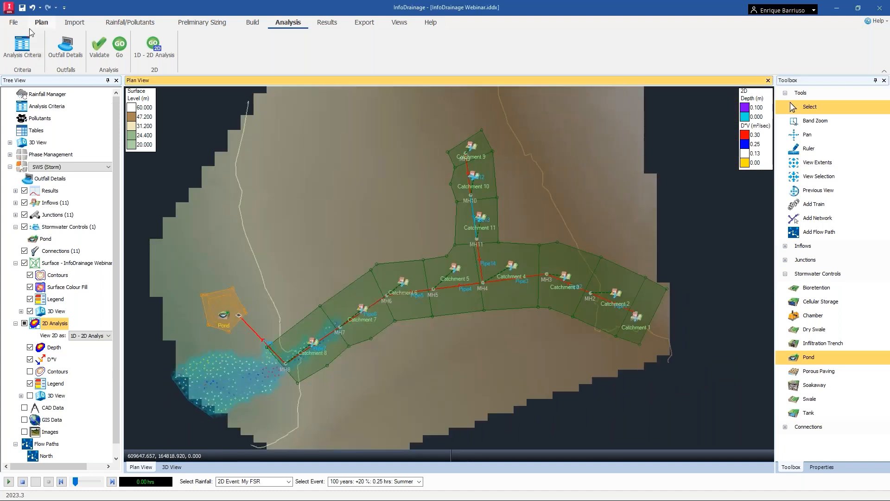
left_click(24, 12)
Switch to Civil 3D and start importing InfoDrainage Webinar.iddx from InfoDrainage.
key("alt+Tab")
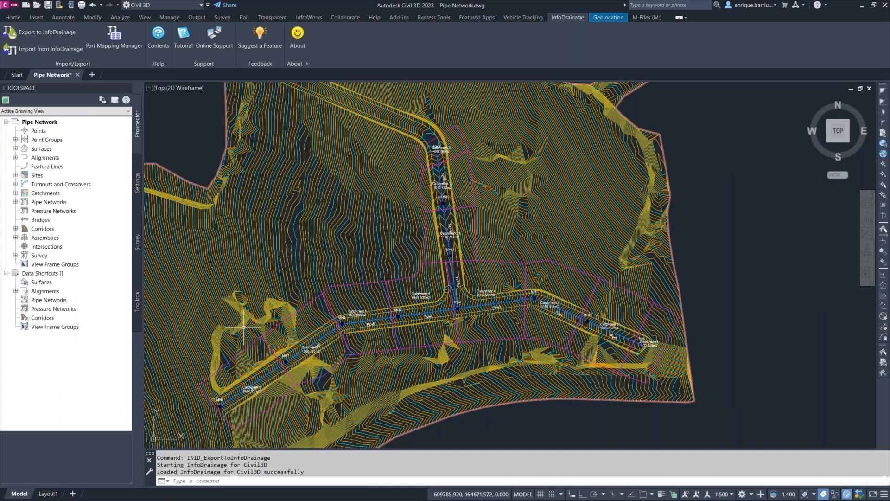
left_click(60, 50)
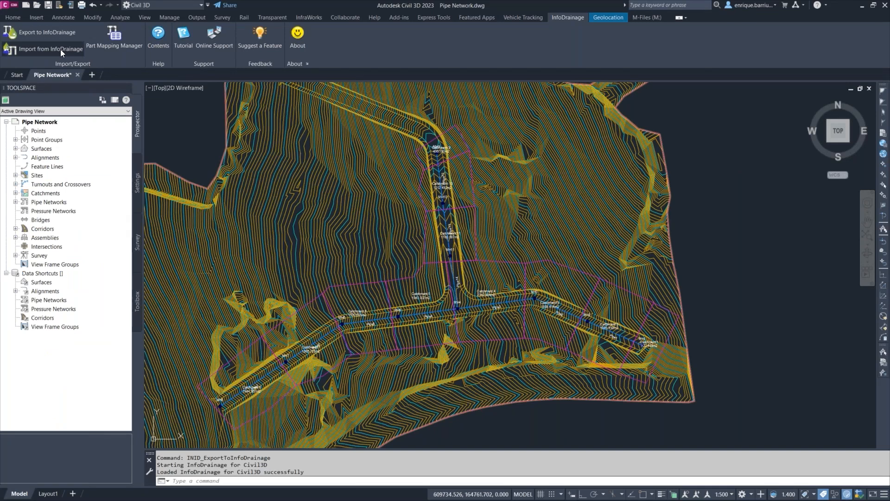
left_click(620, 223)
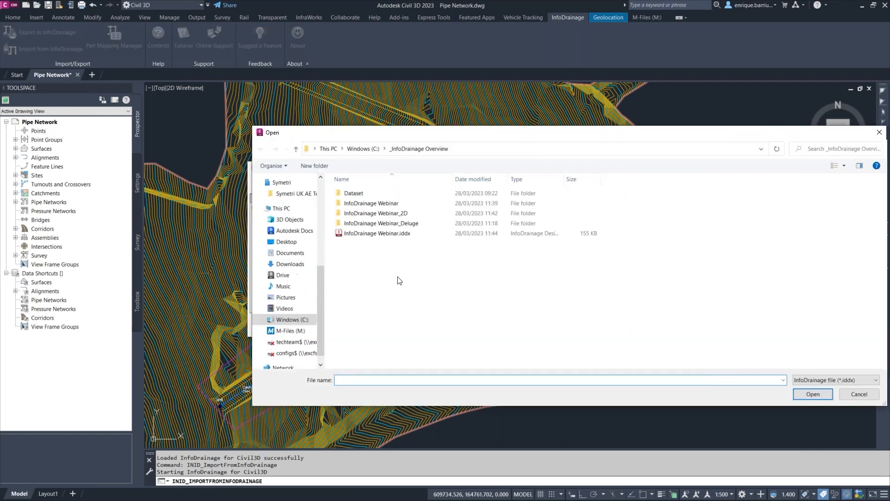
left_click(389, 236)
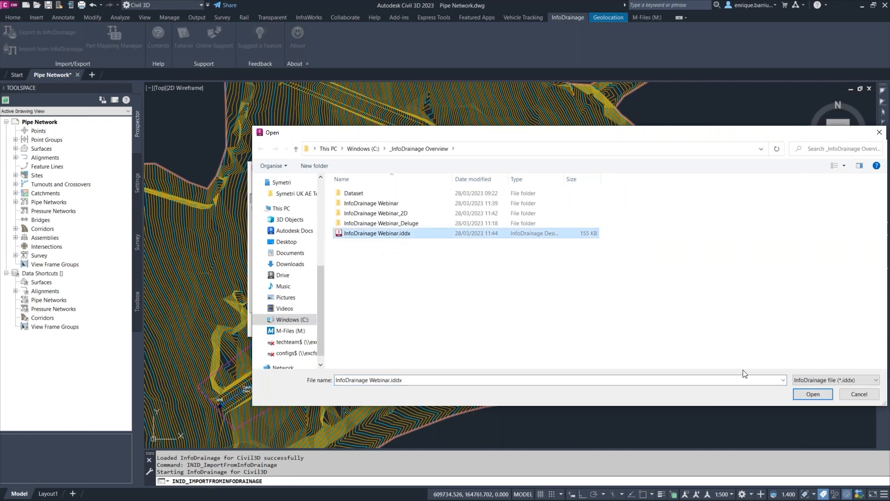
left_click(812, 394)
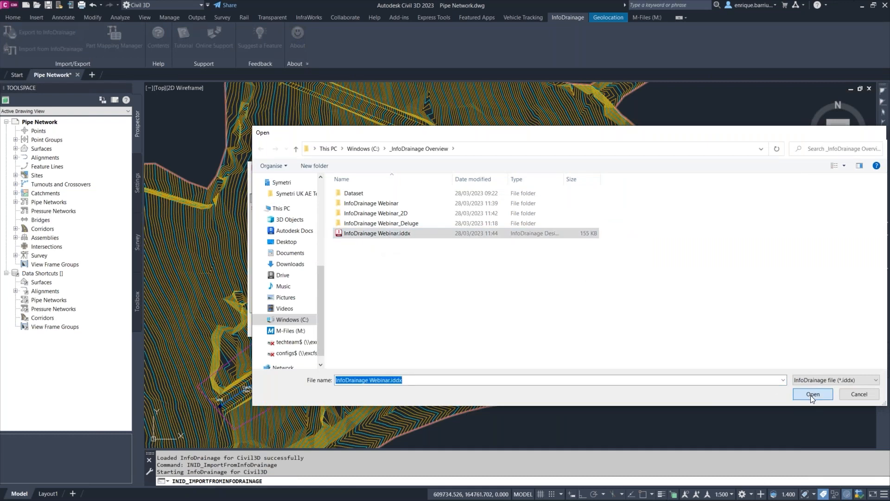
Set the SWS phase surface option to Use existing Civil3D surface and continue.
left_click(600, 322)
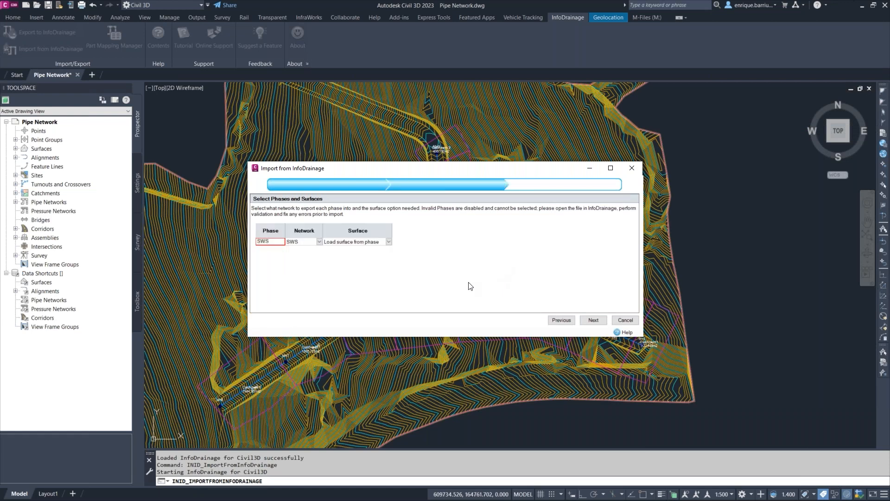
key("ctrl")
left_click(388, 244)
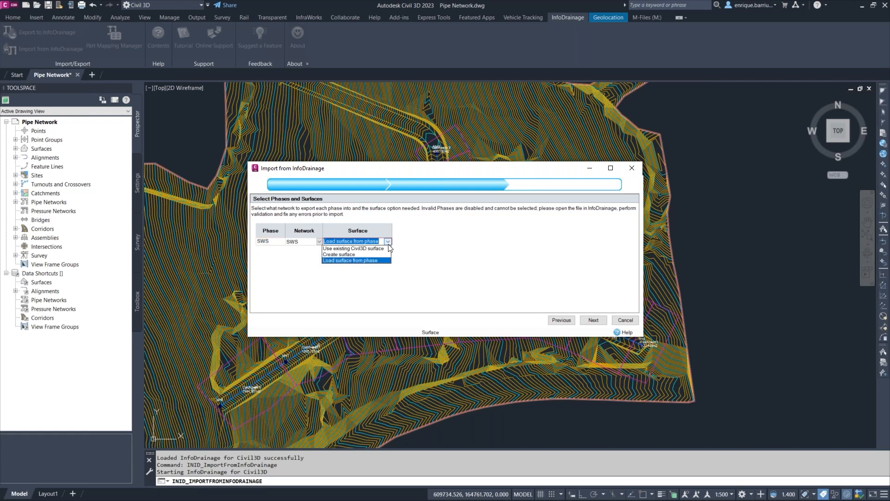
key("ctrl")
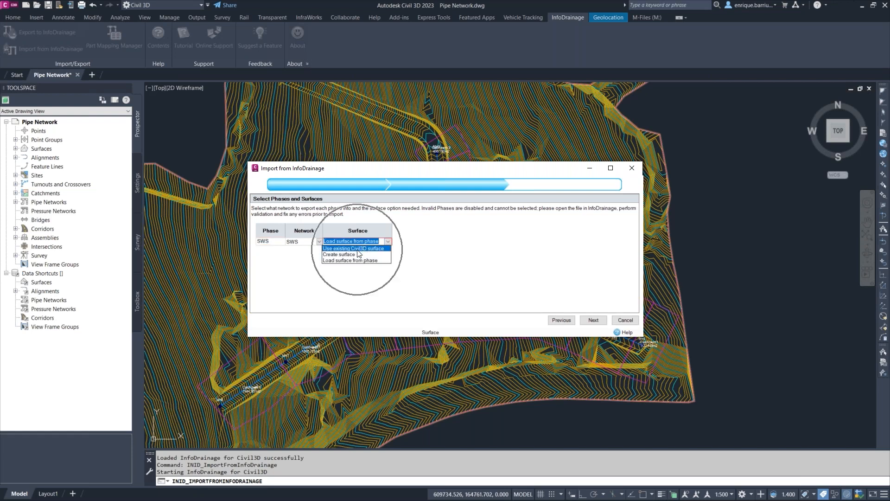
left_click(357, 249)
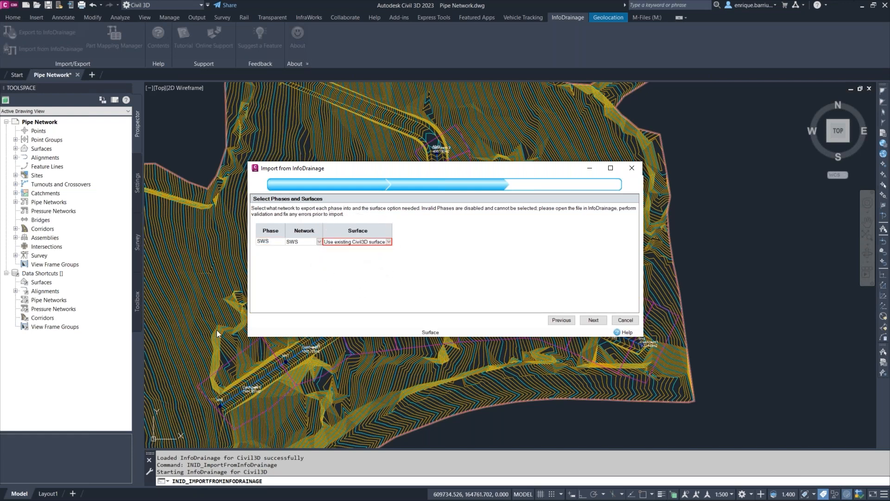
key("ctrl")
left_click(594, 320)
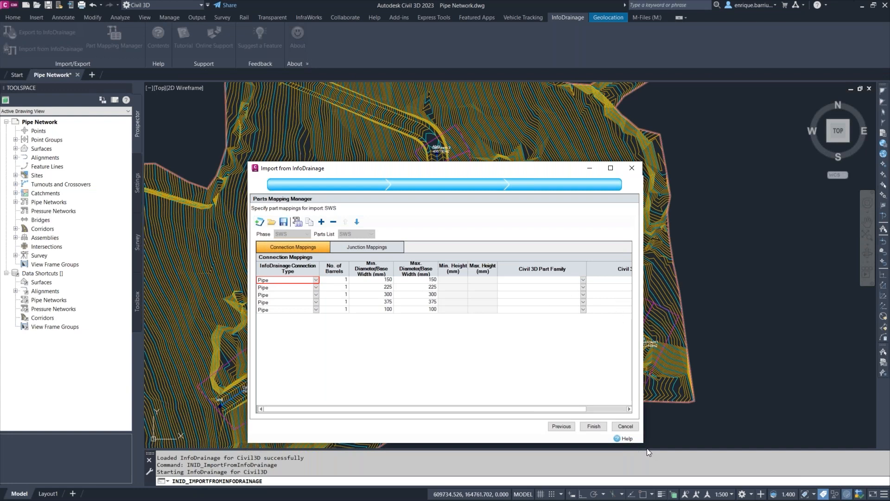
Load the InfoDrainage to C3D Mapping.idcpx parts mapping file from the Dataset folder.
left_click_drag(644, 442, 716, 442)
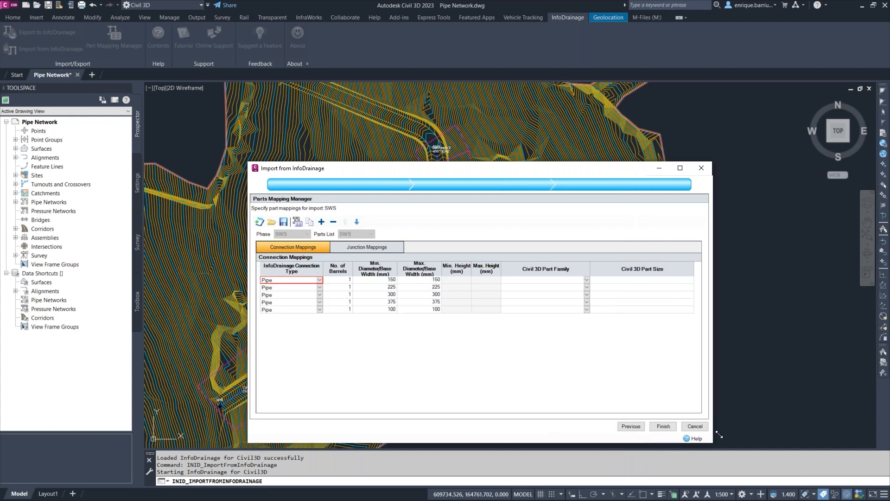
left_click(271, 222)
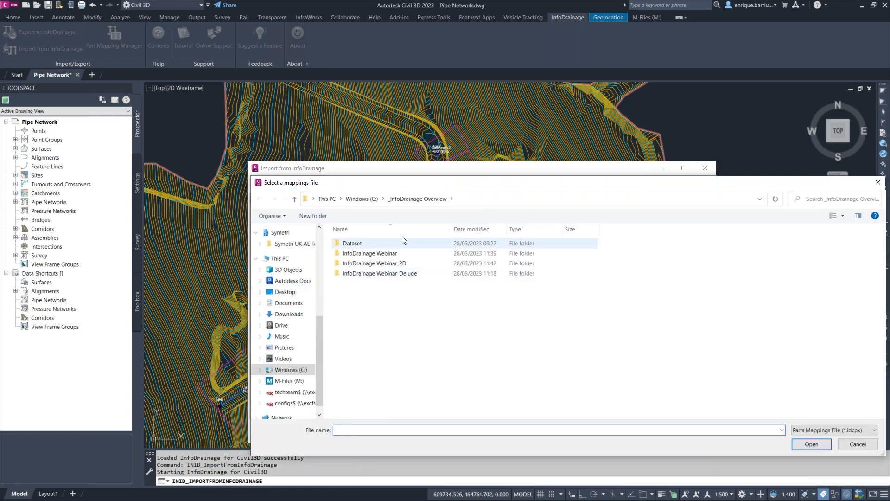
double_click(352, 243)
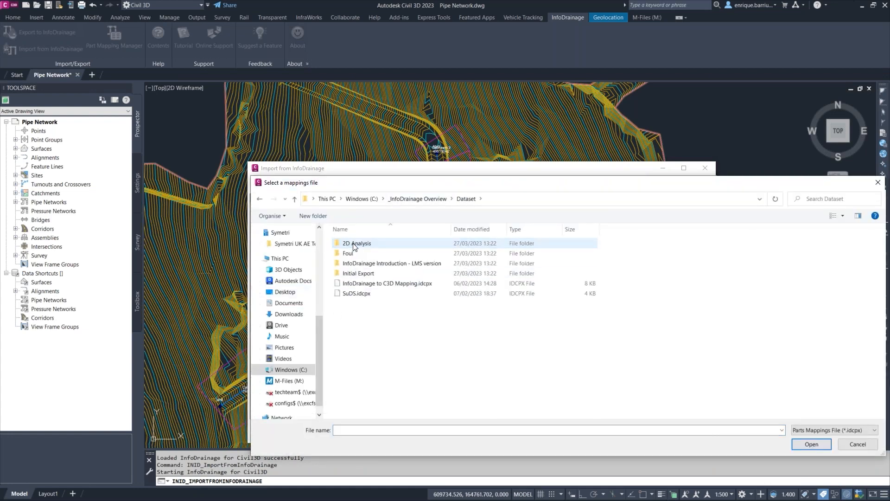
left_click(373, 283)
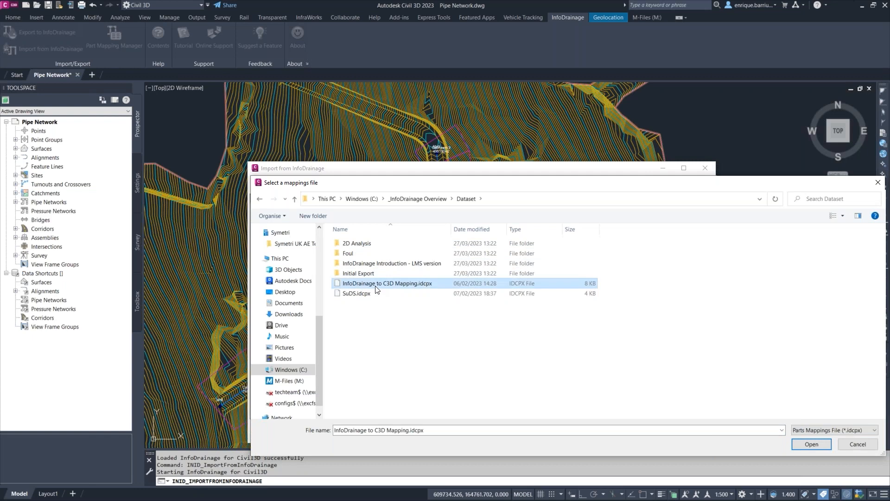
left_click(811, 444)
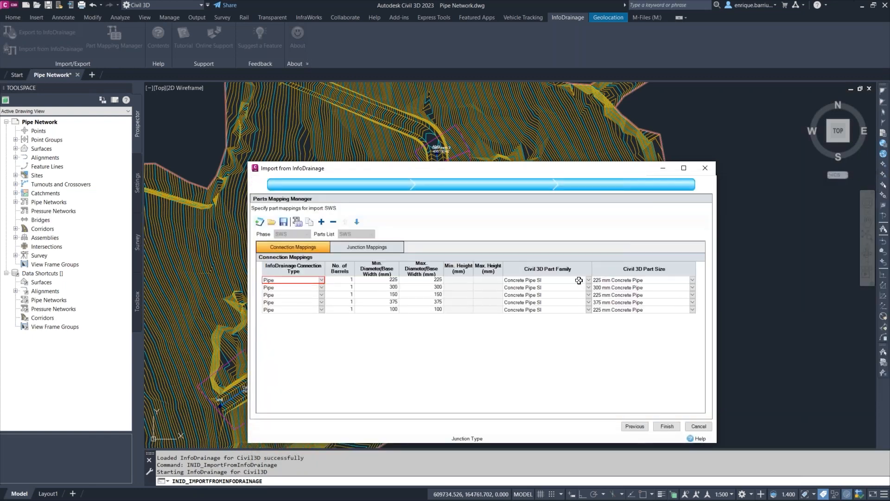
Check the junction mappings, finish the import, and dismiss the import warnings.
left_click(394, 244)
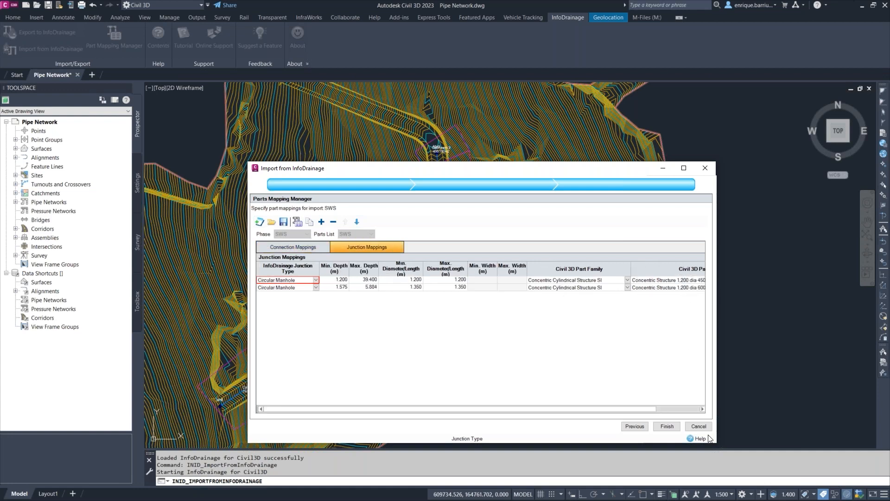
left_click_drag(719, 444, 806, 444)
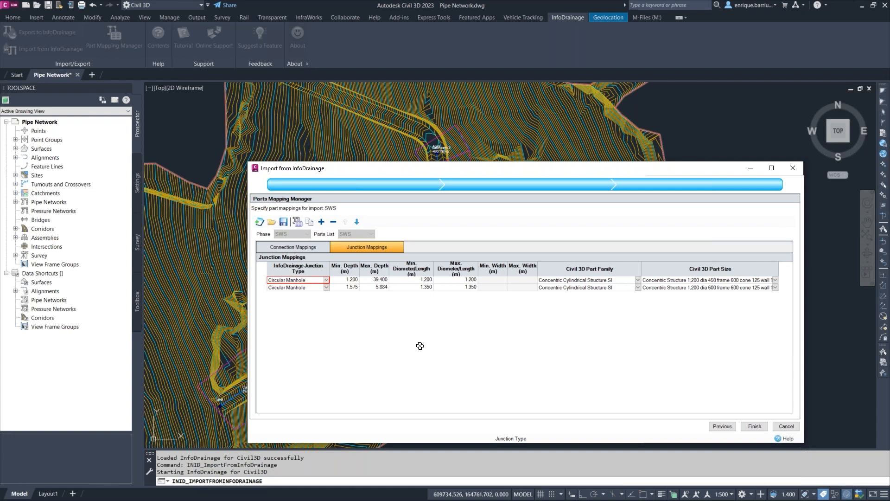
left_click(754, 427)
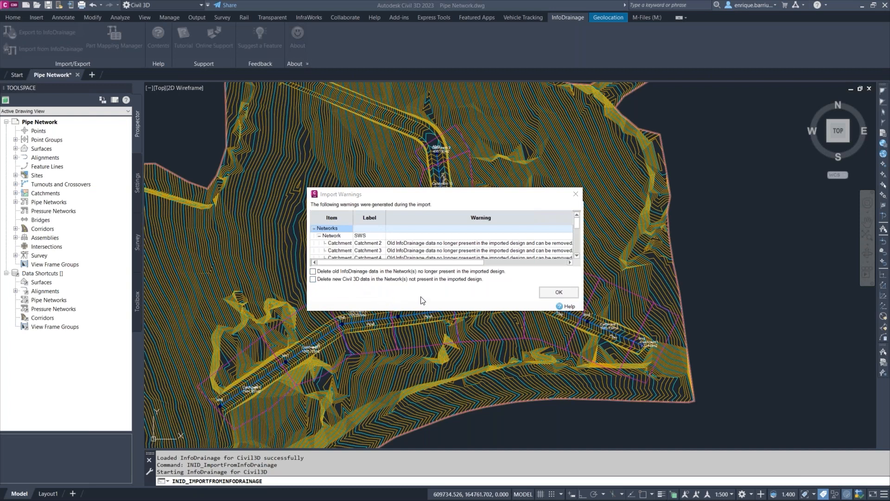
left_click(558, 293)
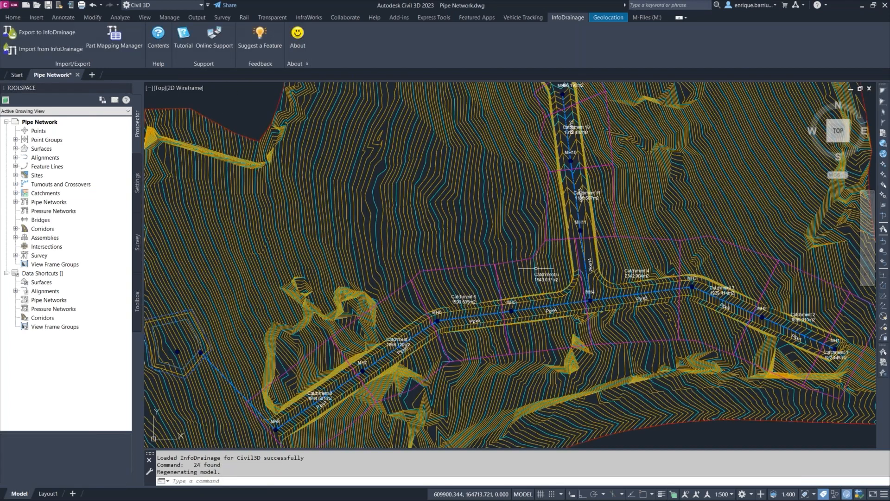
Select all drawing objects and inspect the imported surface, pipe network and pond in 3D in the Object Viewer, then close it.
scroll(536, 268, "down", 3)
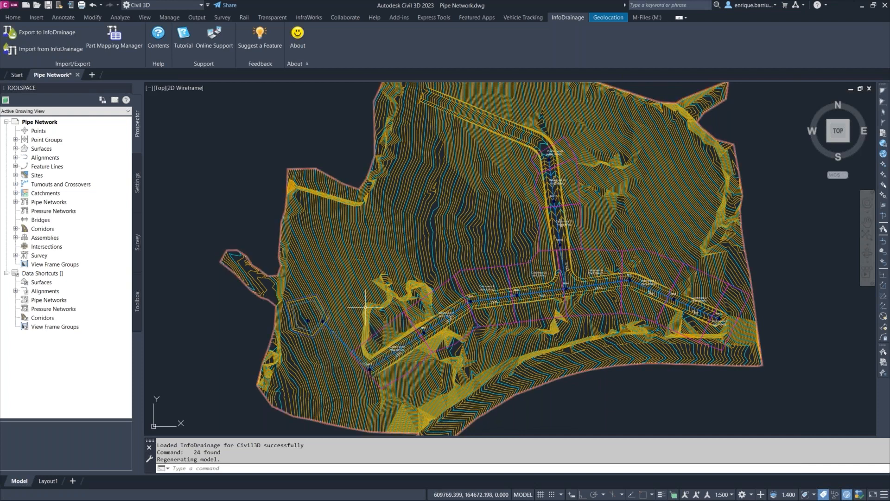
mouse_move(366, 307)
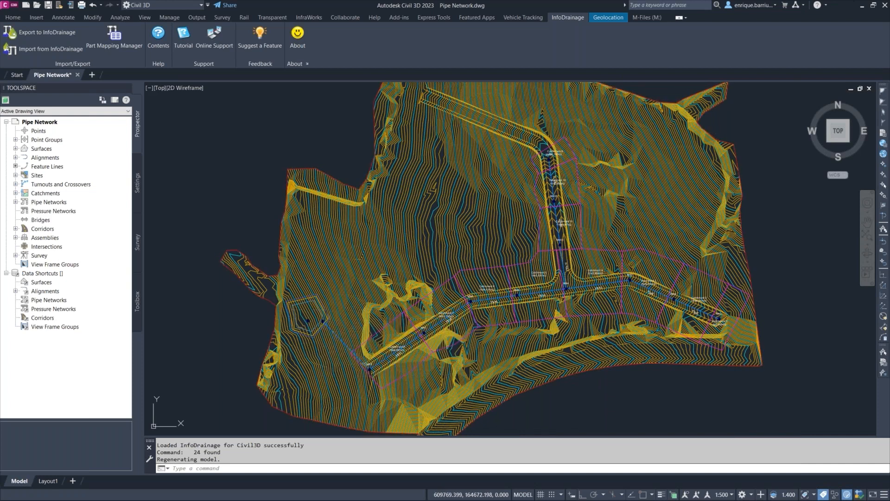
key("ctrl+a")
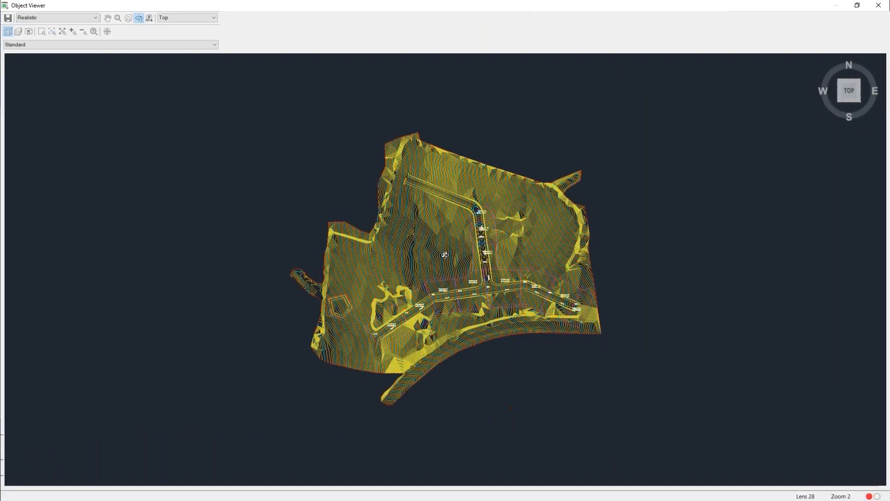
left_click_drag(444, 254, 435, 281)
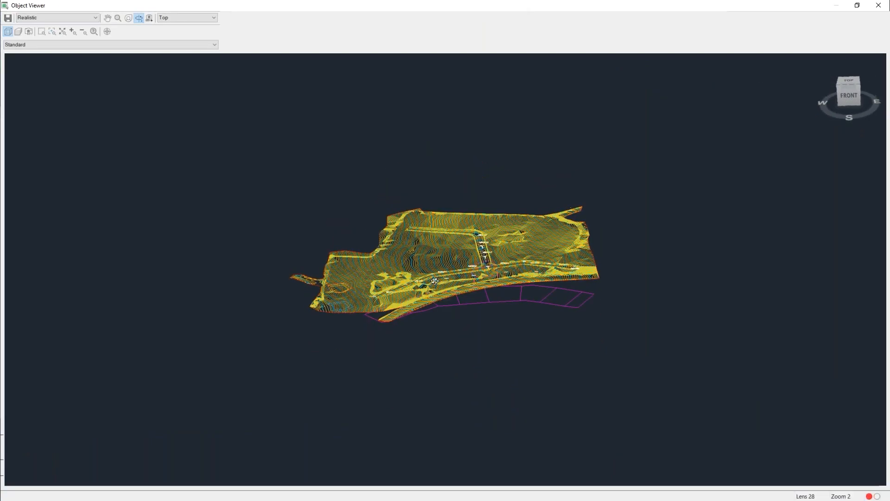
left_click_drag(408, 244, 356, 224)
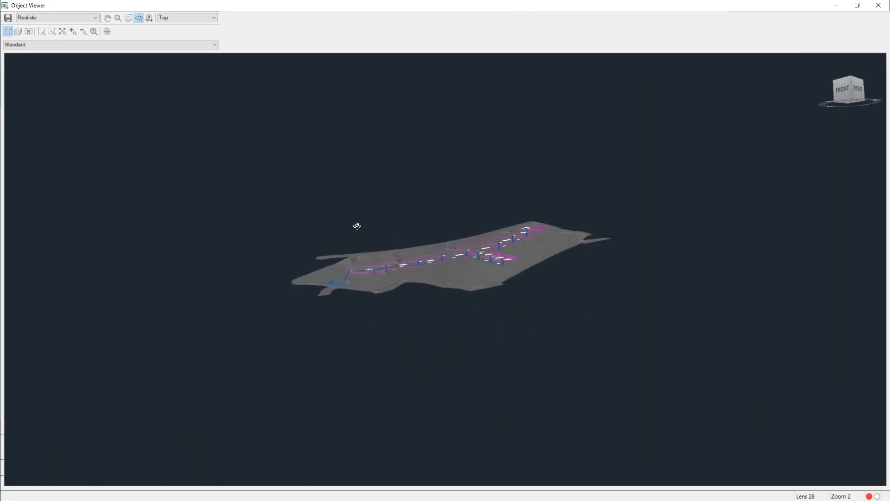
scroll(357, 274, "up", 5)
scroll(338, 277, "up", 2)
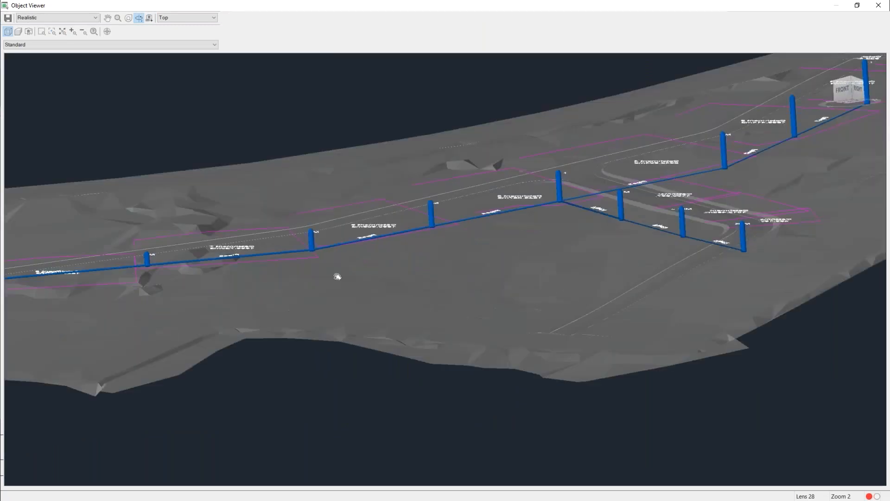
middle_click_drag(338, 277, 561, 273)
scroll(179, 334, "up", 3)
middle_click_drag(113, 353, 154, 336)
scroll(154, 336, "up", 2)
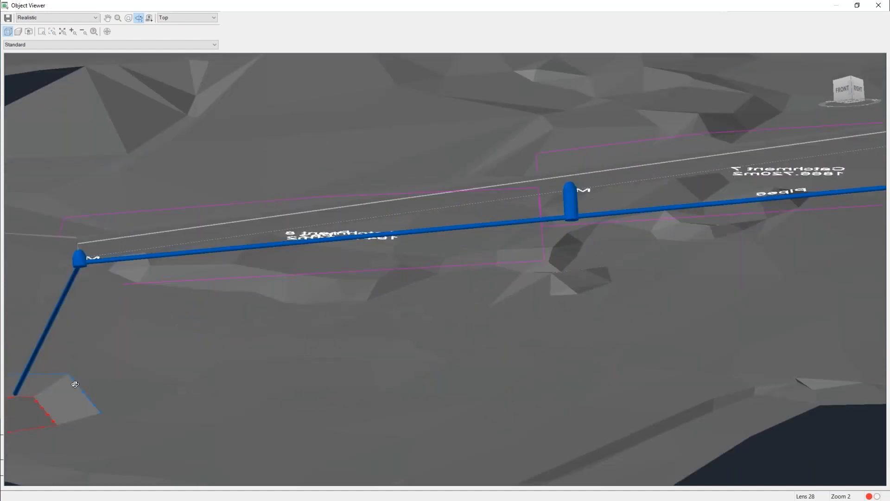
scroll(32, 413, "down", 4)
scroll(322, 320, "down", 2)
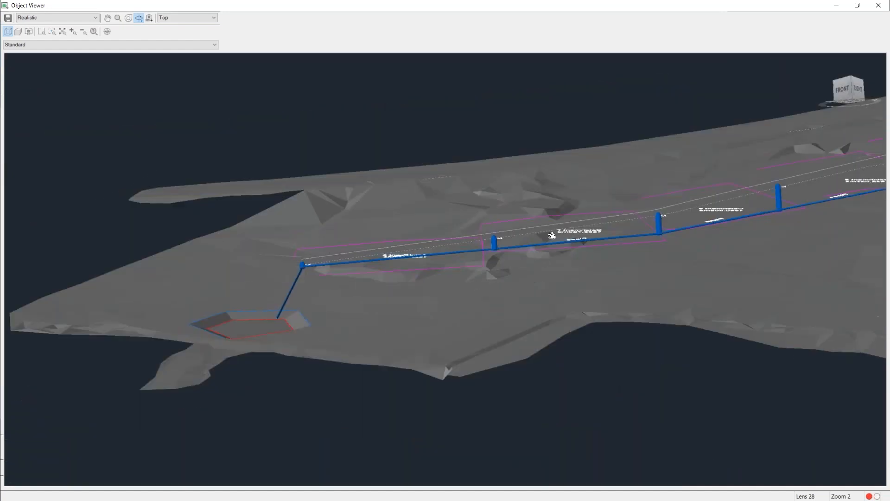
middle_click_drag(552, 236, 383, 294)
scroll(479, 284, "down", 2)
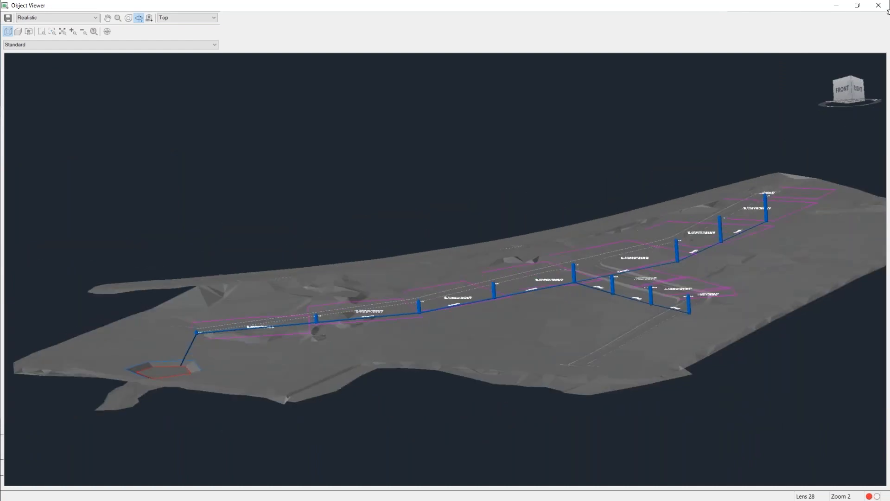
left_click(878, 5)
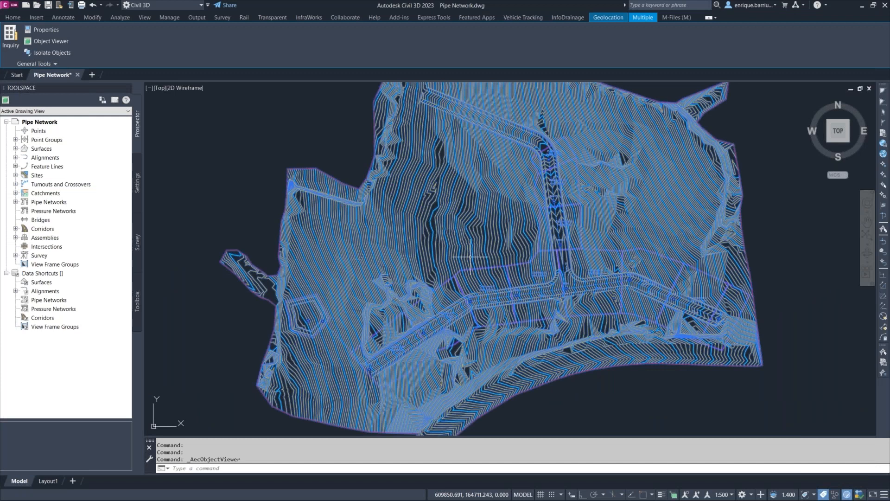
Open SuDS design.iddx from the answers folder of InfoDrainage Introduction - LMS version in the Dataset folder and dismiss the warning.
mouse_move(479, 255)
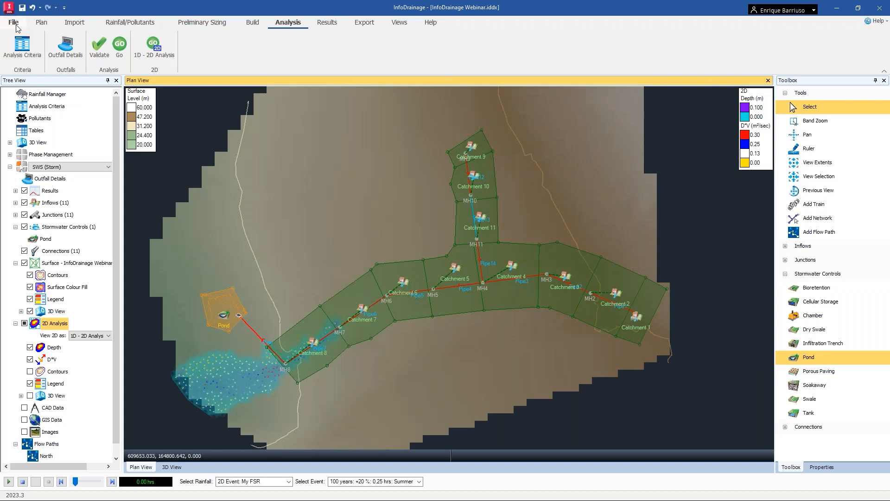
left_click(14, 23)
left_click(26, 59)
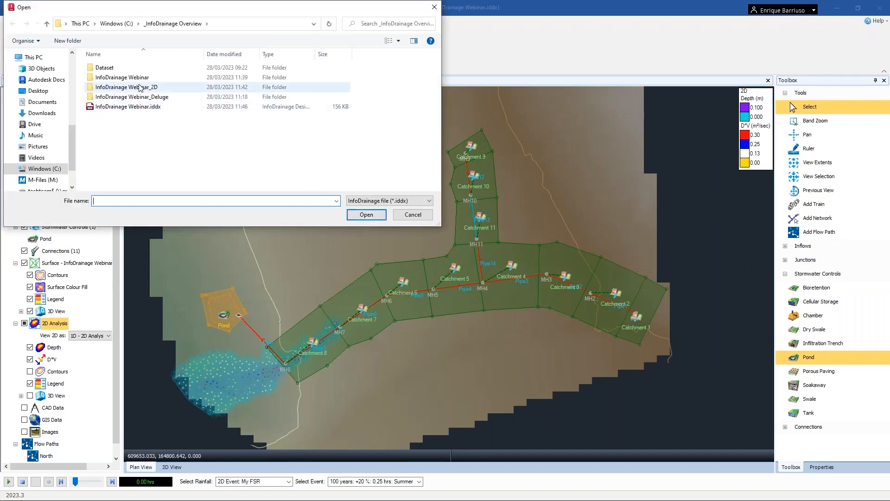
double_click(118, 69)
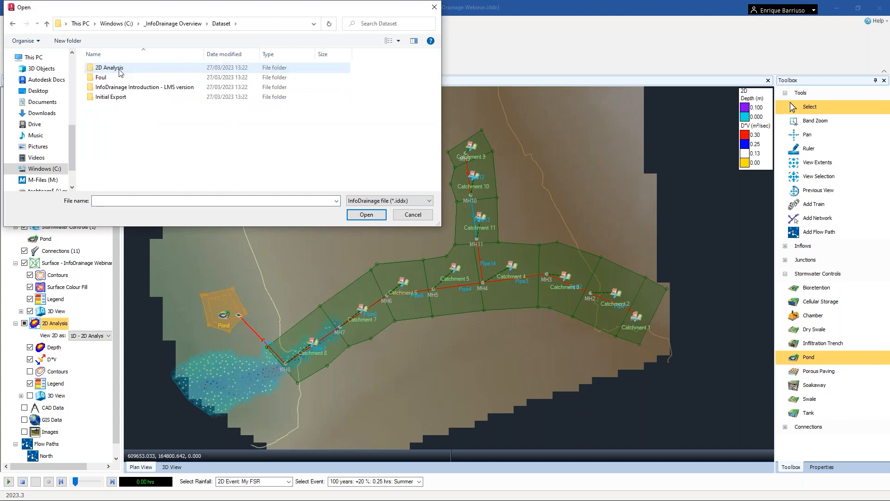
double_click(132, 87)
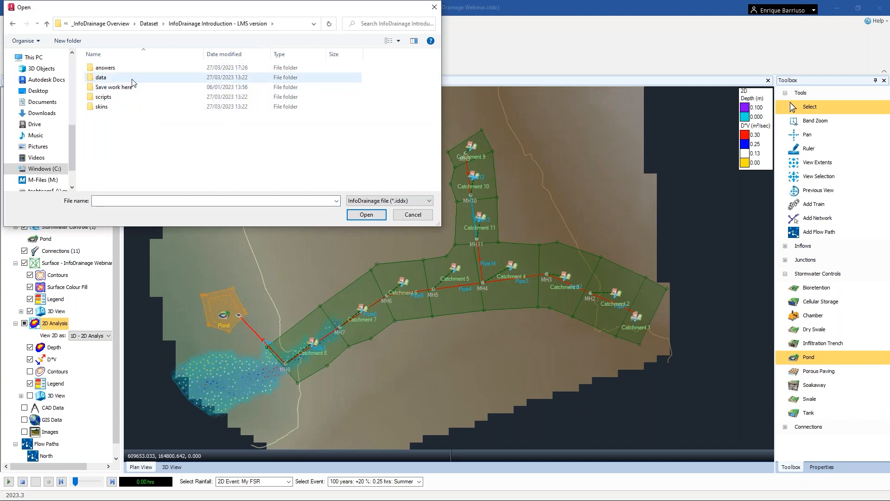
double_click(128, 69)
left_click(138, 186)
left_click(371, 218)
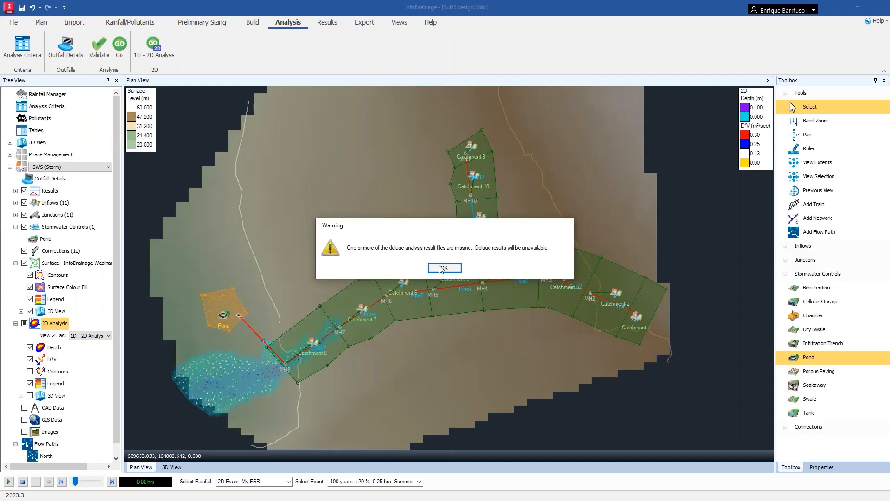
left_click(442, 268)
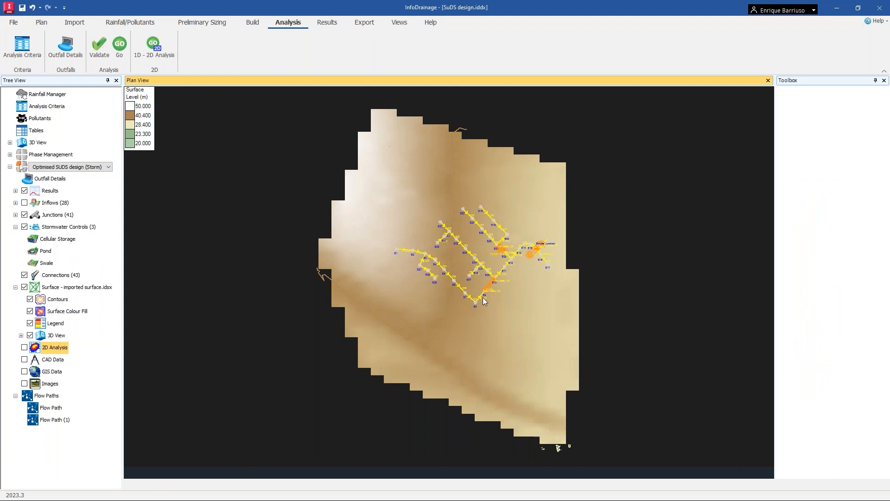
Examine the SuDS network in plan view, selecting the swale to check its location.
scroll(483, 297, "up", 5)
scroll(495, 280, "up", 1)
middle_click_drag(512, 257, 472, 321)
scroll(472, 320, "up", 3)
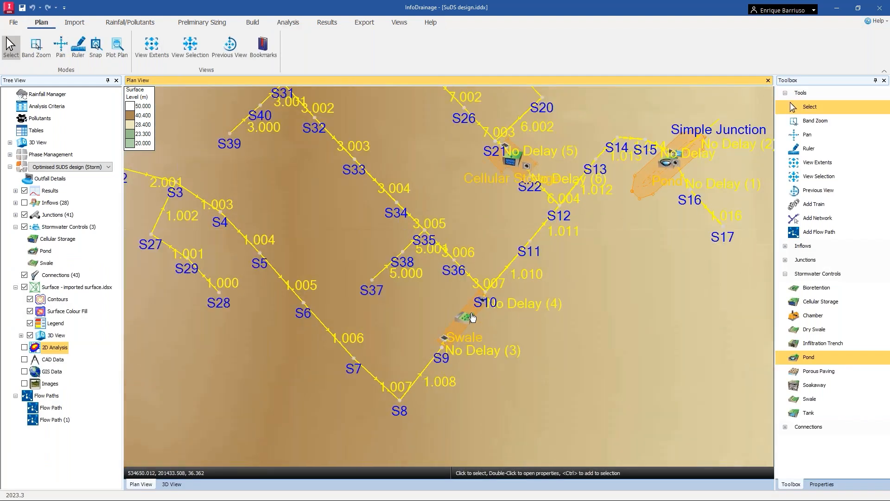
left_click(470, 315)
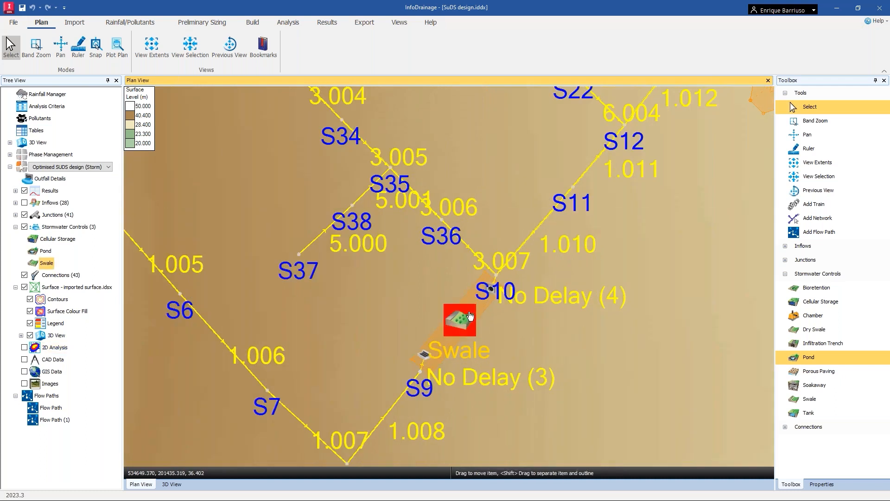
scroll(519, 280, "down", 3)
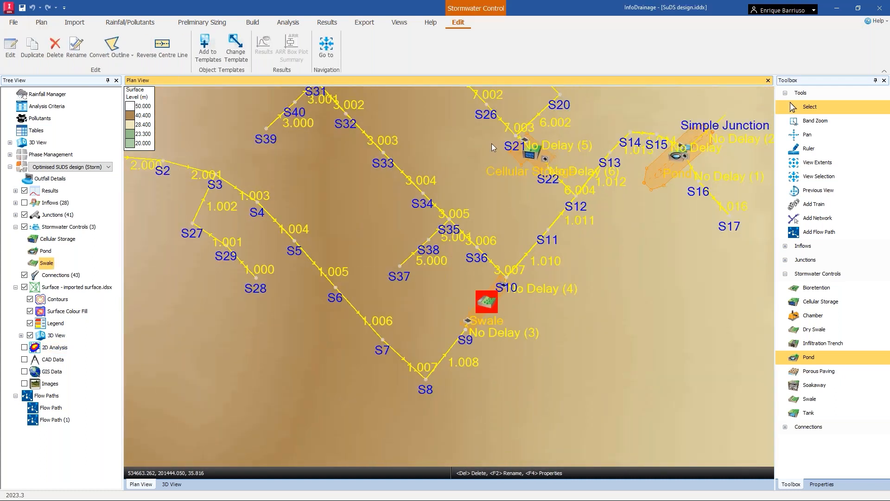
scroll(529, 155, "up", 1)
scroll(529, 155, "down", 3)
middle_click_drag(551, 272, 502, 295)
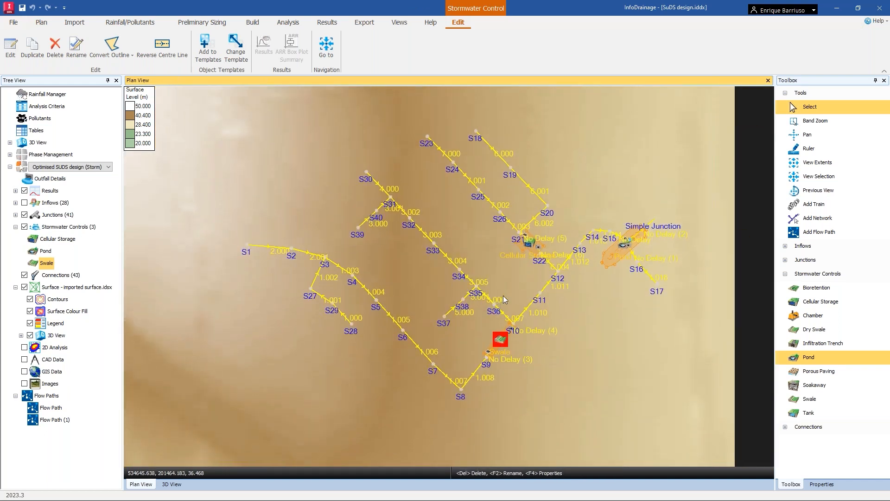
left_click(502, 297)
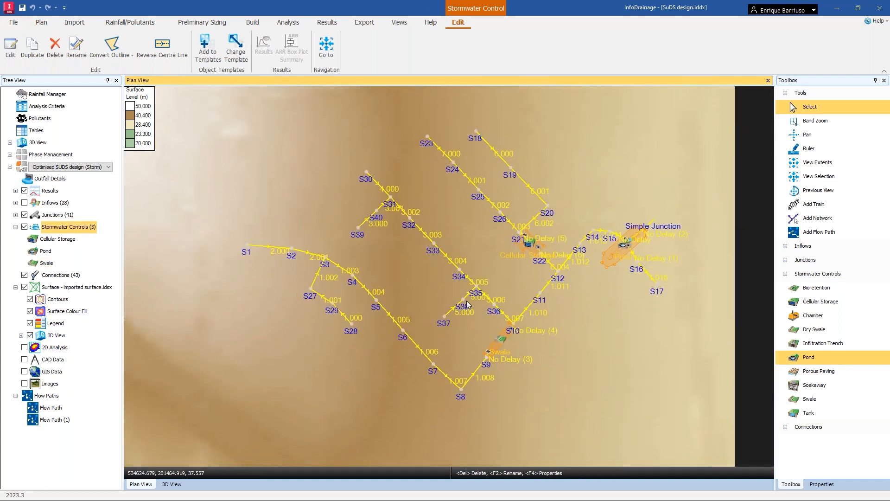
Inspect the SuDS network and its stormwater controls in the 3D view, then return to plan view.
left_click(172, 485)
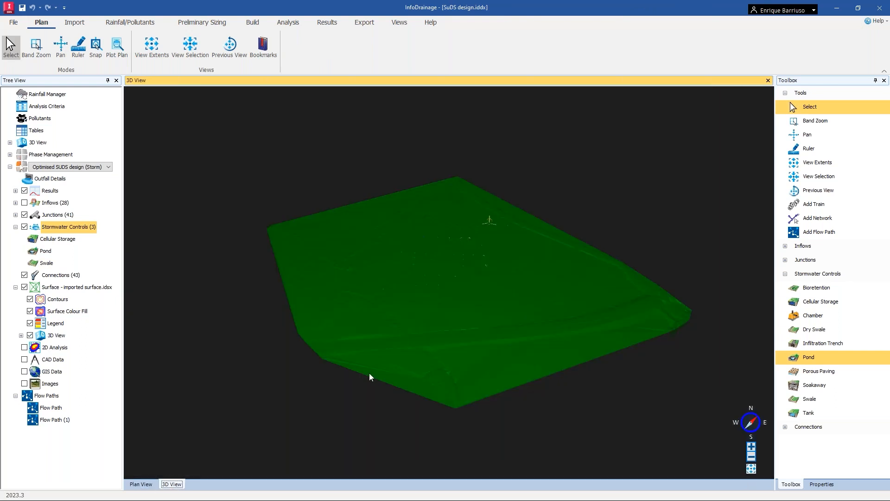
scroll(438, 373, "down", 4)
left_click_drag(436, 372, 450, 240)
left_click_drag(443, 338, 507, 304)
left_click_drag(476, 270, 457, 199)
left_click(750, 469)
scroll(488, 226, "up", 6)
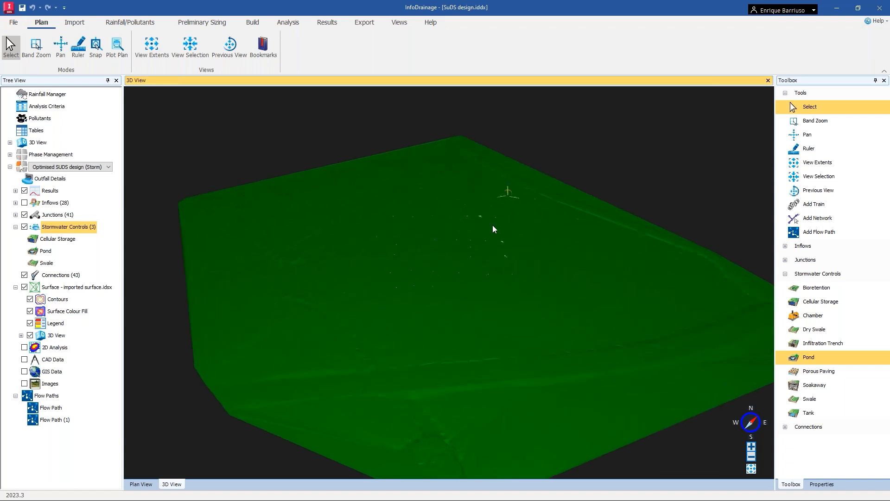
scroll(494, 225, "up", 3)
middle_click_drag(509, 170, 495, 394)
middle_click_drag(544, 240, 524, 261)
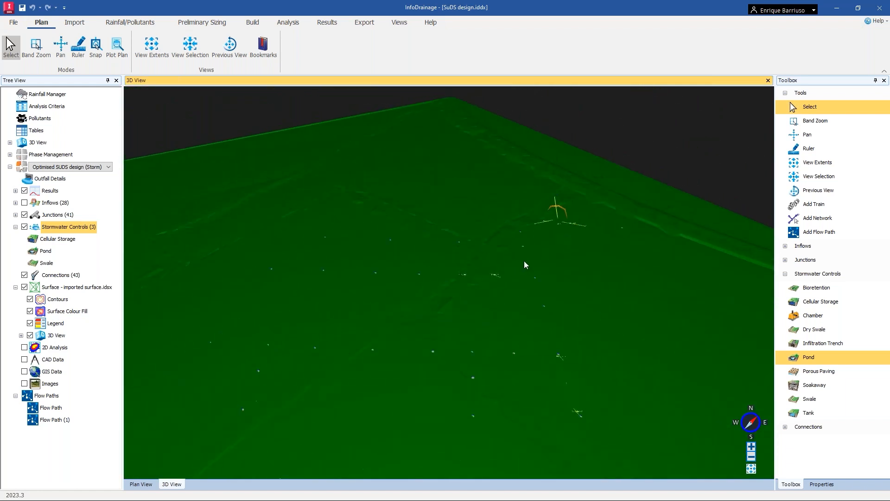
scroll(497, 302, "down", 4)
middle_click_drag(434, 386, 428, 196)
middle_click_drag(443, 308, 573, 259)
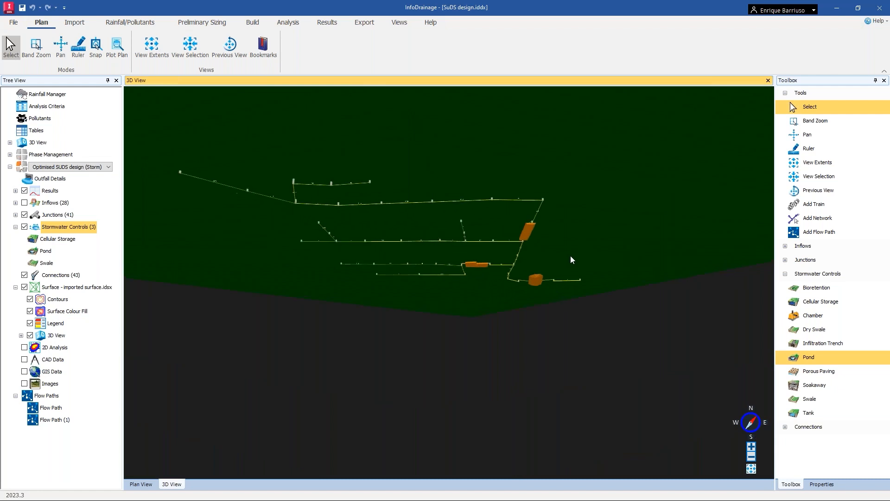
scroll(598, 258, "up", 2)
scroll(650, 255, "up", 3)
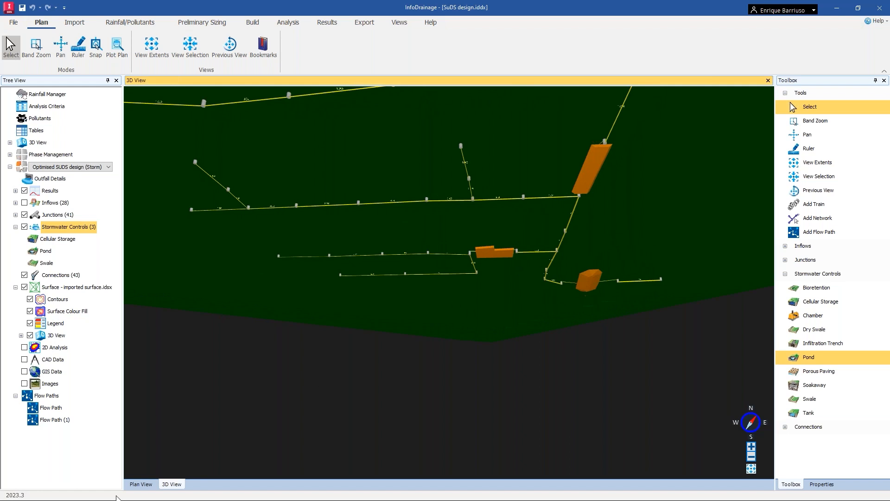
left_click(141, 484)
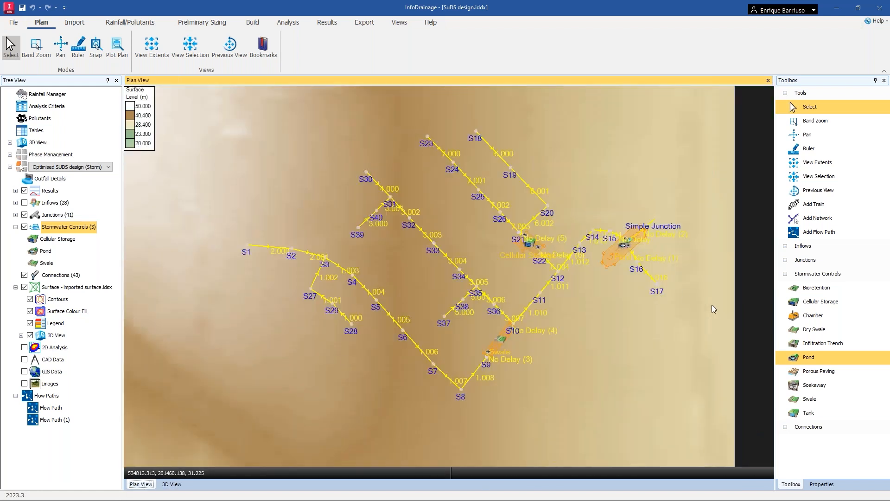
Browse the Connections and Inflows categories of the toolbox.
left_click(785, 427)
left_click(825, 429)
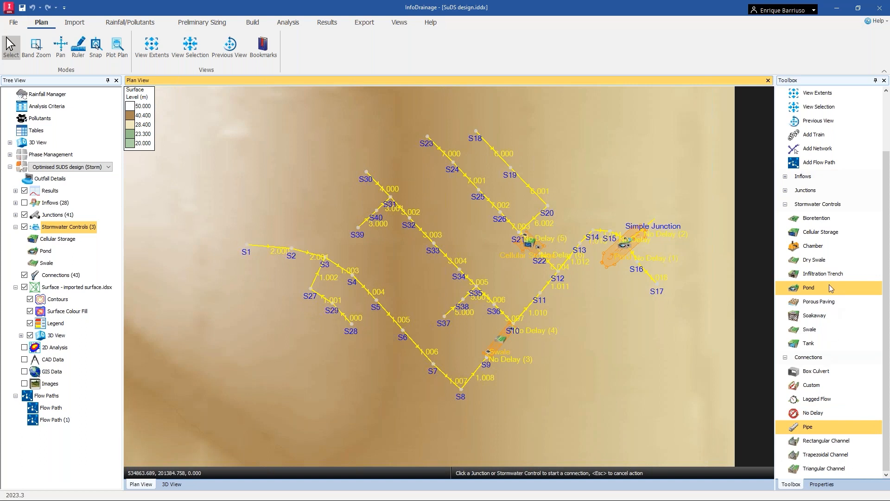
left_click(785, 177)
left_click(820, 204)
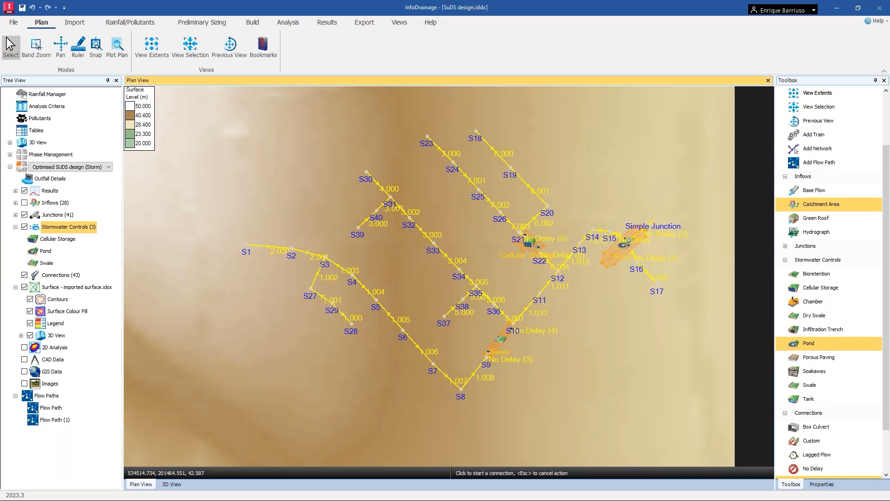
Switch to Civil 3D and start importing from InfoDrainage, selecting SuDS design.iddx from the answers folder.
key("alt+Tab")
left_click(27, 4)
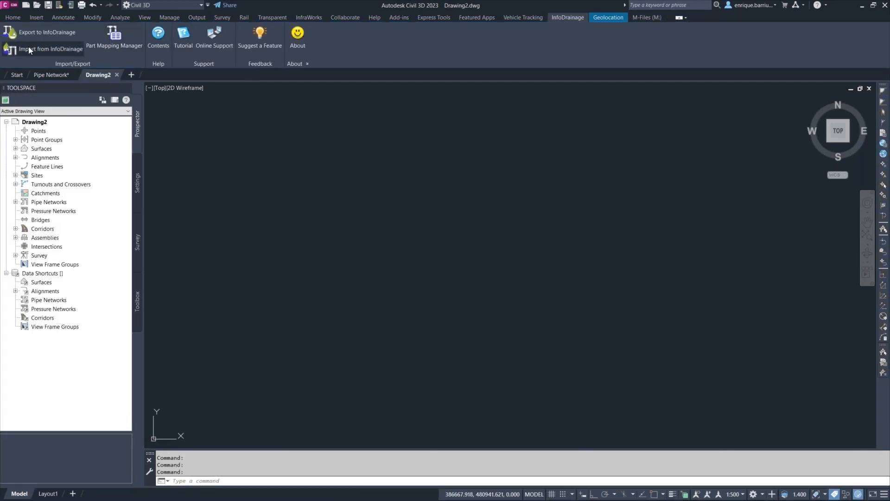
left_click(29, 47)
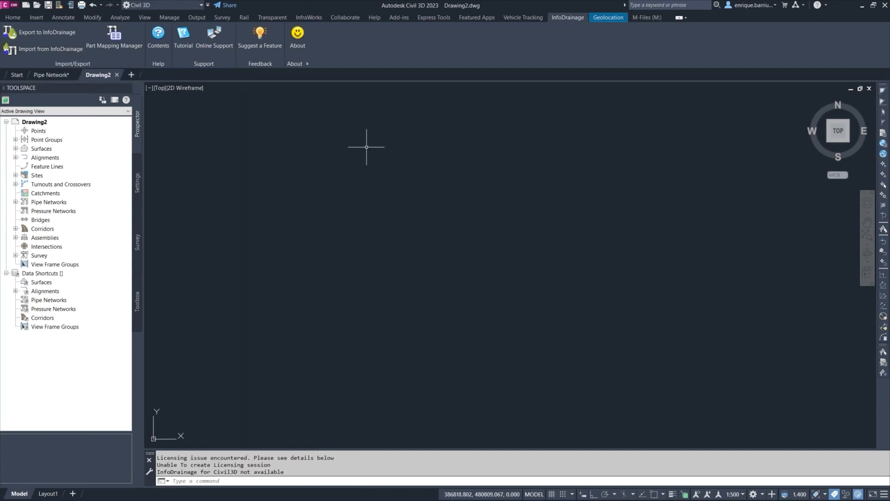
left_click(57, 49)
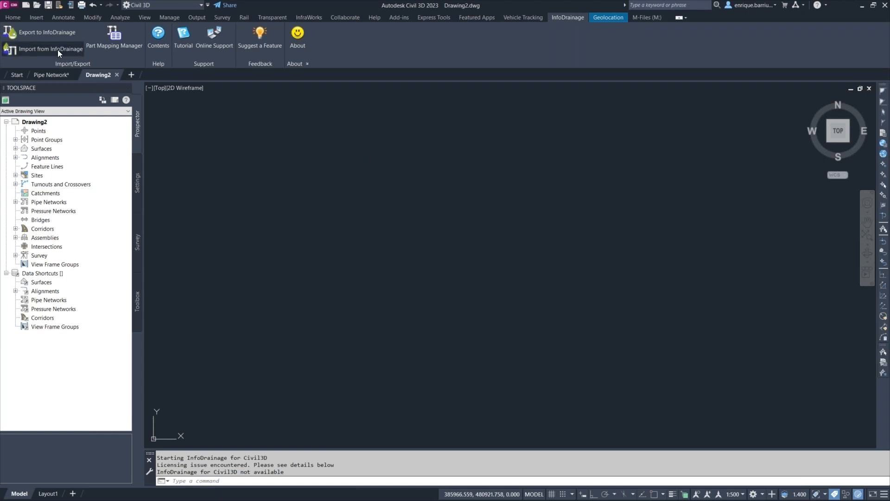
left_click(58, 49)
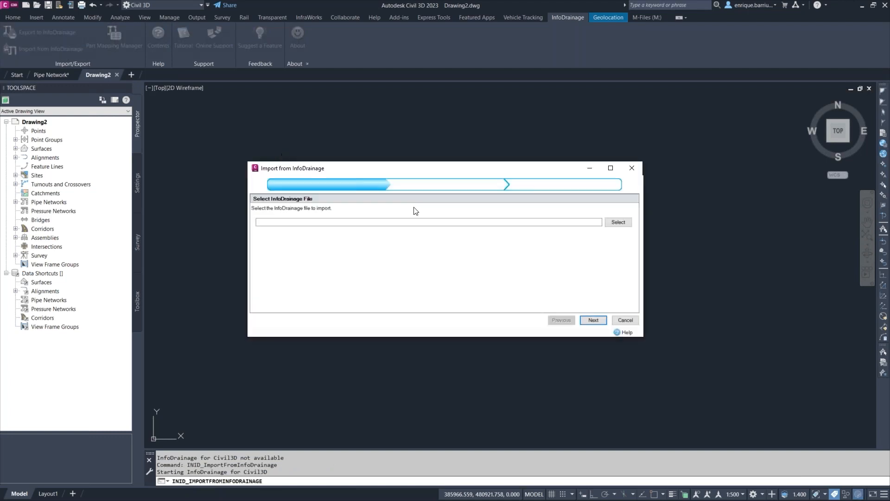
left_click(618, 223)
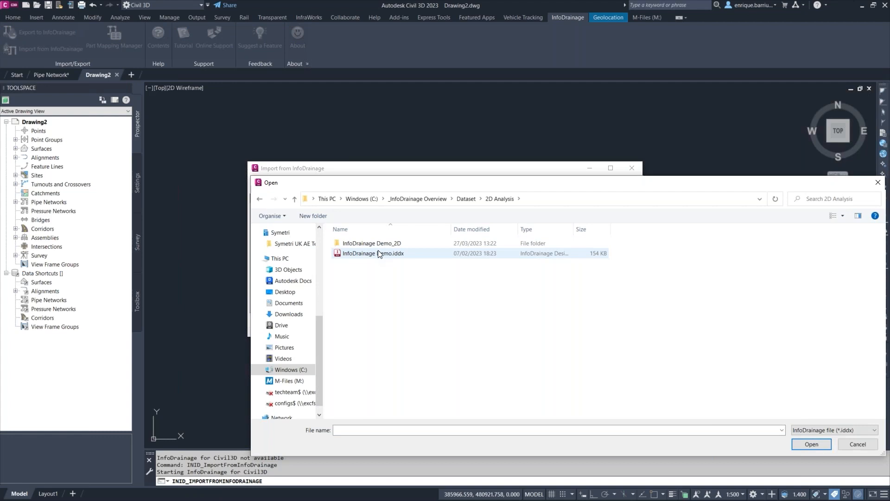
left_click(465, 200)
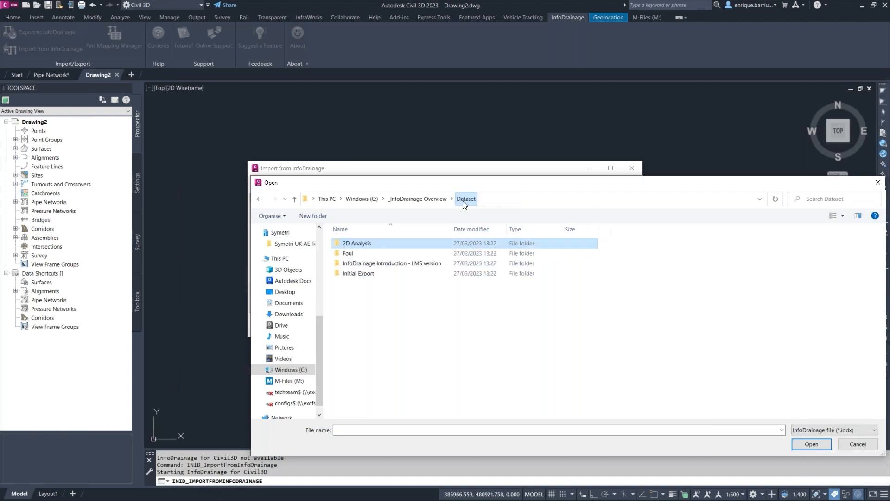
double_click(376, 266)
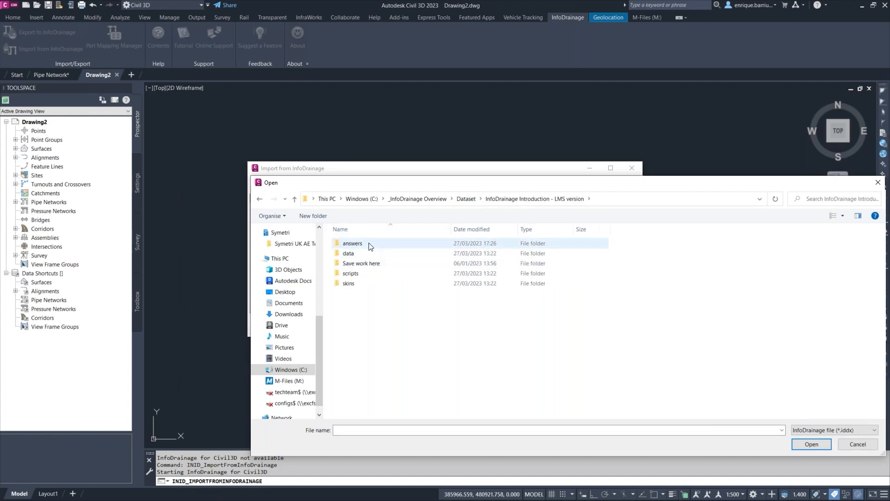
double_click(369, 245)
left_click(371, 363)
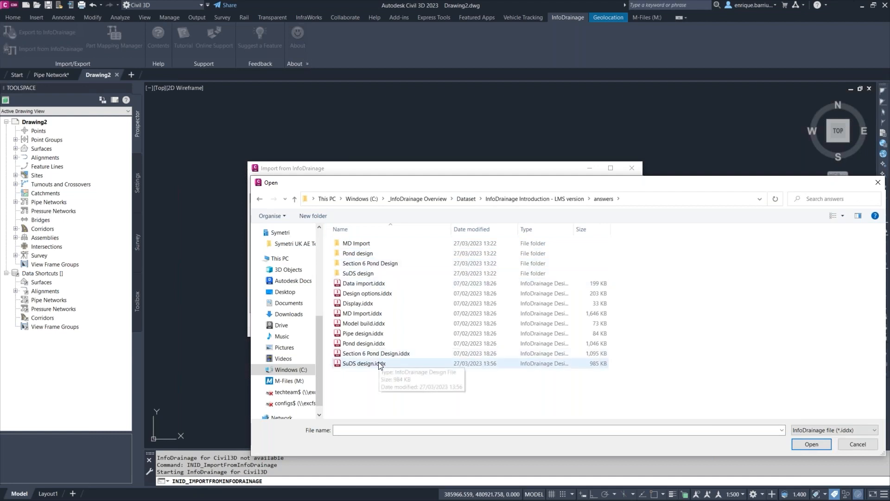
left_click(812, 444)
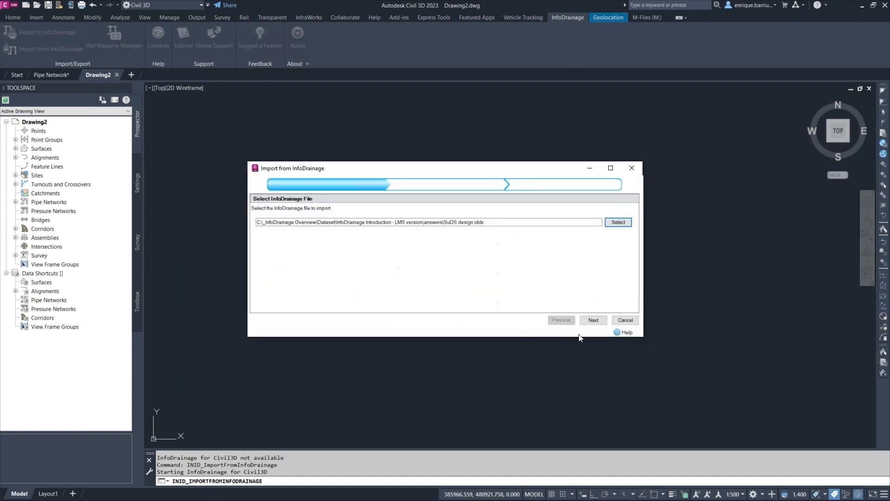
left_click(594, 320)
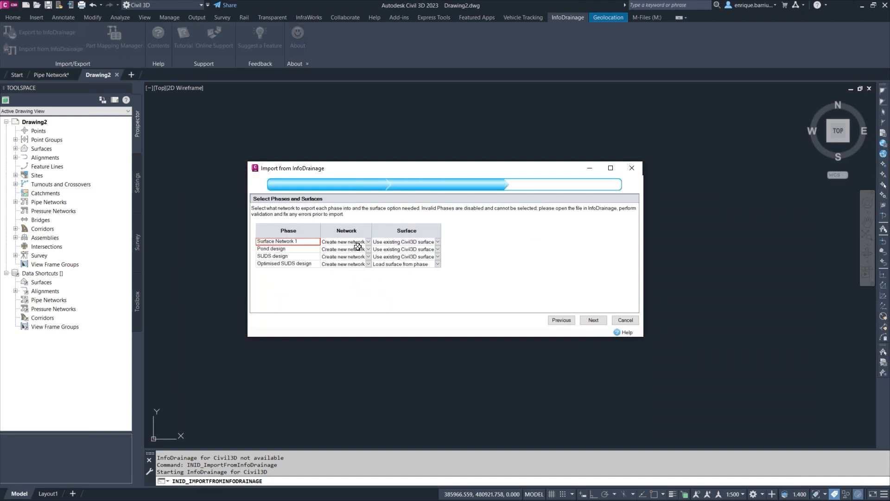
Set Surface Network 1, Pond design and SUDS design phases to Do not import, keeping only Optimised SUDS design.
left_click(367, 241)
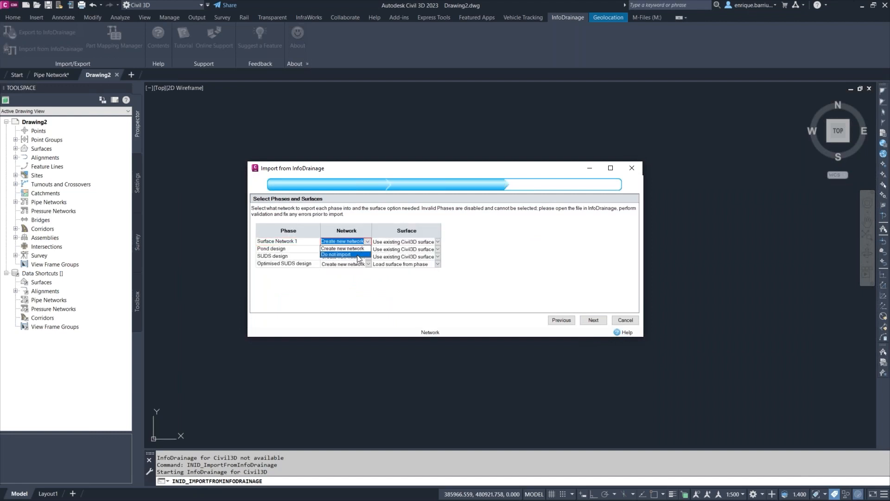
left_click(357, 255)
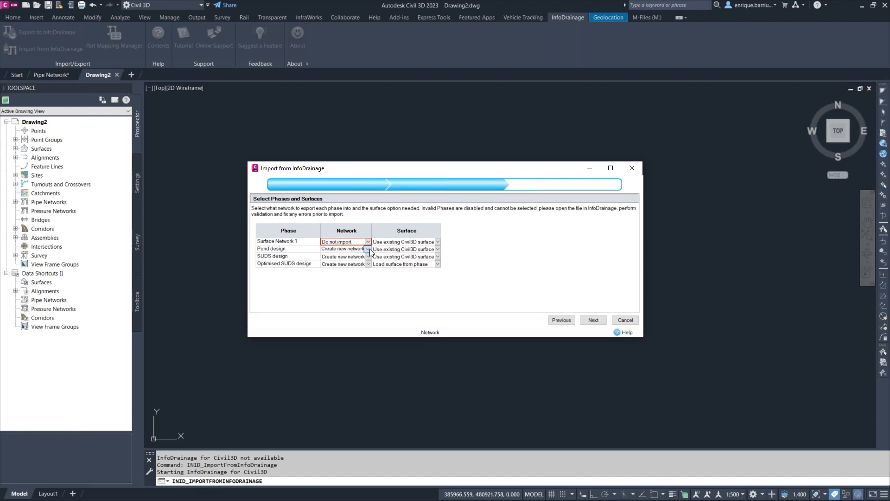
left_click(369, 249)
left_click(357, 263)
left_click(368, 257)
left_click(347, 271)
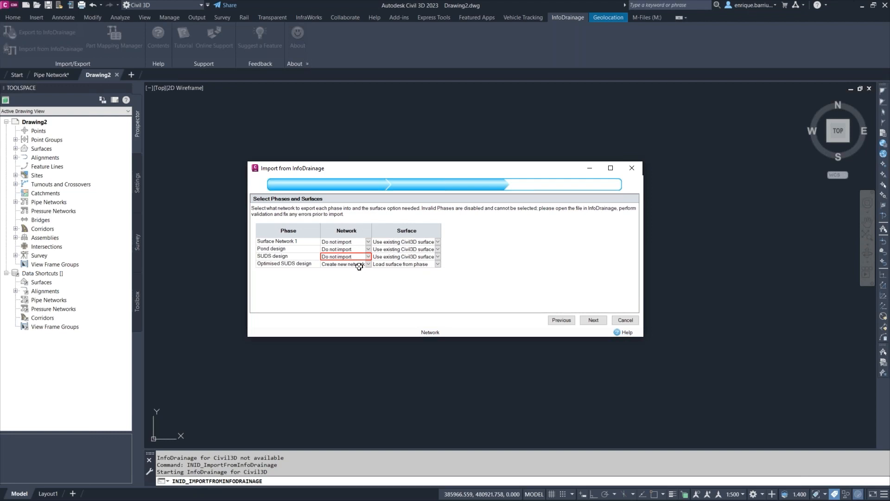
left_click(592, 320)
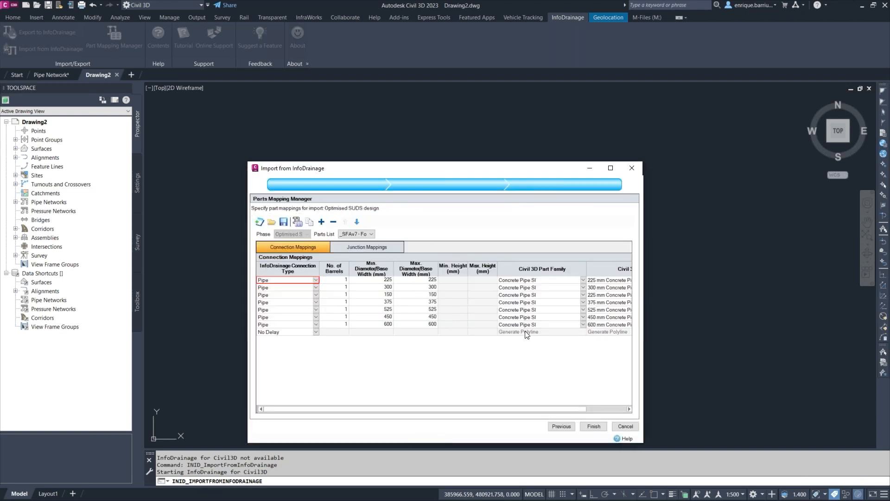
Review the connection and junction part mappings, finish the import and dismiss the import warnings.
left_click_drag(533, 409, 503, 410)
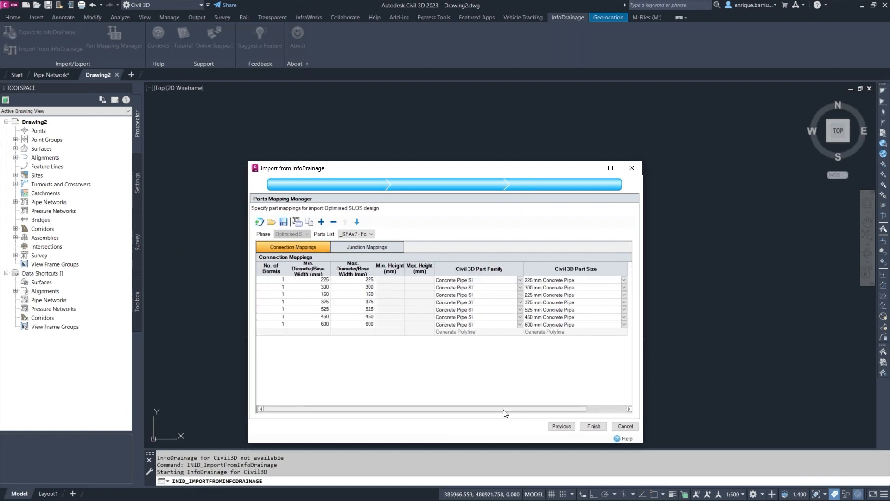
left_click(373, 247)
left_click(315, 247)
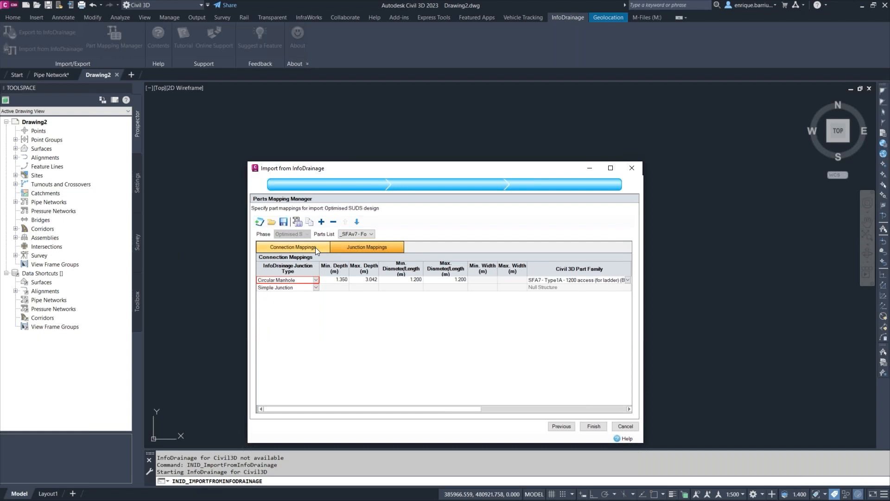
left_click(594, 426)
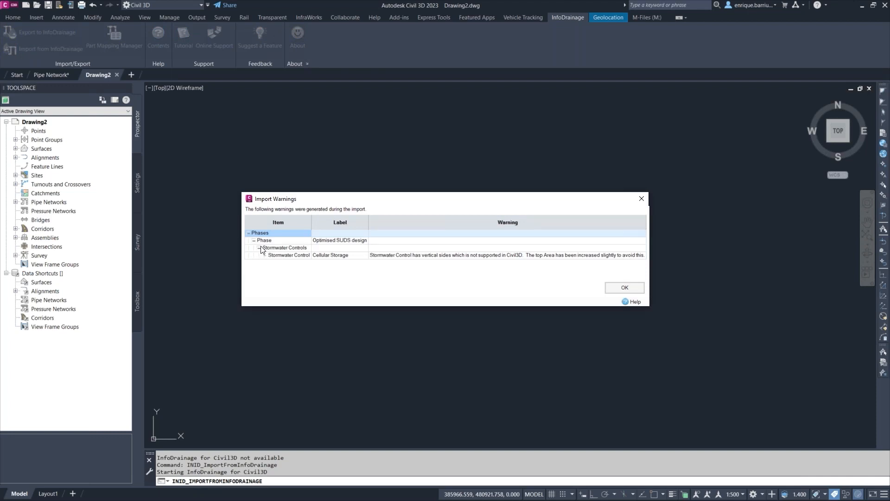
left_click(625, 288)
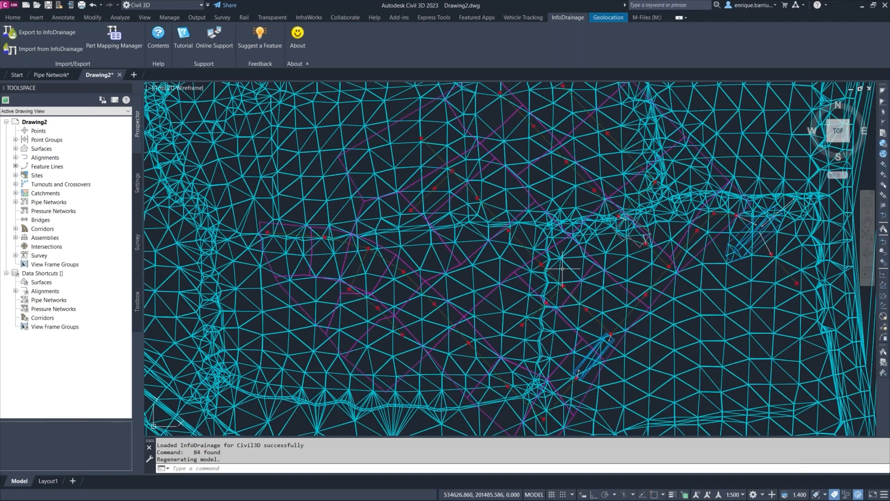
Inspect the imported network and surface in the Object Viewer, then close it and clear the selection.
key("ctrl+a")
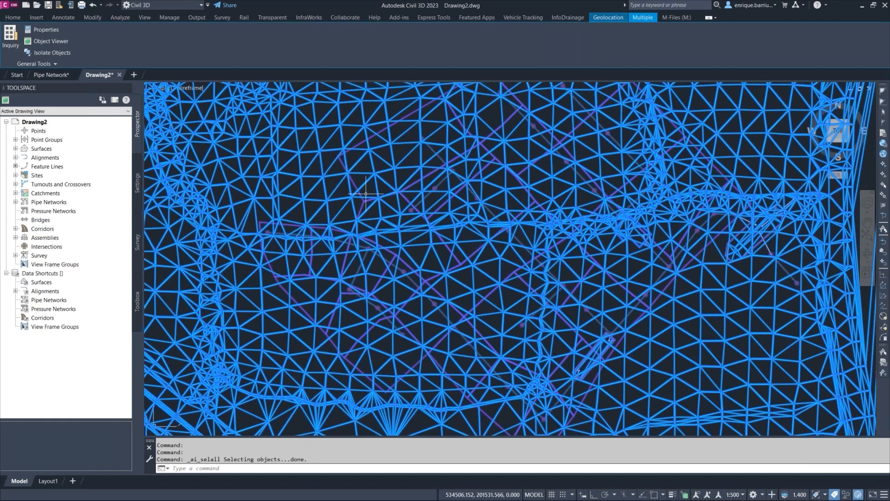
left_click(39, 42)
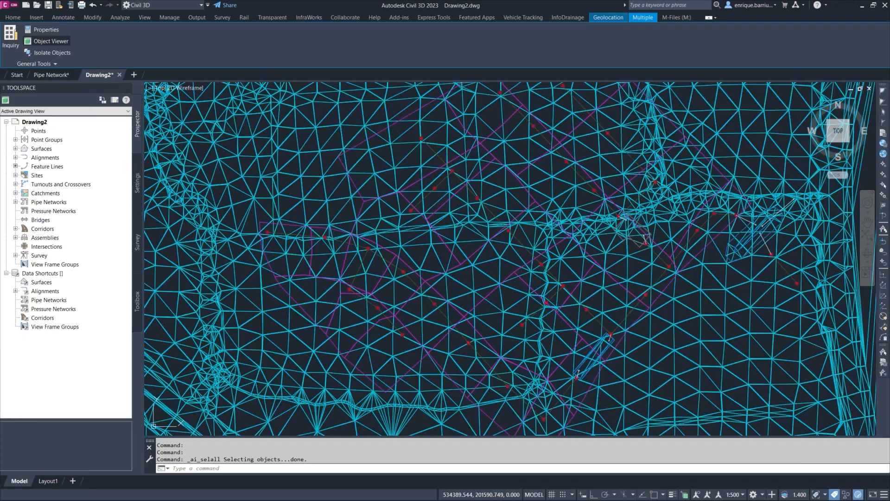
left_click_drag(395, 81, 370, 1)
left_click_drag(460, 322, 416, 133)
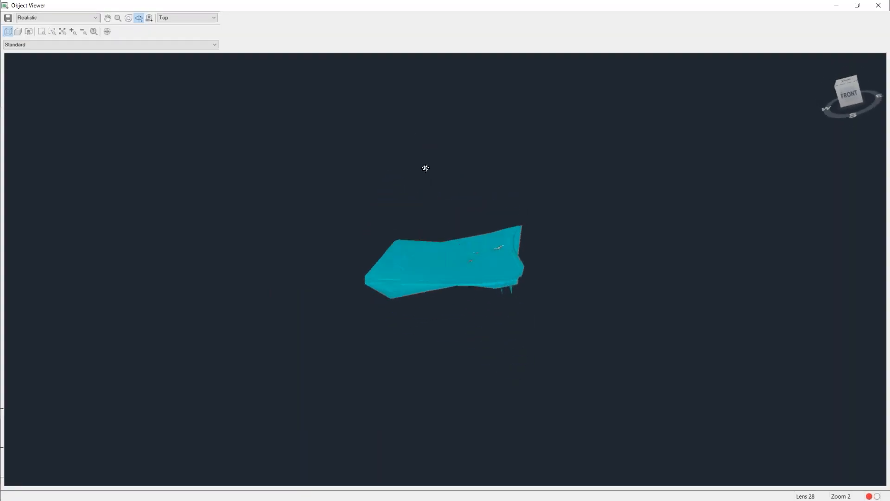
left_click_drag(441, 221, 441, 259)
scroll(533, 268, "up", 5)
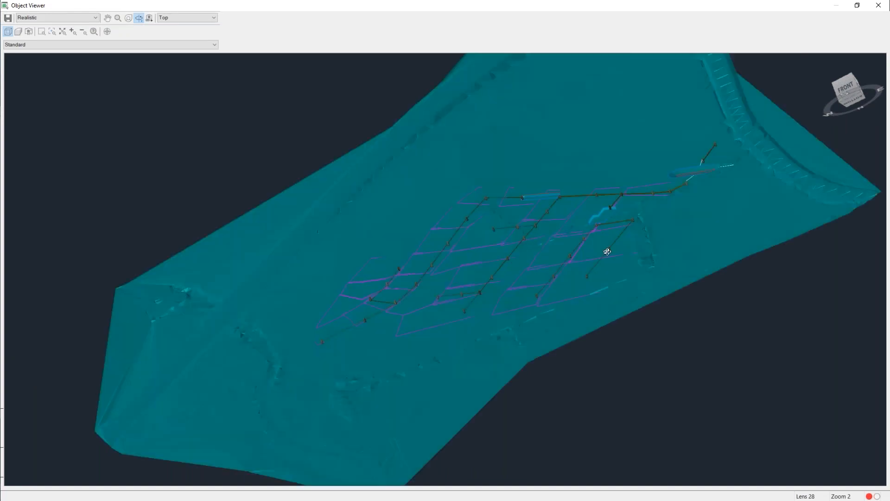
scroll(662, 229, "up", 8)
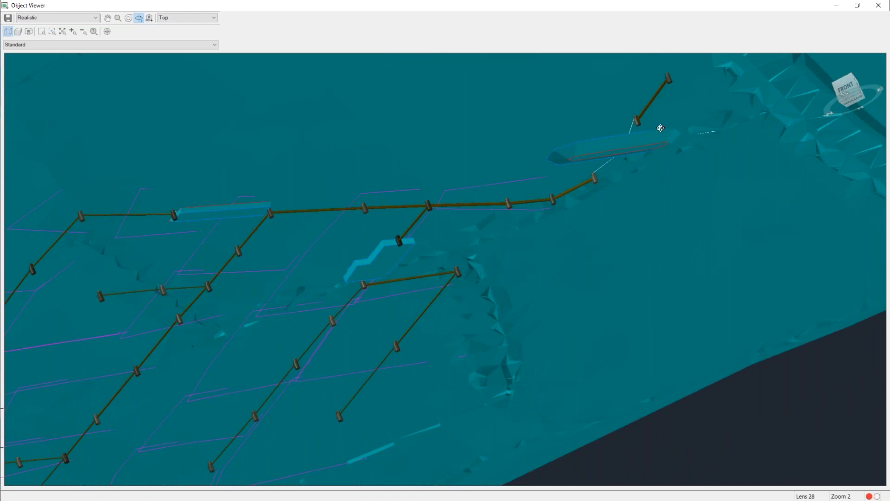
left_click(879, 6)
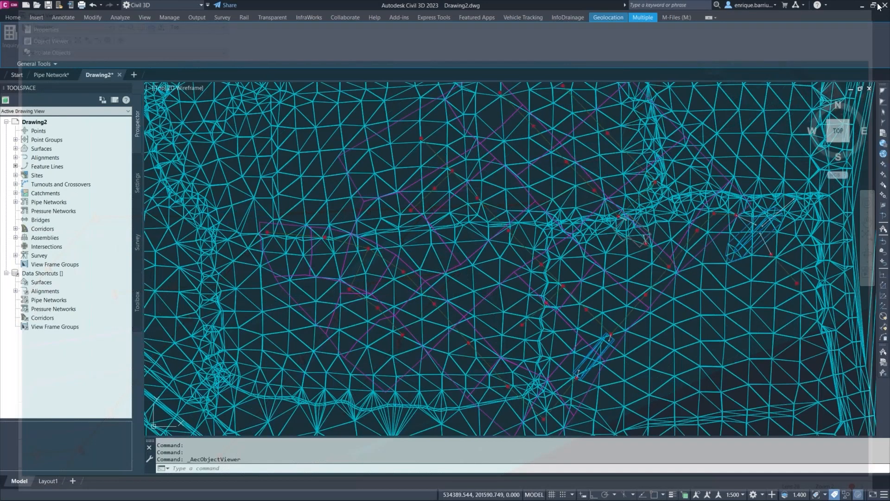
key("Escape")
key("Escape")
key("Escape")
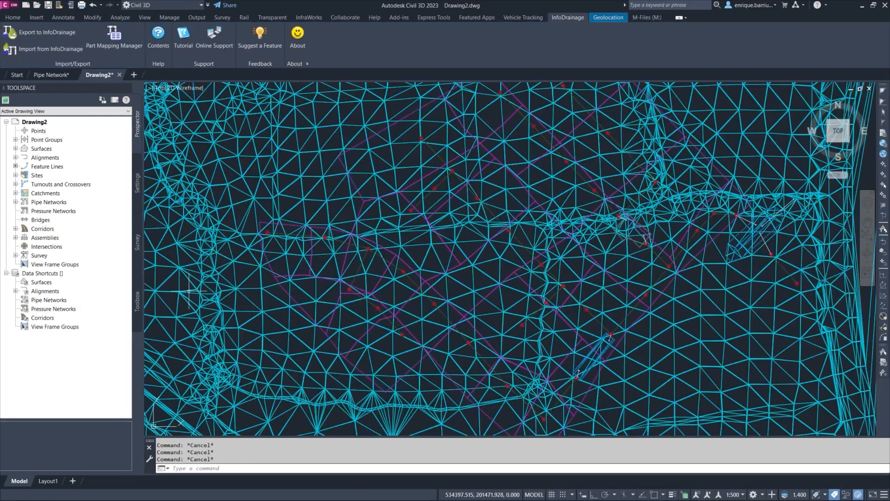
Switch back to InfoDrainage and open Foul.iddx from the Dataset's Foul folder without saving the current file.
key("alt+Tab")
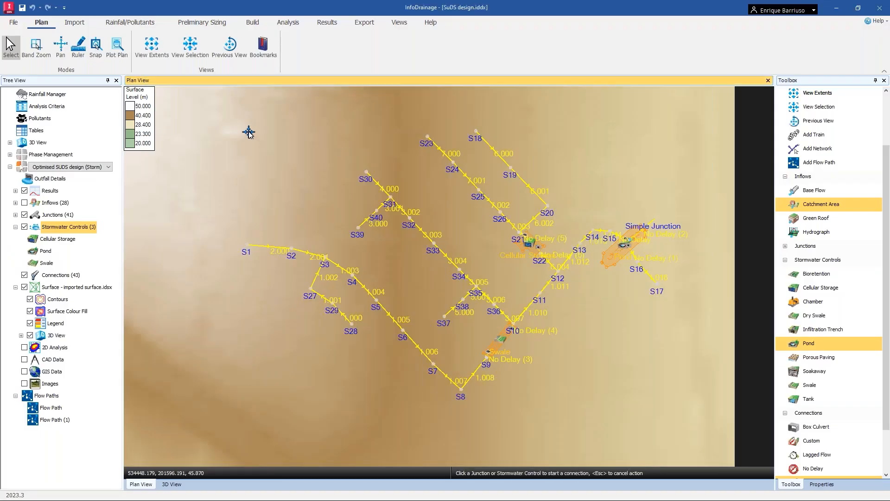
left_click(18, 23)
left_click(27, 56)
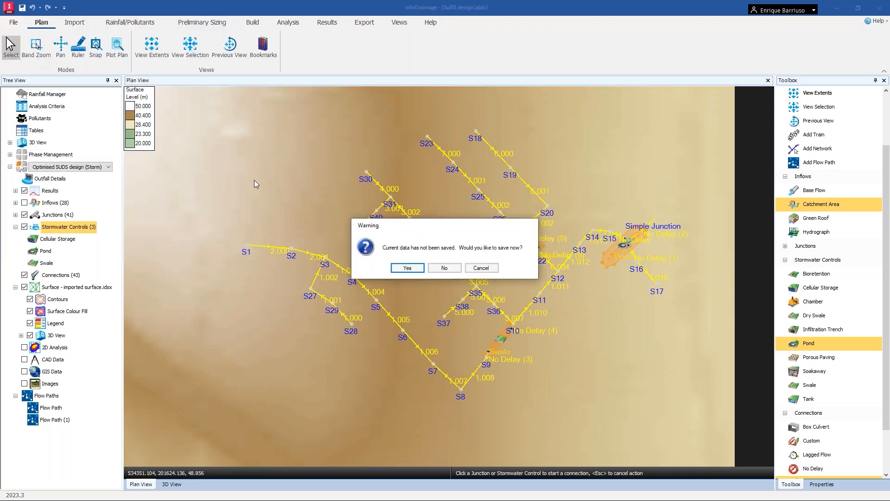
left_click(441, 266)
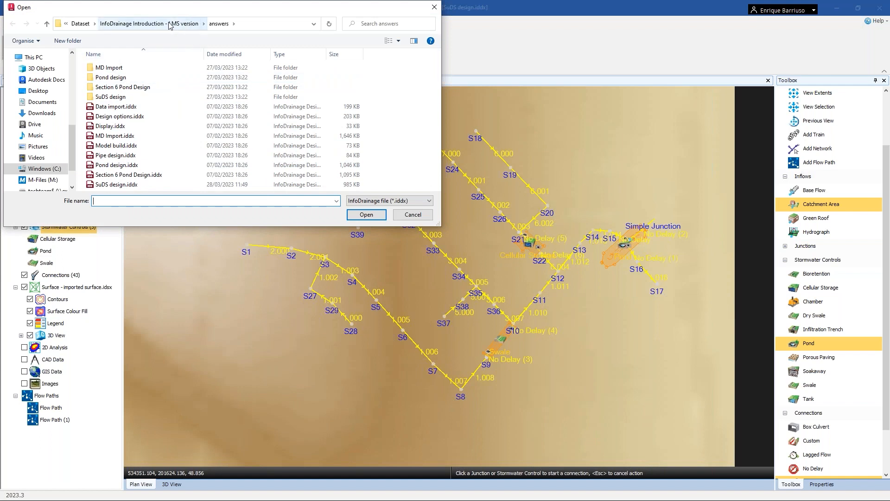
left_click(91, 24)
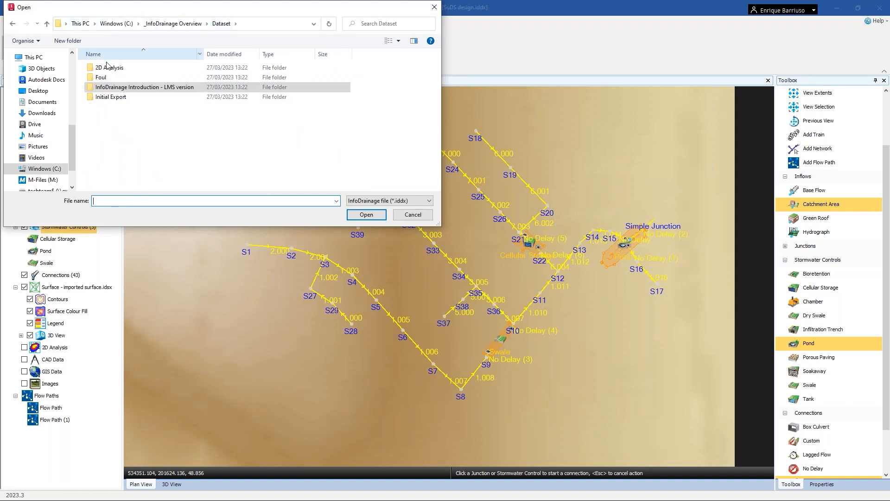
double_click(104, 78)
left_click(105, 77)
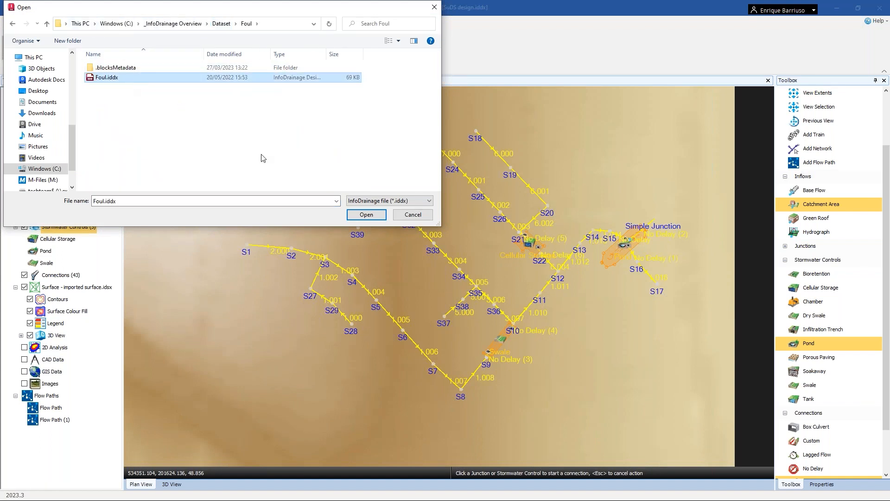
left_click(366, 214)
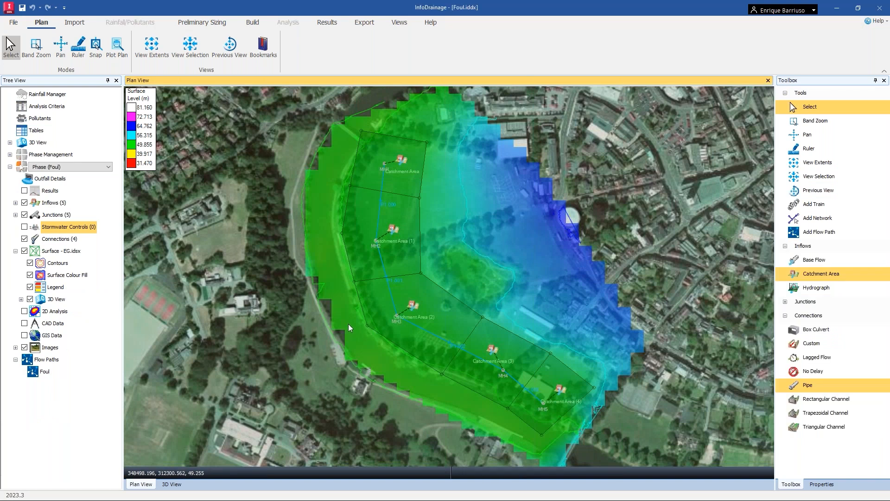
Examine the foul network's phases under Phase Management and the options available for its phase.
left_click(700, 165)
left_click(10, 154)
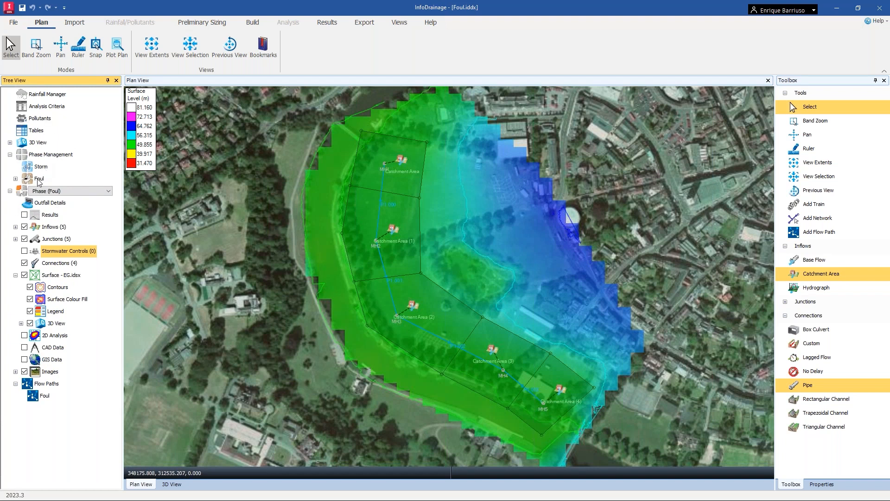
left_click(16, 179)
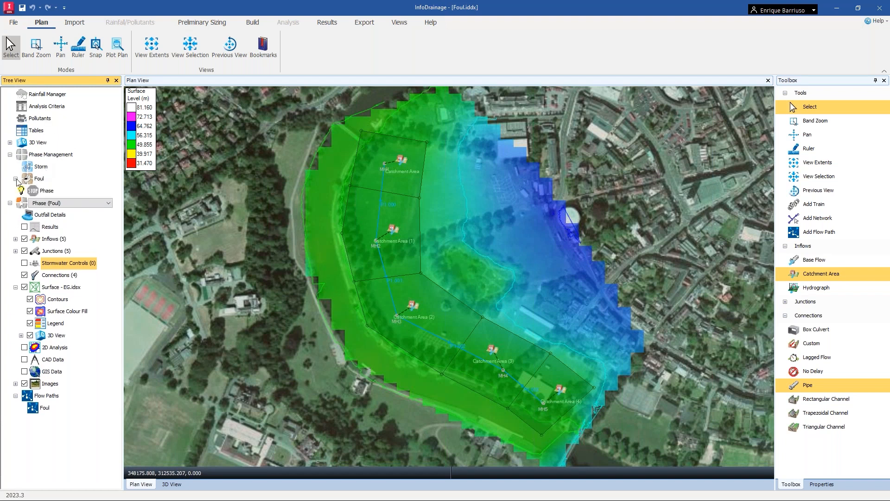
left_click(15, 179)
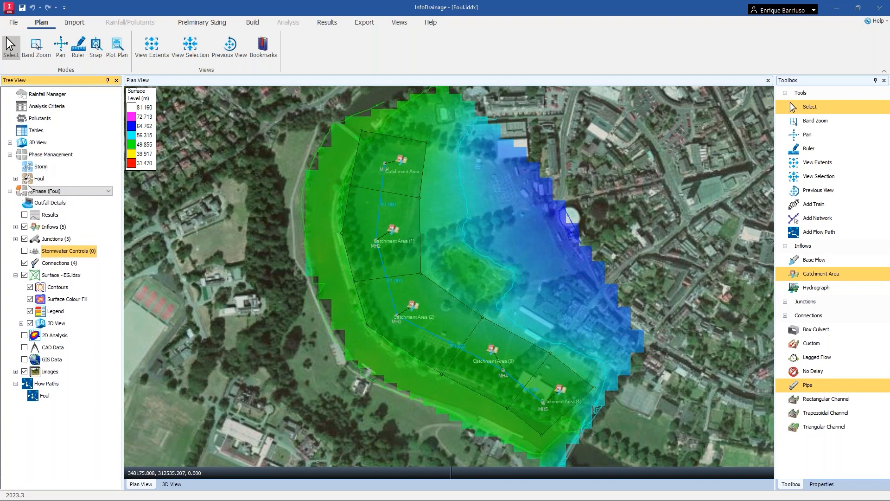
left_click(16, 179)
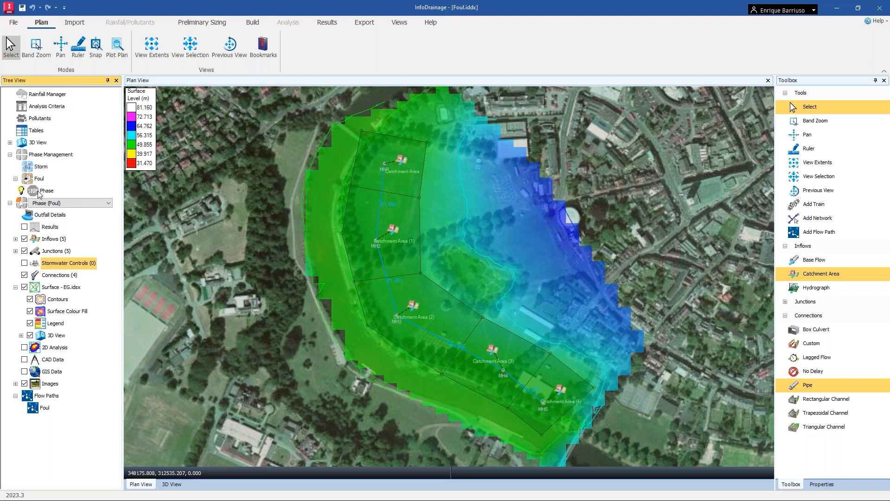
right_click(53, 192)
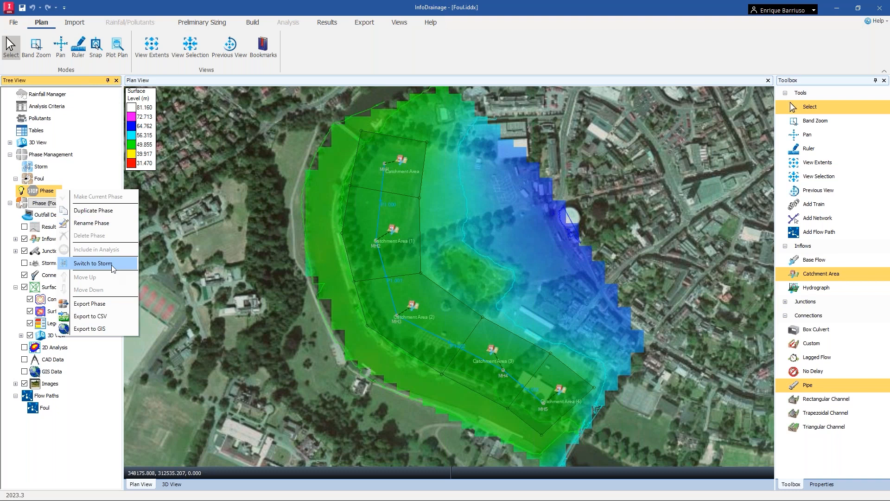
key("ctrl")
key("ctrl")
left_click(652, 133)
left_click(642, 148)
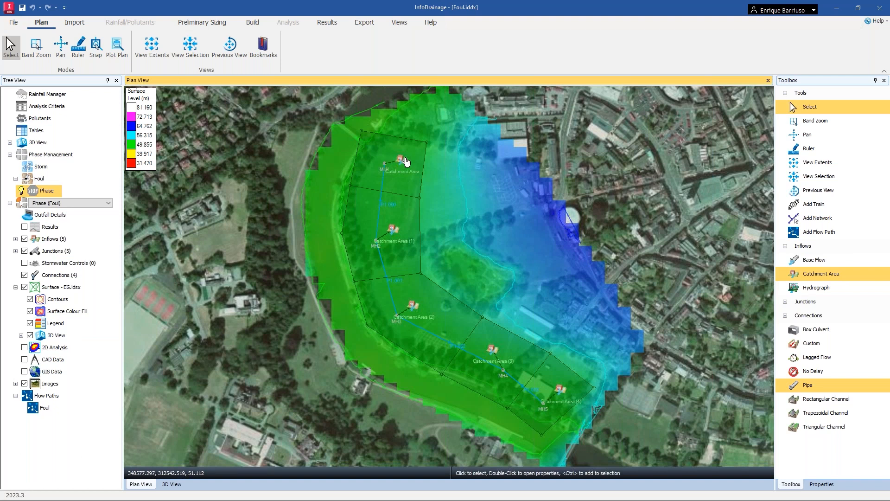
Inspect the first catchment area's foul flow properties, its calculation method options and the Flow per Dwelling Calculator, then cancel.
left_click(401, 160)
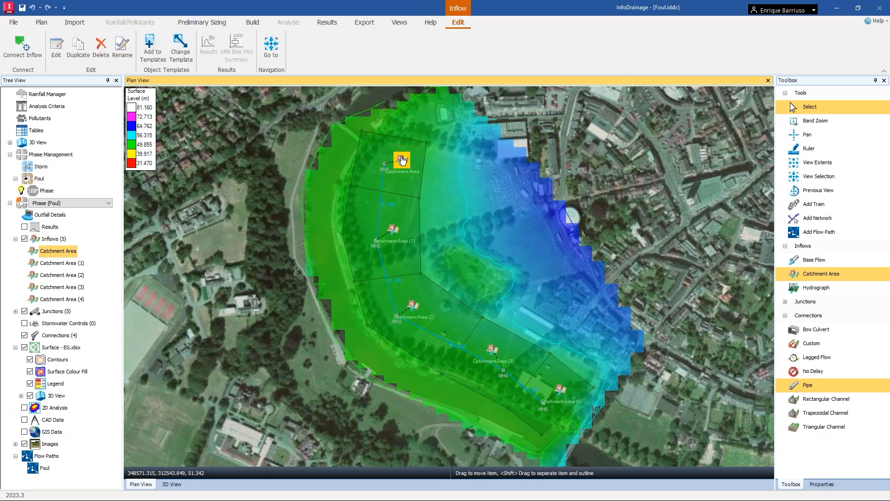
double_click(402, 160)
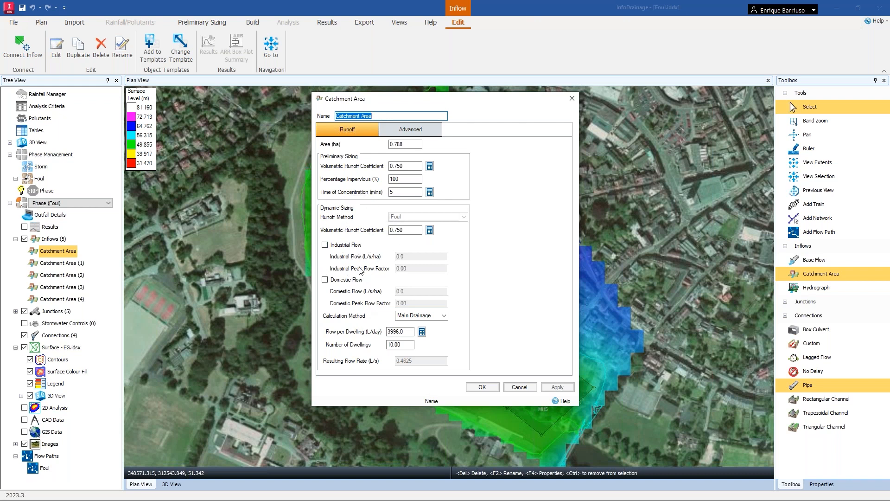
left_click(437, 317)
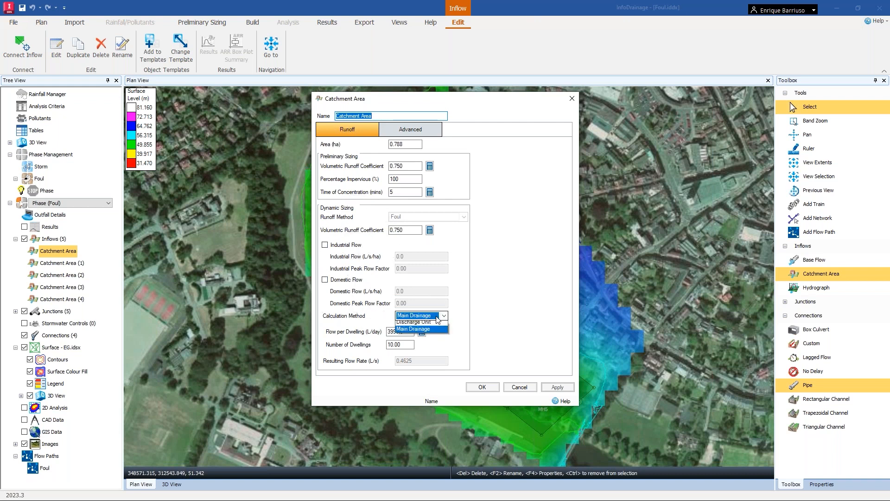
left_click(438, 316)
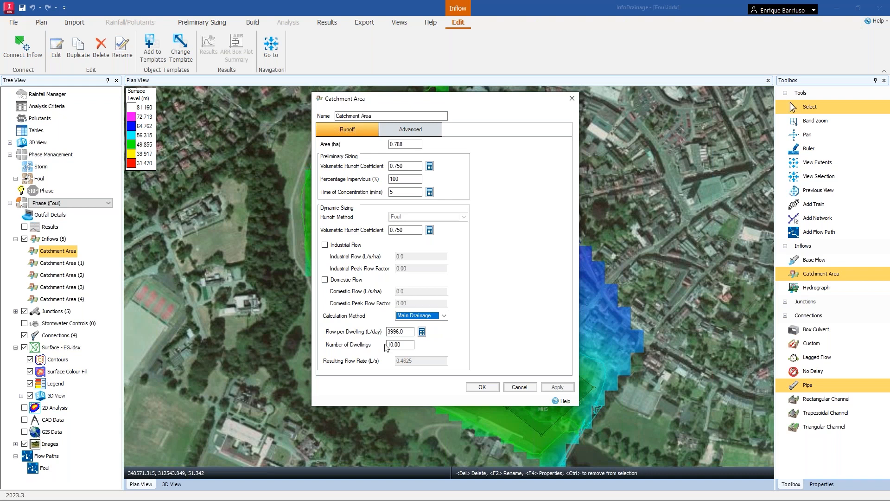
left_click(422, 332)
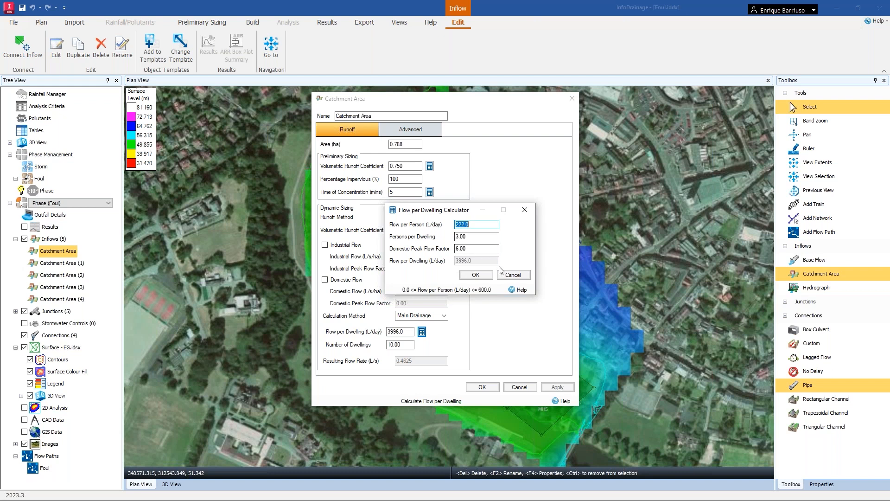
left_click(513, 275)
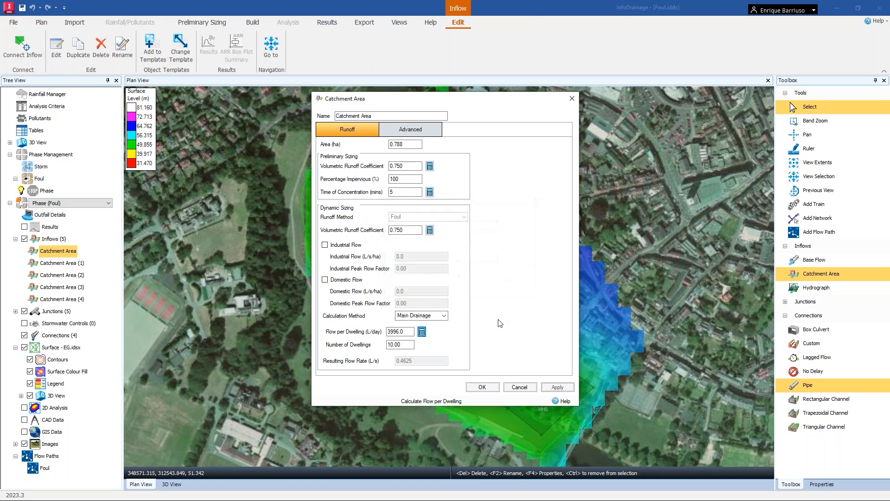
left_click(519, 386)
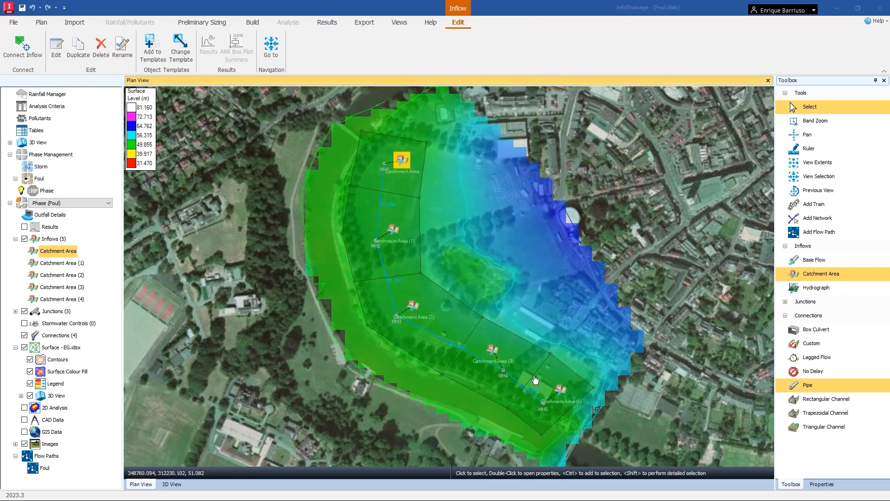
Inspect Catchment Area (4)'s industrial flow properties and the Total Discharge Units Calculator, then cancel and clear the selection.
left_click(559, 392)
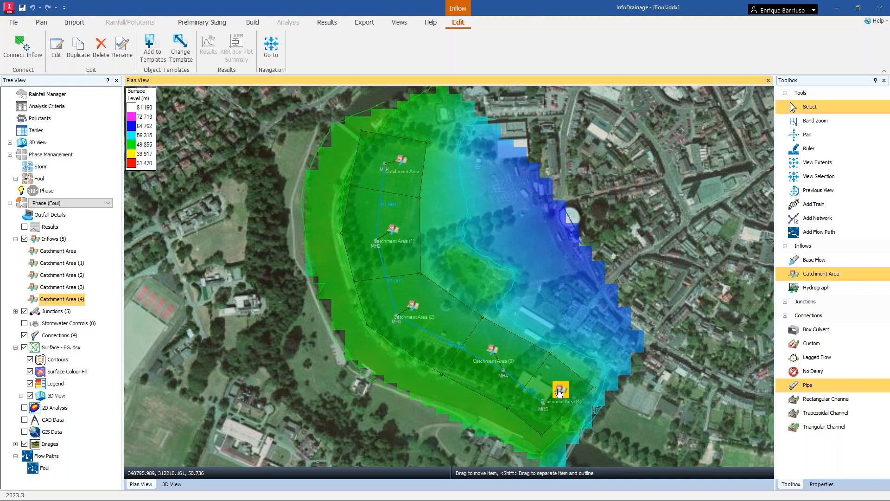
double_click(559, 391)
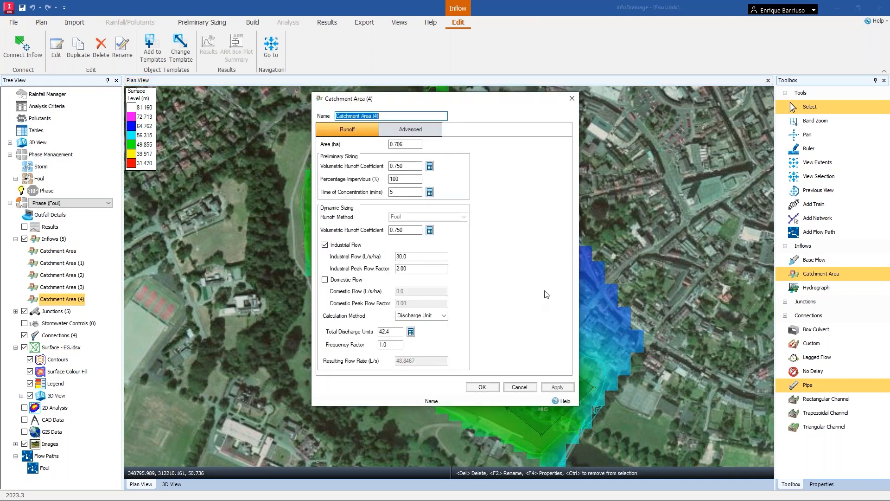
left_click(411, 332)
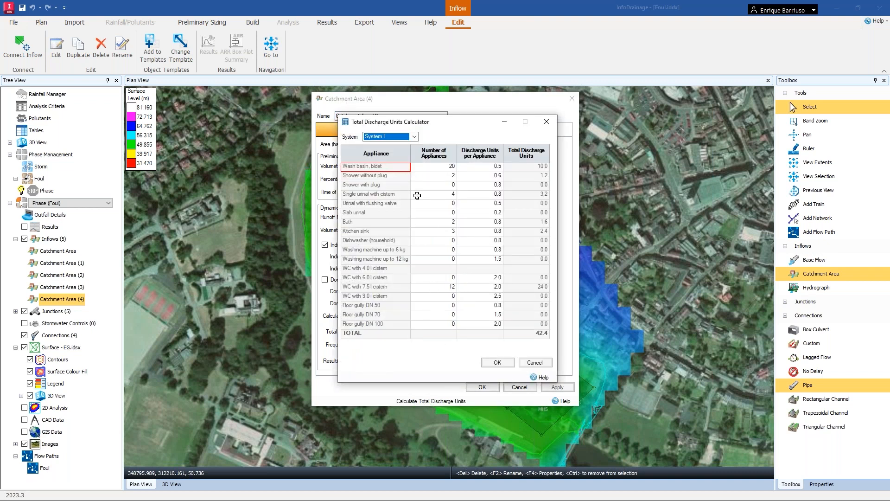
left_click(414, 137)
left_click(414, 137)
left_click(539, 361)
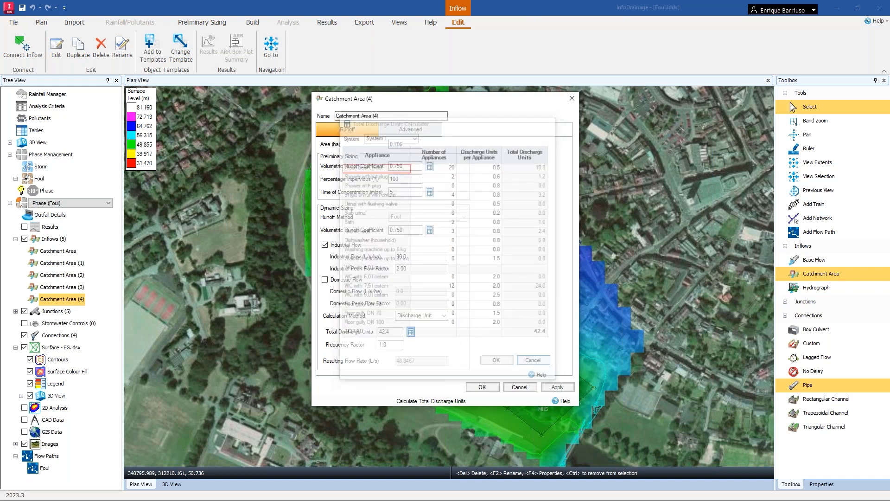
left_click(519, 387)
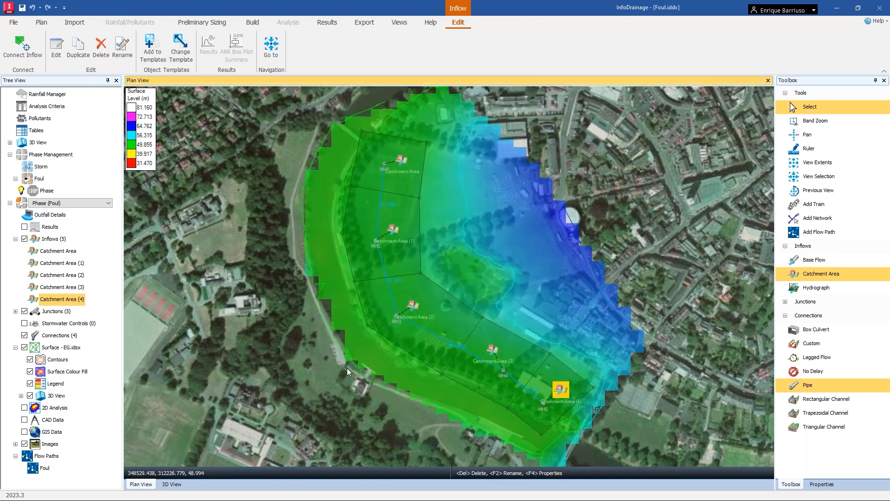
left_click(278, 305)
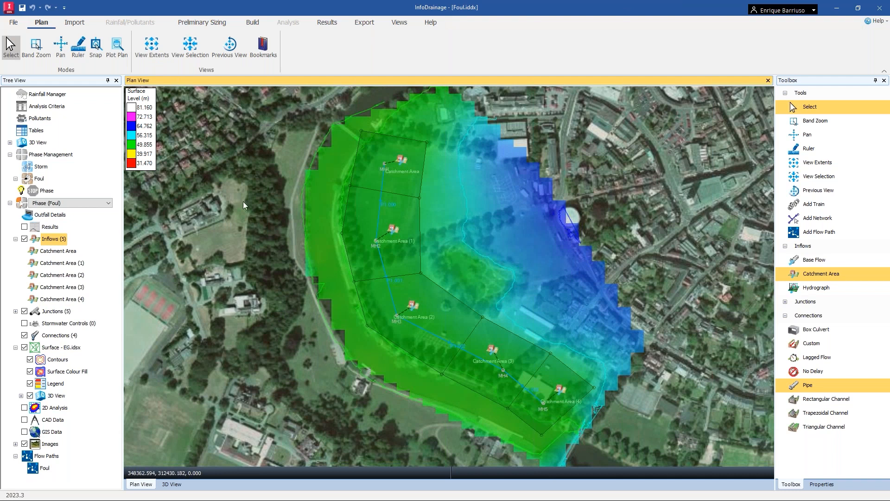
Open the Network Design Wizard for the Foul flow path, review its design options and velocity check choices, then cancel.
left_click(209, 23)
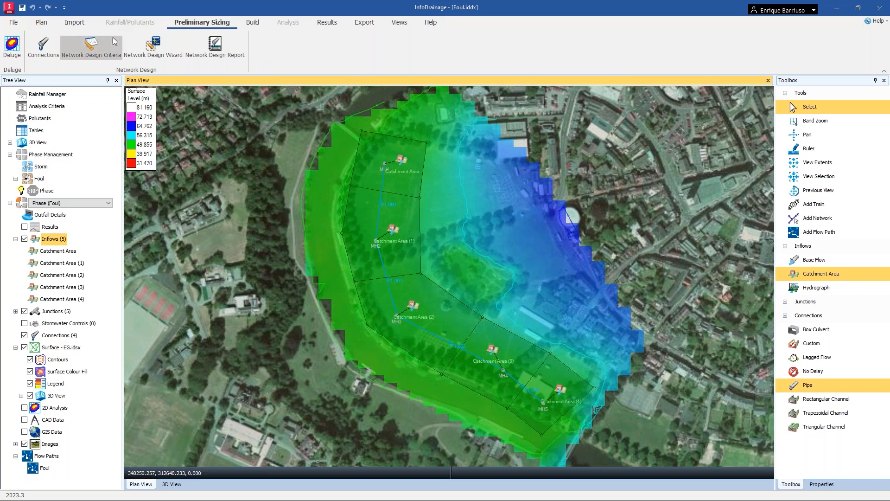
left_click(149, 49)
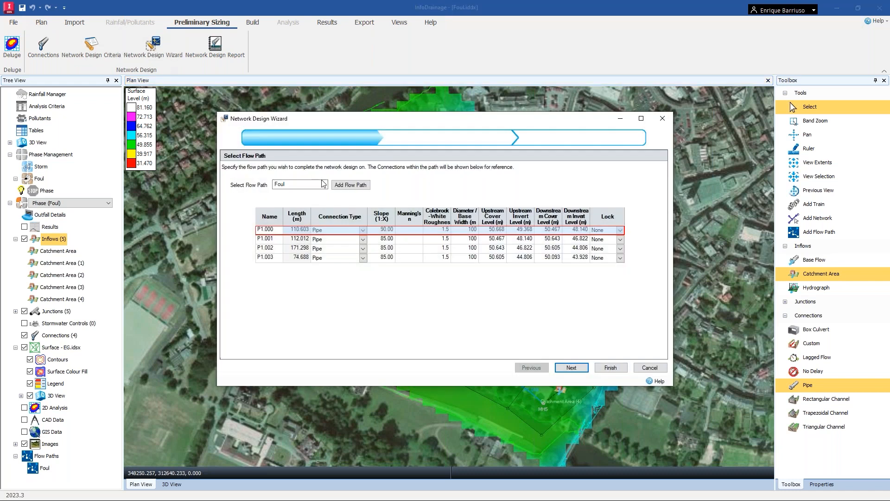
left_click(571, 367)
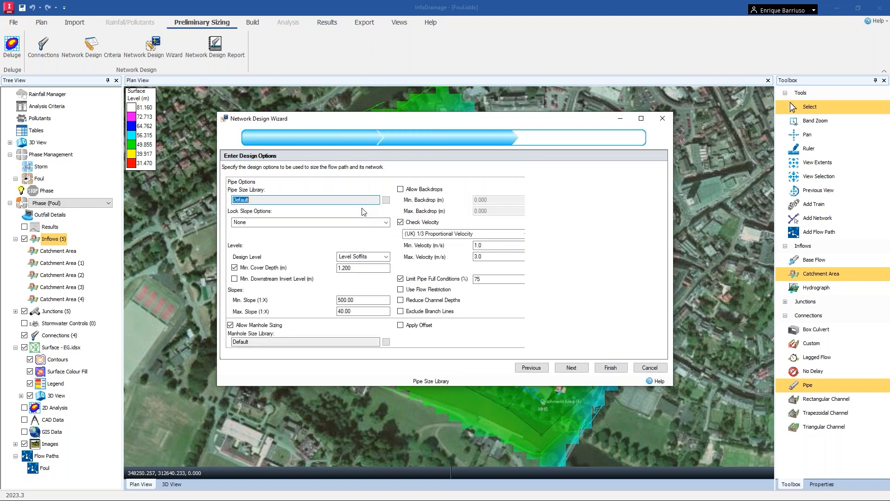
left_click(507, 234)
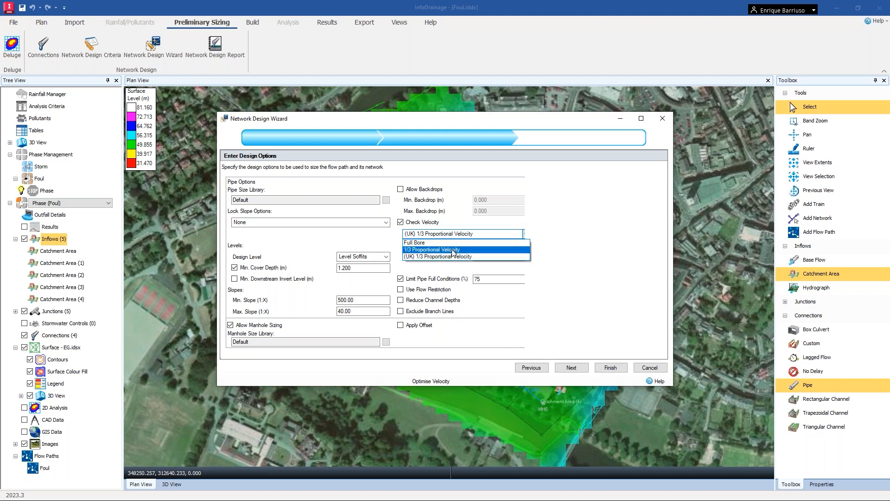
left_click(376, 247)
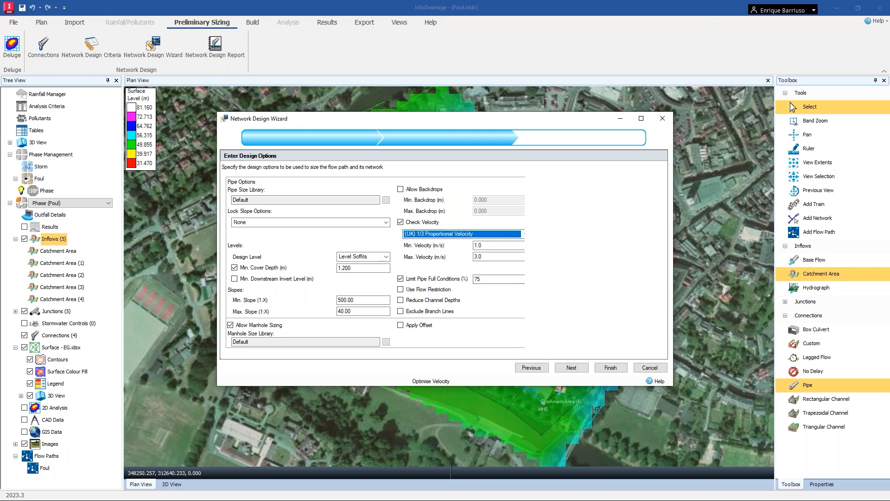
left_click(656, 366)
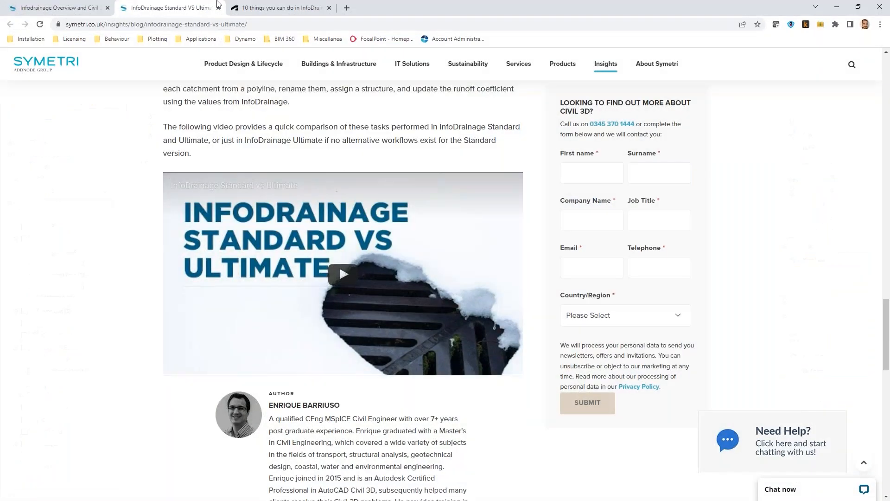
Switch to the browser's '10 things you can do in InfoDrainage' article and read its SuDS representation section.
left_click(274, 6)
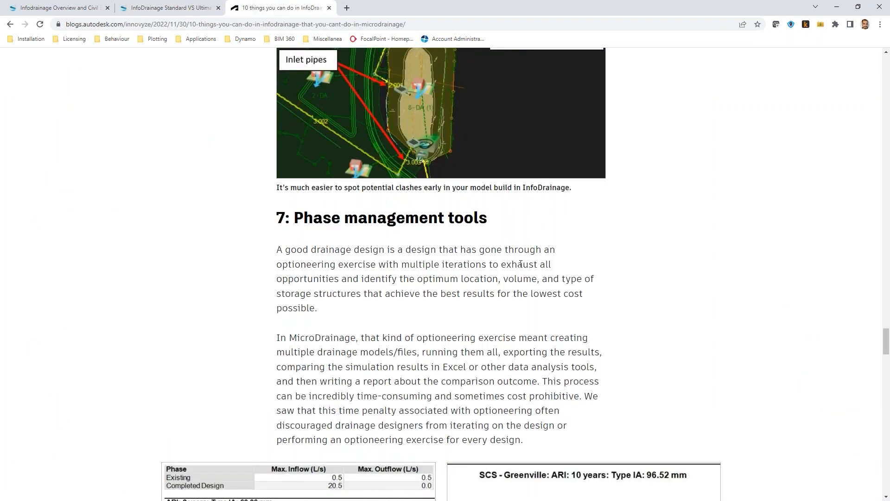
scroll(813, 316, "up", 1)
left_click_drag(885, 332, 884, 50)
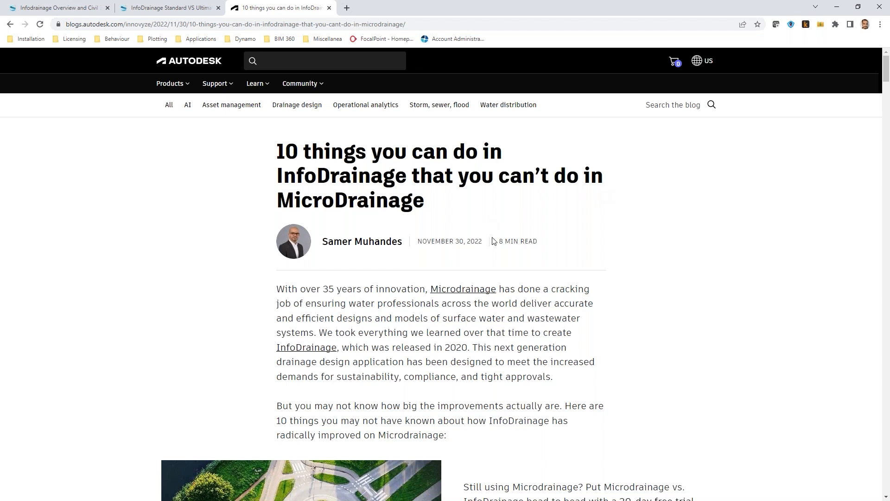
scroll(504, 260, "down", 7)
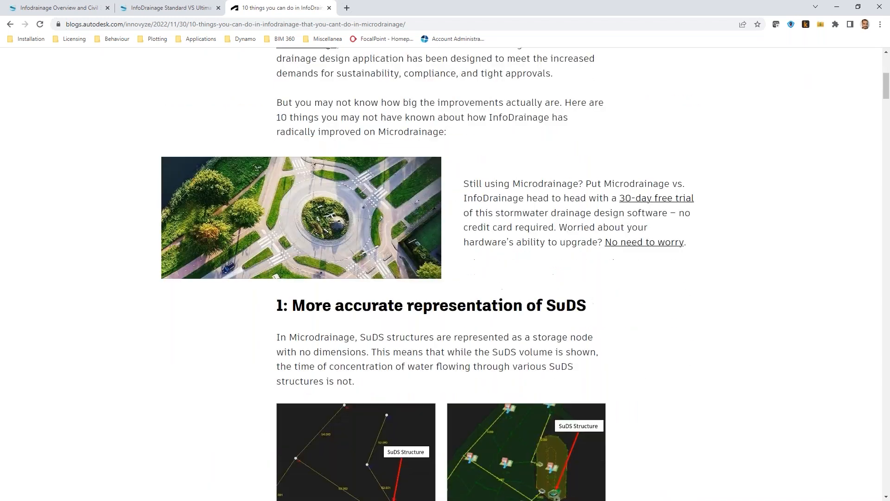
scroll(505, 260, "up", 7)
scroll(504, 261, "down", 6)
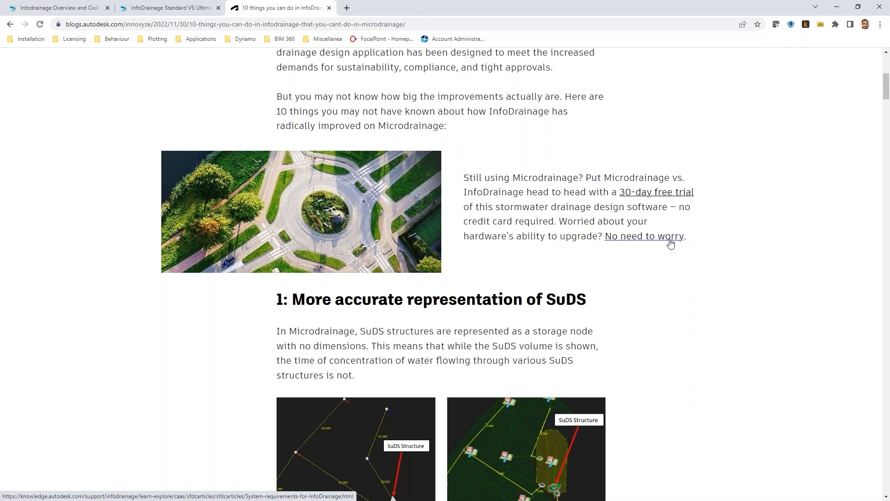
scroll(721, 280, "down", 3)
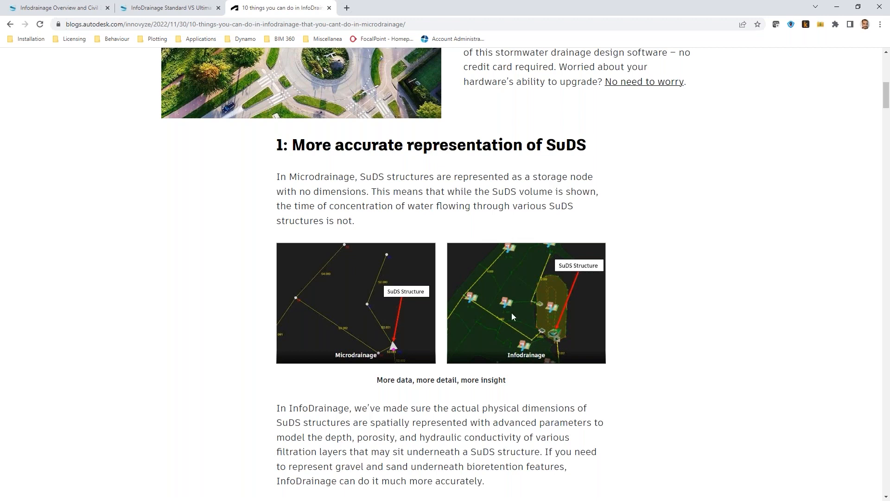
scroll(679, 313, "down", 2)
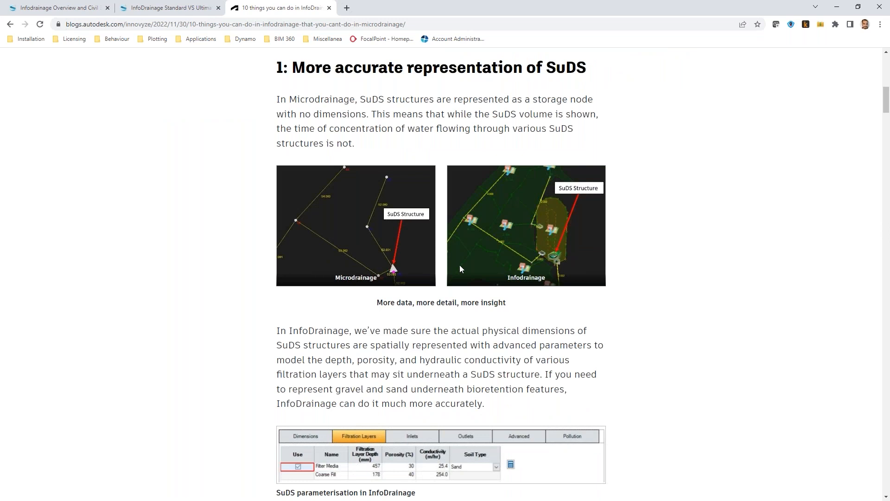
scroll(644, 267, "down", 5)
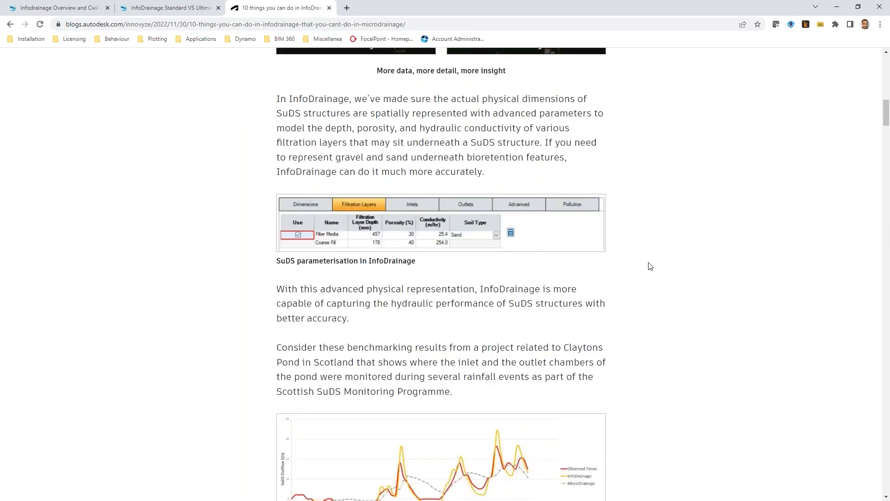
Scroll through the article's sections on reconnecting sub-catchments, Civil 3D roundtripping and international projects.
scroll(653, 259, "down", 5)
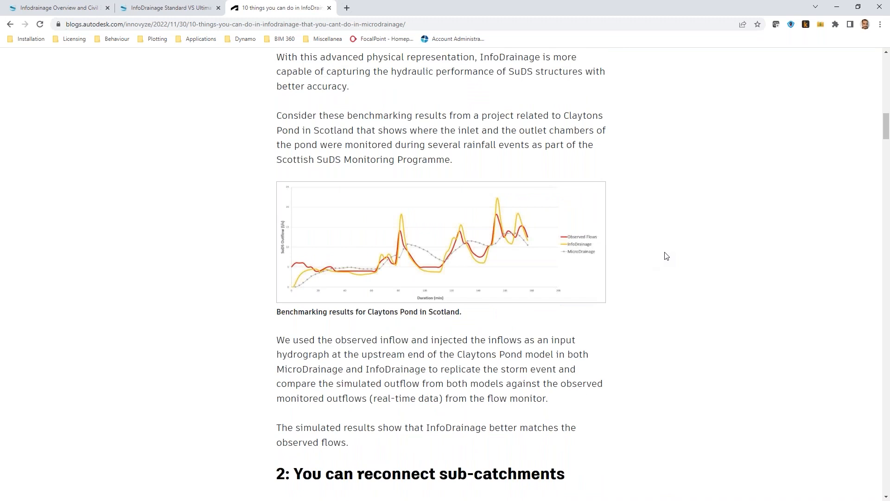
scroll(666, 257, "down", 7)
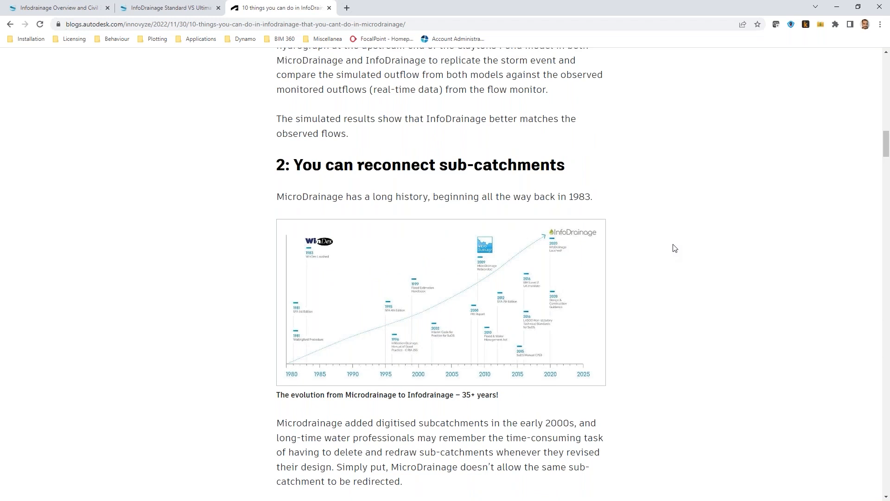
scroll(673, 248, "down", 2)
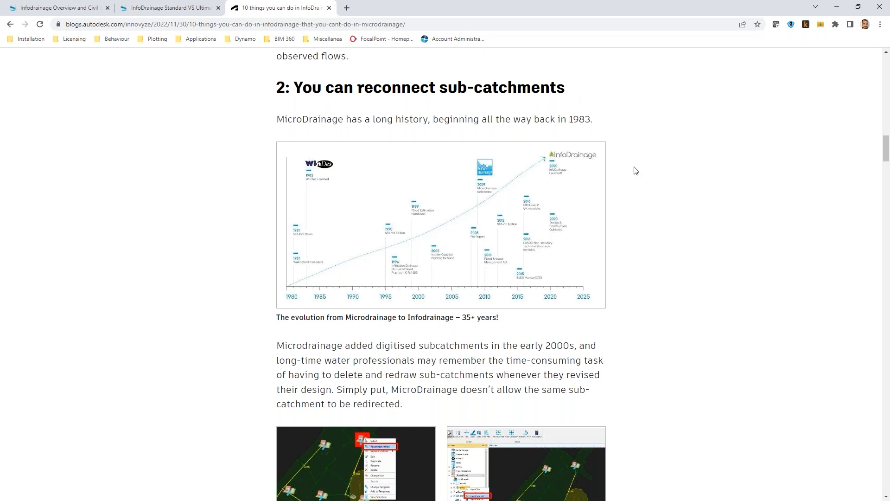
scroll(641, 176, "down", 5)
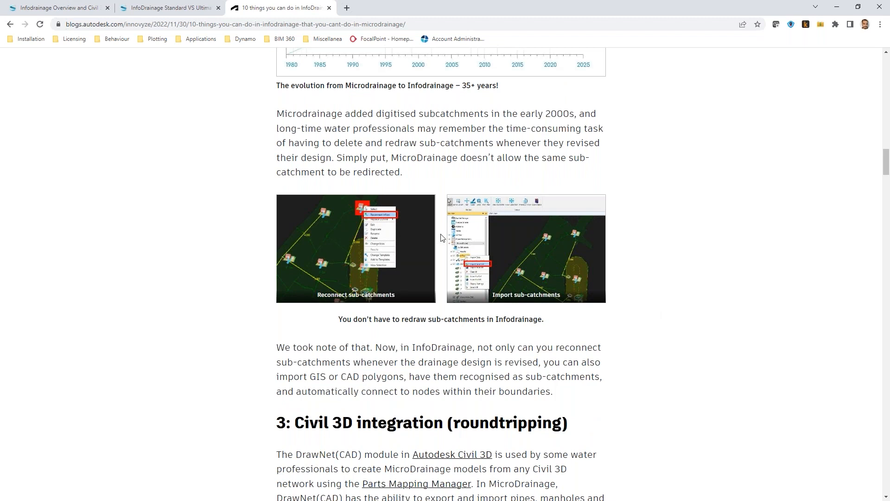
scroll(489, 295, "down", 6)
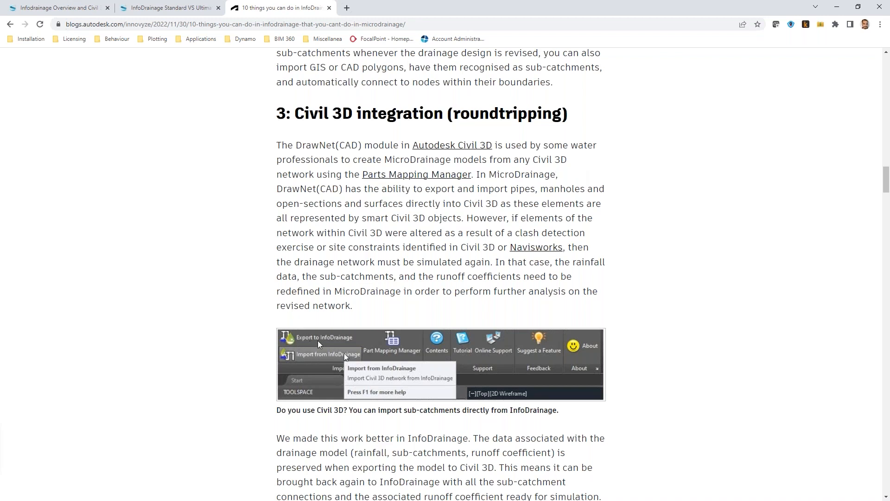
scroll(632, 287, "down", 1)
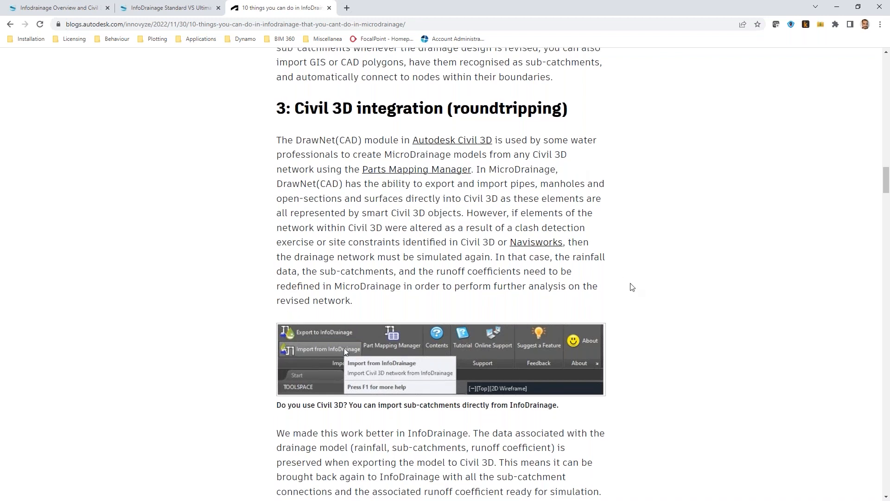
scroll(632, 287, "down", 2)
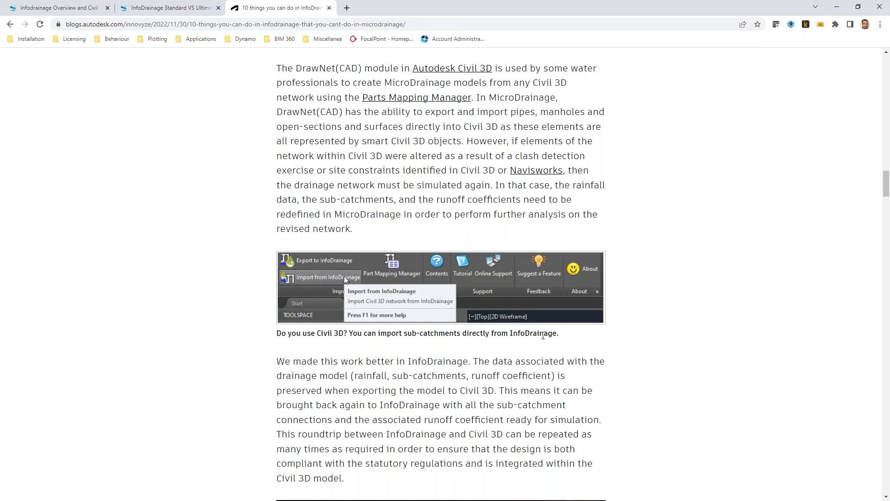
scroll(546, 335, "down", 10)
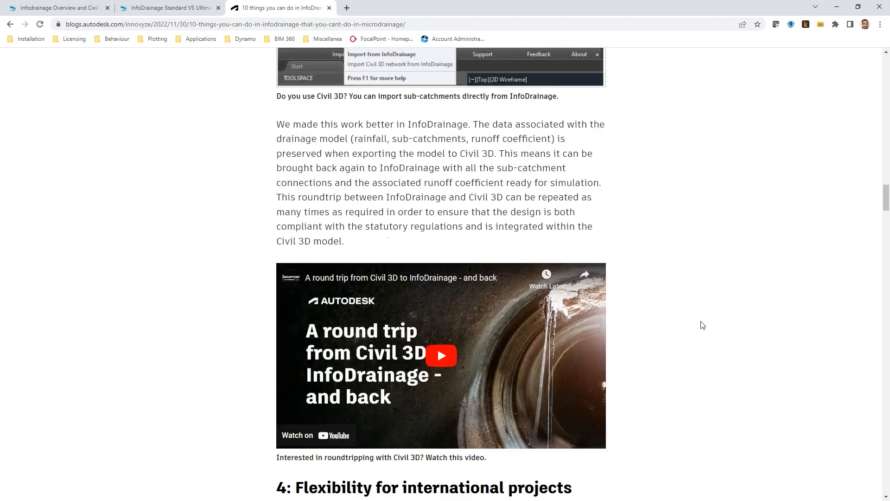
scroll(718, 300, "down", 2)
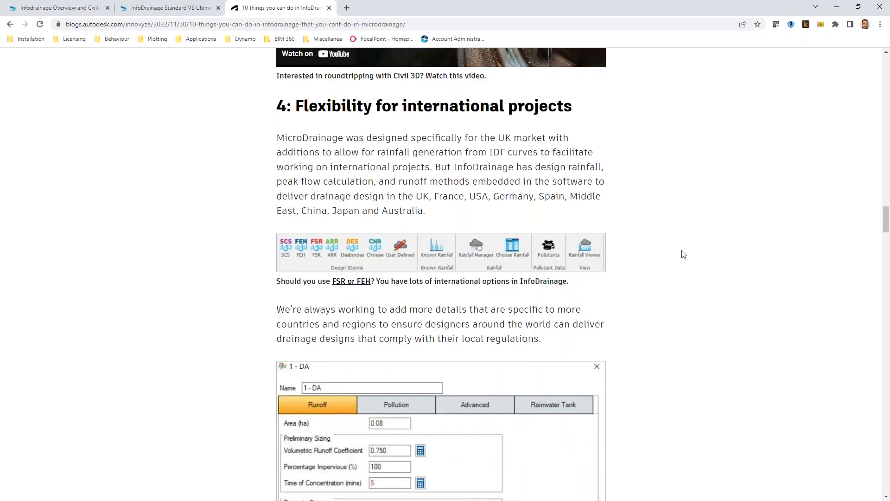
Scroll through the article's sections on international flexibility, bifurcation, and SuDS inlet and outlet structures.
scroll(683, 255, "down", 2)
scroll(685, 258, "down", 6)
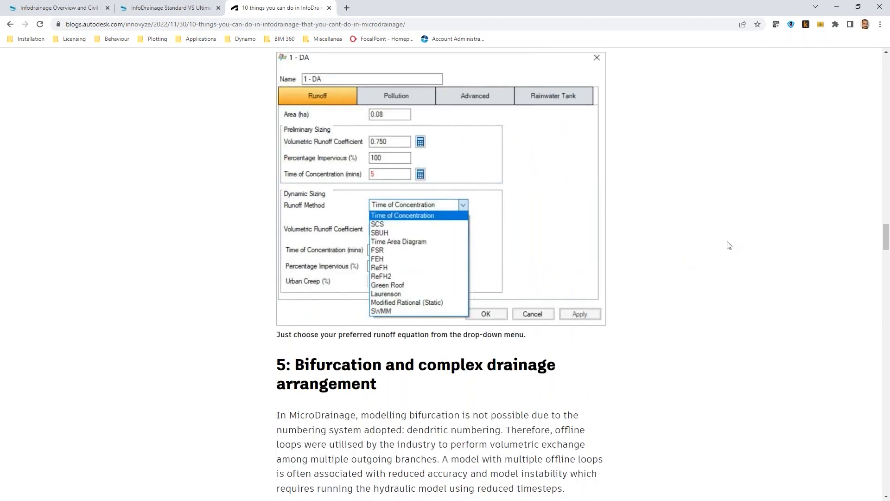
scroll(728, 235, "down", 6)
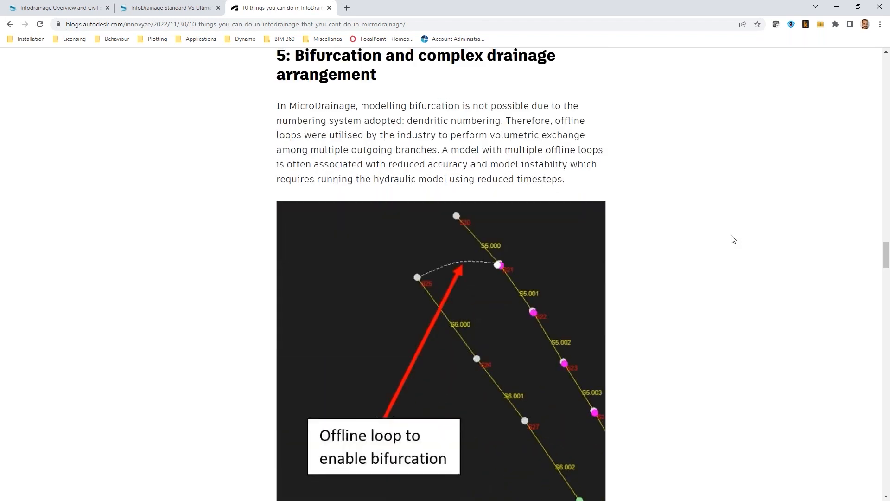
scroll(730, 236, "down", 3)
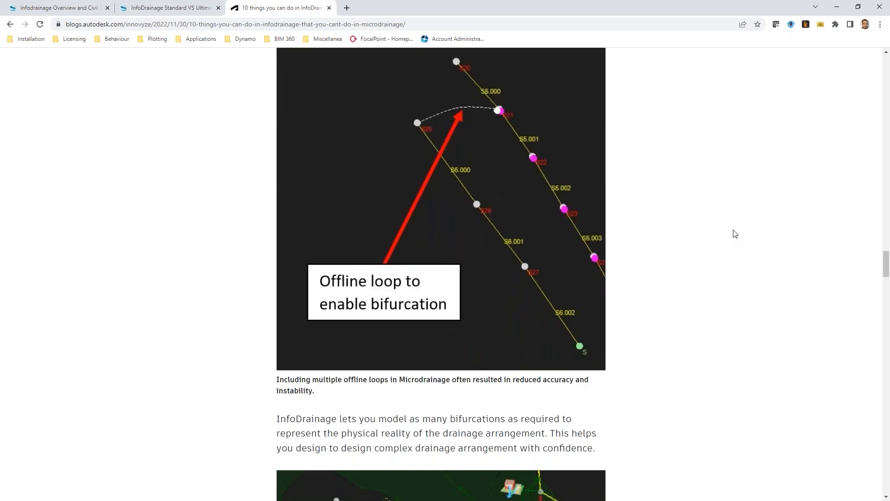
scroll(727, 224, "down", 5)
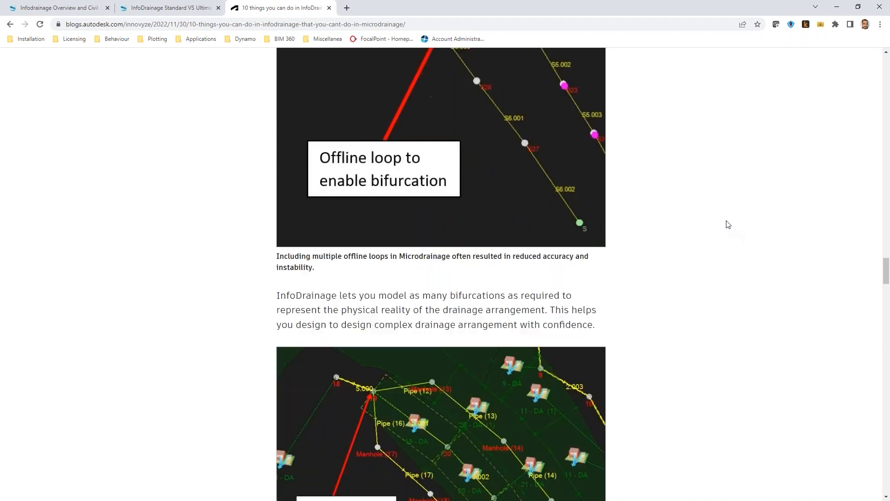
scroll(726, 221, "down", 1)
scroll(722, 228, "down", 1)
scroll(723, 231, "down", 5)
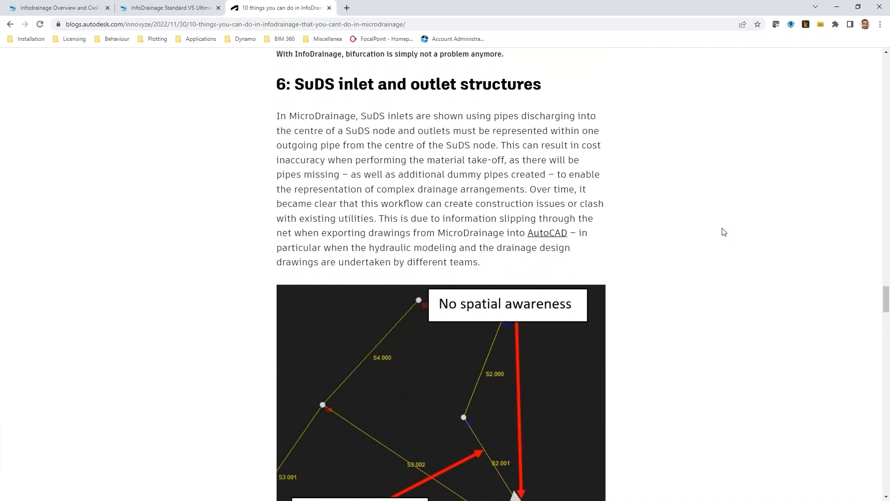
scroll(672, 216, "down", 5)
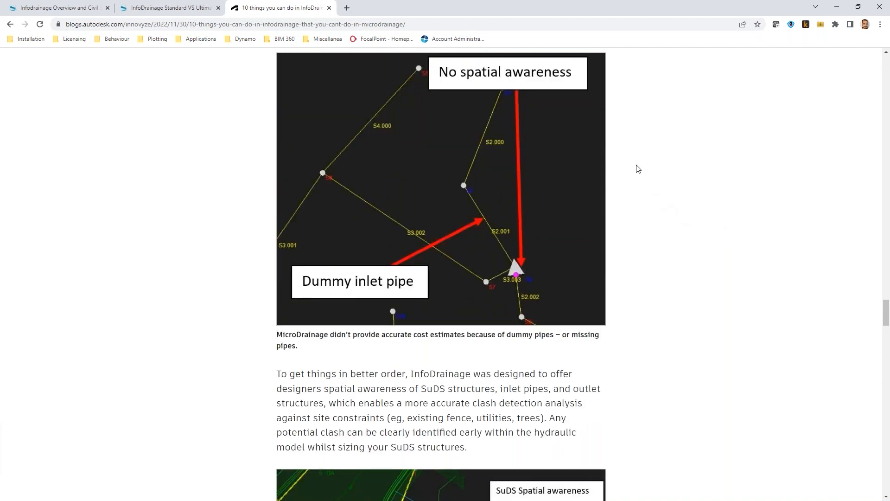
scroll(638, 170, "down", 5)
scroll(676, 200, "down", 8)
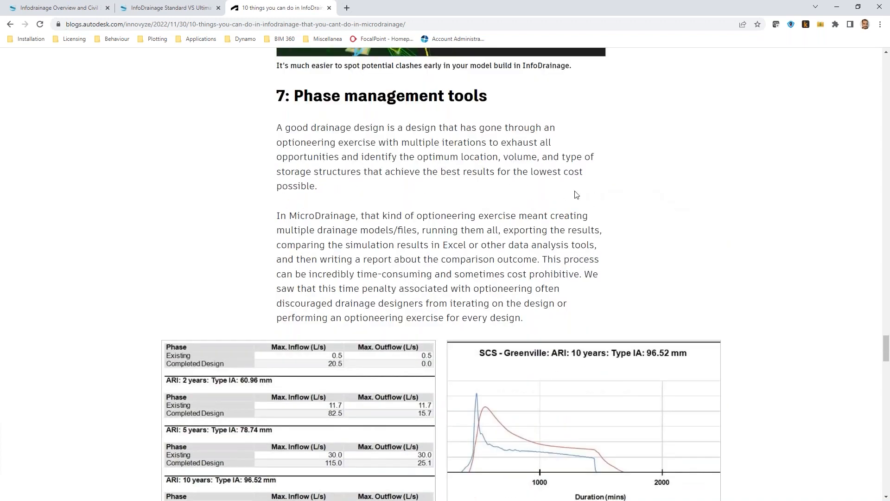
Read the sections on phase management, rainwater harvesting tanks, validation and templates down to the article's end.
scroll(562, 196, "down", 2)
scroll(561, 195, "down", 4)
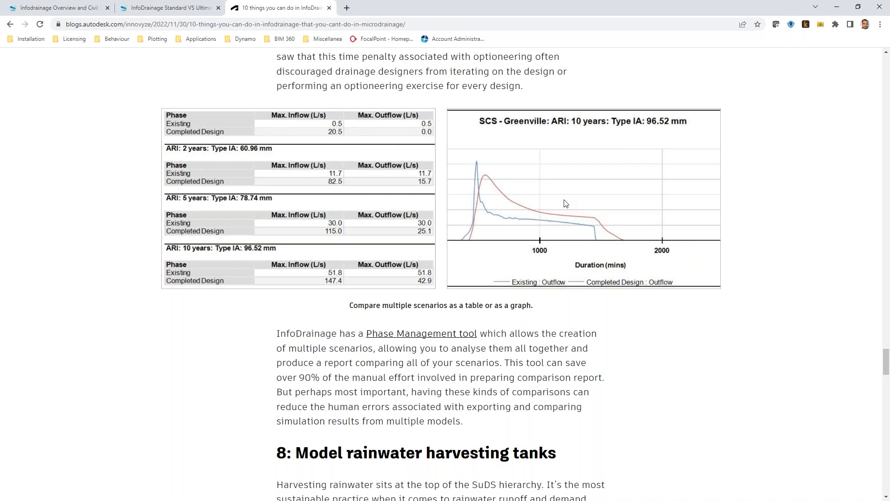
scroll(566, 204, "down", 6)
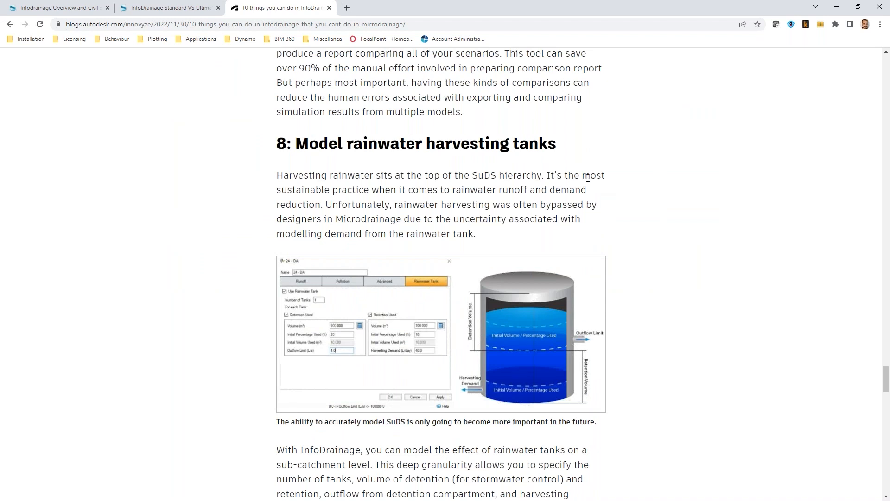
scroll(594, 185, "down", 6)
scroll(624, 184, "down", 4)
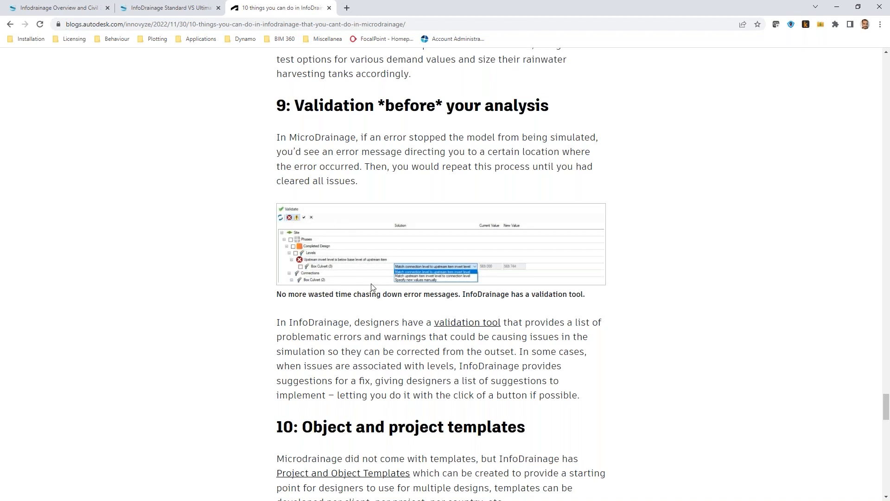
scroll(602, 211, "down", 3)
scroll(672, 190, "down", 3)
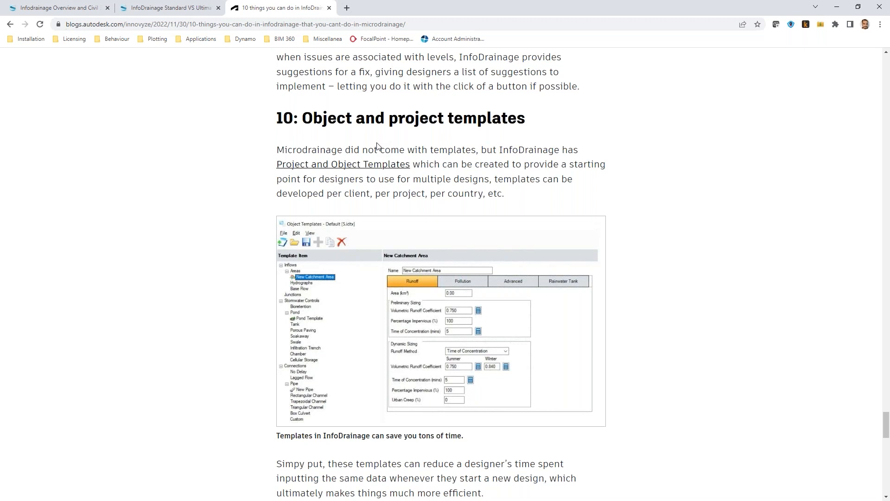
scroll(587, 212, "down", 3)
scroll(589, 208, "down", 5)
scroll(678, 158, "down", 5)
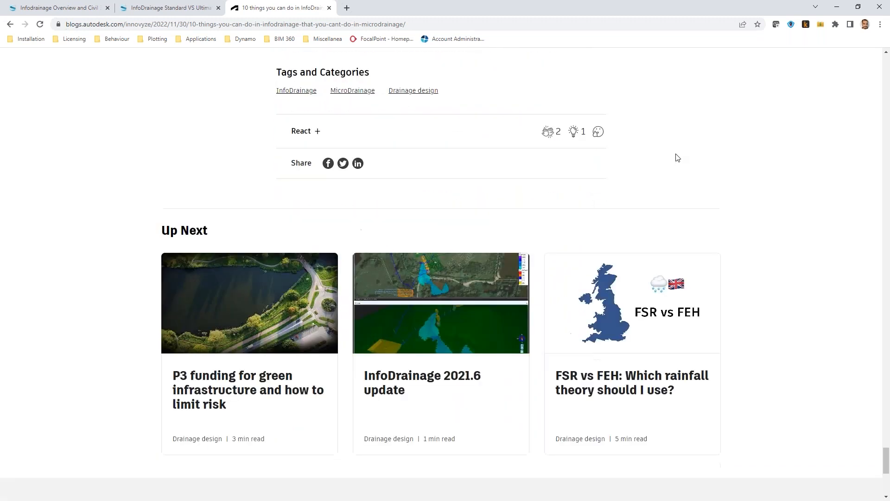
Scroll back to the article's top, glance at the other two blog tabs, and return to the article.
scroll(679, 158, "up", 10)
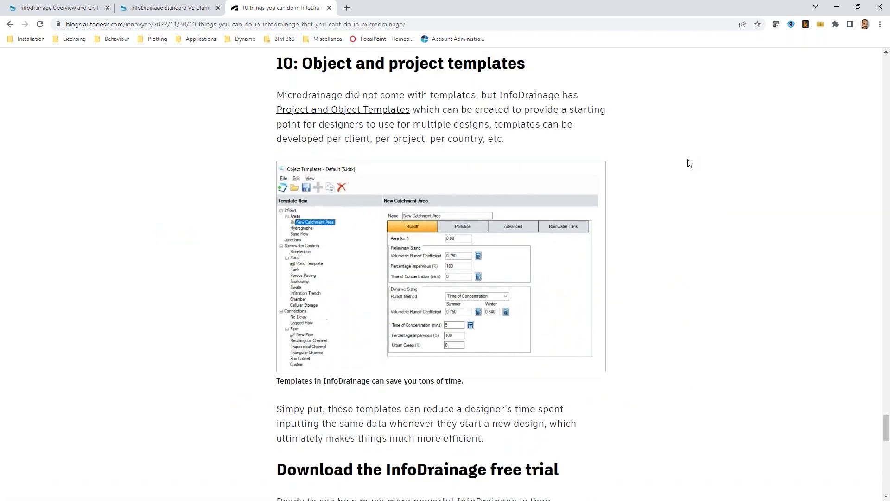
scroll(689, 163, "up", 15)
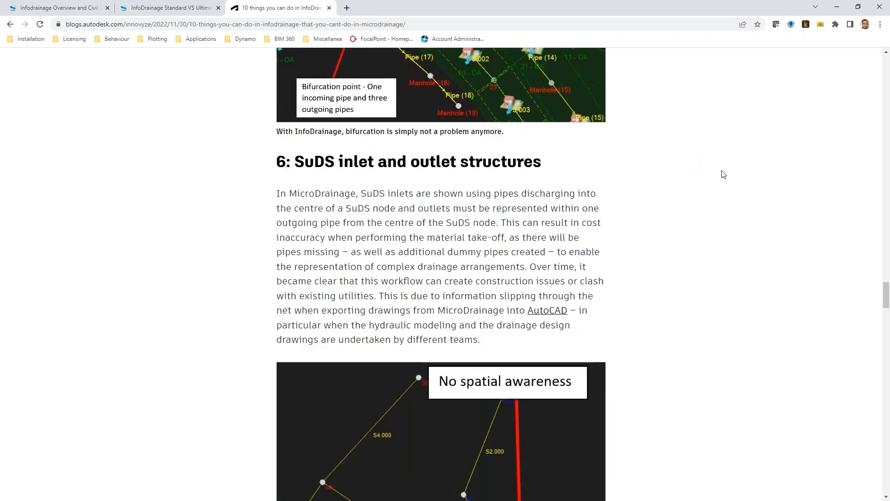
scroll(723, 174, "up", 20)
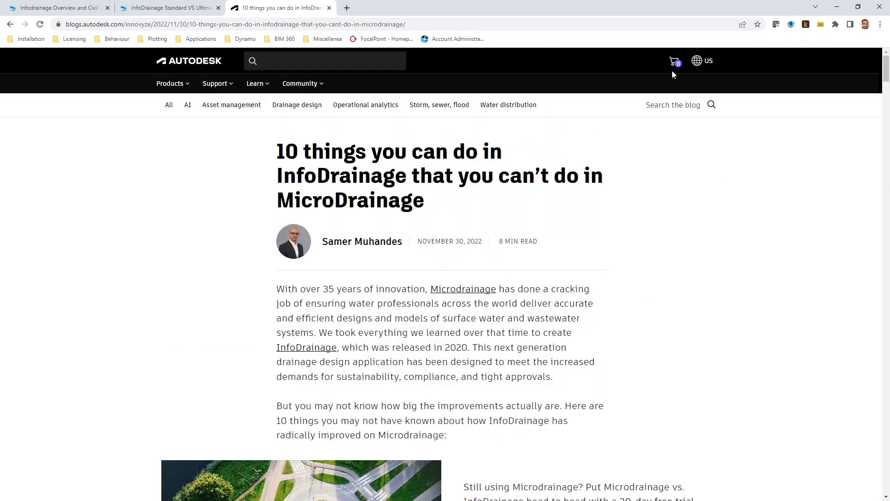
left_click(173, 8)
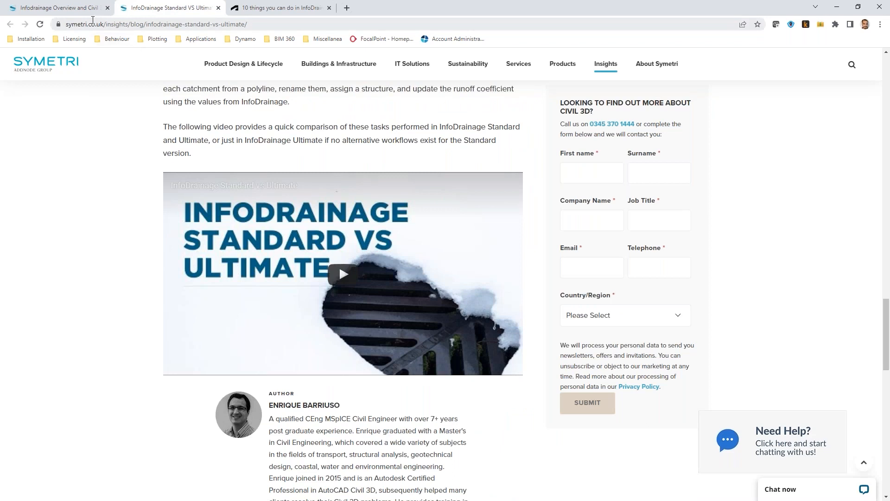
left_click(62, 8)
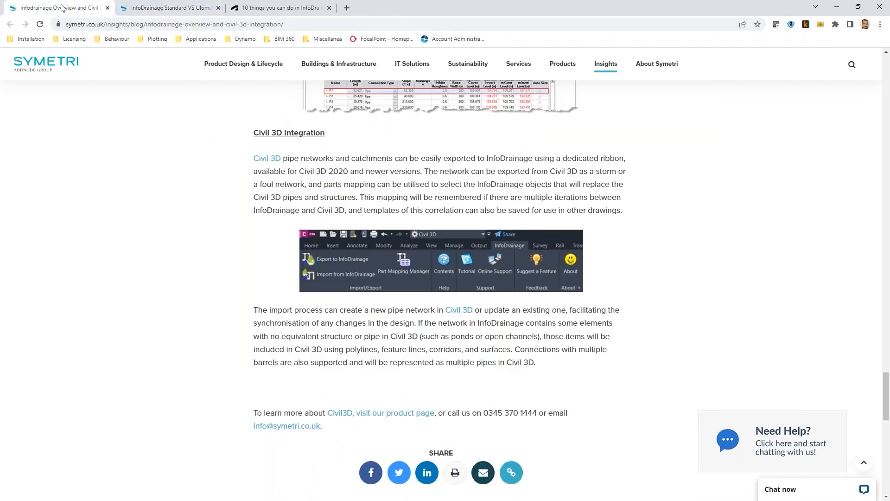
left_click(162, 9)
left_click(284, 8)
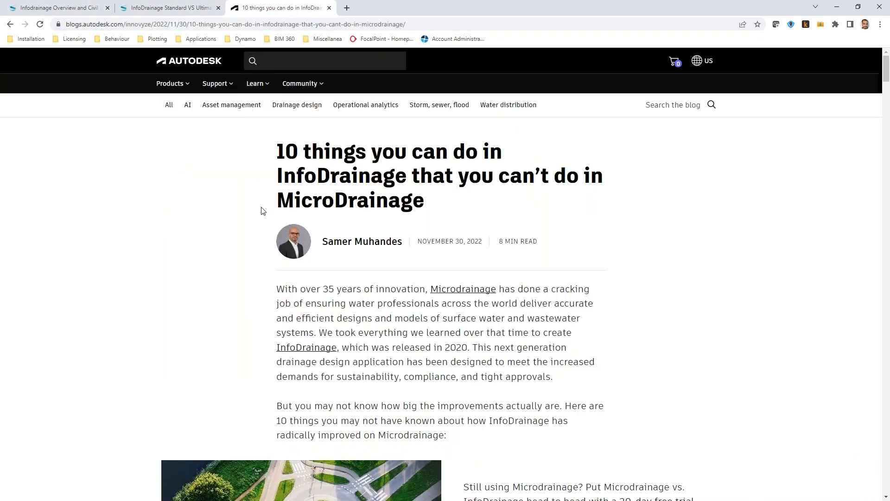